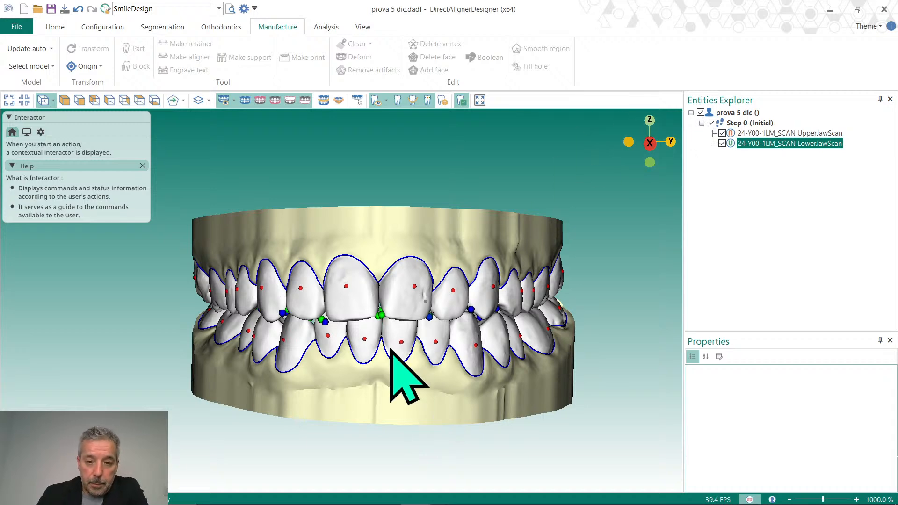
scroll(389, 347, "up", 2)
scroll(387, 345, "down", 4)
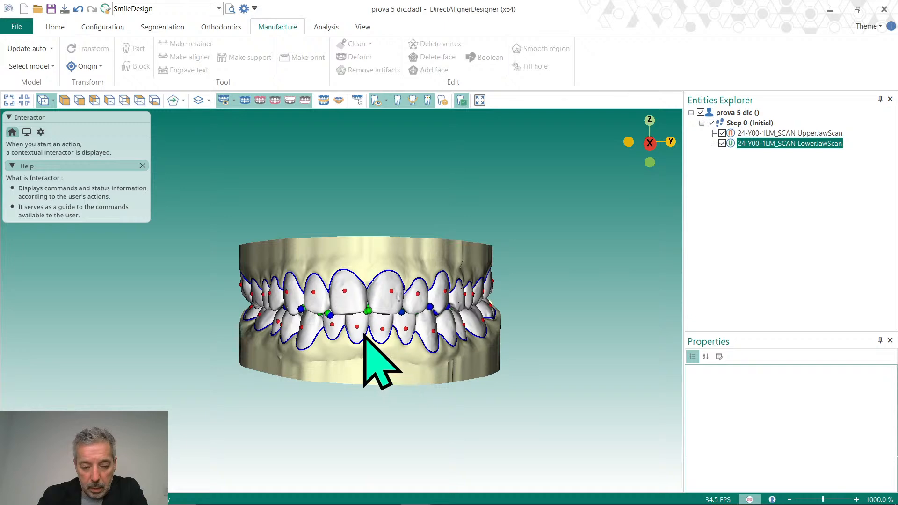
scroll(369, 333, "up", 2)
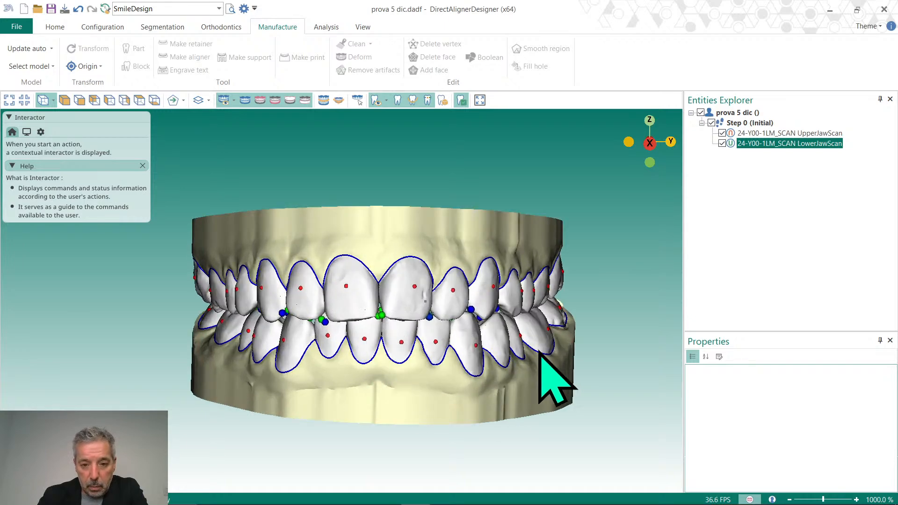
middle_click_drag(537, 364, 421, 357)
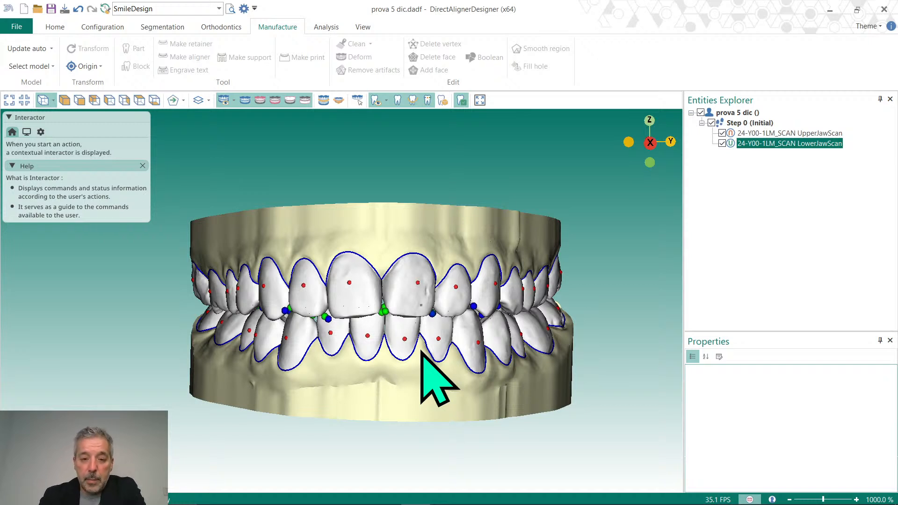
mouse_move(519, 324)
middle_mouse_down()
mouse_move(299, 324)
mouse_move(510, 317)
mouse_move(521, 344)
mouse_move(514, 330)
middle_mouse_up()
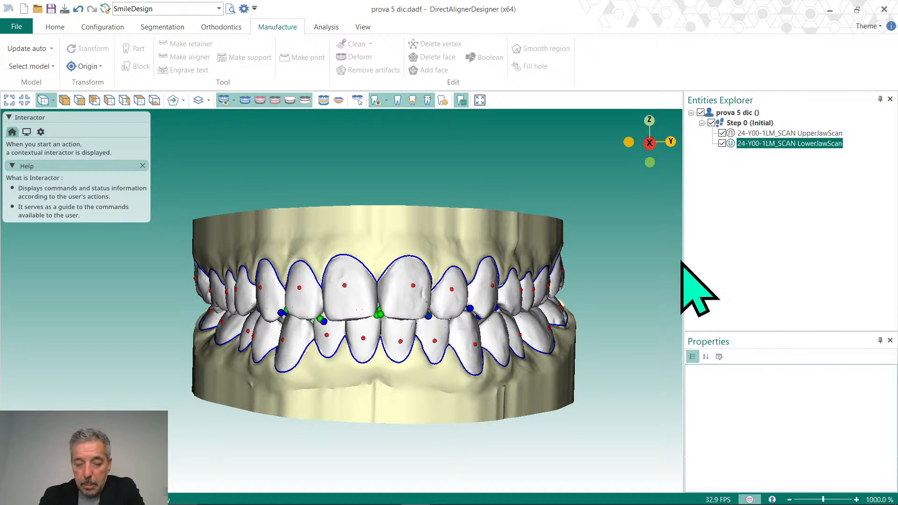
middle_click_drag(491, 338, 402, 320)
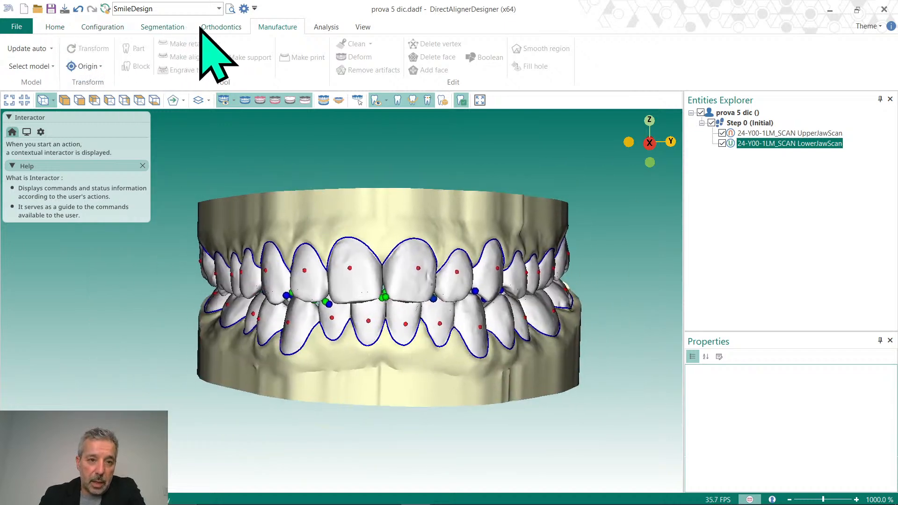
left_click(52, 27)
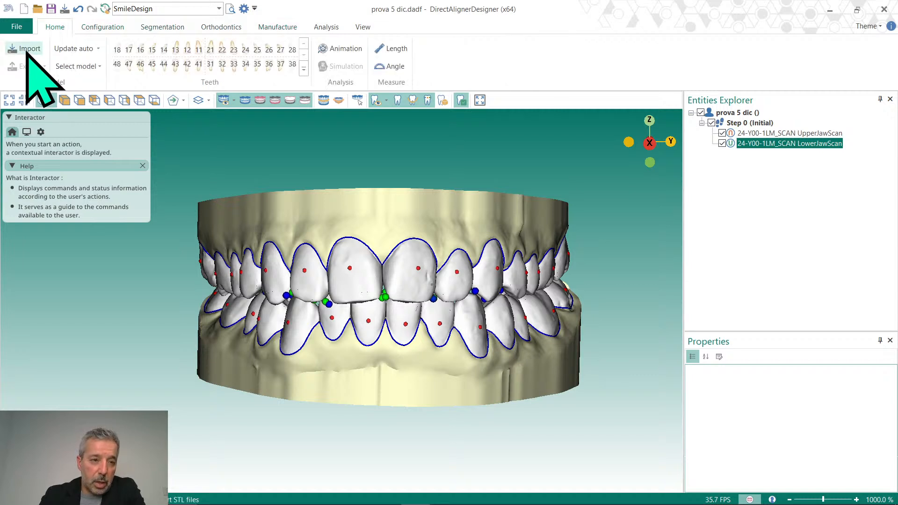
left_click(94, 28)
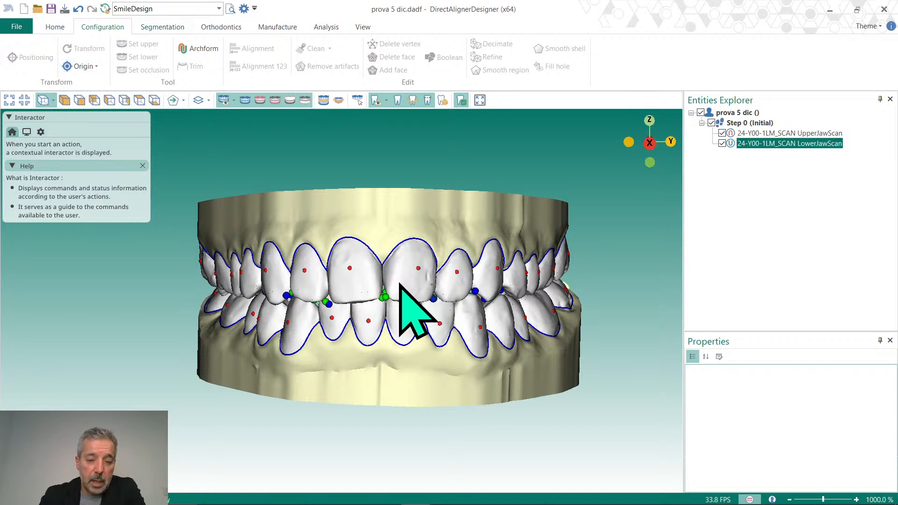
left_click(161, 28)
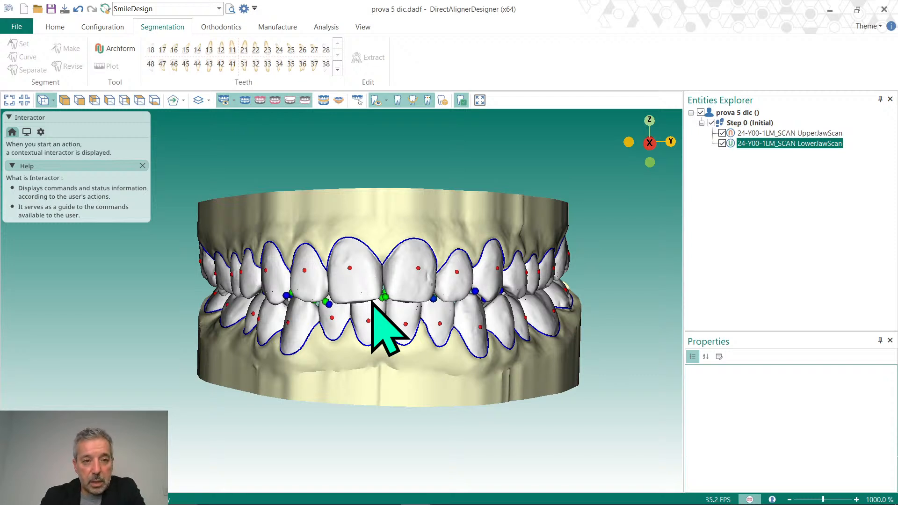
left_click(221, 27)
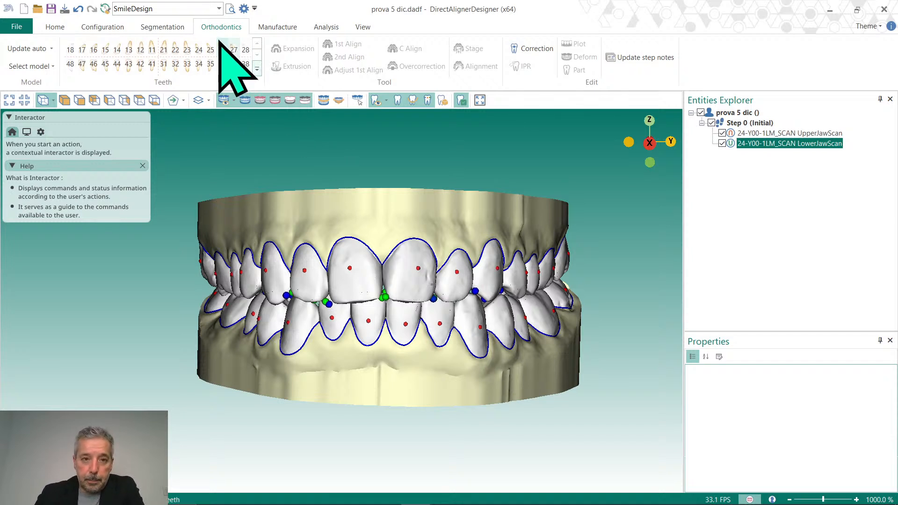
left_click(276, 29)
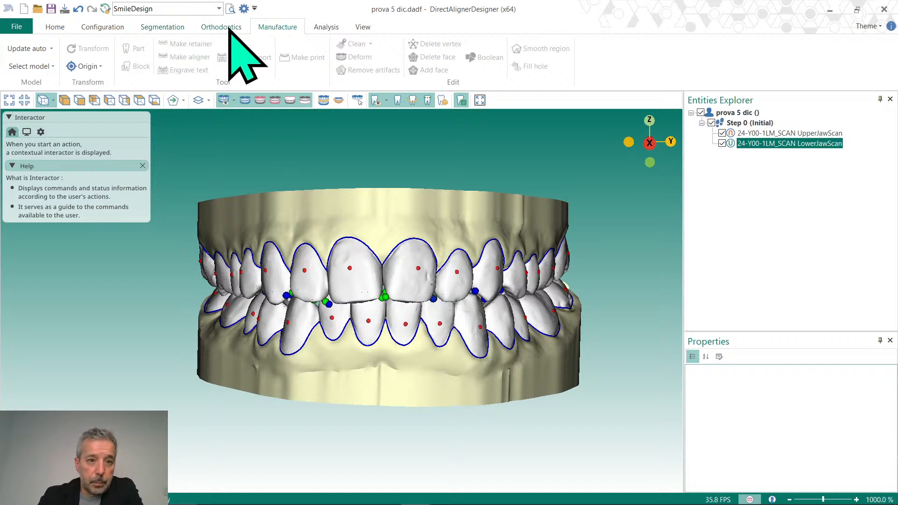
left_click(154, 27)
Create a new treatment step from Step 0 and expand it to show its upper and lower jaw scans.
left_click(224, 26)
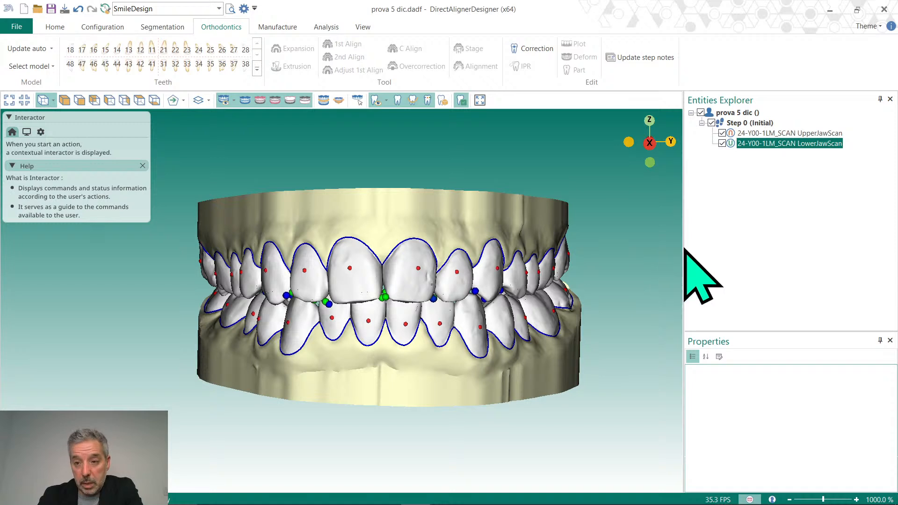
right_click(744, 123)
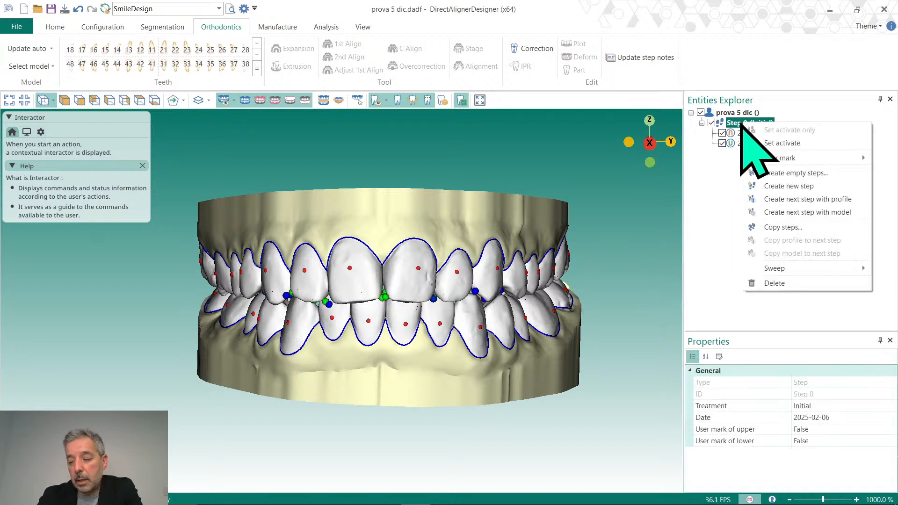
left_click(795, 188)
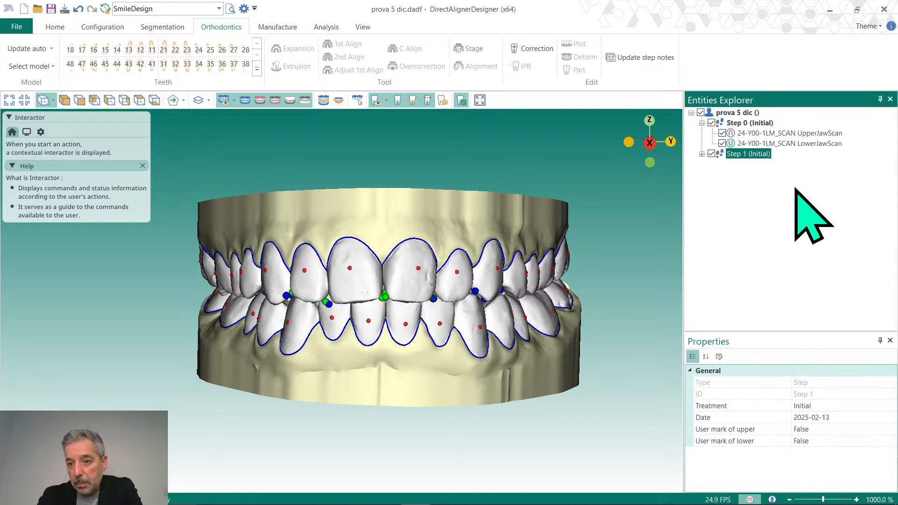
left_click(701, 154)
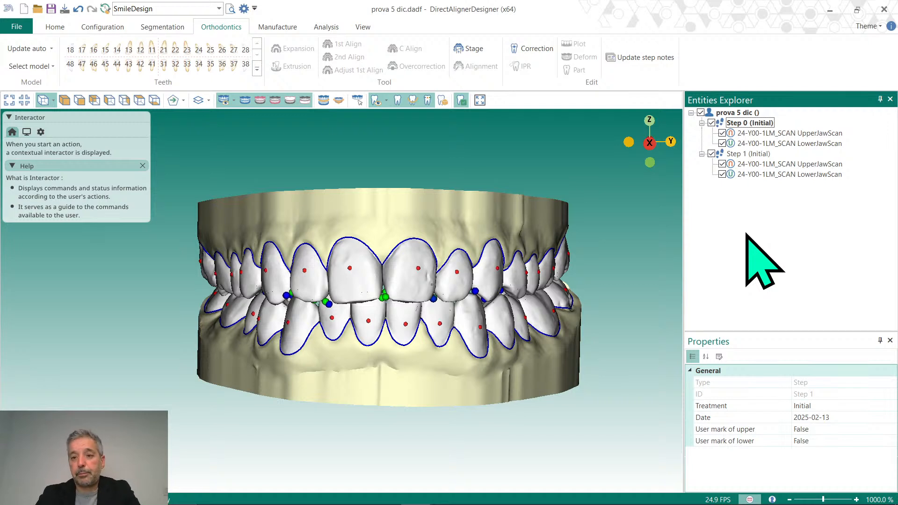
Set the treatment type of Step 1 to 1st Align.
right_click(740, 157)
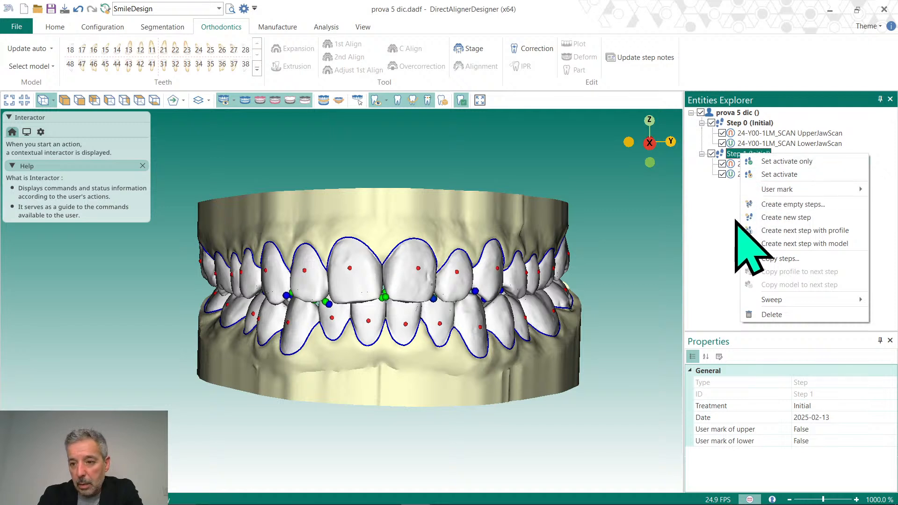
left_click(709, 294)
left_click(744, 158)
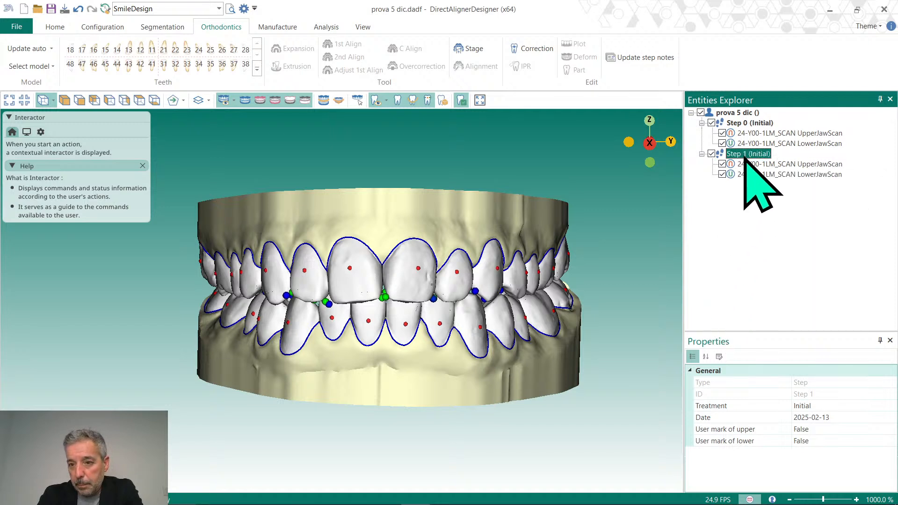
left_click(813, 406)
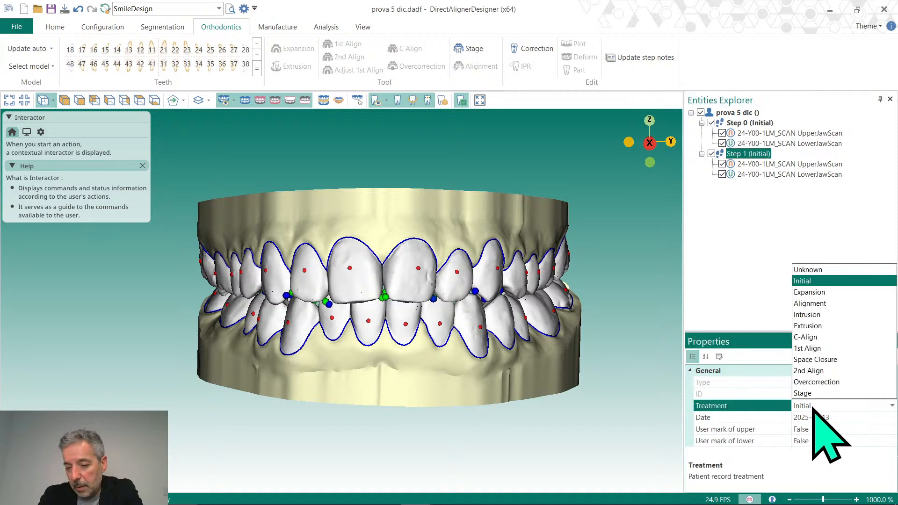
left_click(812, 349)
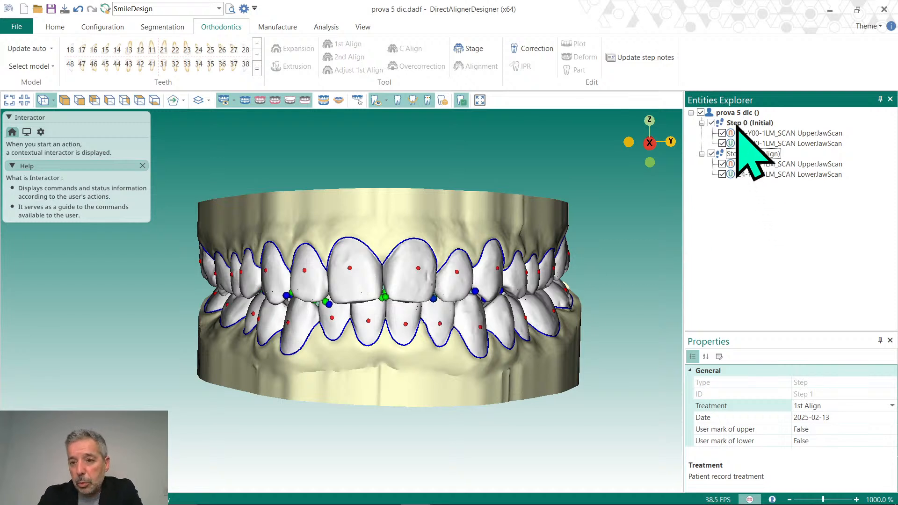
Make Step 1 (1st Align) the active step and toggle its scan visibility off and on to refresh the displayed teeth.
right_click(743, 154)
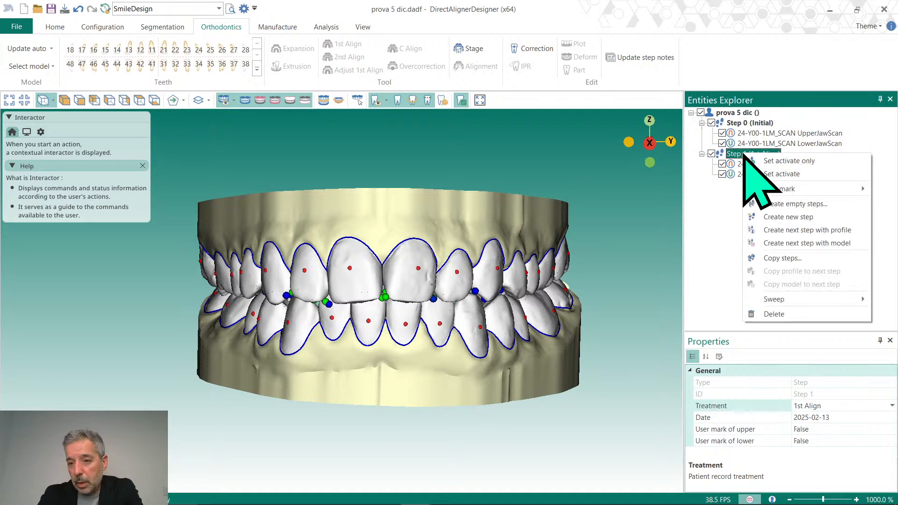
left_click(783, 175)
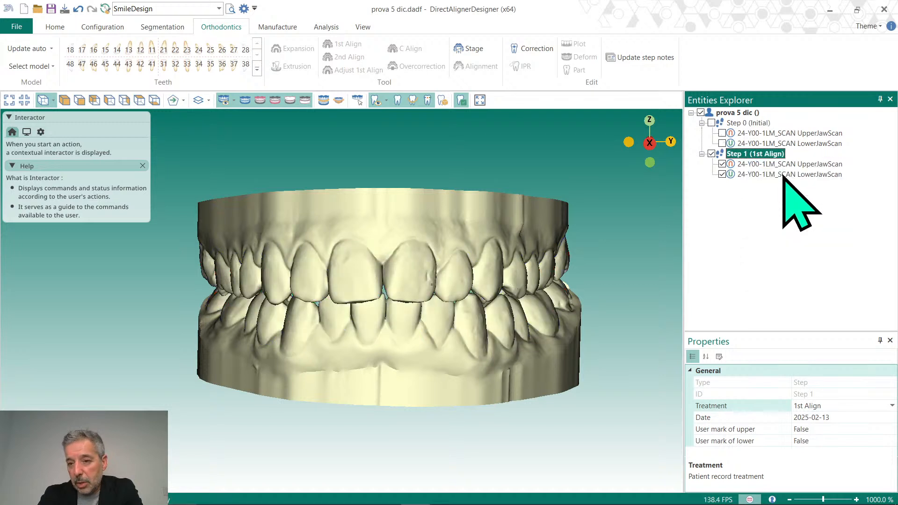
left_click(722, 163)
left_click(722, 163)
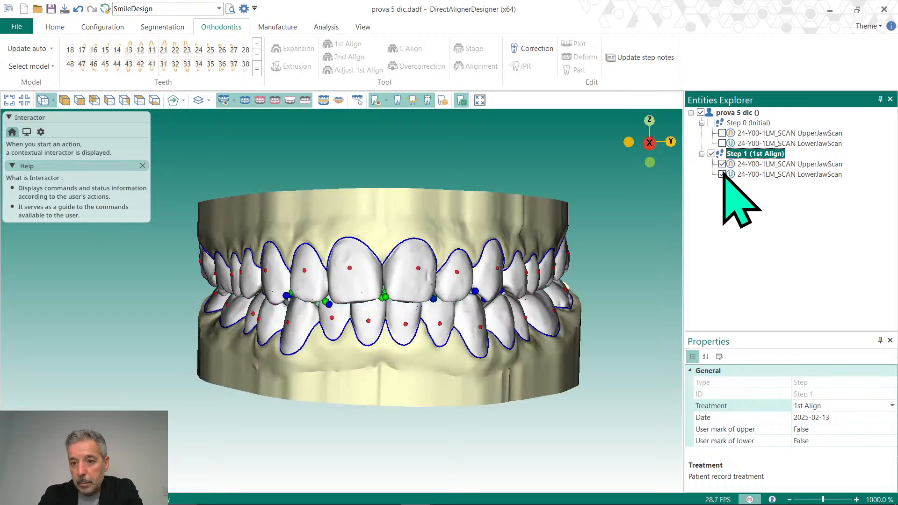
left_click(770, 190)
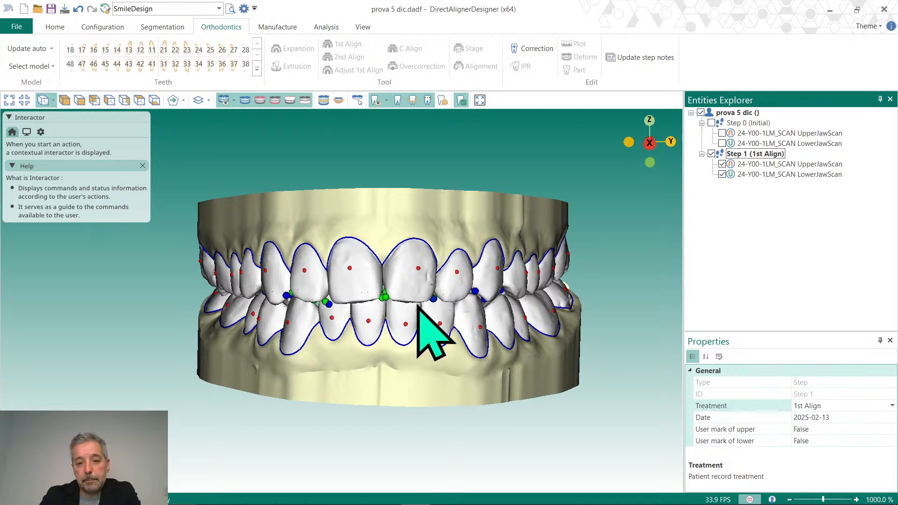
Start a Correction on upper tooth 21 in Step 1 and hide that step's lower jaw scan.
left_click(424, 281)
left_click(424, 281)
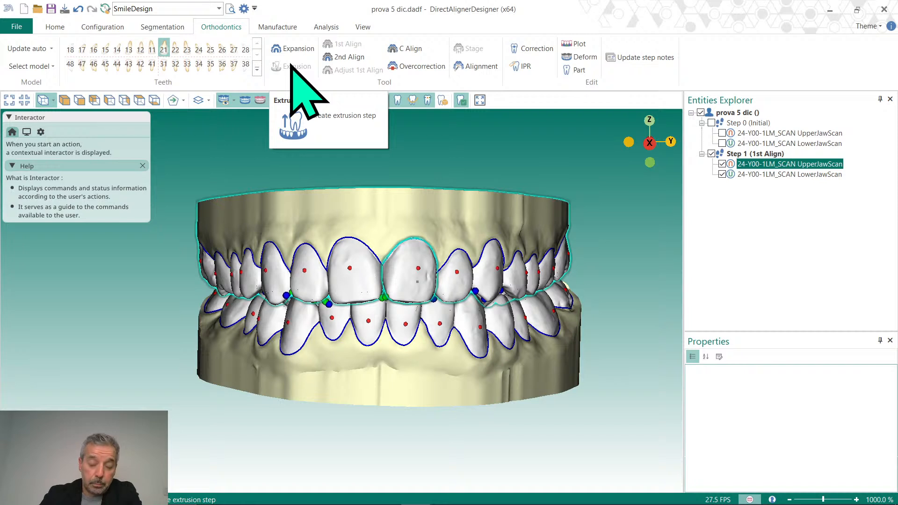
mouse_move(524, 504)
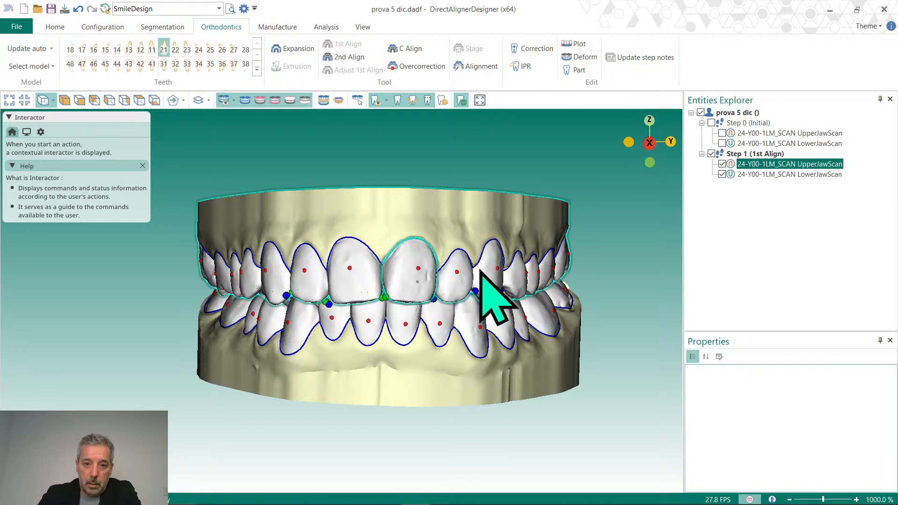
left_click(536, 48)
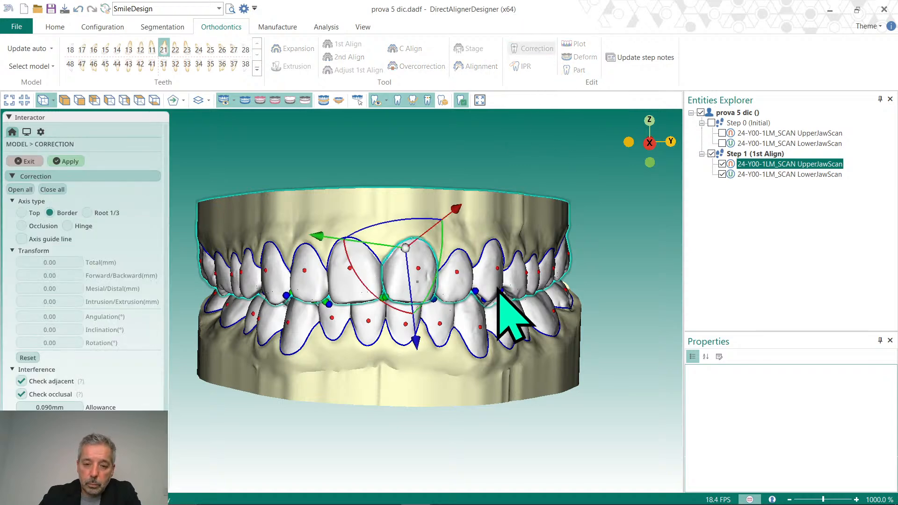
right_click_drag(501, 314, 495, 288)
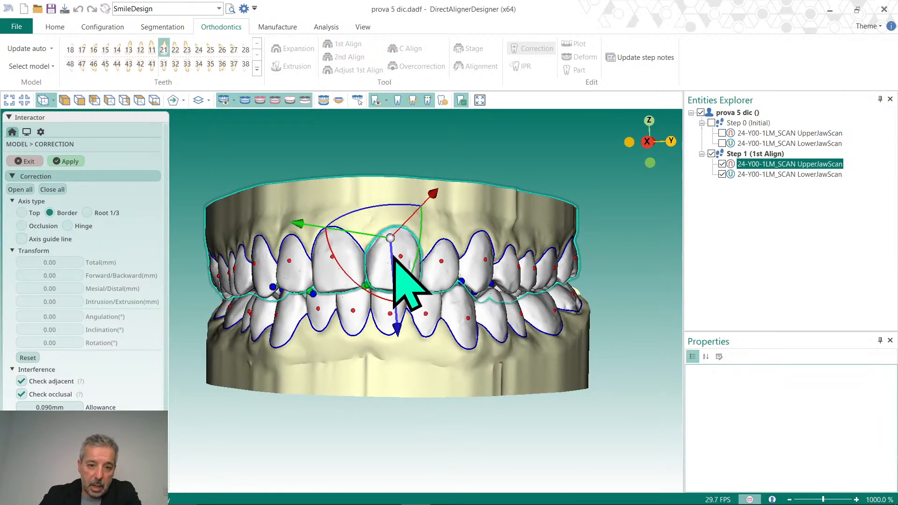
middle_click_drag(246, 351, 304, 341)
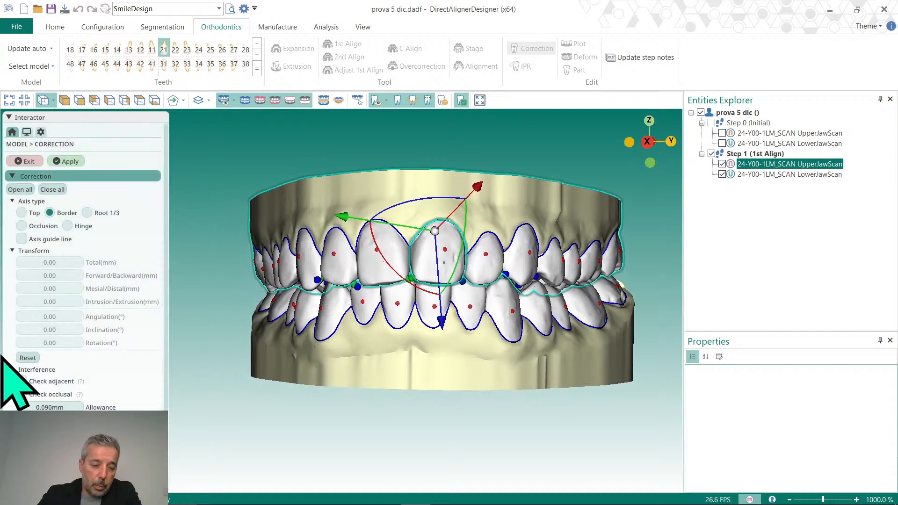
left_click_drag(166, 406, 177, 323)
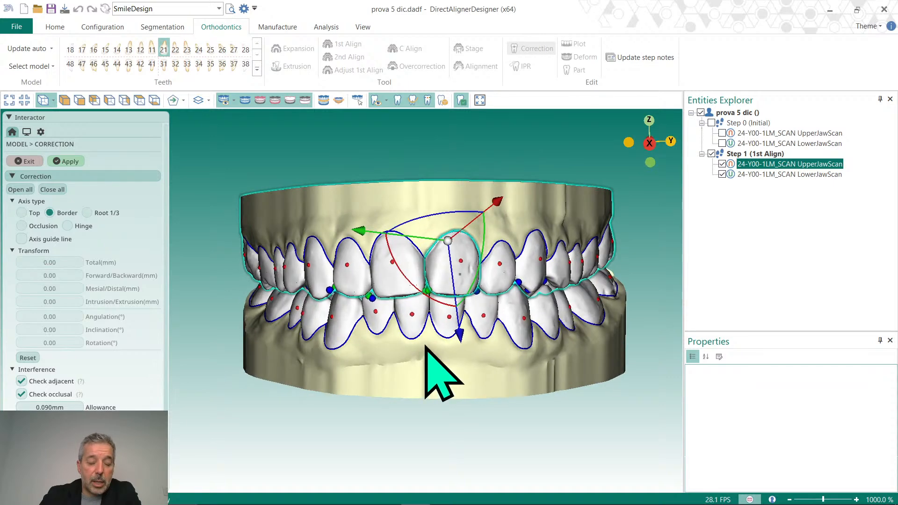
left_click(721, 174)
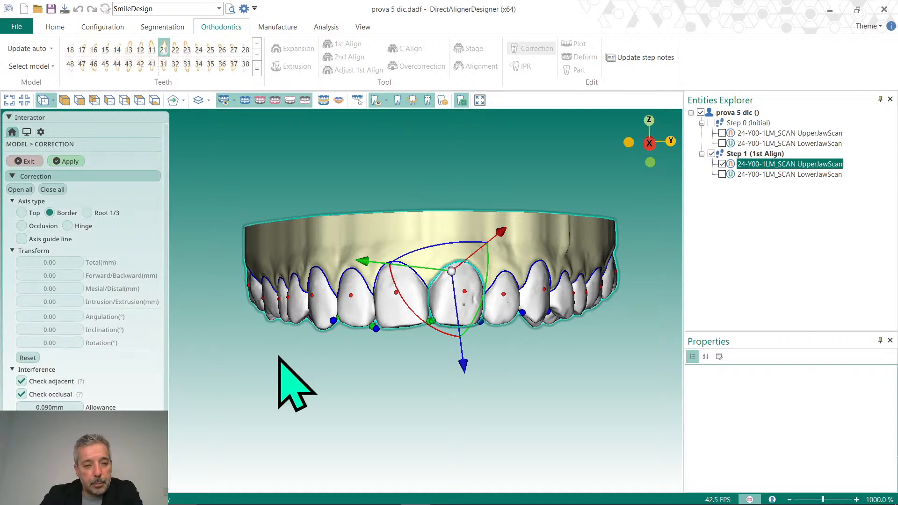
Rotate upper tooth 21 around its Border axis to an inclination of about 6.08°.
middle_click_drag(468, 376, 451, 297)
middle_click_drag(475, 264, 376, 239)
middle_click_drag(457, 287, 471, 297)
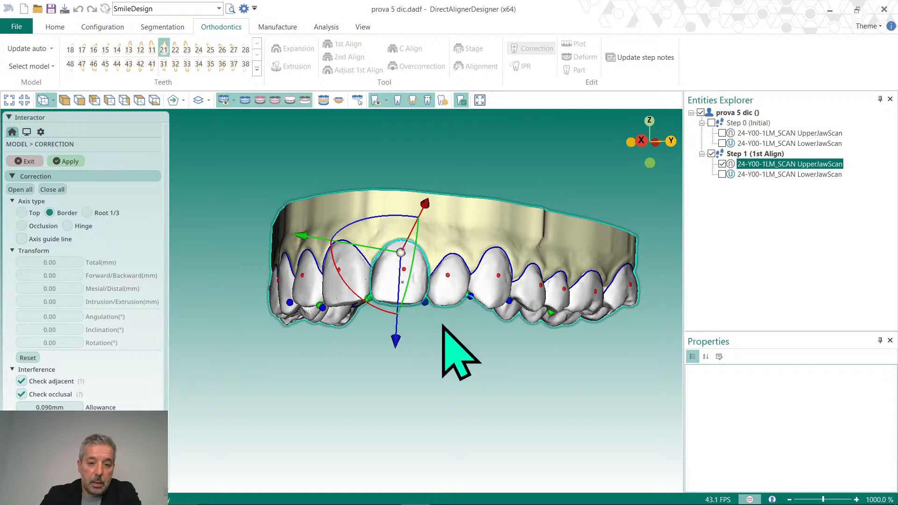
middle_click_drag(442, 326, 469, 364)
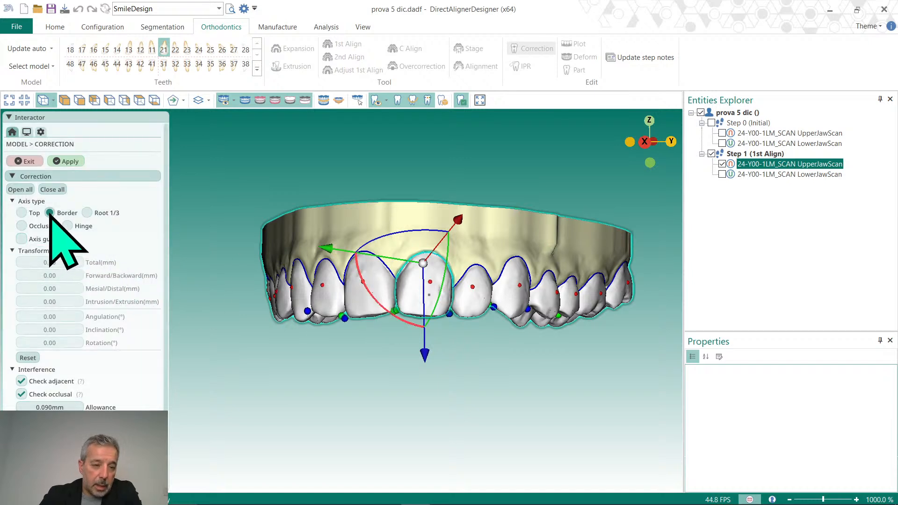
middle_click_drag(433, 284, 411, 301)
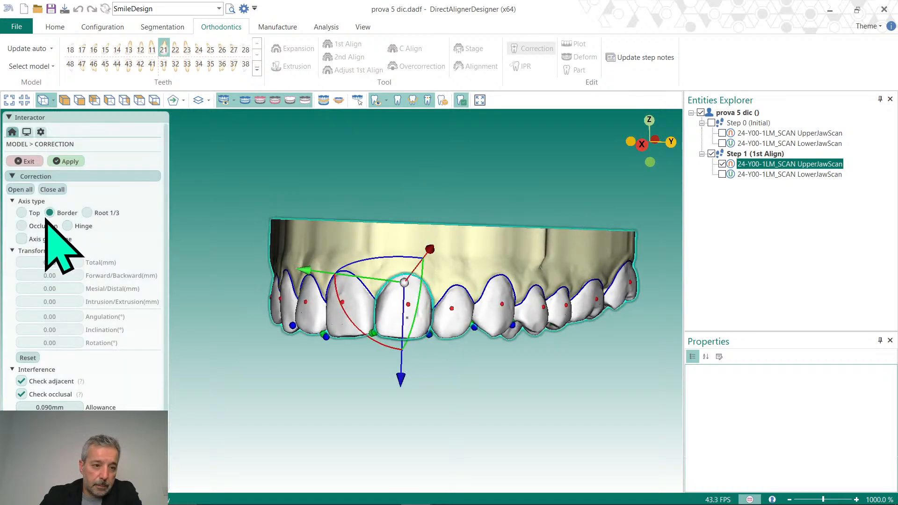
middle_click_drag(307, 336, 525, 379)
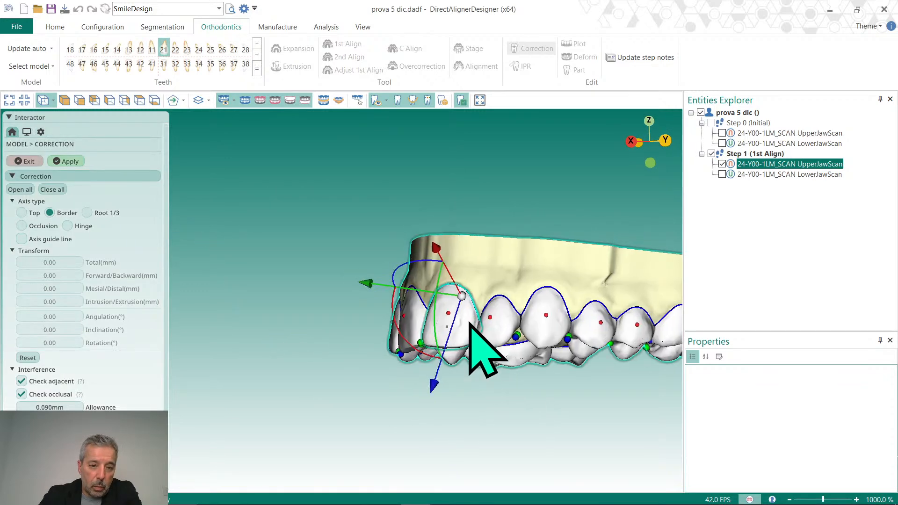
scroll(515, 327, "up", 4)
right_click_drag(531, 327, 495, 319)
middle_click_drag(538, 321, 483, 320)
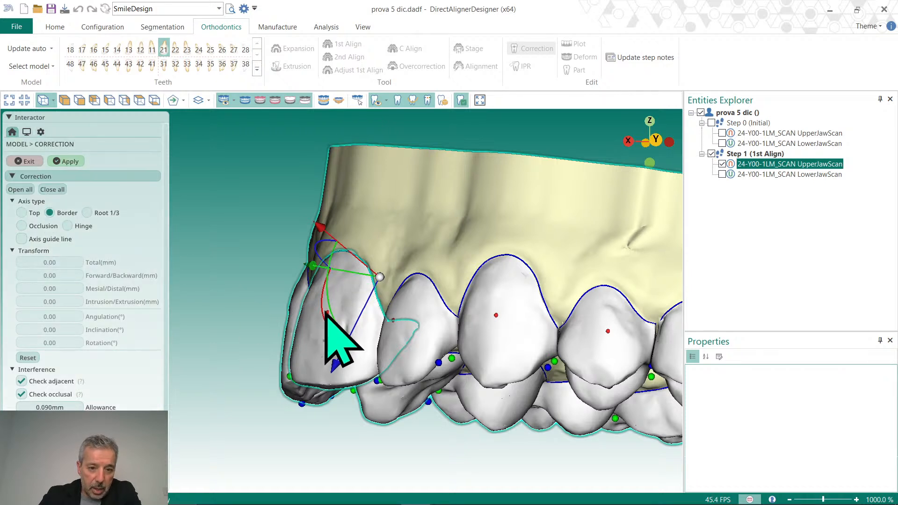
mouse_move(330, 312)
left_mouse_down()
mouse_move(343, 329)
mouse_move(336, 301)
left_mouse_up()
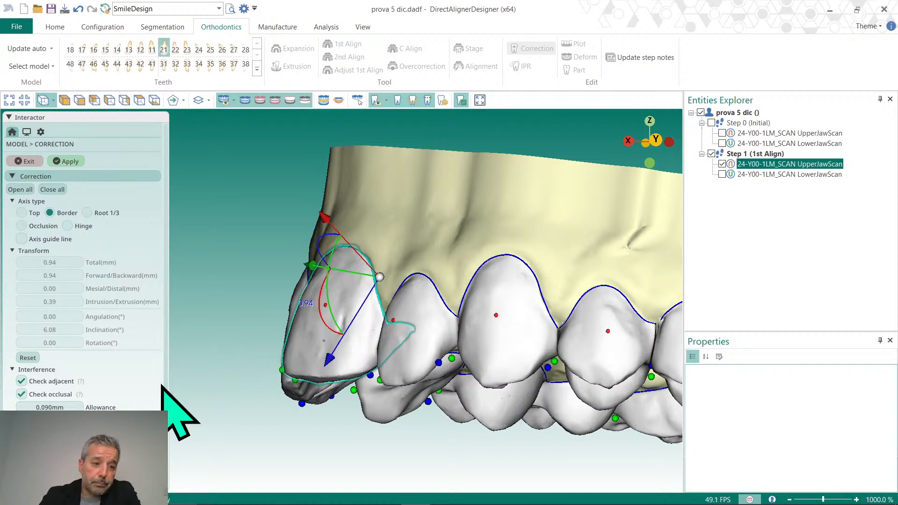
Switch the correction axis to Top and rotate upper tooth 21 to an inclination of about 4.54°.
right_click_drag(425, 335, 540, 358)
scroll(483, 364, "down", 3)
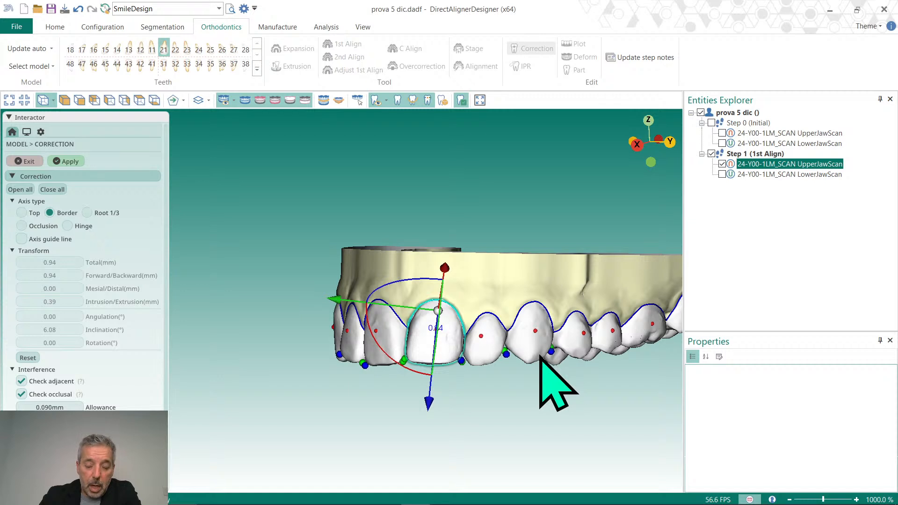
left_click(22, 213)
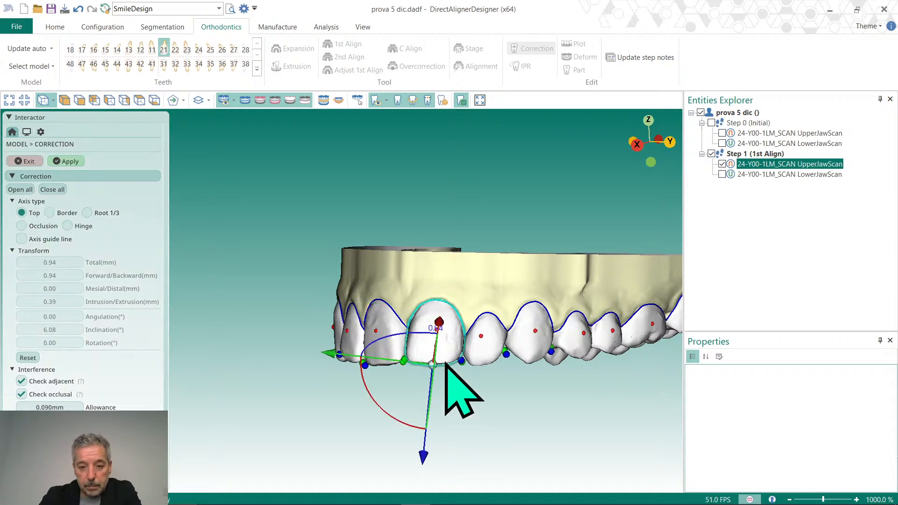
scroll(514, 412, "up", 3)
right_click_drag(541, 427, 271, 360)
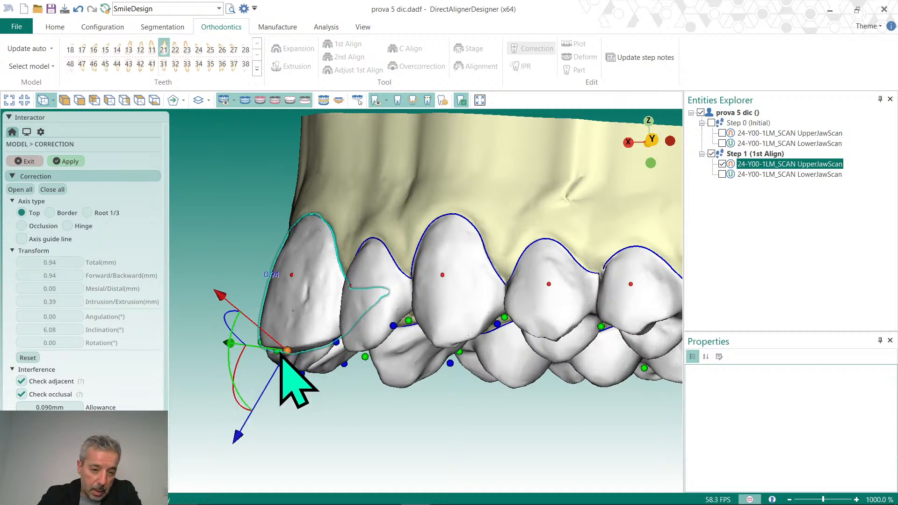
mouse_move(232, 374)
left_mouse_down()
mouse_move(237, 382)
mouse_move(230, 366)
mouse_move(238, 374)
left_mouse_up()
right_click_drag(465, 389, 494, 384)
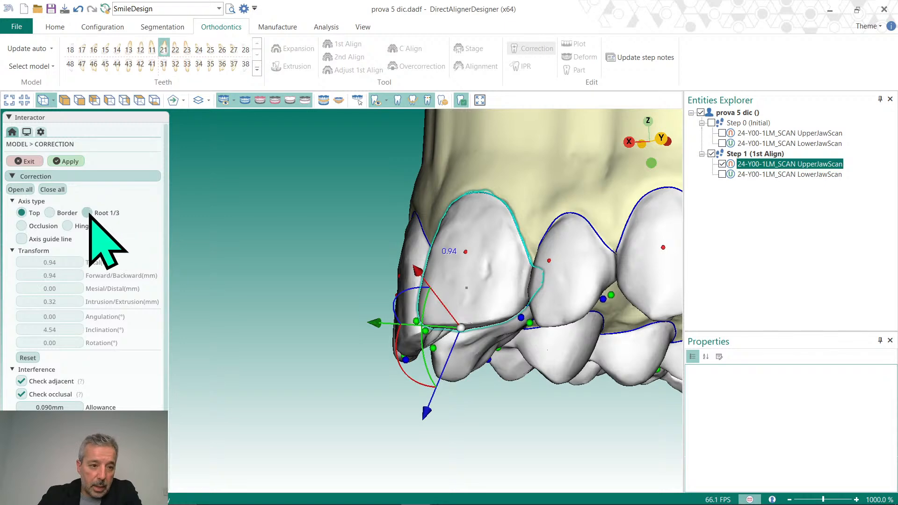
Switch the correction axis to Root 1/3 and rotate upper tooth 21 to an inclination of about 5.11°.
left_click(88, 213)
right_click_drag(511, 280, 392, 273)
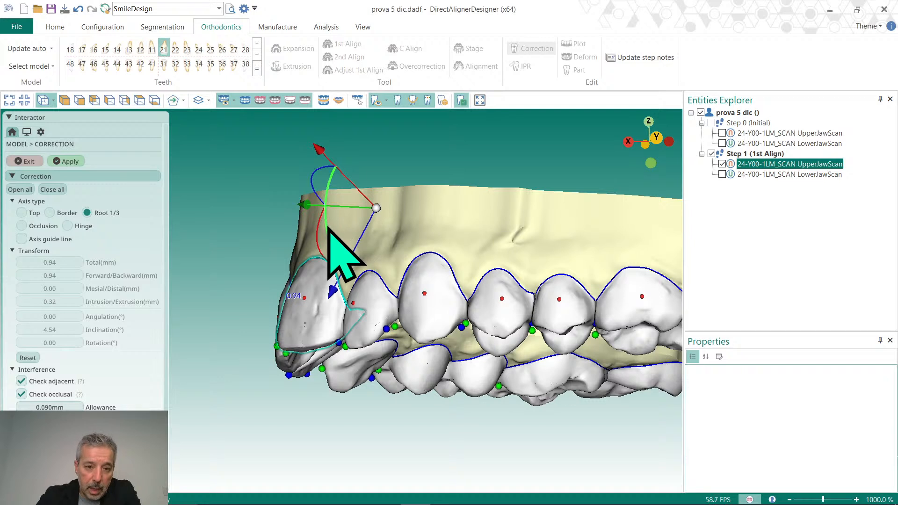
left_click_drag(327, 228, 331, 228)
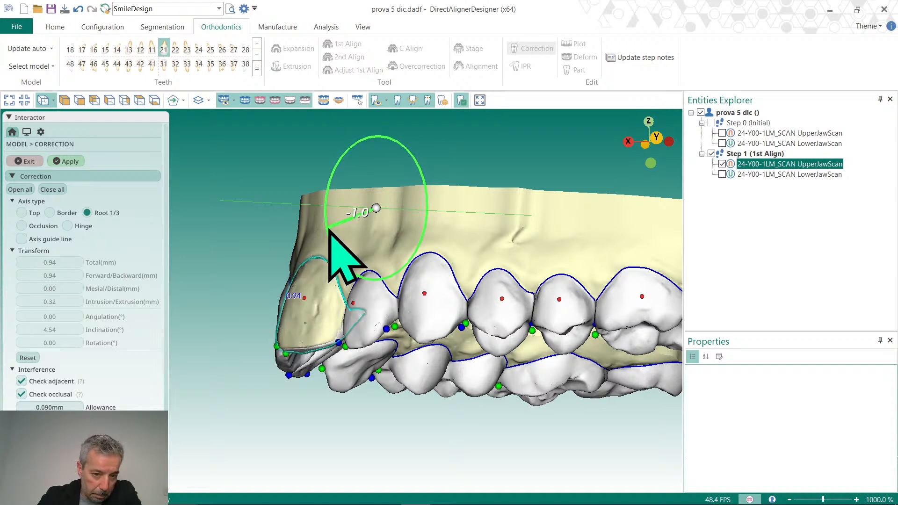
left_click_drag(330, 228, 330, 230)
right_click_drag(397, 285, 424, 291)
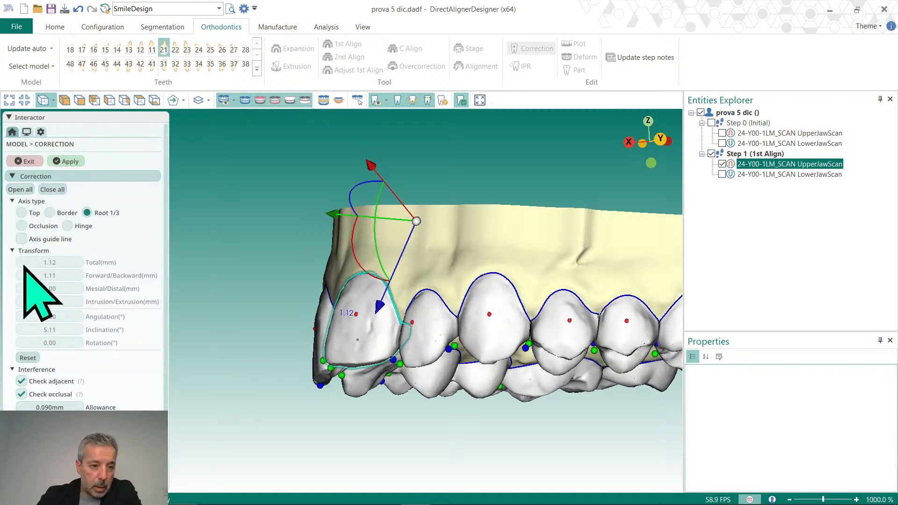
Tip upper tooth 21 around its Root 1/3 axis to an angulation of about 0.07° and reset all its transform values.
right_click_drag(365, 380, 486, 371)
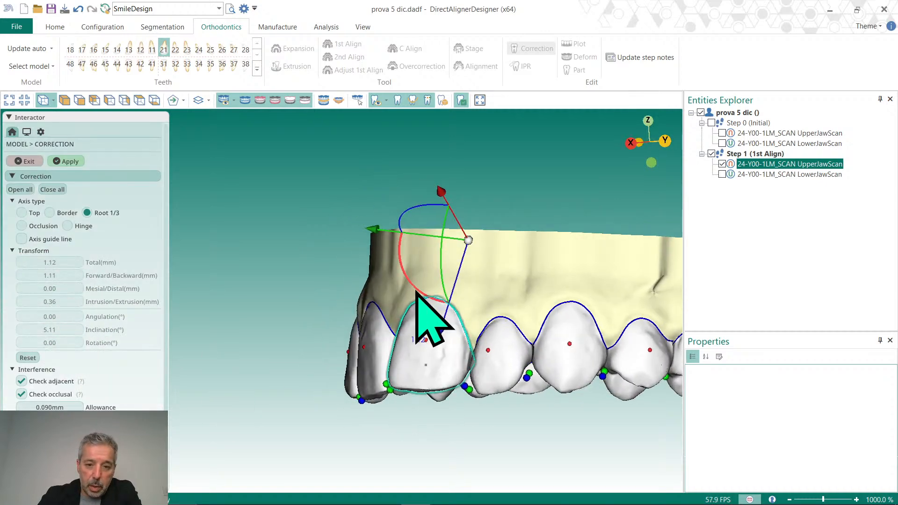
left_click_drag(417, 291, 417, 297)
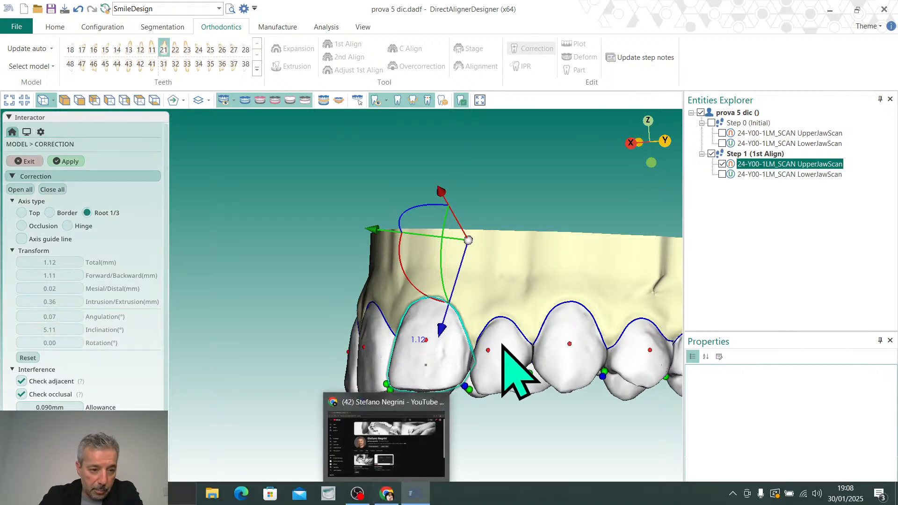
middle_click_drag(494, 334, 453, 299)
right_click_drag(453, 299, 478, 322)
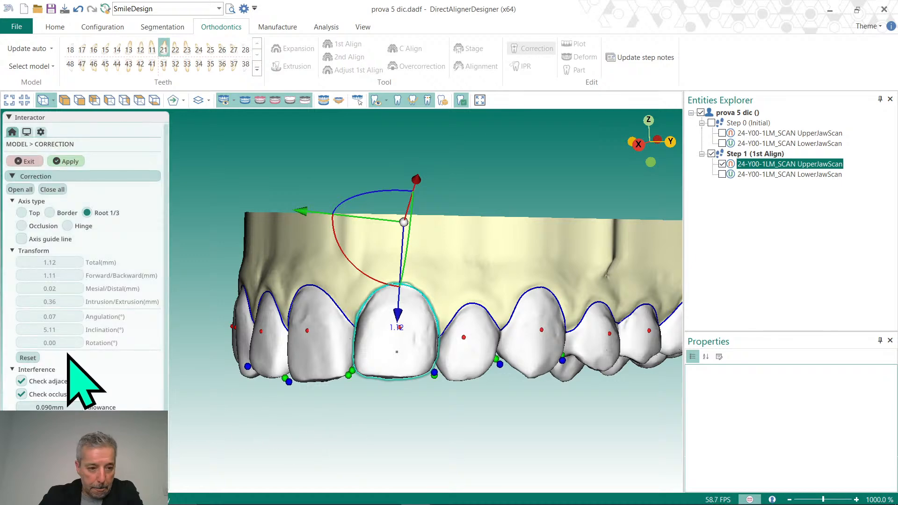
left_click(28, 358)
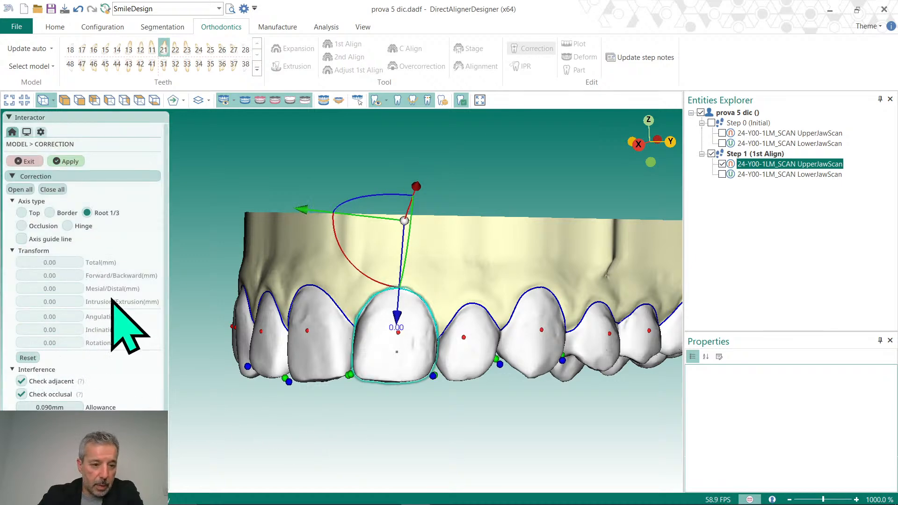
Move upper tooth 21 backward by a total of about 0.11 mm using the Occlusion axis, and reset its transform.
right_click_drag(344, 393, 402, 383)
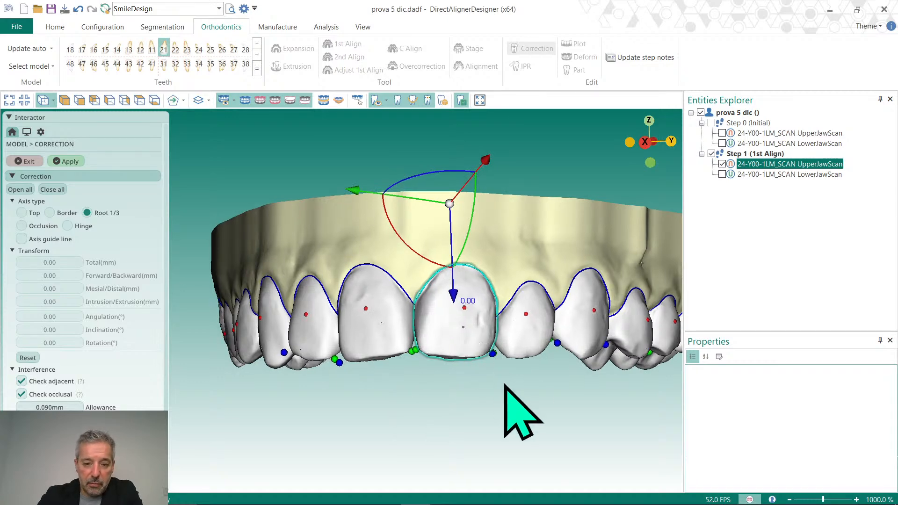
right_click_drag(507, 391, 438, 211)
scroll(429, 360, "up", 5)
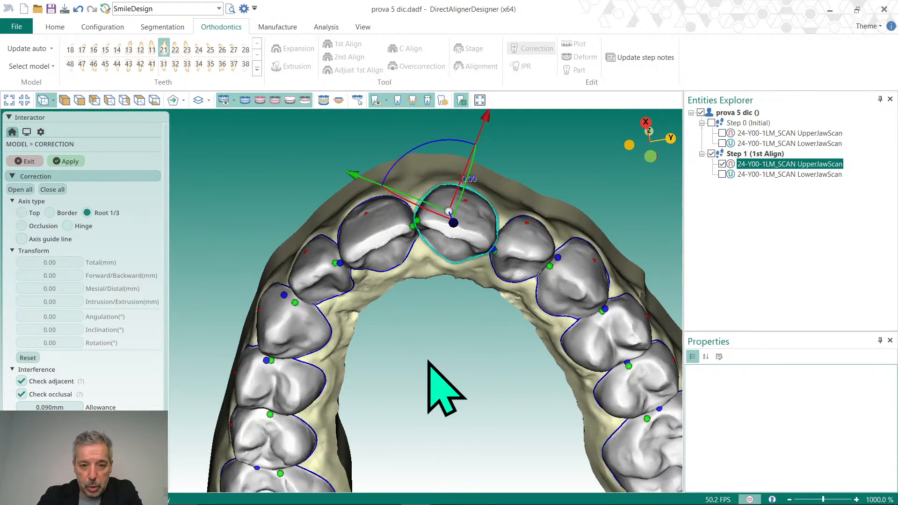
scroll(451, 308, "up", 5)
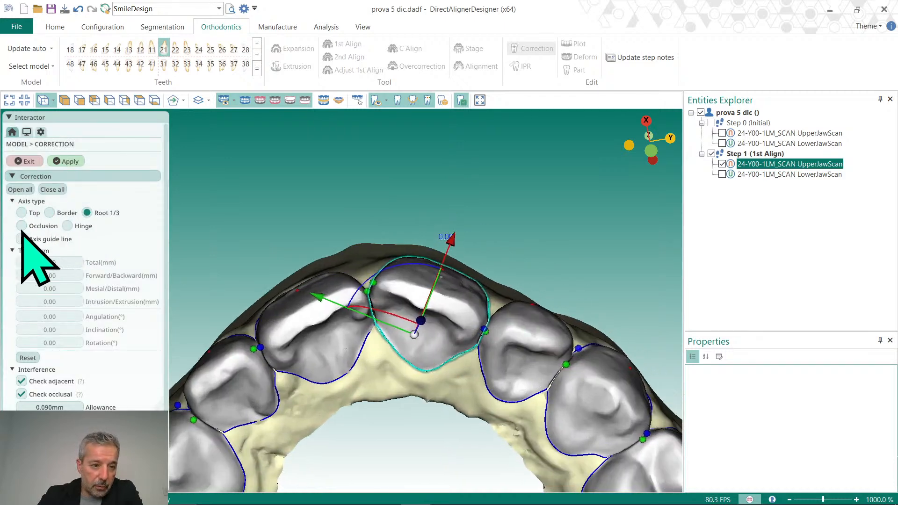
left_click(22, 225)
scroll(517, 371, "down", 5)
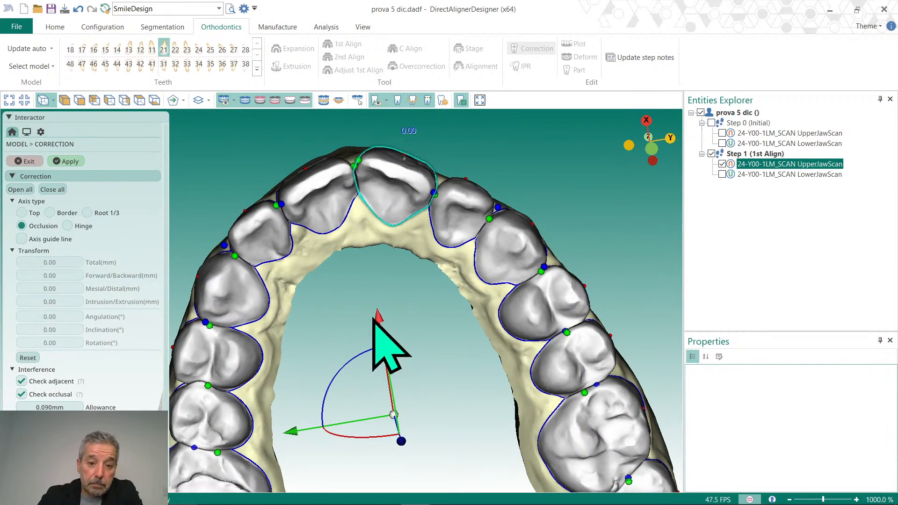
mouse_move(378, 322)
left_mouse_down()
mouse_move(377, 311)
mouse_move(375, 333)
left_mouse_up()
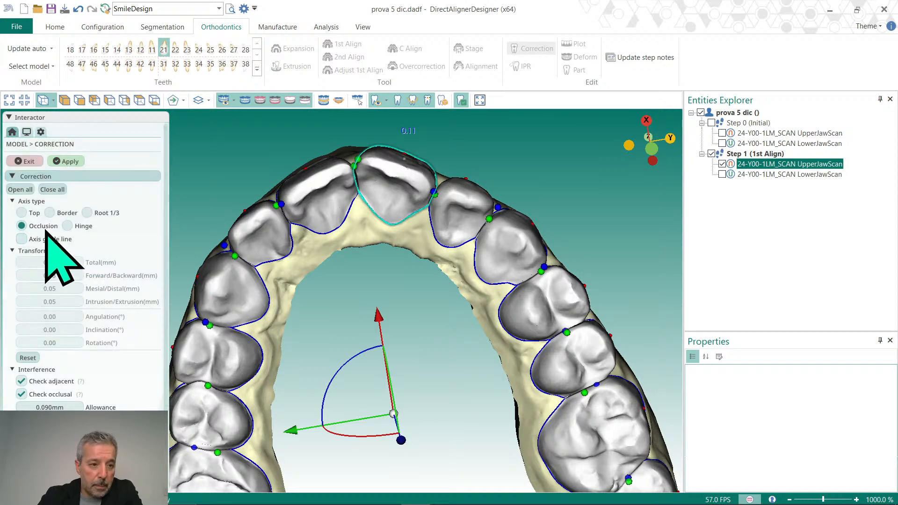
left_click(29, 358)
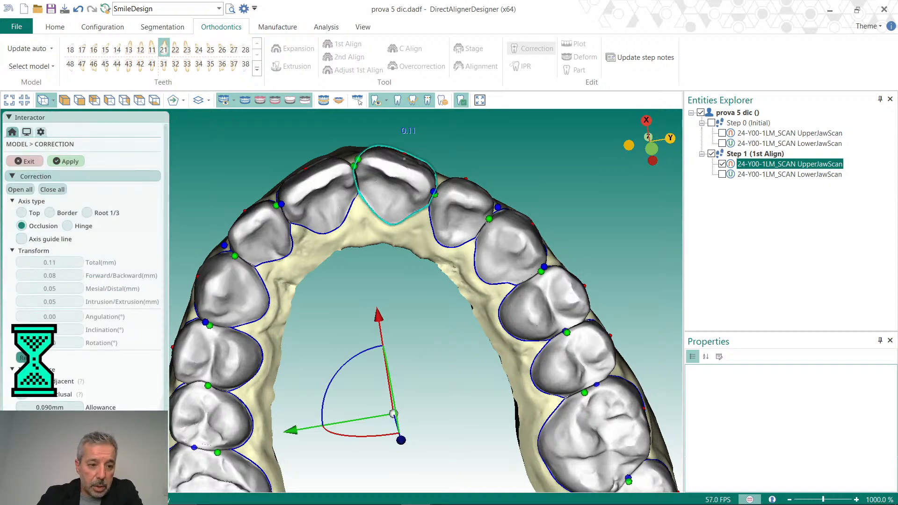
Switch to the Hinge axis and rotate upper tooth 21 about its distal contact point to a rotation of about 0.40°.
left_click(67, 226)
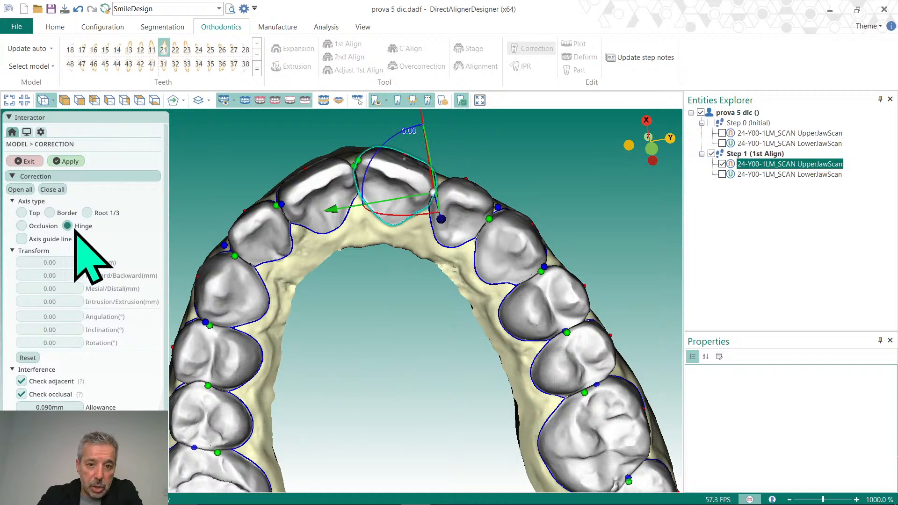
middle_click_drag(460, 304, 455, 350)
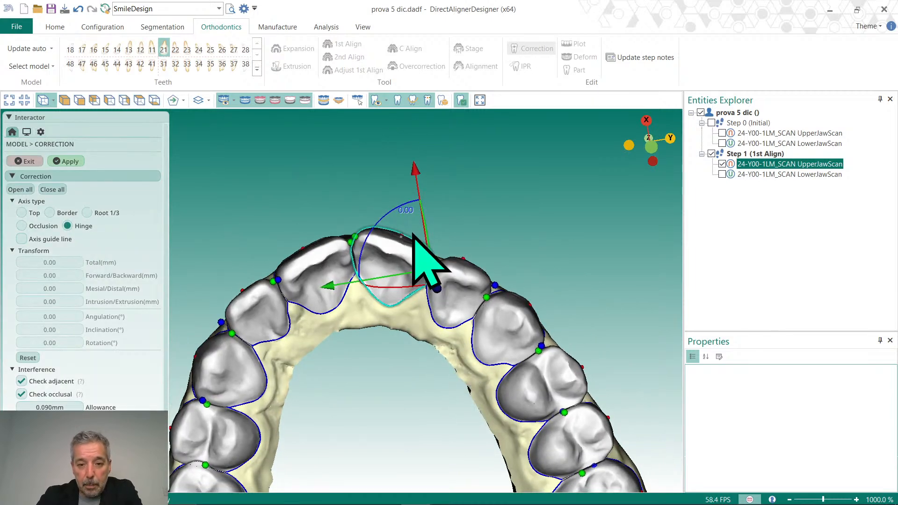
scroll(461, 270, "up", 2)
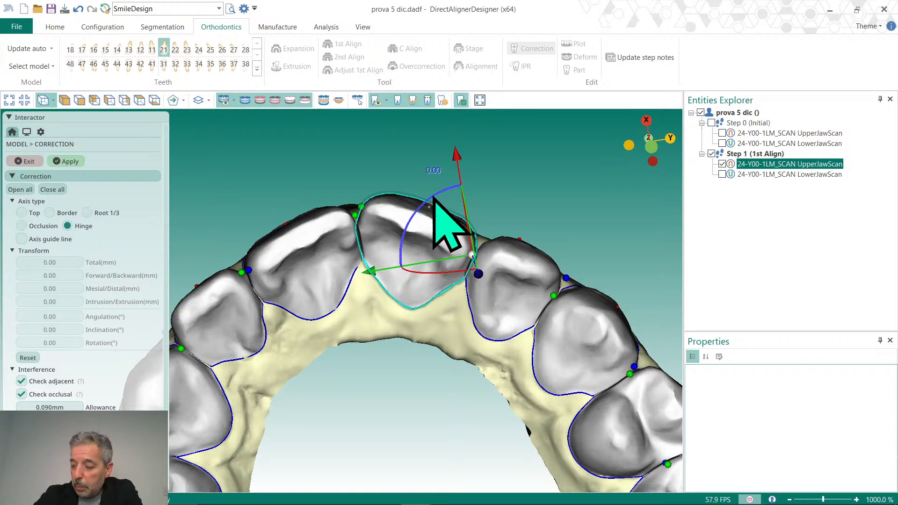
mouse_move(433, 199)
left_mouse_down()
mouse_move(452, 192)
mouse_move(429, 200)
mouse_move(438, 186)
mouse_move(456, 190)
mouse_move(439, 201)
mouse_move(426, 195)
mouse_move(440, 200)
left_mouse_up()
right_click_drag(483, 313, 490, 316)
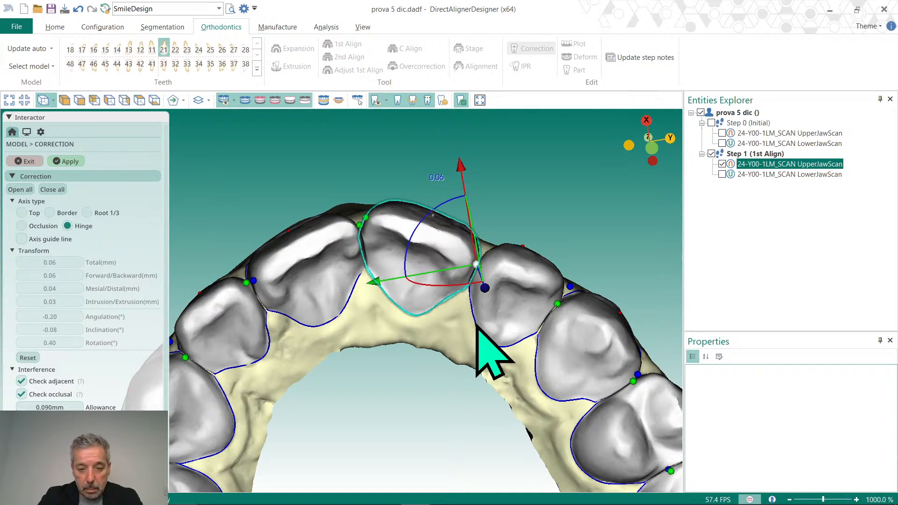
Set the hinge at the mesial contact point, rotate upper tooth 21 to about 1.50°, and reset its transform.
left_click(372, 222)
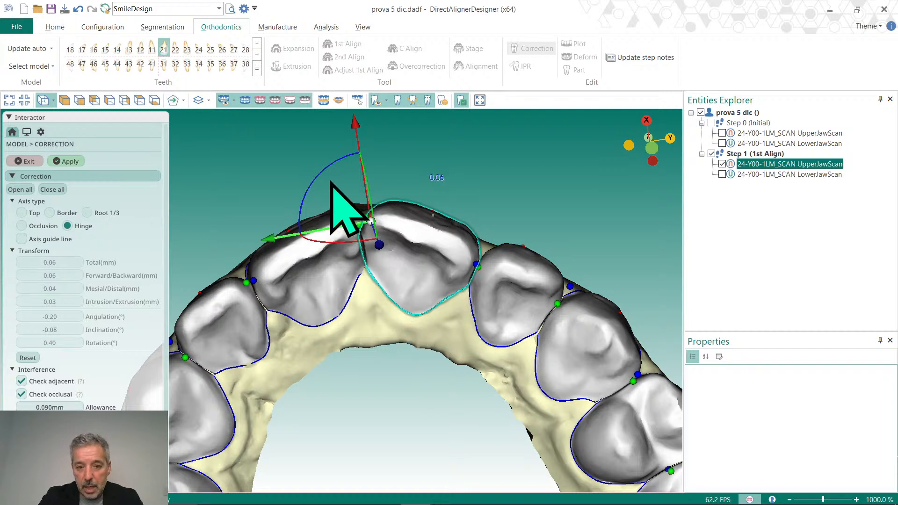
mouse_move(330, 181)
left_mouse_down()
mouse_move(315, 181)
mouse_move(326, 172)
left_mouse_up()
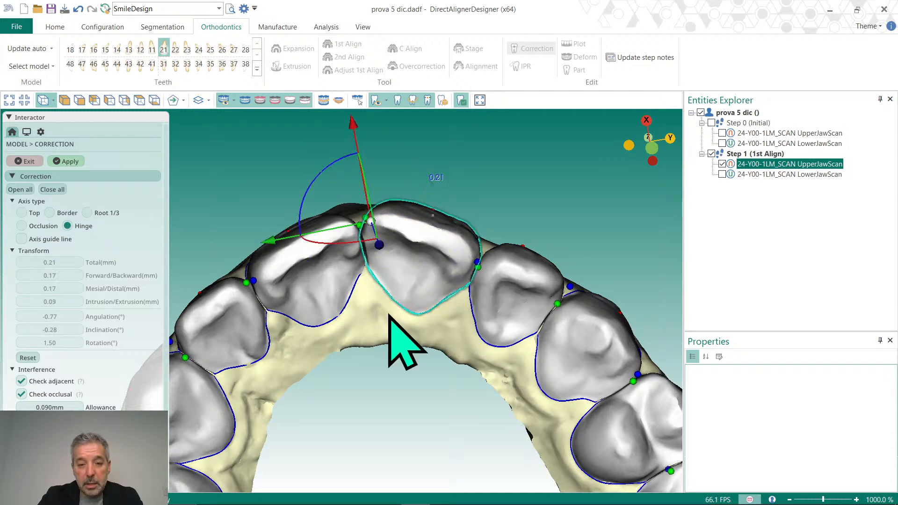
left_click(29, 357)
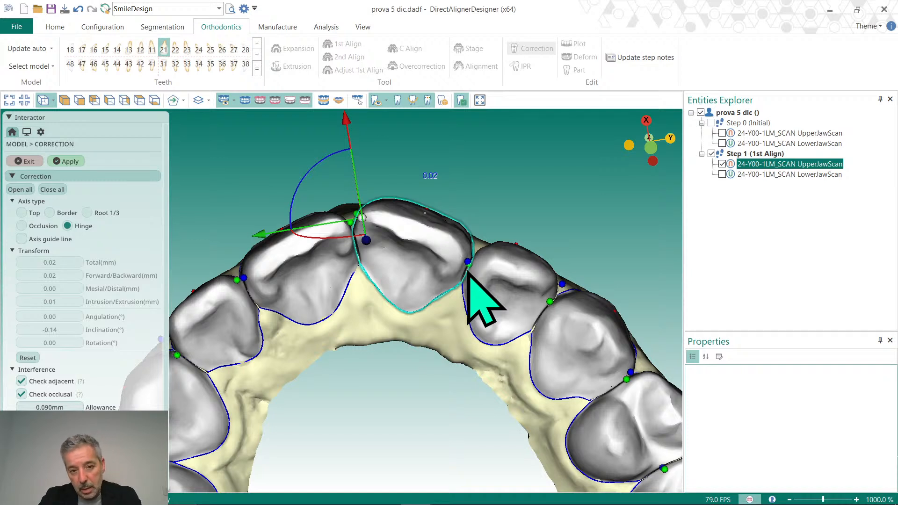
Rotate upper tooth 21 around its mesial hinge point to a rotation of about 3.14°.
right_click_drag(451, 299, 465, 291)
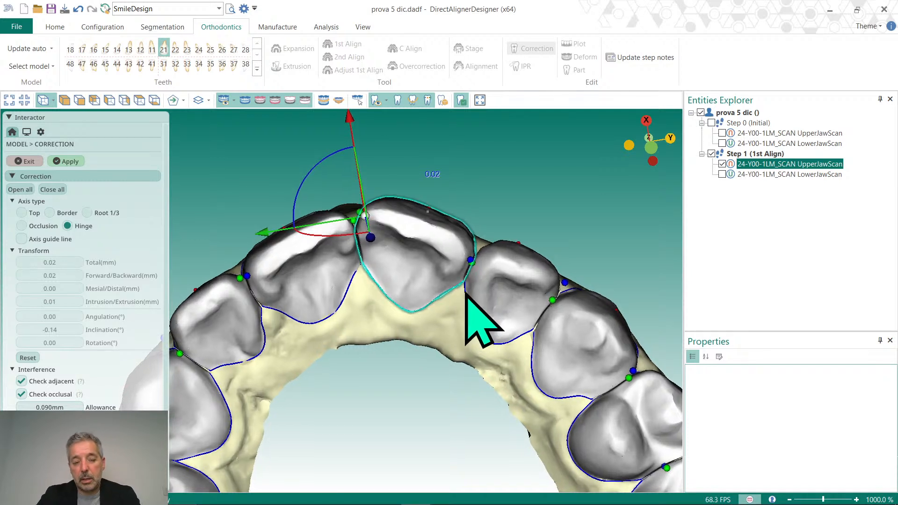
left_click_drag(313, 169, 315, 182)
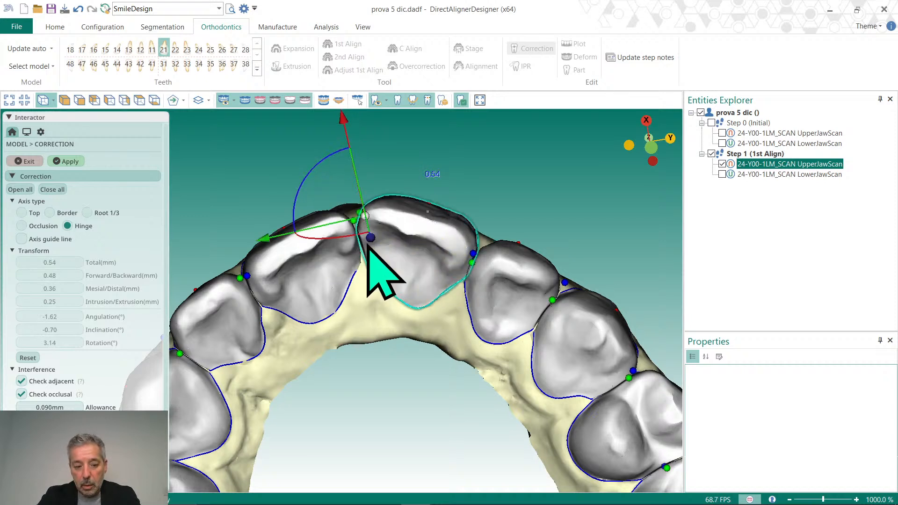
Set the hinge at the distal contact point, rotate upper tooth 21 to about 7.25°, and reset its transform.
left_click(471, 263)
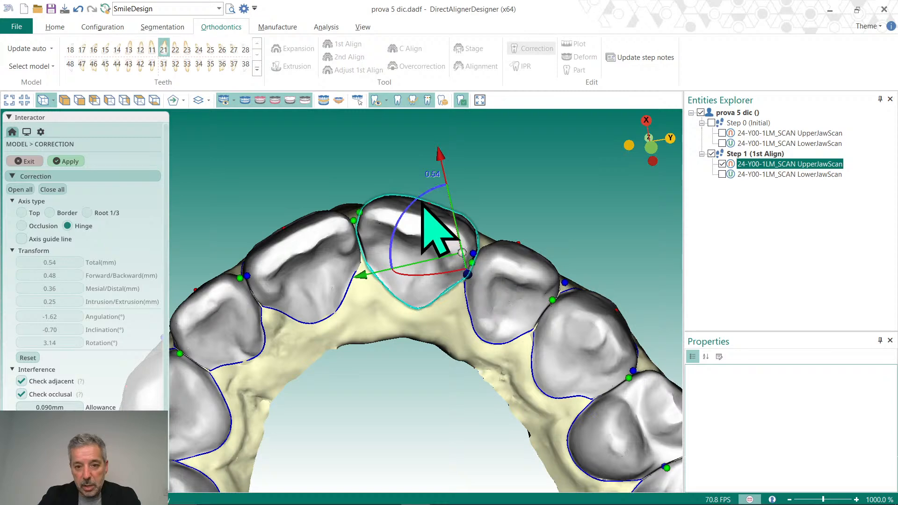
left_click_drag(423, 196, 417, 199)
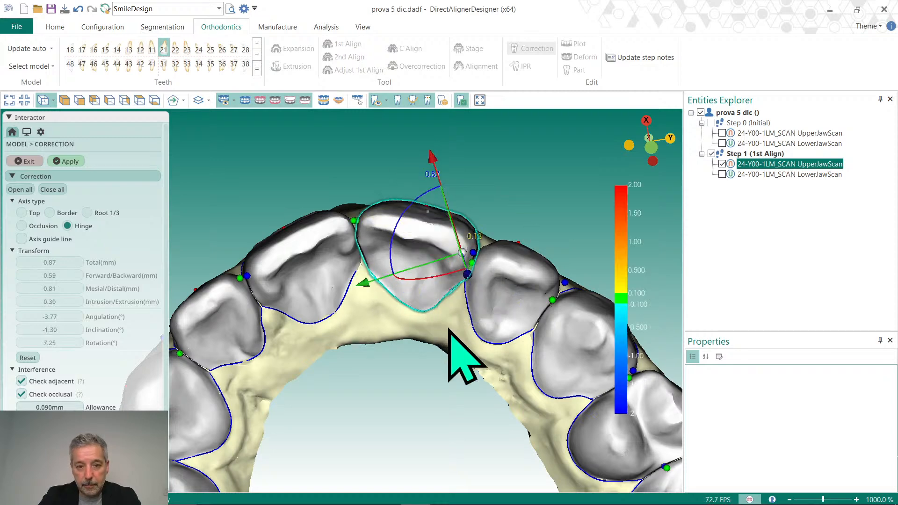
right_click_drag(450, 340, 406, 412)
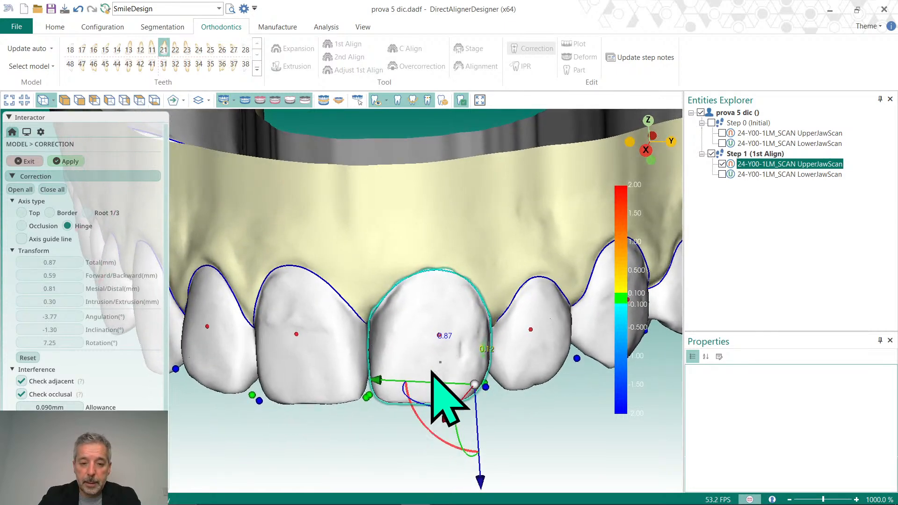
right_click_drag(430, 361, 447, 284)
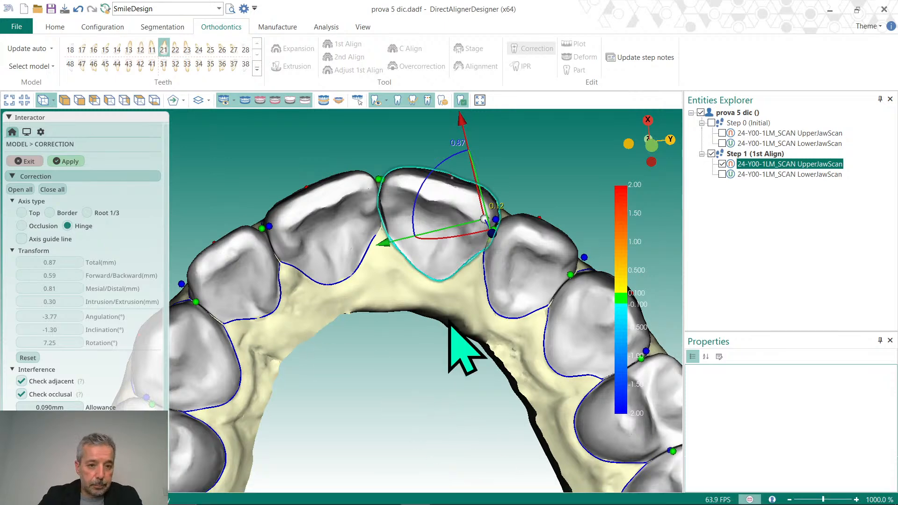
left_click(31, 359)
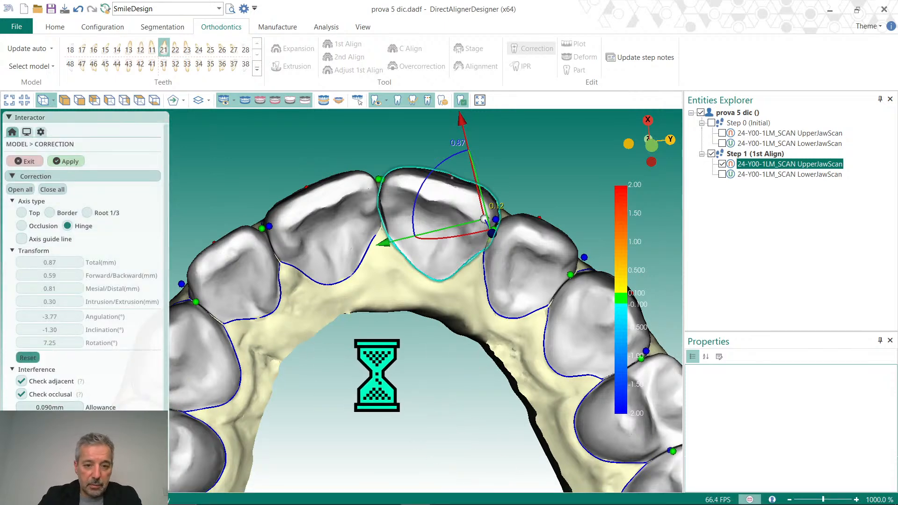
Shift upper tooth 21 distally toward tooth 22 to a mesial/distal displacement of about 0.52 mm.
scroll(380, 374, "down", 3)
middle_click_drag(378, 365, 423, 323)
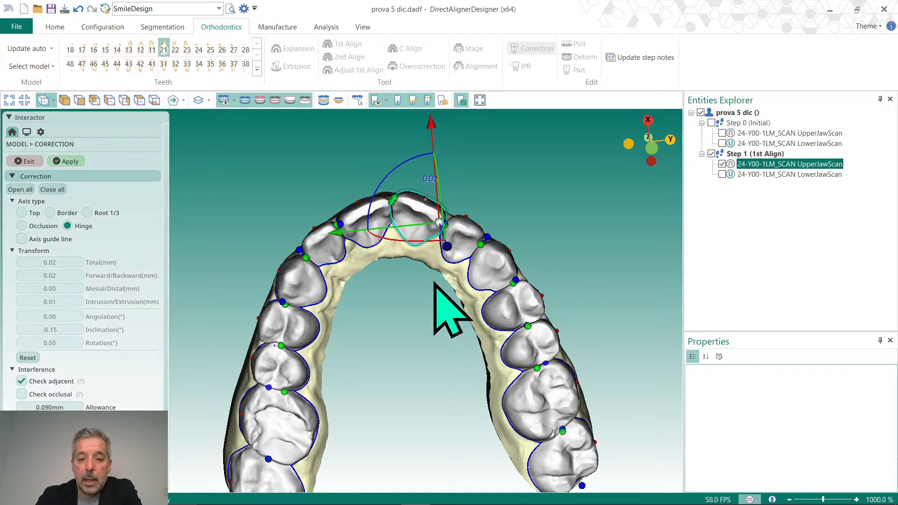
scroll(450, 311, "up", 5)
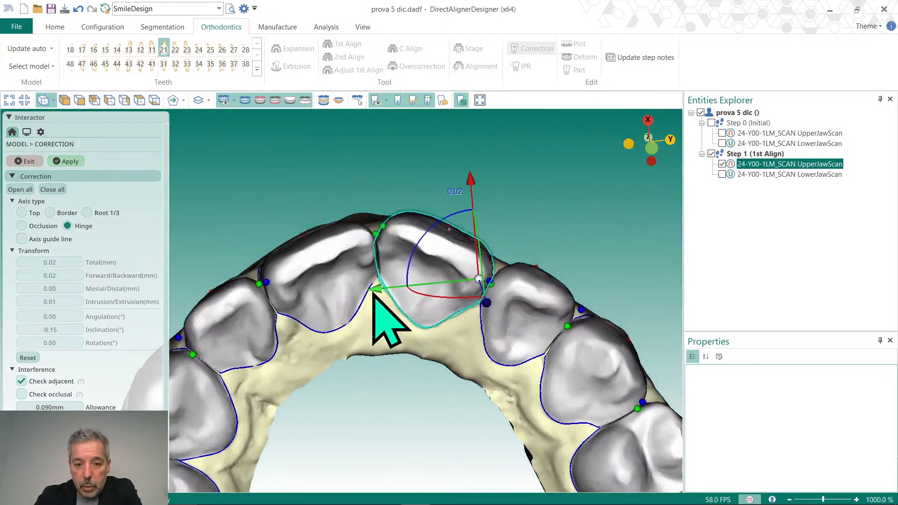
left_click_drag(376, 288, 382, 295)
middle_click_drag(571, 347, 502, 335)
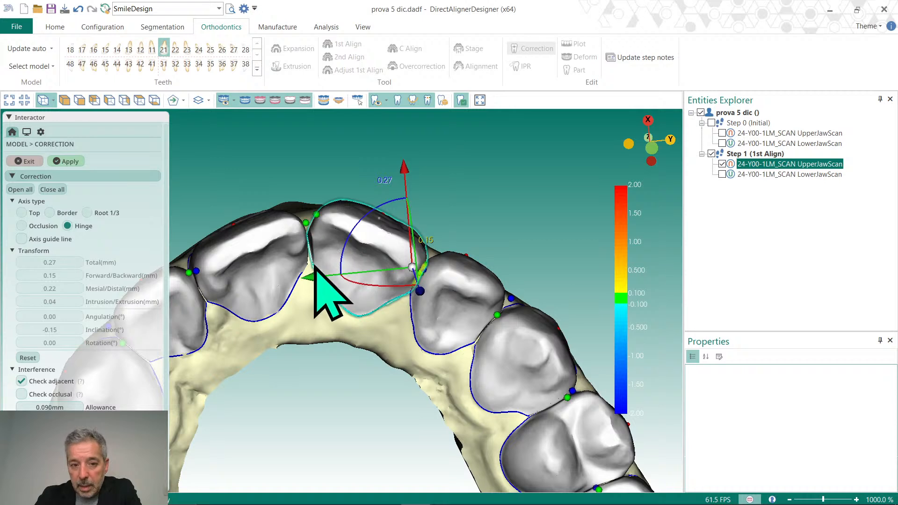
left_click_drag(309, 276, 380, 361)
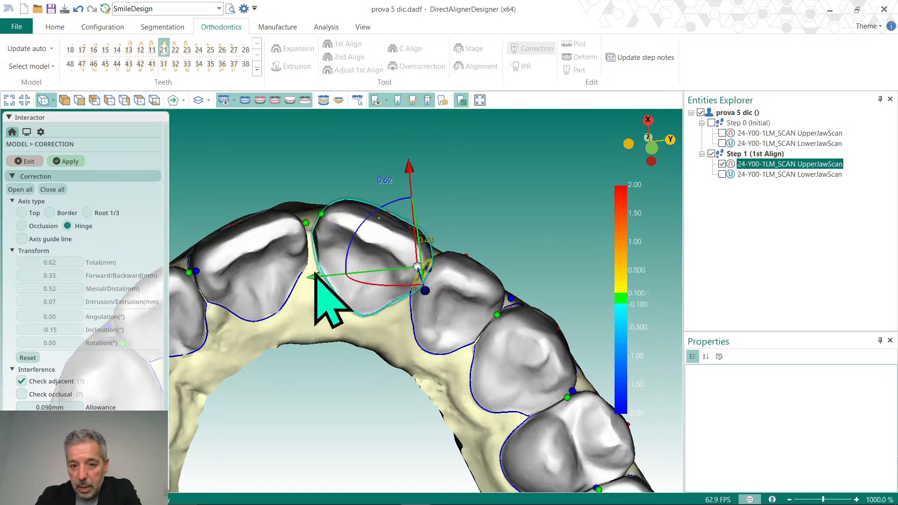
Shift upper tooth 21 to about 1.58 mm mesial/distal and 0.38 mm forward/backward, and reset its transform.
left_click_drag(318, 277, 374, 342)
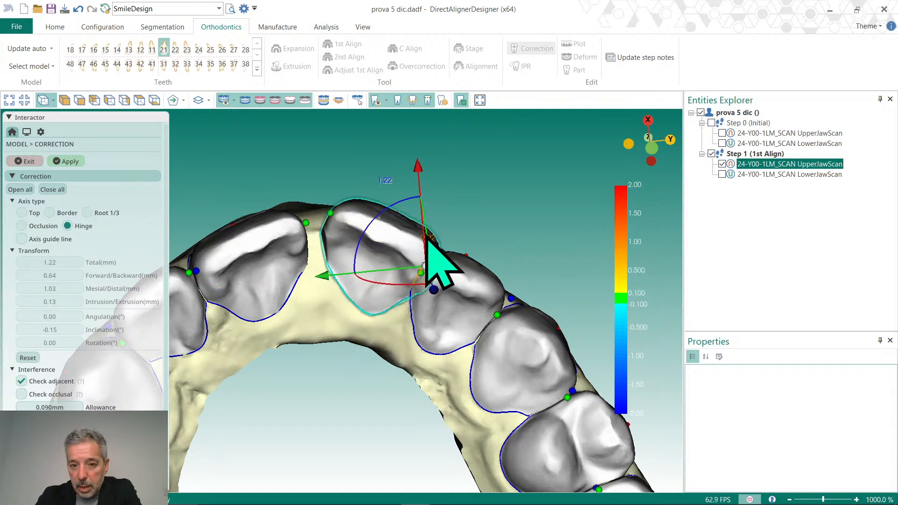
mouse_move(317, 281)
left_mouse_down()
mouse_move(327, 287)
mouse_move(324, 281)
left_mouse_up()
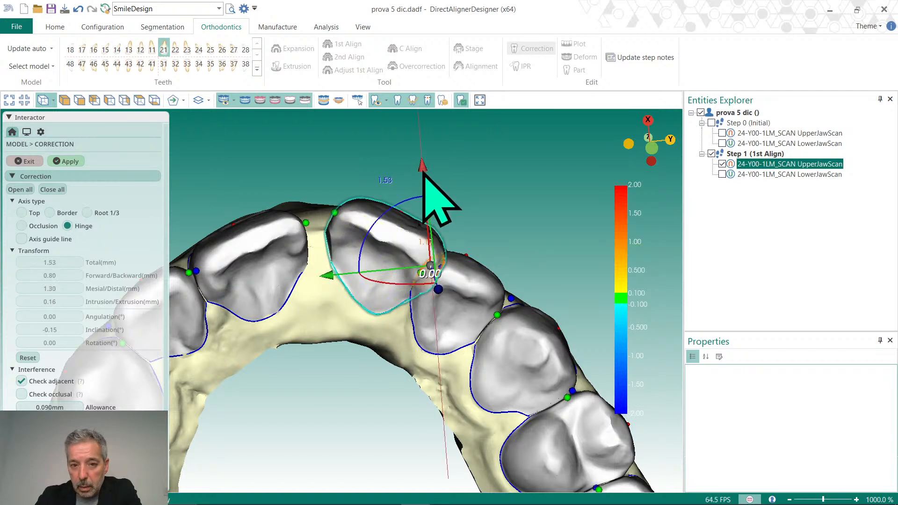
left_click_drag(424, 180, 513, 302)
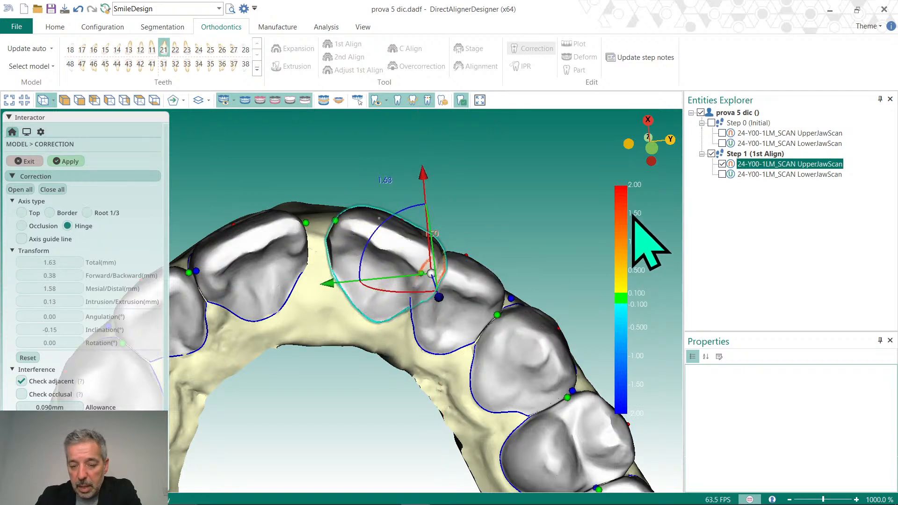
left_click(28, 358)
Switch the correction axis type to Border and select upper tooth 13.
scroll(428, 336, "down", 5)
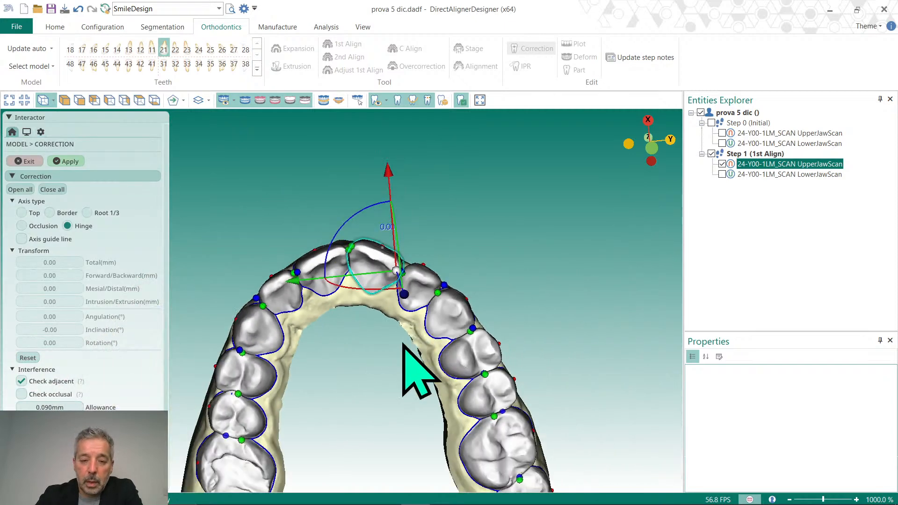
middle_click_drag(459, 255, 467, 245)
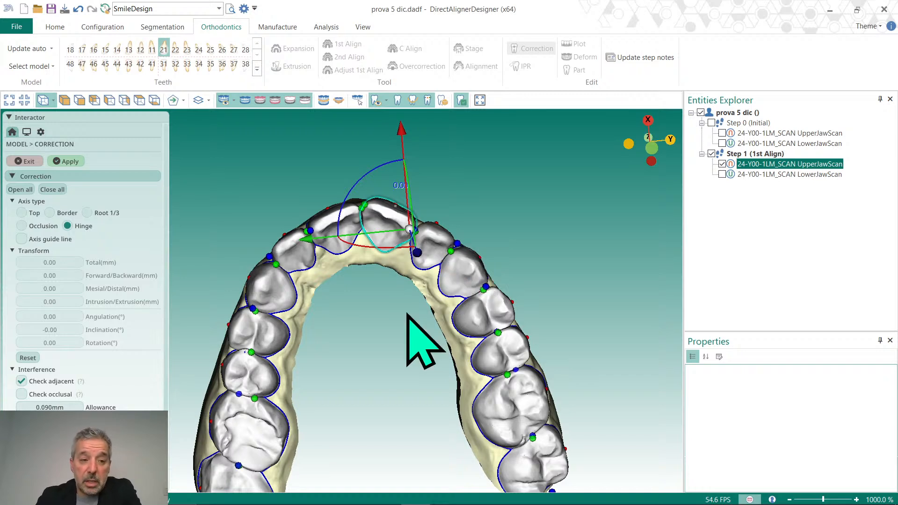
left_click(50, 213)
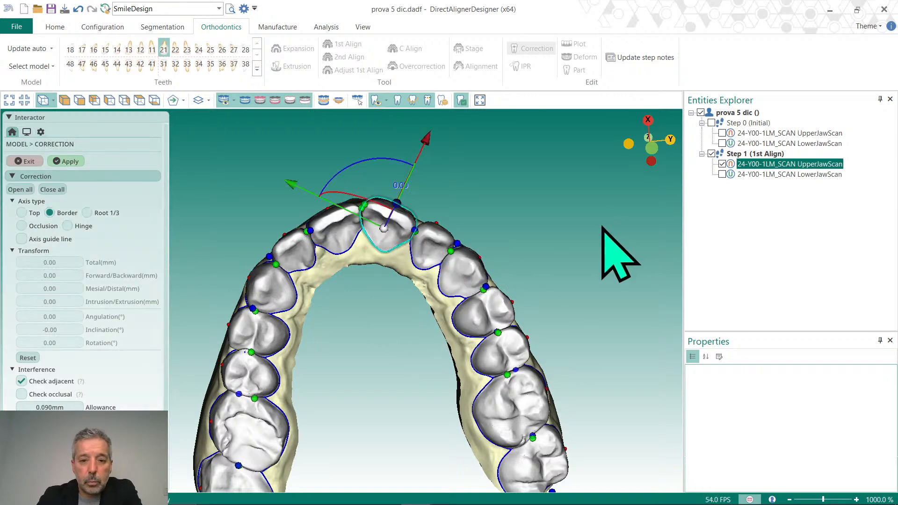
right_click_drag(556, 247, 547, 351)
right_click_drag(546, 299, 503, 241)
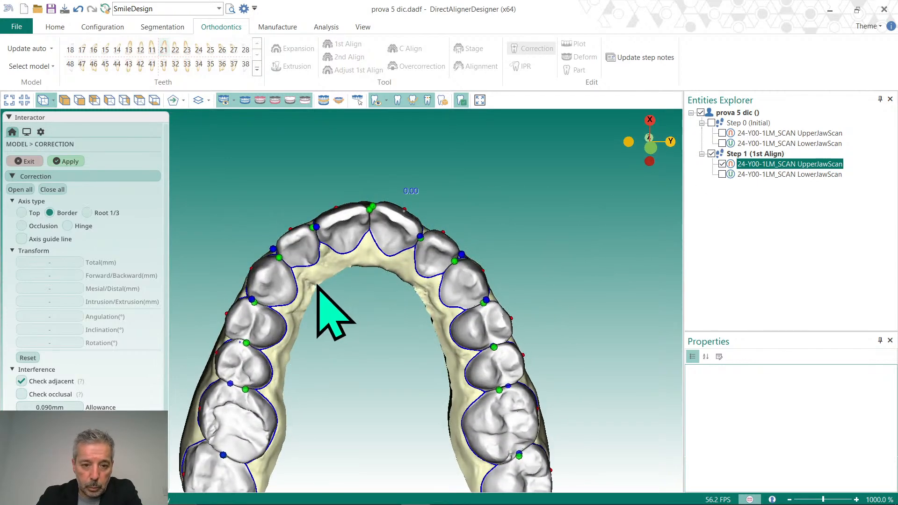
left_click(264, 278)
middle_click_drag(336, 308, 387, 311)
scroll(234, 255, "up", 2)
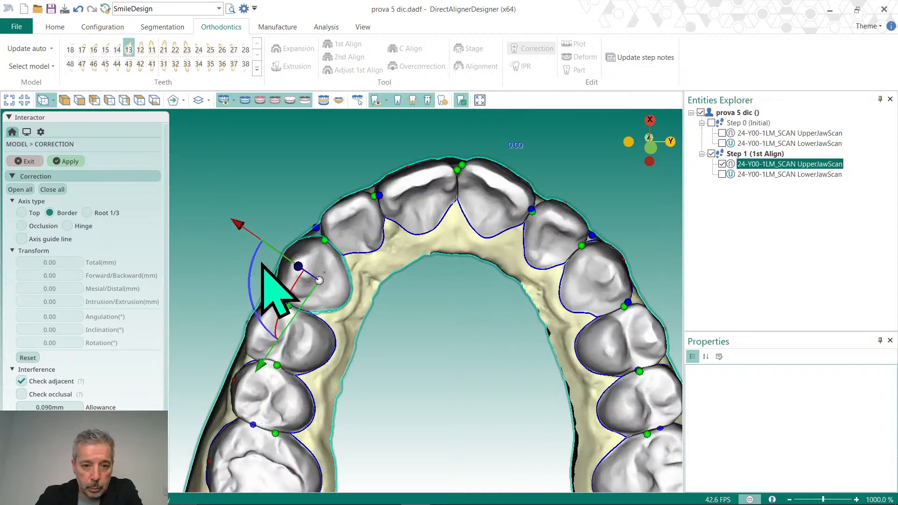
Show the Step 1 lower jaw scan, examine the bite from the front, and hide the scan again.
left_click(722, 174)
right_click_drag(601, 240, 511, 400)
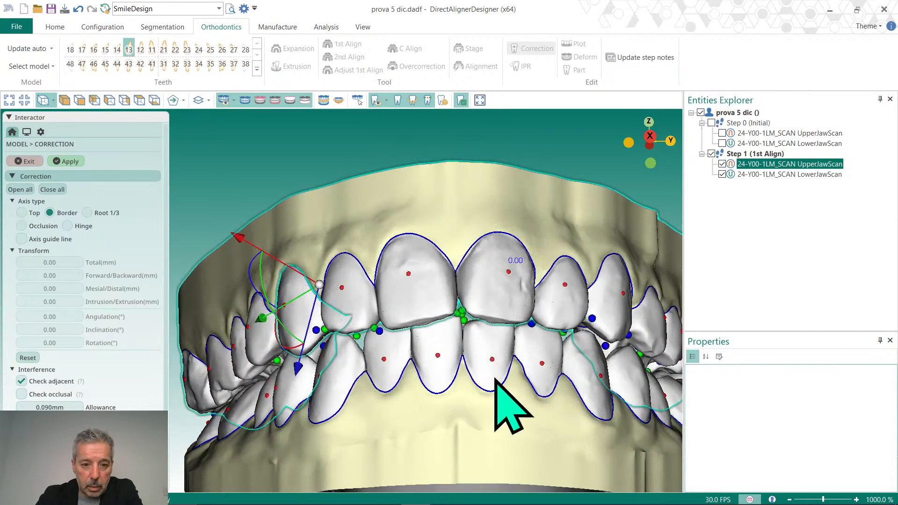
scroll(276, 322, "up", 2)
right_click_drag(407, 354, 351, 290)
left_click(723, 175)
Rotate upper tooth 13 back and forth around its border axis to about -0.44°, and reset its transform.
scroll(371, 330, "up", 3)
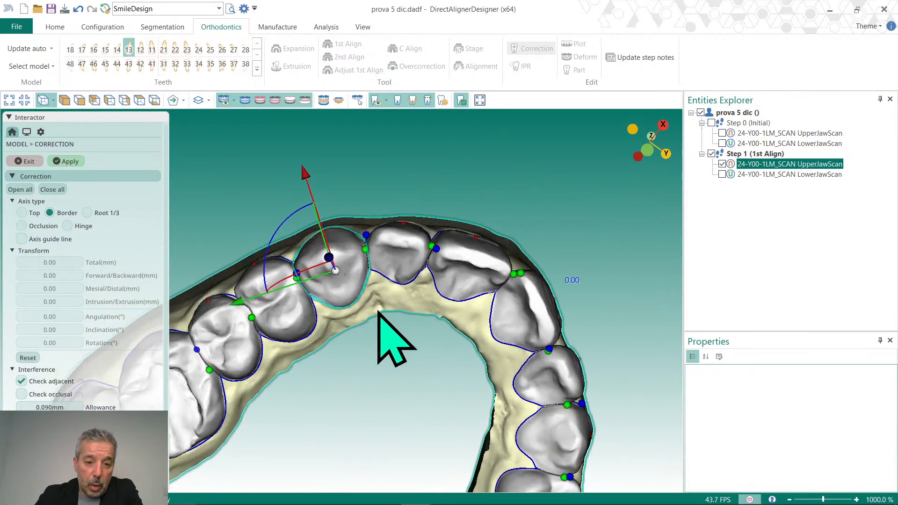
right_click_drag(382, 317, 417, 331)
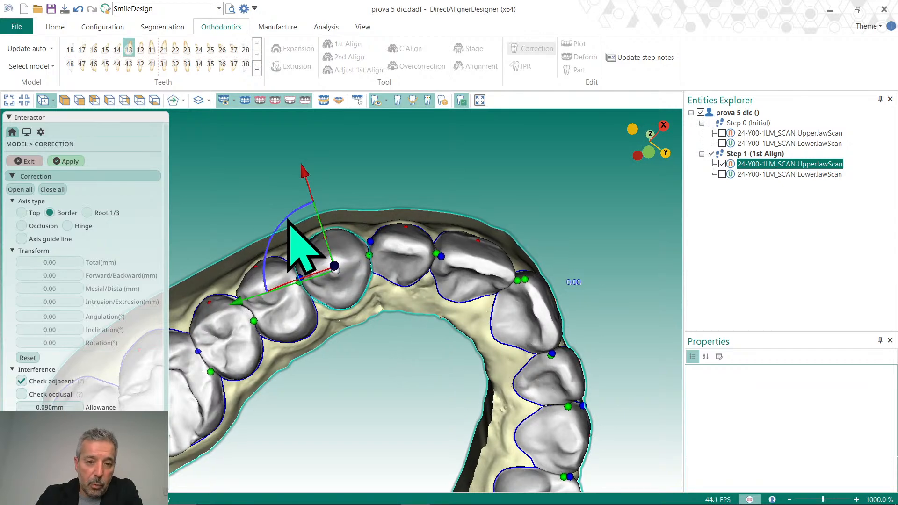
right_click_drag(436, 244, 415, 267)
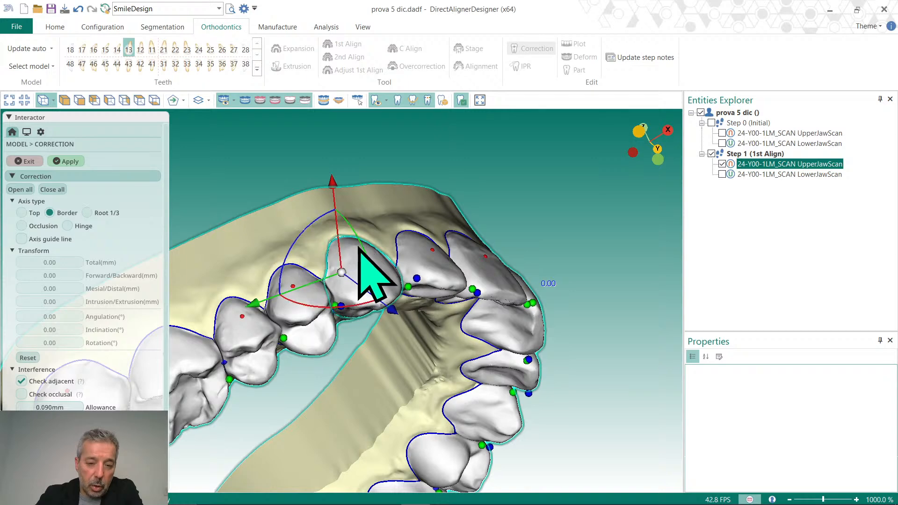
right_click_drag(415, 257, 327, 201)
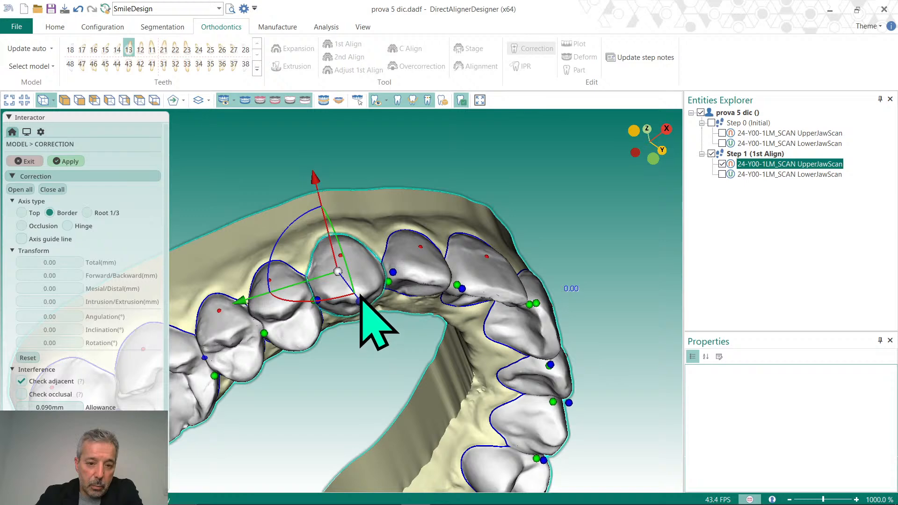
right_click_drag(366, 316, 438, 328)
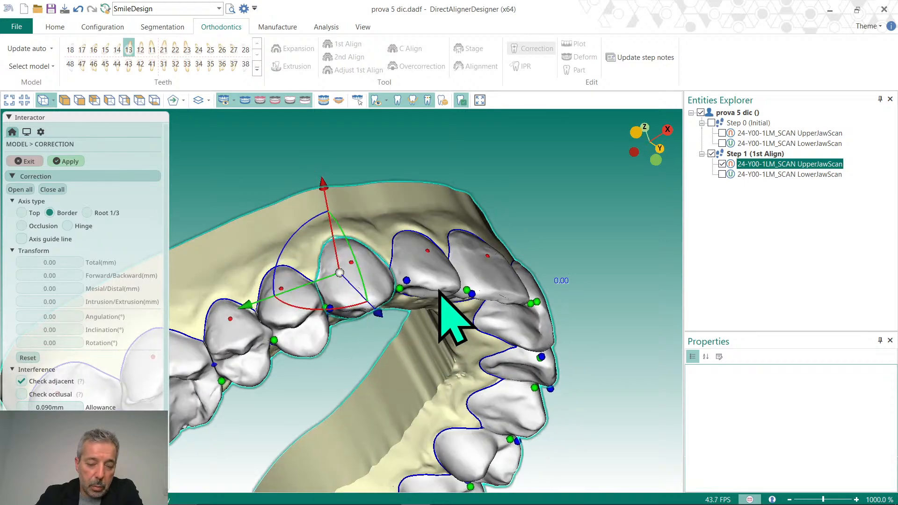
right_click_drag(439, 291, 398, 261)
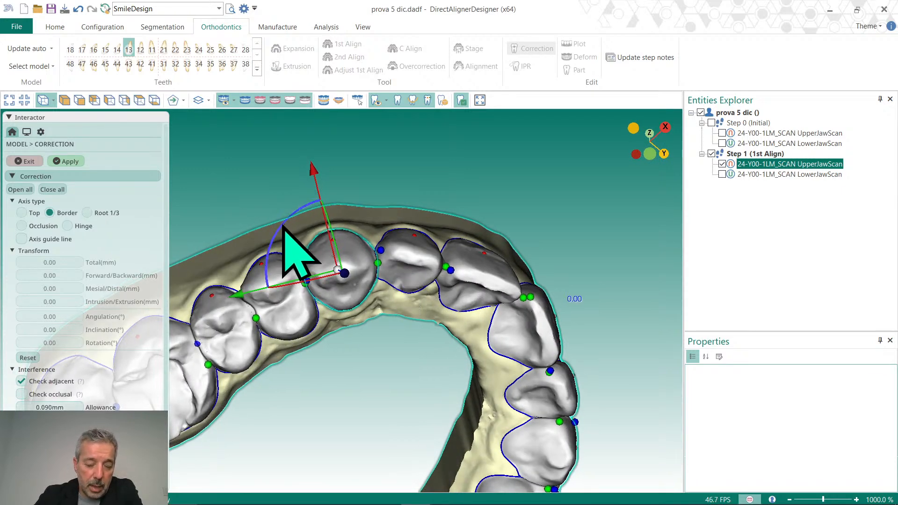
left_click_drag(283, 226, 284, 272)
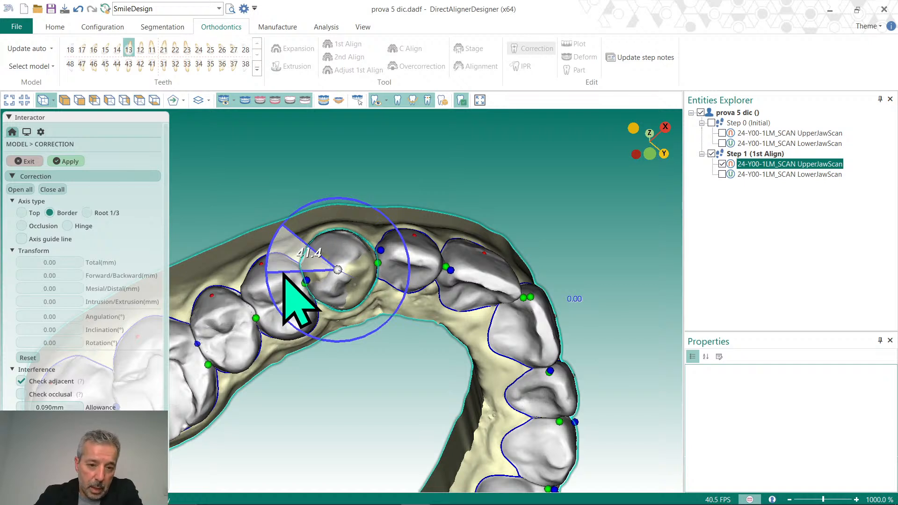
left_click_drag(284, 260, 340, 222)
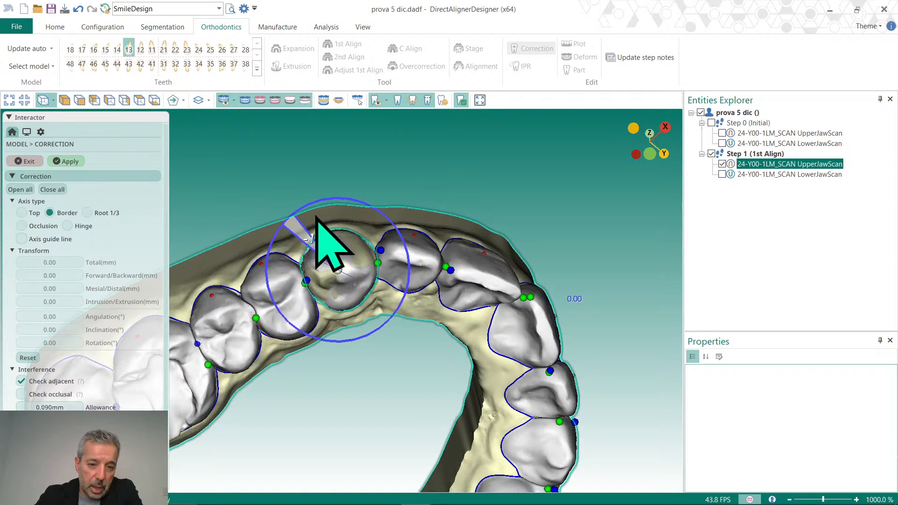
left_click_drag(371, 232, 287, 247)
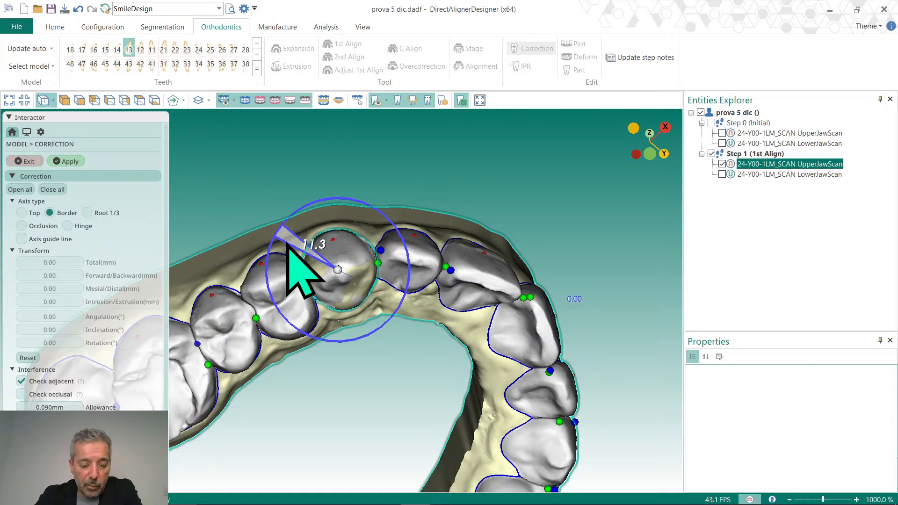
left_click_drag(287, 245, 289, 232)
left_click_drag(290, 233, 290, 228)
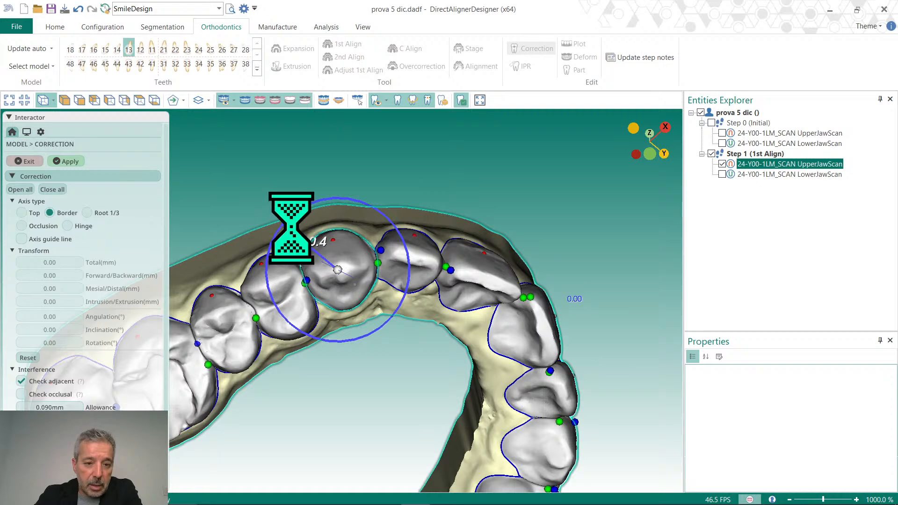
left_click(29, 357)
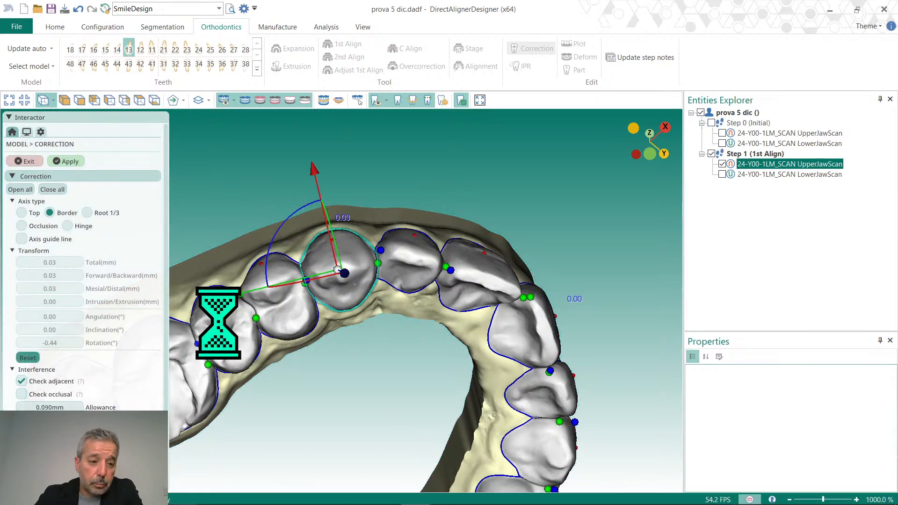
Tip upper tooth 13 to an inclination of about 3.37° and an angulation of about -0.32°.
right_click_drag(393, 298, 598, 285)
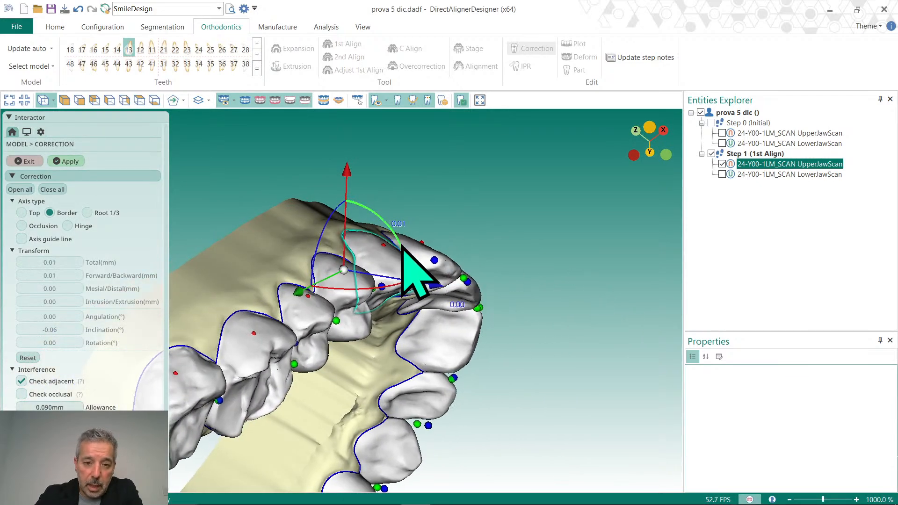
left_click_drag(401, 246, 399, 244)
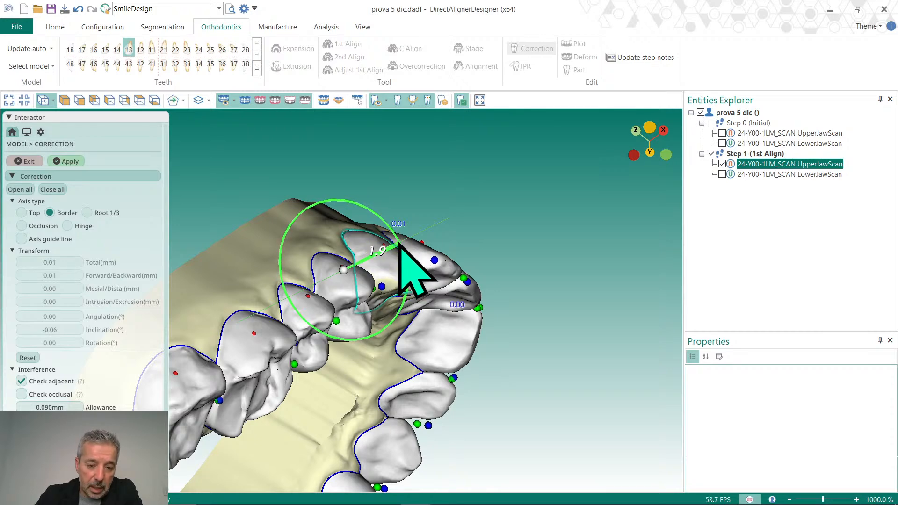
left_click_drag(521, 238, 524, 236)
right_click_drag(402, 262, 351, 387)
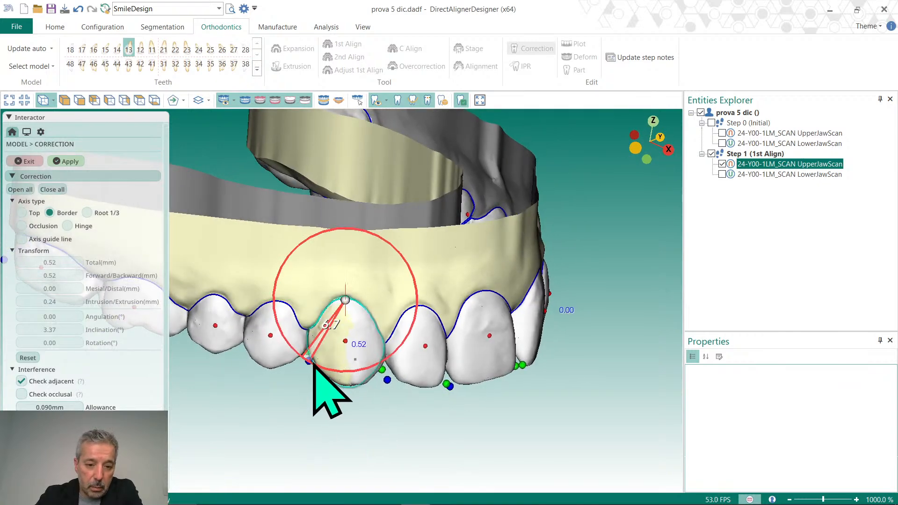
left_click_drag(300, 363, 374, 374)
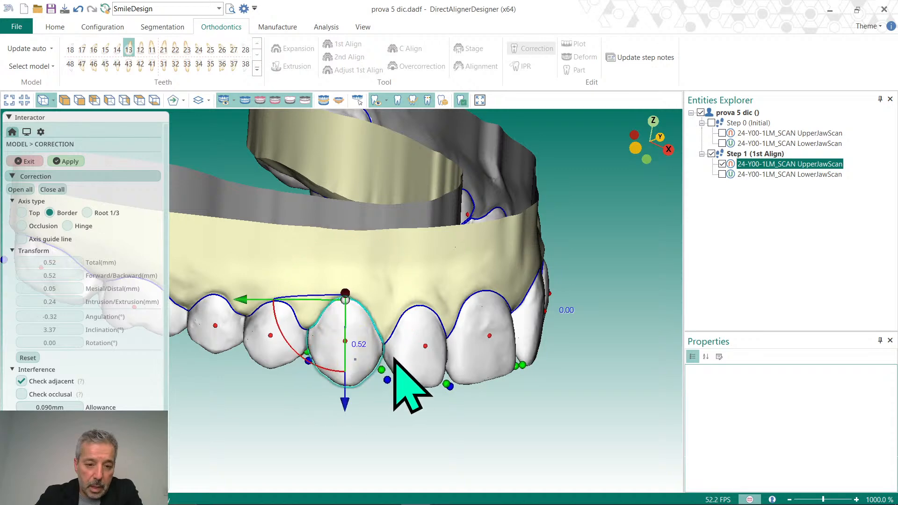
Shift upper tooth 13 to about 0.41 mm forward/backward, 0.28 mm mesial/distal and 0.44 mm intrusion/extrusion, and reset its transform.
right_click_drag(393, 360, 411, 235)
right_click_drag(395, 197, 429, 270)
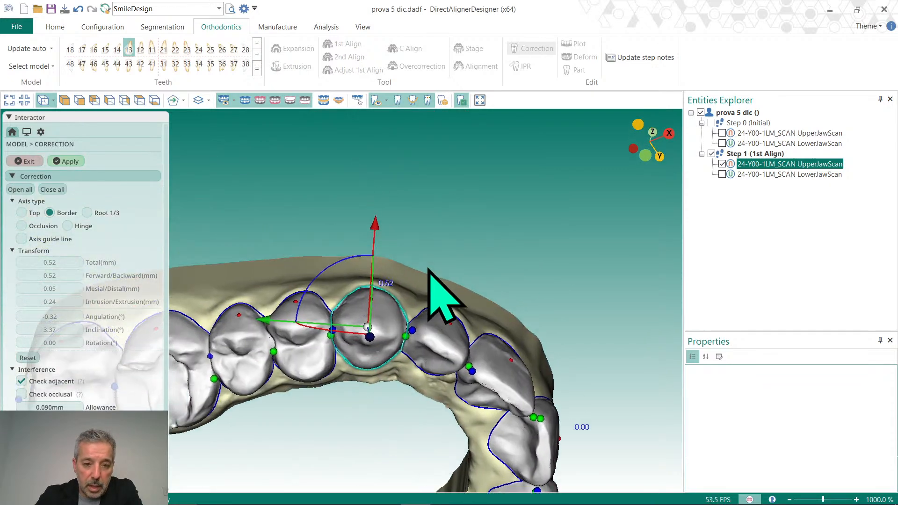
left_click_drag(377, 197, 373, 235)
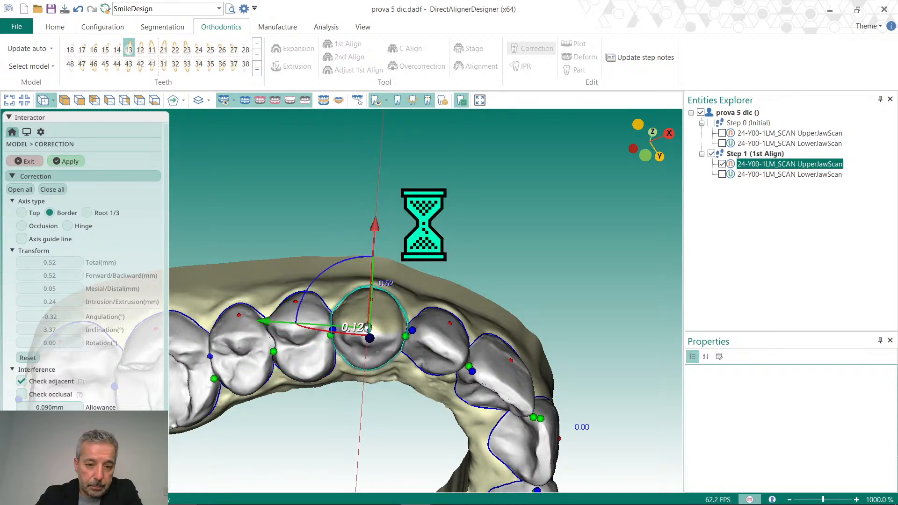
right_click_drag(424, 229, 425, 353)
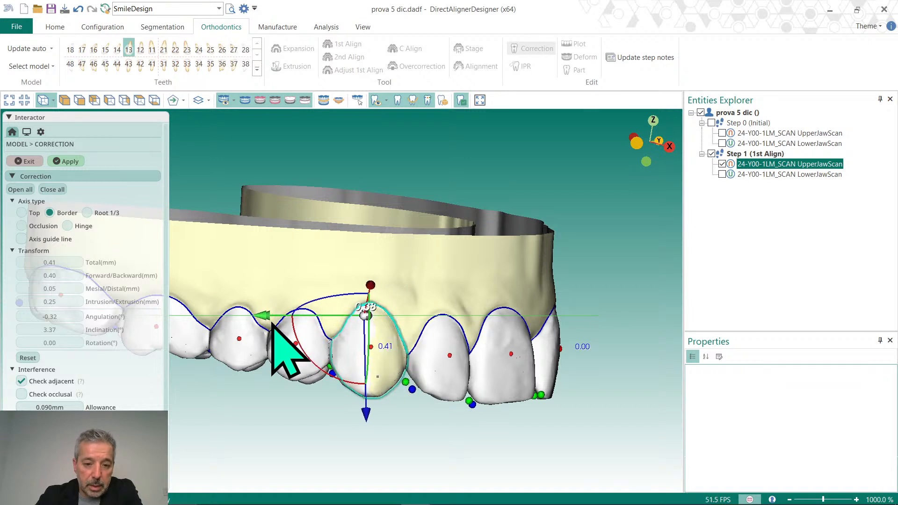
left_click_drag(272, 324, 278, 324)
right_click_drag(454, 401, 430, 407)
mouse_move(374, 415)
left_mouse_down()
mouse_move(373, 427)
mouse_move(371, 407)
mouse_move(389, 421)
mouse_move(369, 418)
left_mouse_up()
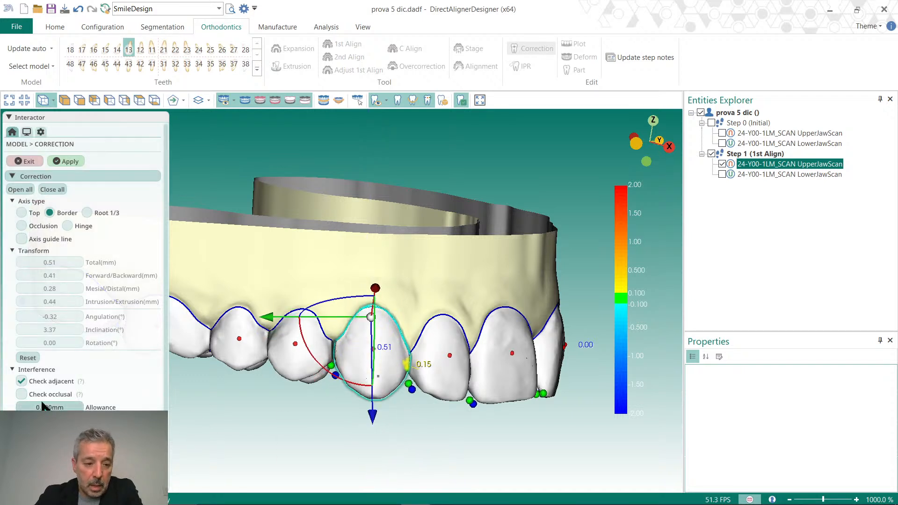
left_click(29, 361)
Rotate upper tooth 13 around its border axis to a rotation of 9.00° in 1° increments.
right_click_drag(505, 427, 505, 282)
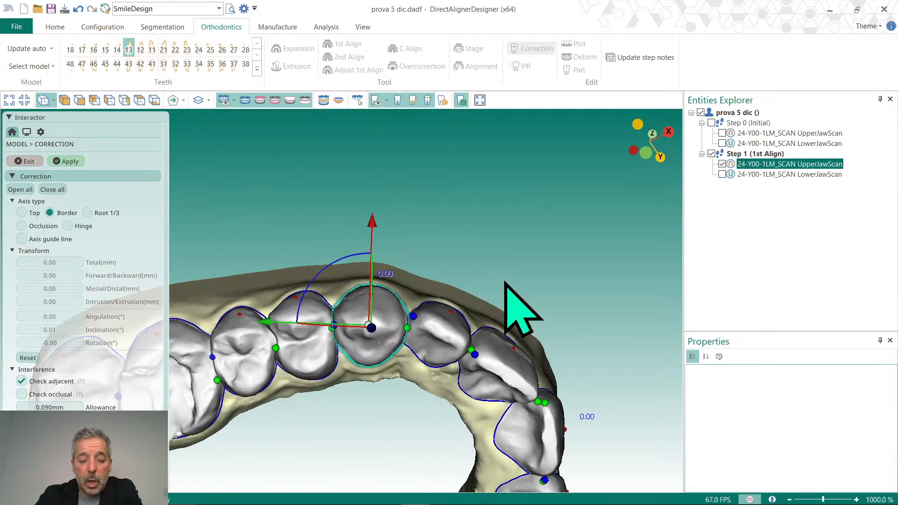
right_click_drag(474, 343, 461, 337)
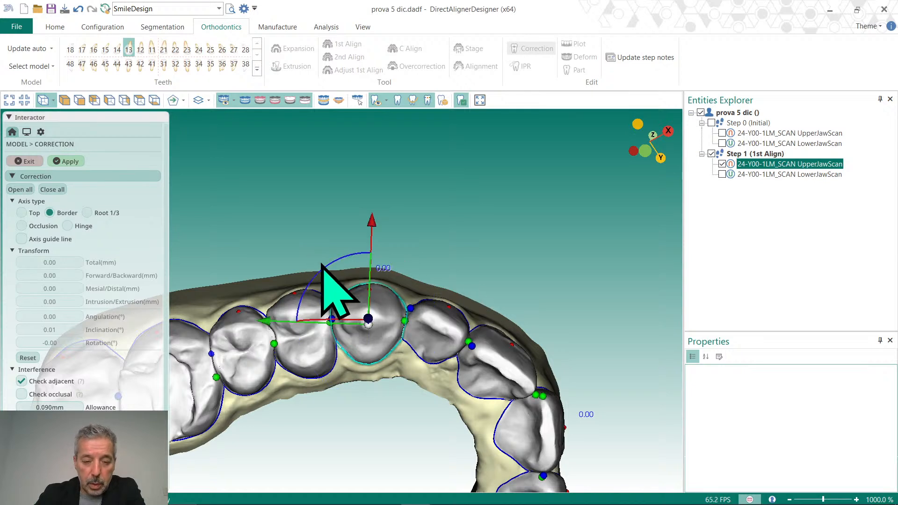
left_click_drag(330, 266, 330, 266)
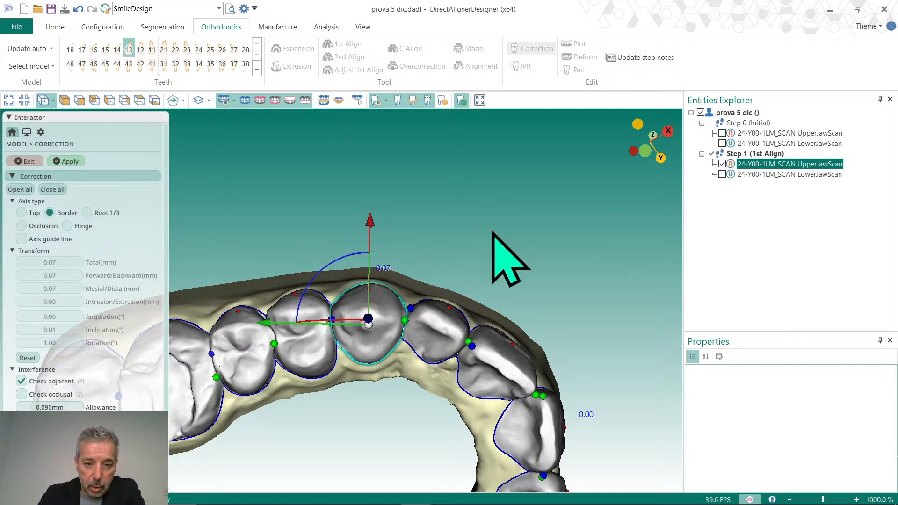
key("Right")
key("Right")
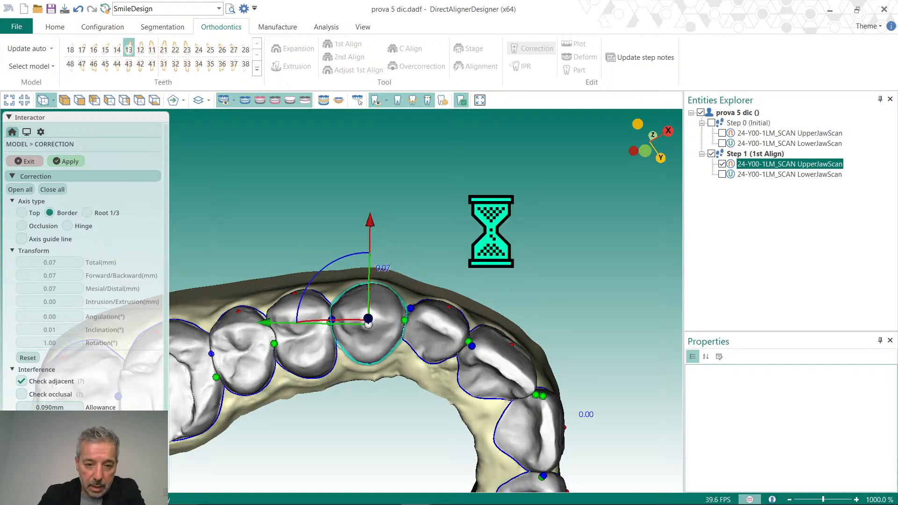
key("Left")
key("Left")
key("Left")
key("Left")
key("Left")
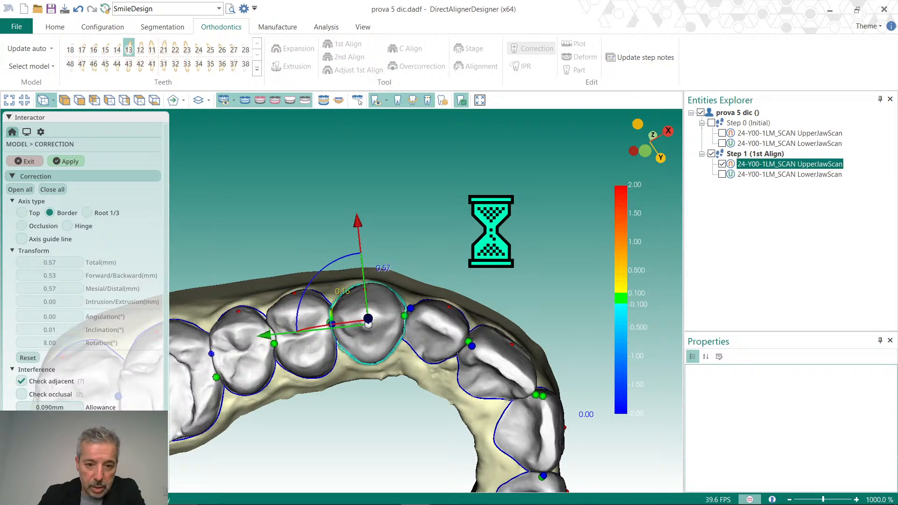
key("Left")
key("Left")
key("Left")
key("Right")
key("Right")
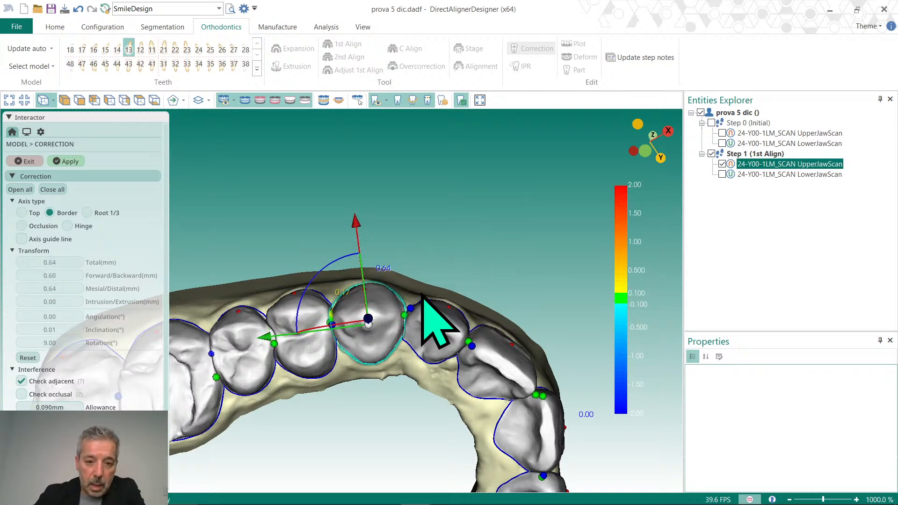
right_click_drag(429, 293, 532, 287)
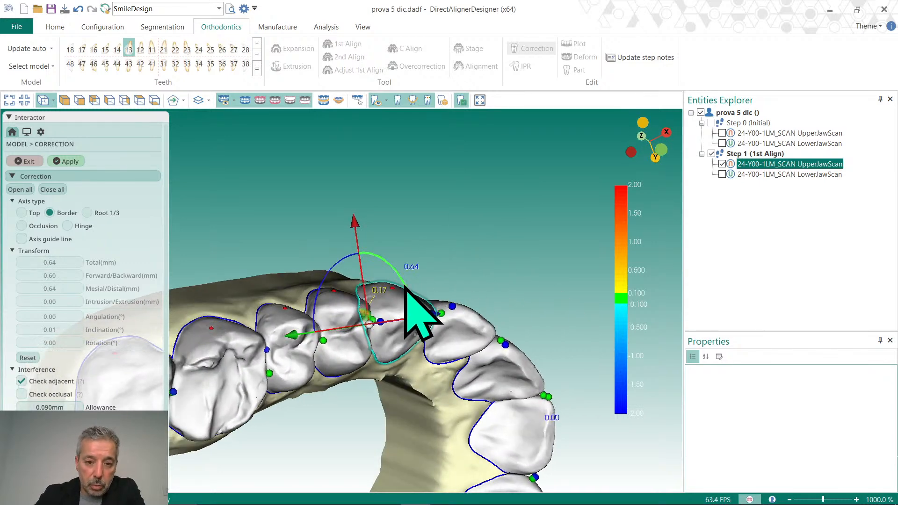
Incline upper tooth 13 back and forth in 1° increments to an inclination of 1.01°.
right_click_drag(464, 281, 498, 271)
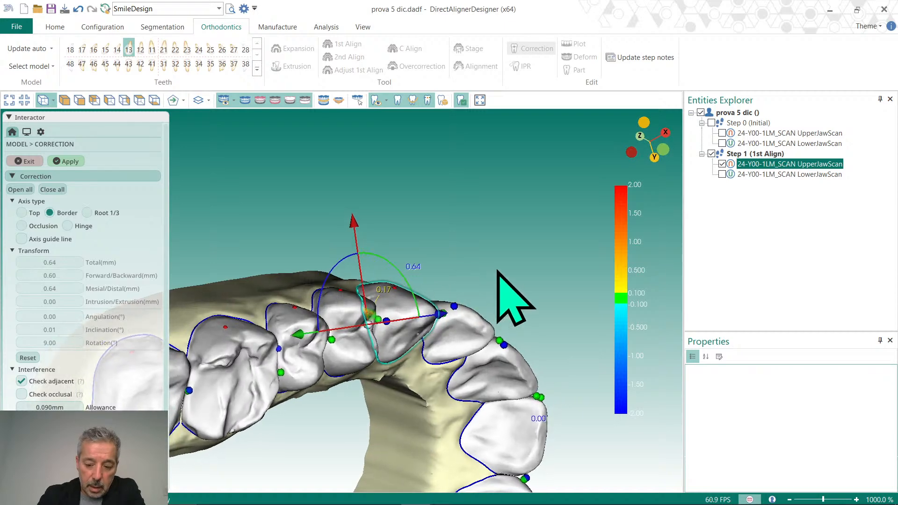
key("Up")
key("Up")
key("Up")
key("Up")
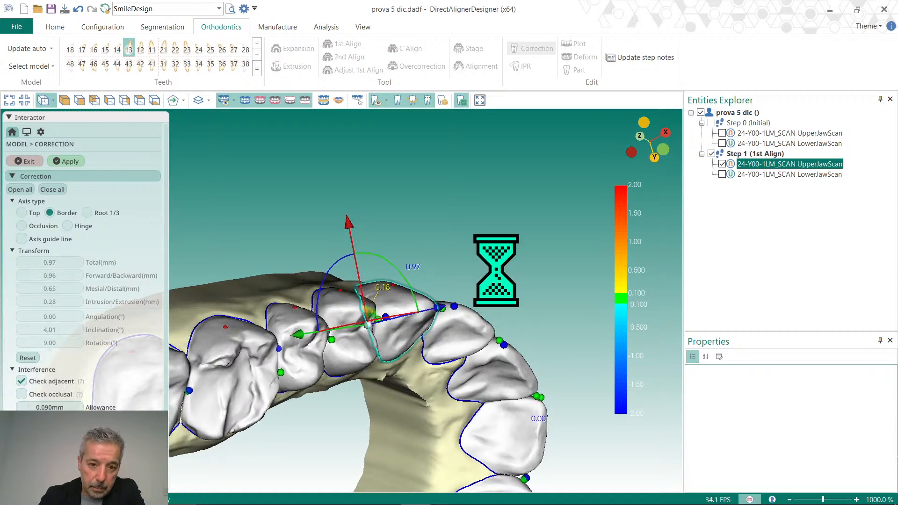
key("Up")
key("Down")
key("Down")
key("Down")
key("Down")
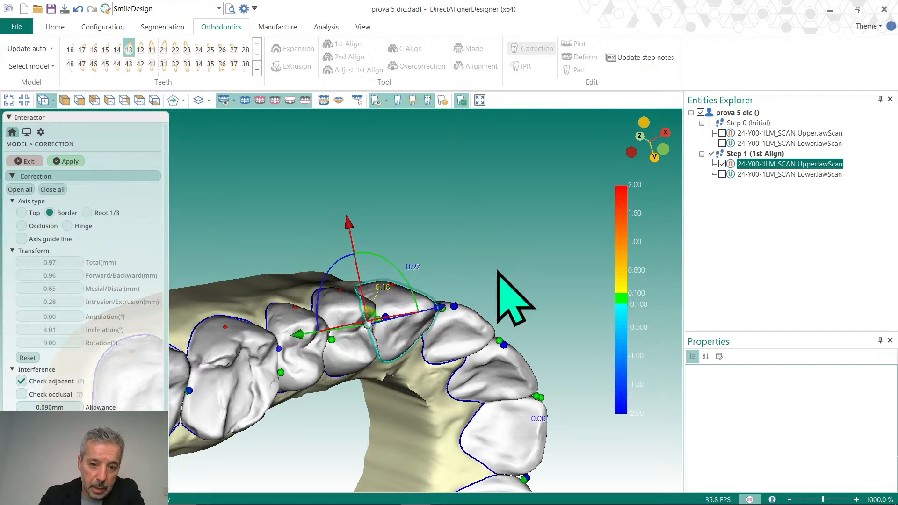
Tip upper tooth 13 back and forth in 1° increments to an angulation of 1.00°.
right_click_drag(477, 248, 331, 336)
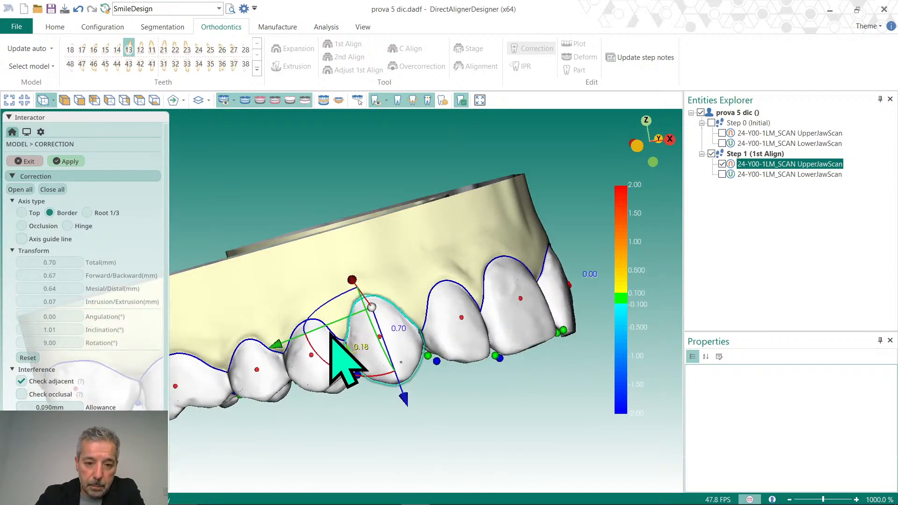
key("Right")
key("Right")
key("Right")
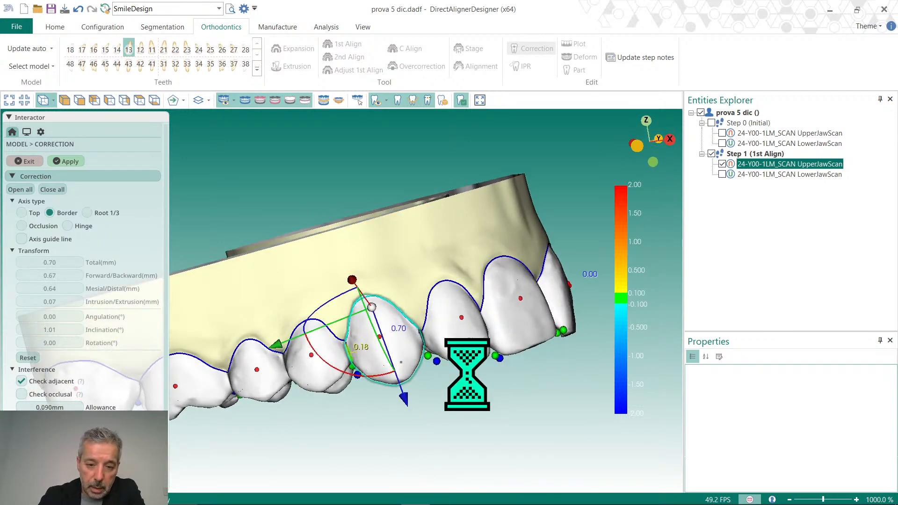
key("Left")
key("Left")
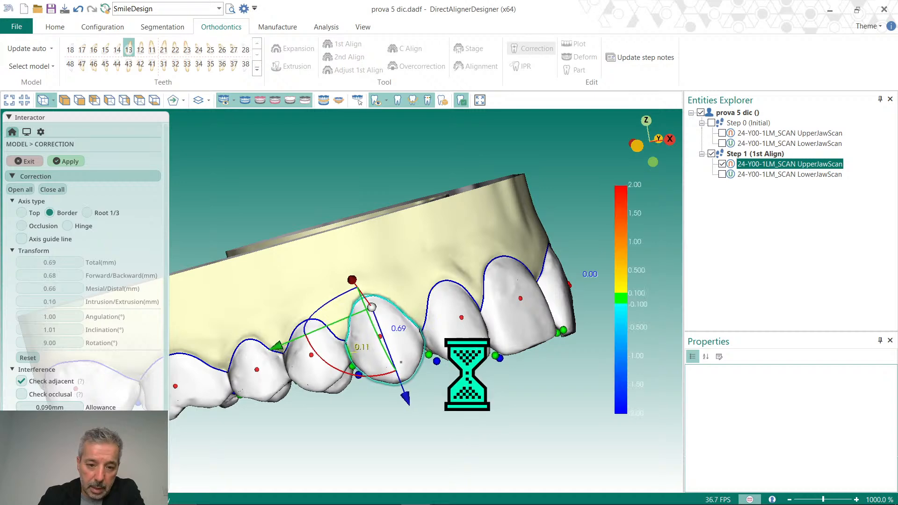
key("Right")
key("Right")
Move upper tooth 13 out to 1.08 mm forward/backward and return it to 0.68 mm.
right_click_drag(482, 372, 419, 235)
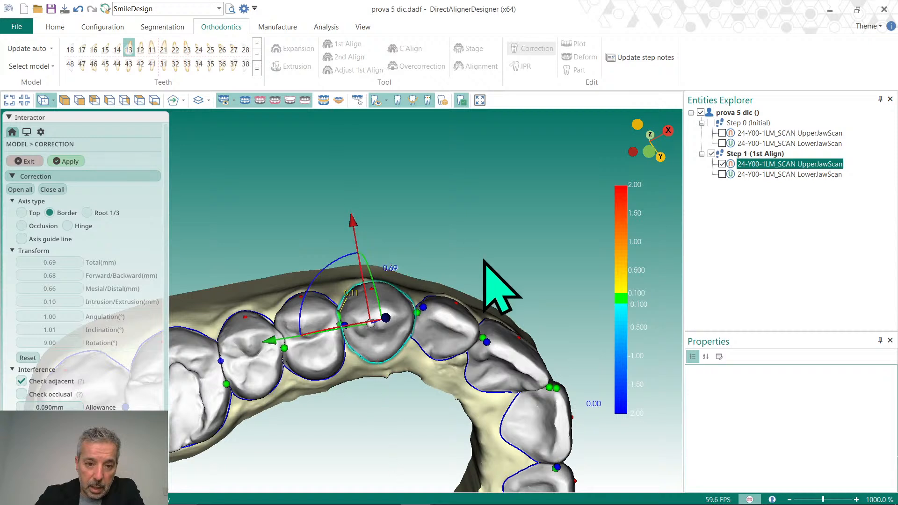
key("Up")
key("Up")
key("Up")
key("Up")
key("Up")
key("Up")
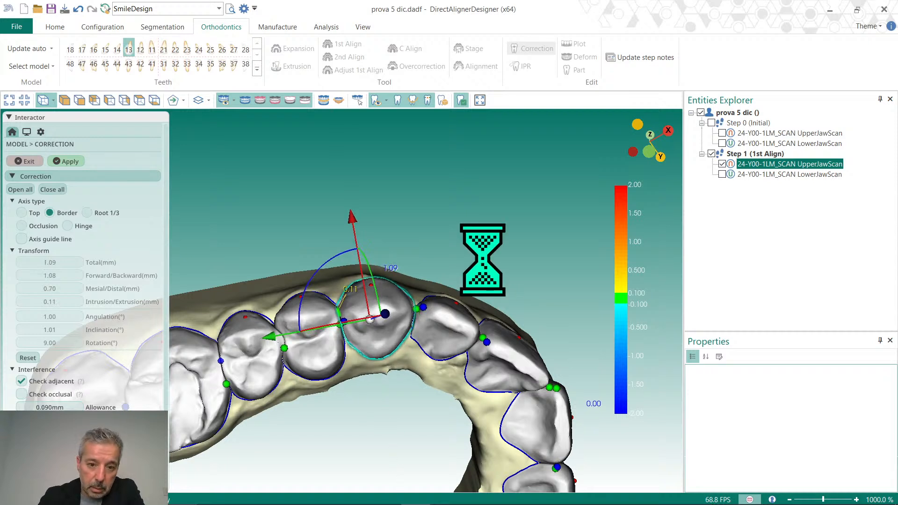
key("Down")
key("Down")
key("Down")
key("Down")
key("Down")
key("Down")
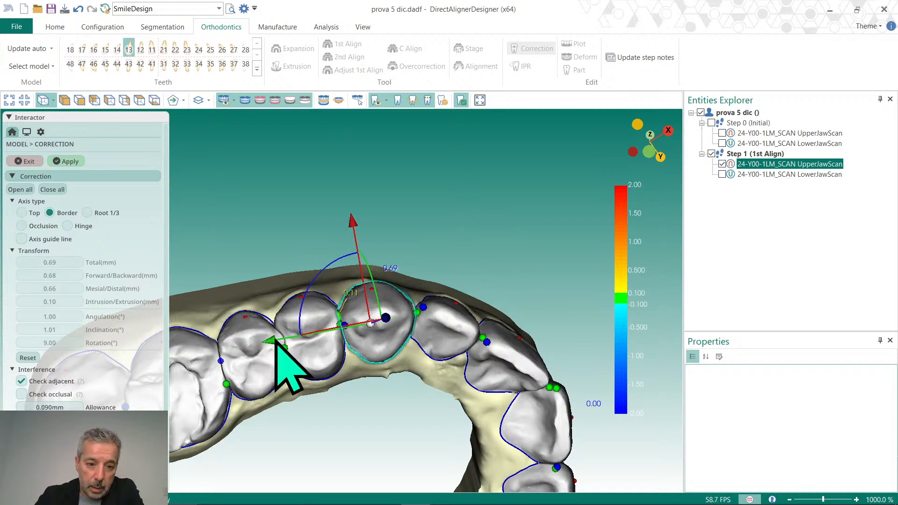
Shift upper tooth 13 back and forth along the arch to 1.05 mm mesial/distal.
scroll(275, 340, "up", 2)
scroll(275, 340, "down", 2)
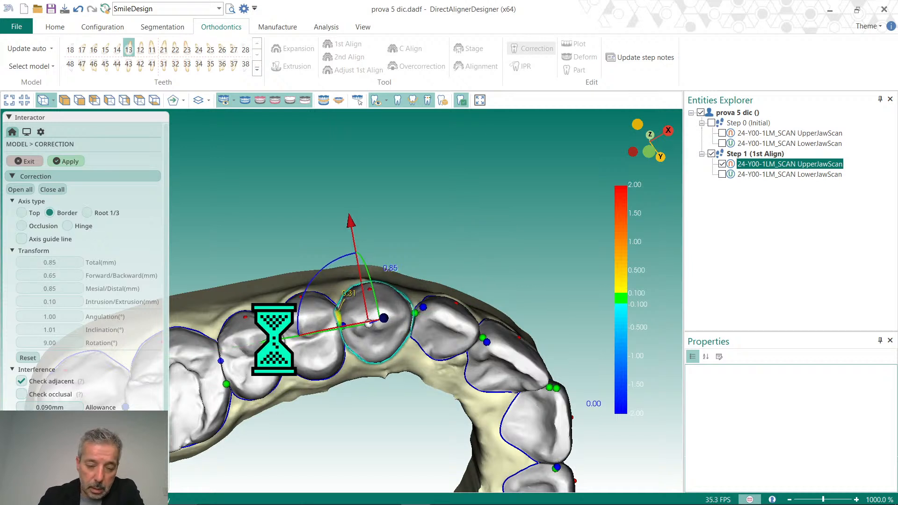
scroll(274, 339, "down", 4)
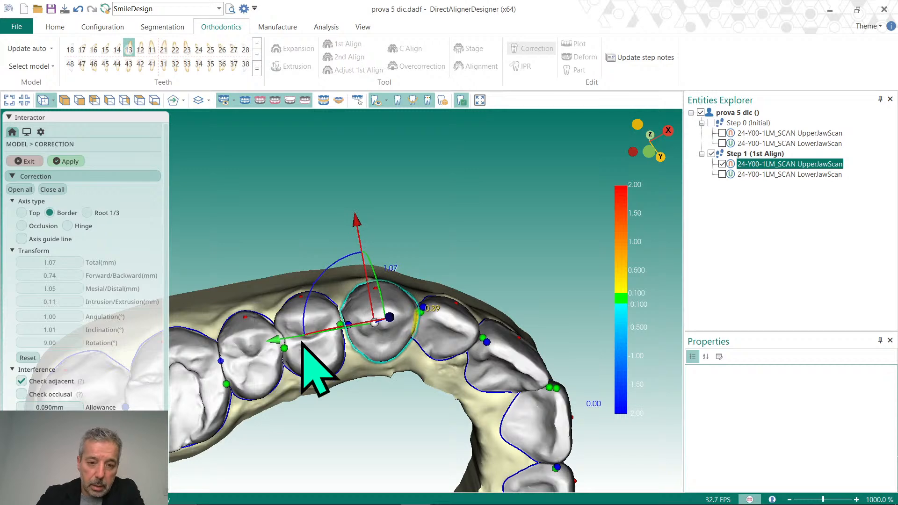
Shift upper tooth 13 vertically to 0.29 mm intrusion/extrusion, and reset its transform.
right_click_drag(302, 342, 298, 445)
right_click_drag(487, 356, 495, 382)
scroll(496, 382, "down", 1)
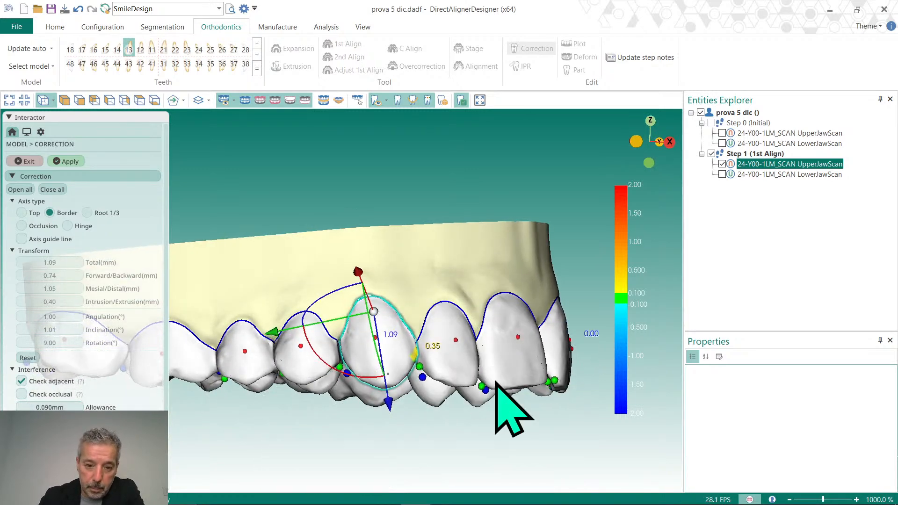
scroll(497, 383, "down", 1)
key("Down")
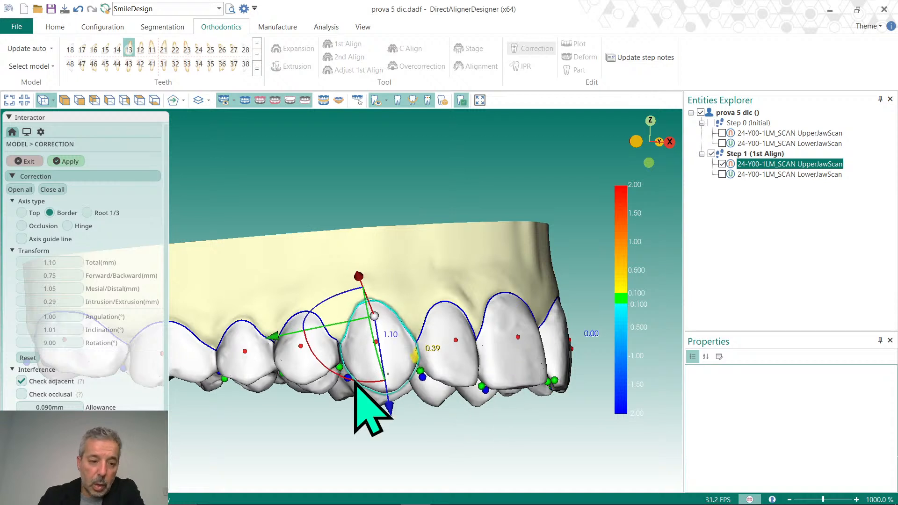
left_click(28, 358)
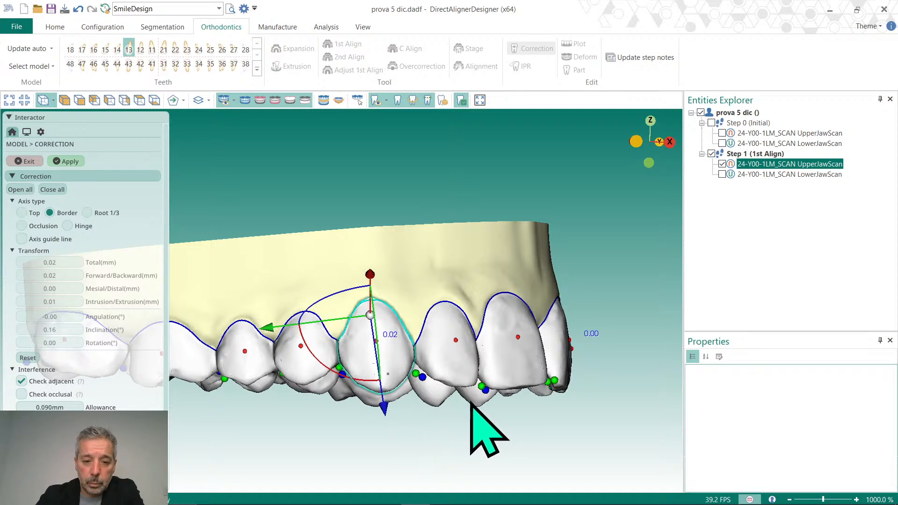
Move upper tooth 13 forward and rotate it around its border axis to about 6.51°.
right_click_drag(471, 400, 444, 401)
left_click_drag(259, 236, 254, 231)
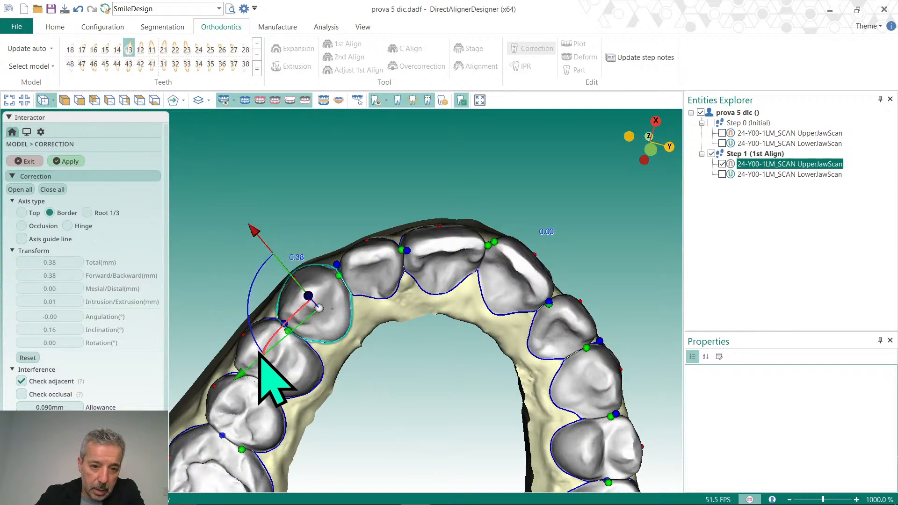
left_click_drag(261, 352, 274, 332)
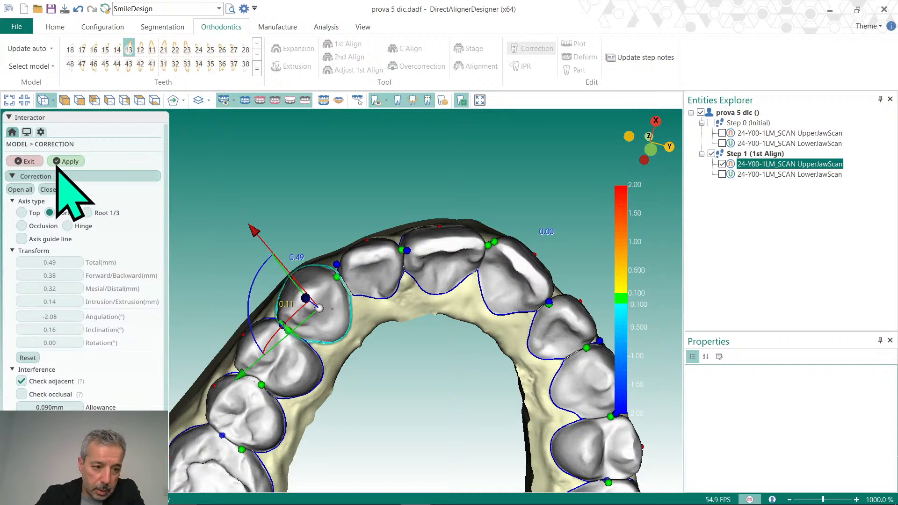
left_click(77, 8)
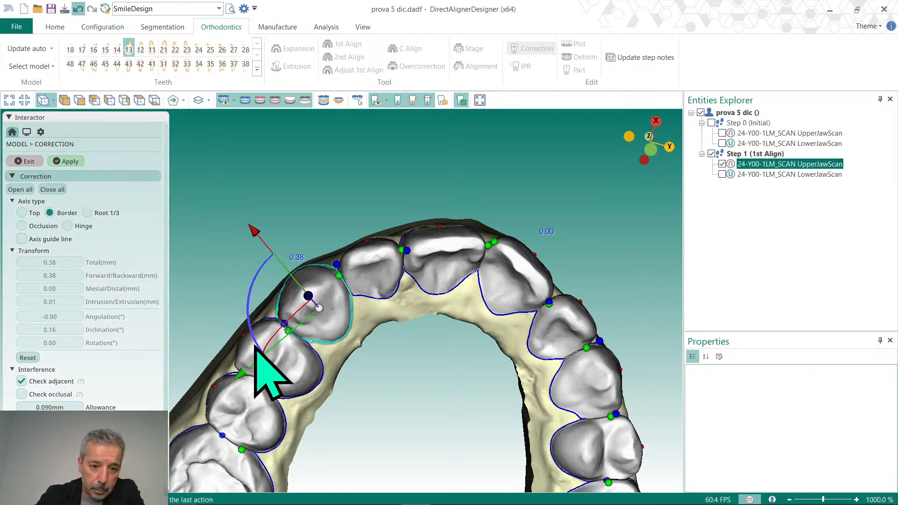
left_click_drag(261, 354, 260, 354)
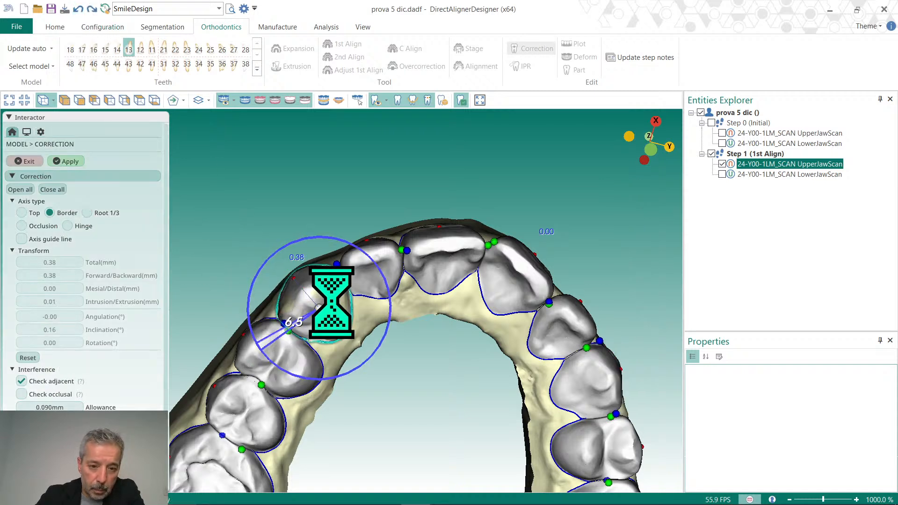
scroll(335, 301, "up", 2)
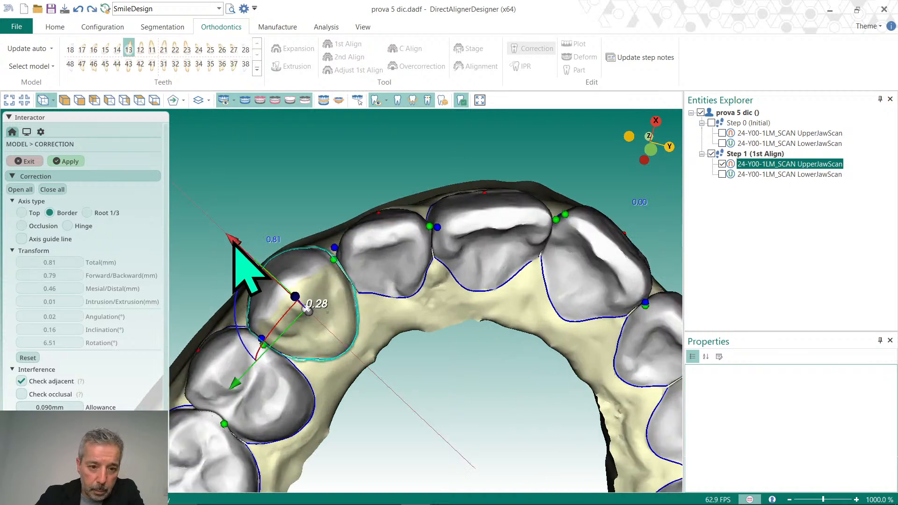
Rotate upper tooth 12 around the hinge axis to a rotation of about 6.24°.
left_click(410, 289)
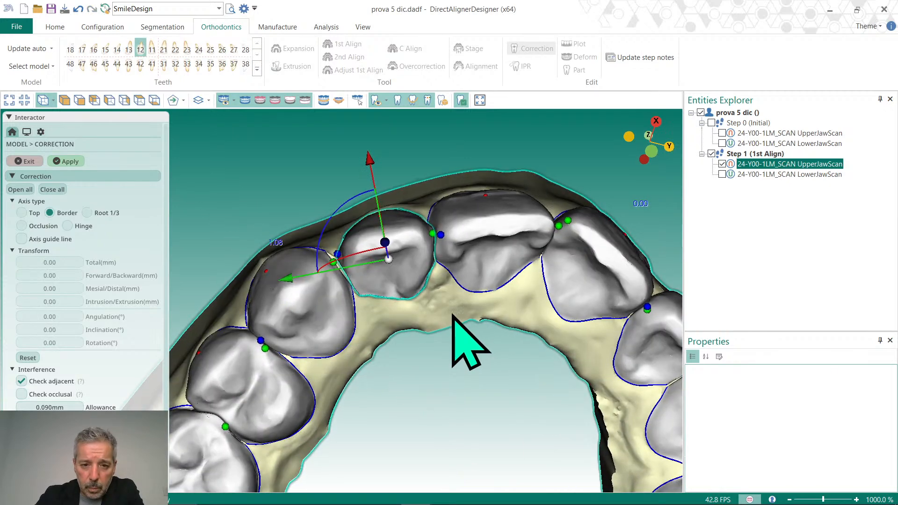
left_click(67, 226)
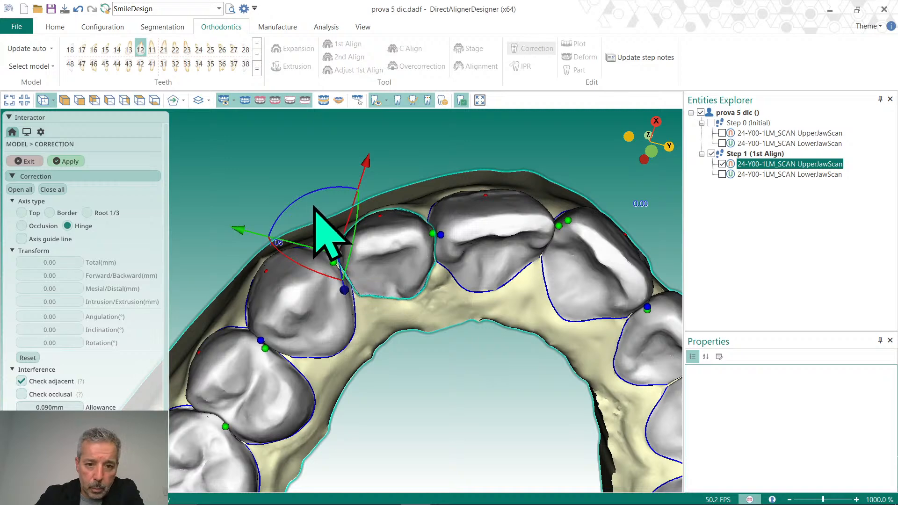
left_click_drag(302, 198, 301, 201)
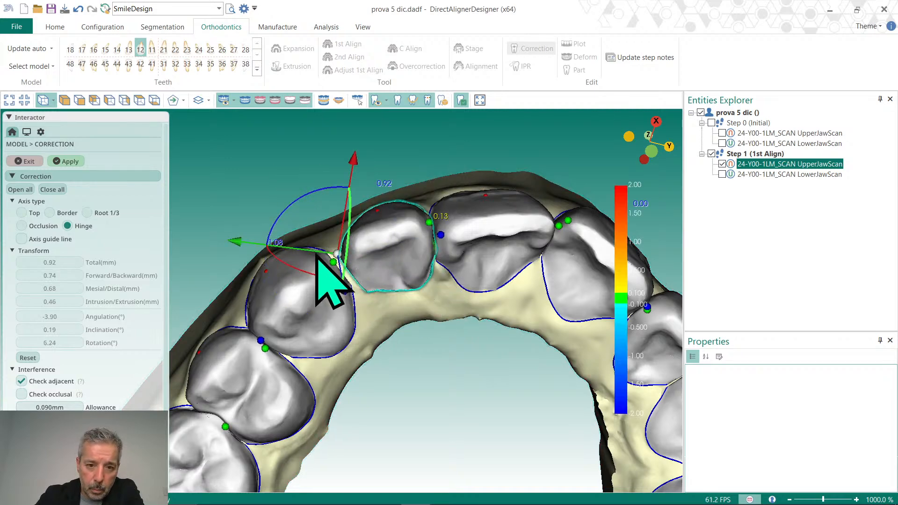
Using the border axis, adjust upper tooth 12's mesial/distal position and change its angulation by about 3.6°.
left_click(49, 213)
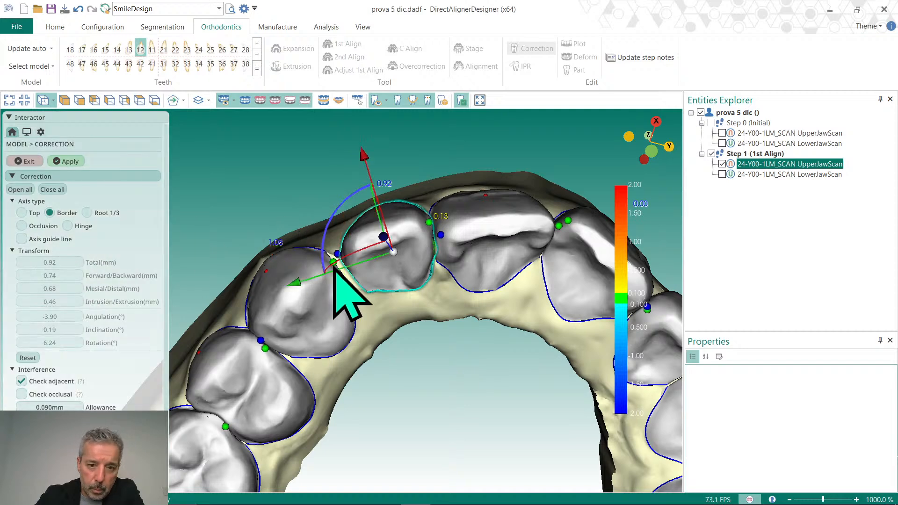
left_click_drag(318, 277, 322, 276)
right_click_drag(525, 300, 502, 429)
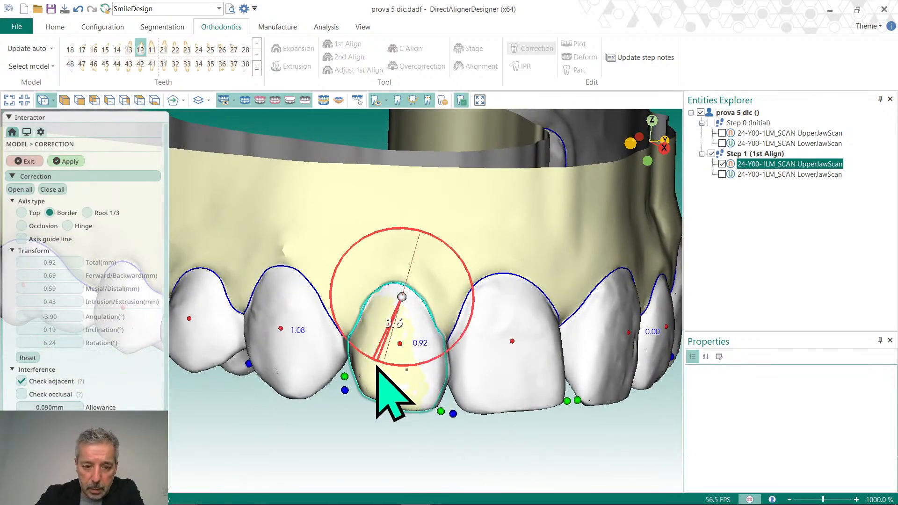
left_click_drag(377, 366, 375, 363)
left_click_drag(302, 295, 296, 295)
Tip upper tooth 11 around its border axis to an inclination of about 4.06°.
right_click_drag(531, 411, 459, 253)
left_click(468, 255)
right_click_drag(501, 292, 645, 296)
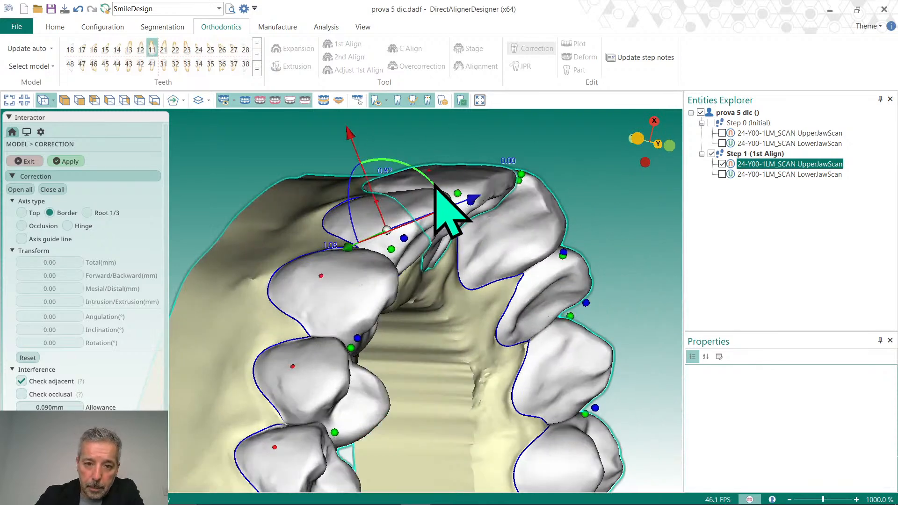
left_click_drag(434, 184, 428, 181)
Place the hinge axis of upper tooth 11 at its contact with tooth 21 and rotate the tooth to about -4.98°.
right_click_drag(529, 248, 421, 355)
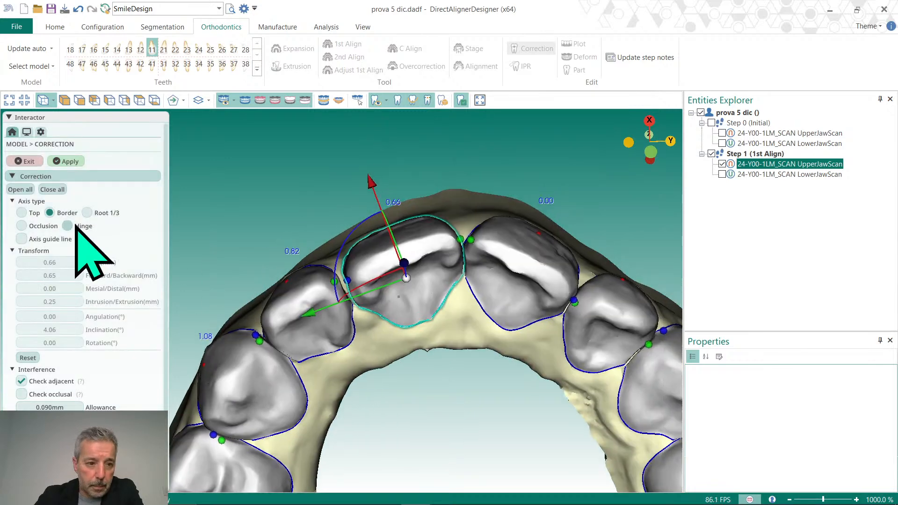
left_click(70, 226)
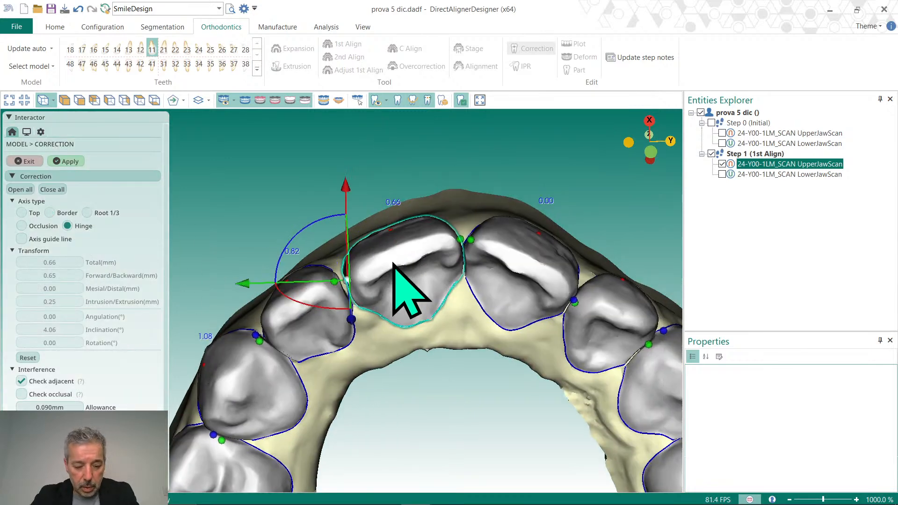
left_click(454, 242)
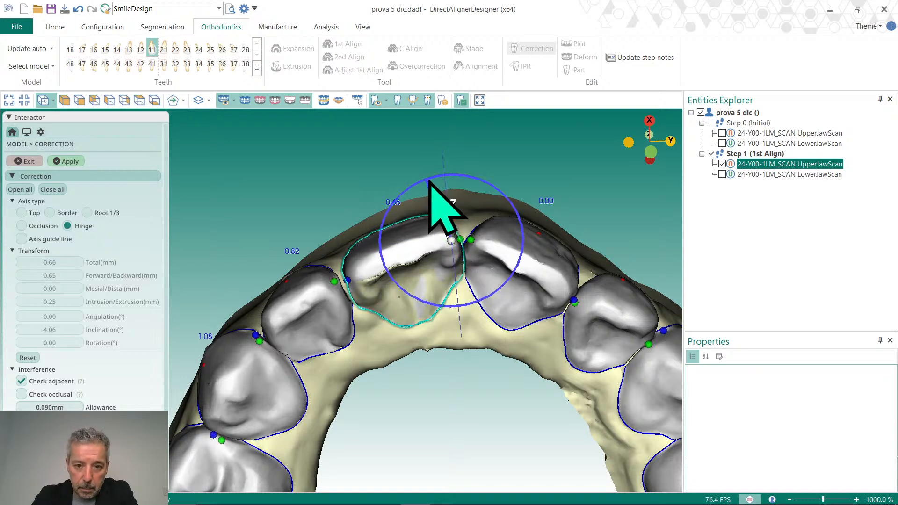
left_click_drag(432, 182, 434, 183)
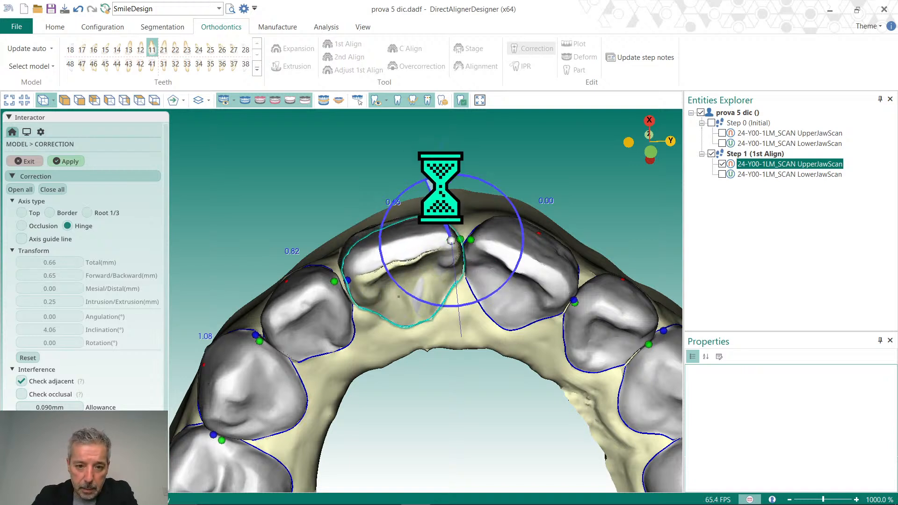
Using the border axis, adjust upper tooth 11 to an angulation of about 2.06° and 0.88 mm mesial/distal.
left_click(50, 213)
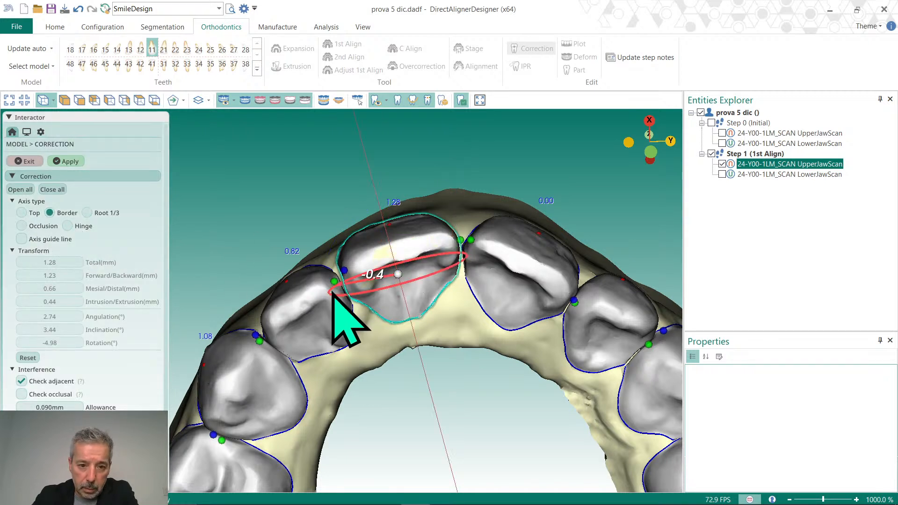
left_click_drag(335, 295, 313, 298)
middle_click_drag(458, 310, 474, 434)
Show the lower jaw scan of Step 1 together with the upper jaw.
left_click(718, 189)
scroll(533, 369, "down", 3)
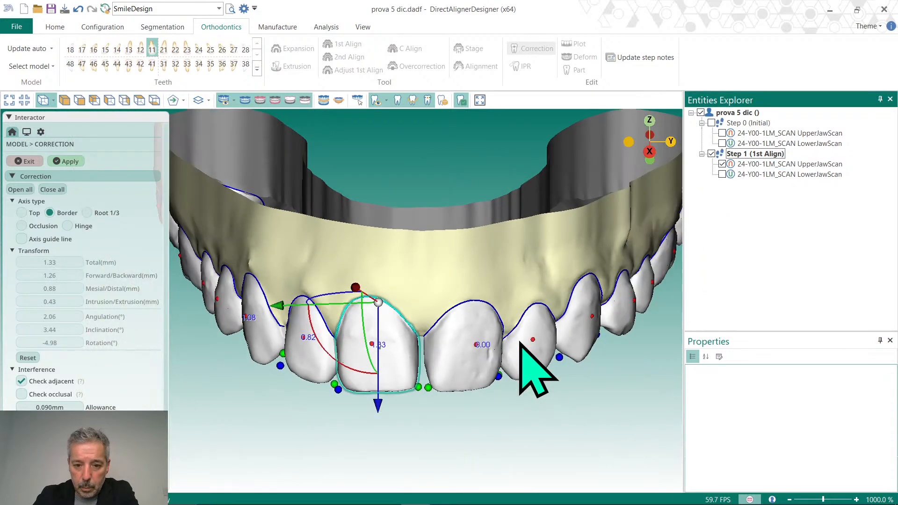
left_click(722, 174)
middle_click_drag(581, 310, 417, 330)
scroll(387, 341, "up", 5)
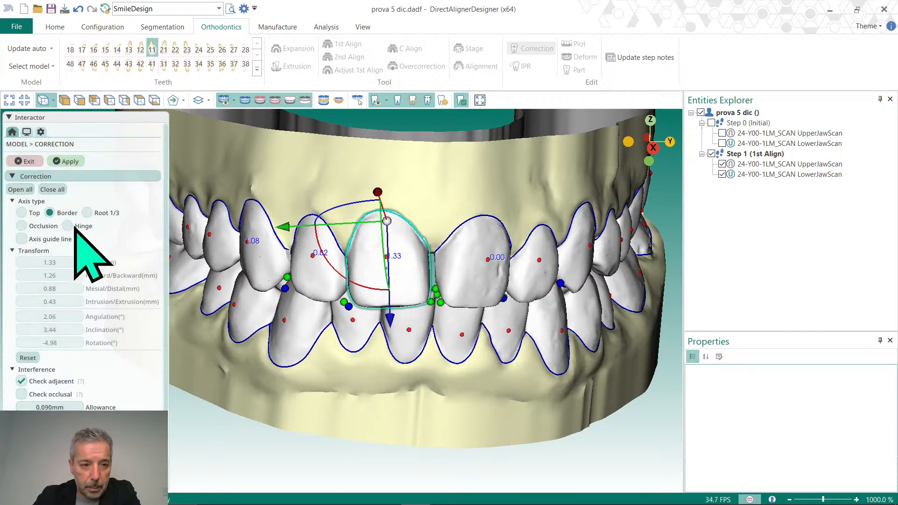
Tip upper tooth 11 around the top axis to an angulation of about 0.47°.
left_click(22, 212)
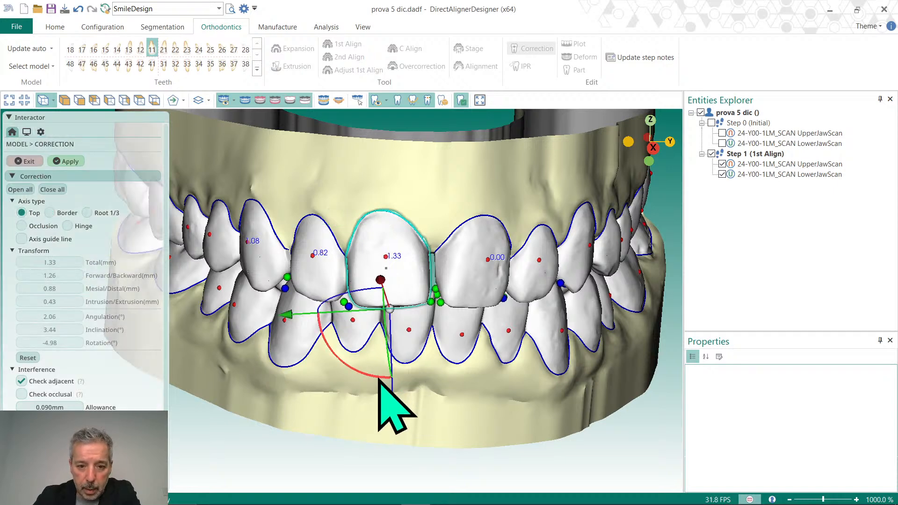
left_click_drag(380, 379, 411, 381)
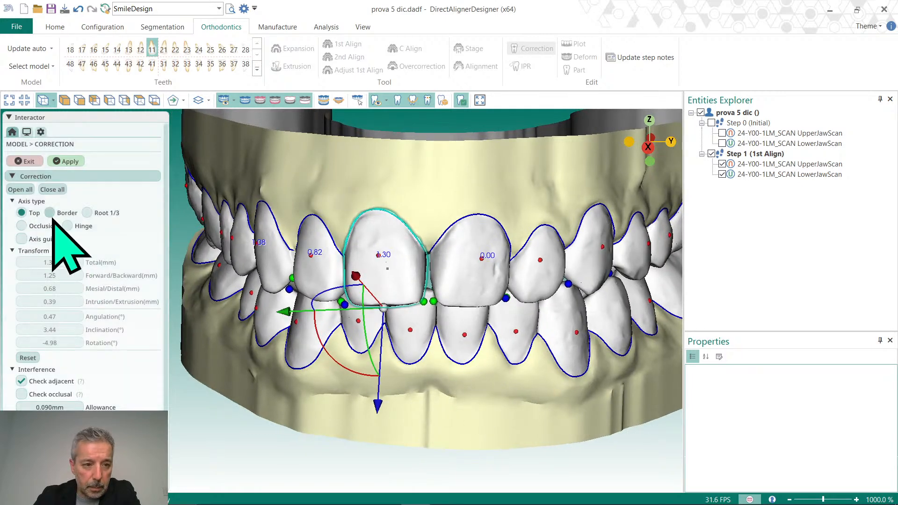
Place the hinge axis of upper tooth 21 at its contact with tooth 11 and rotate the tooth to about 3.34°.
left_click(51, 214)
right_click_drag(404, 327, 405, 238)
left_click(480, 300)
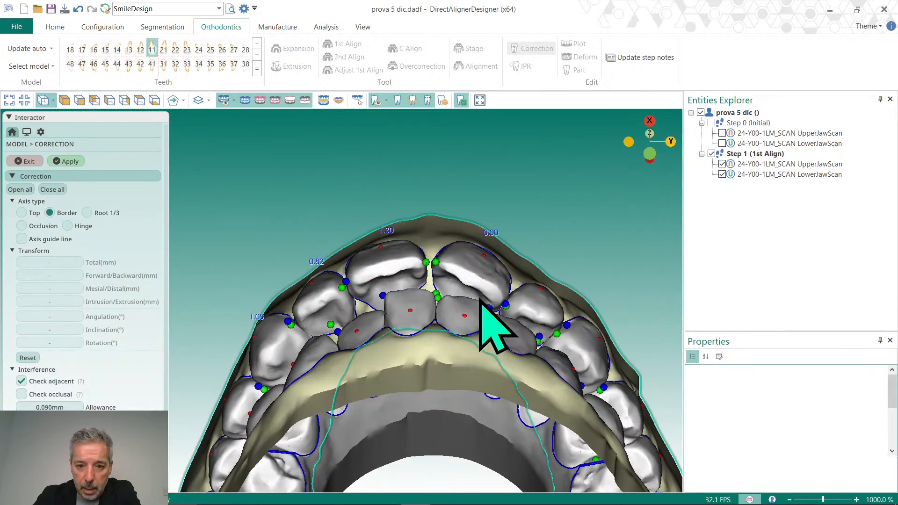
left_click(67, 225)
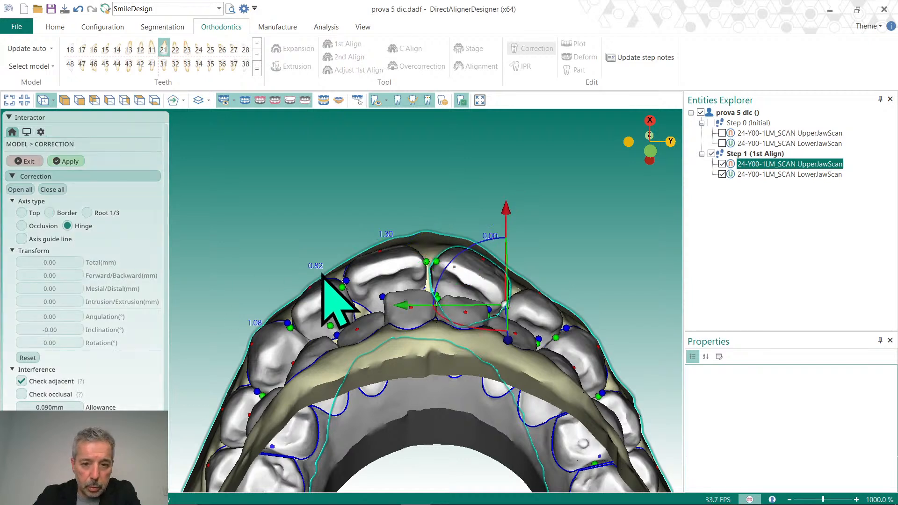
left_click(442, 261)
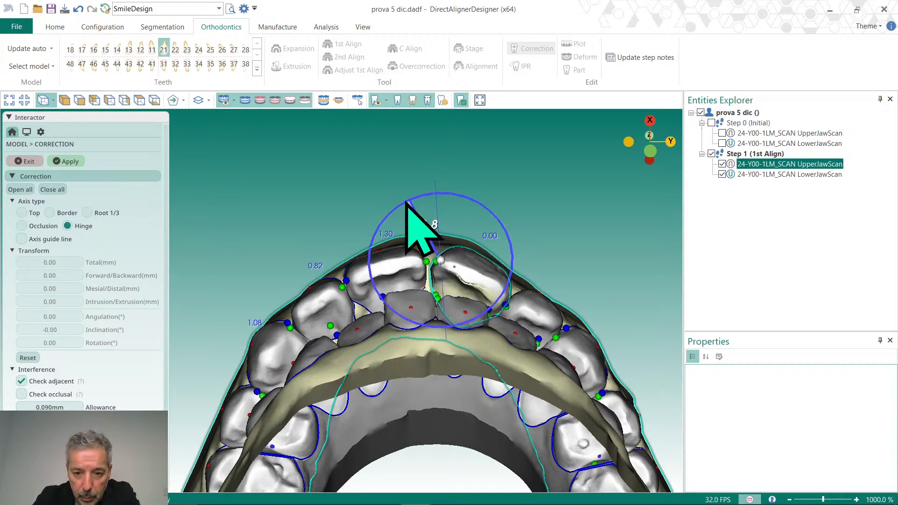
left_click_drag(406, 204, 487, 291)
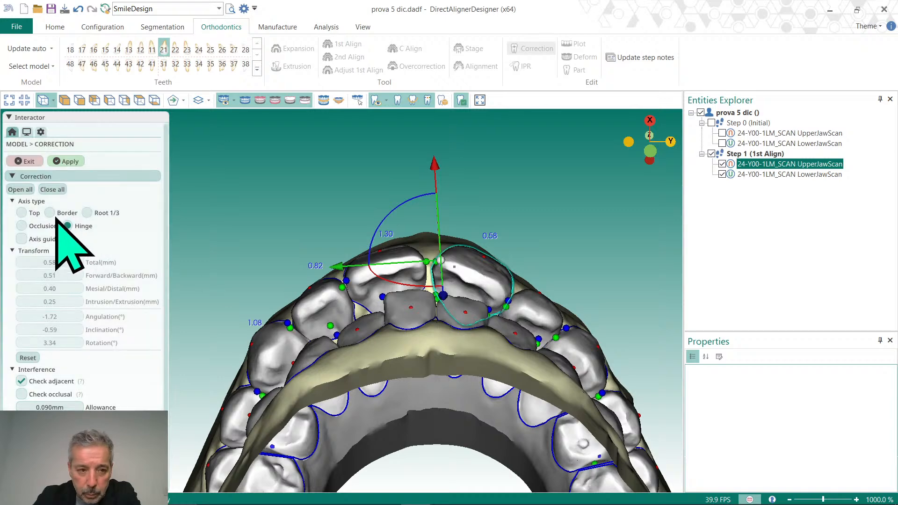
Using the border axis, rotate upper tooth 21 to about 8.63° and shift it to about 0.67 mm mesial/distal.
left_click(50, 212)
left_click_drag(432, 223, 432, 224)
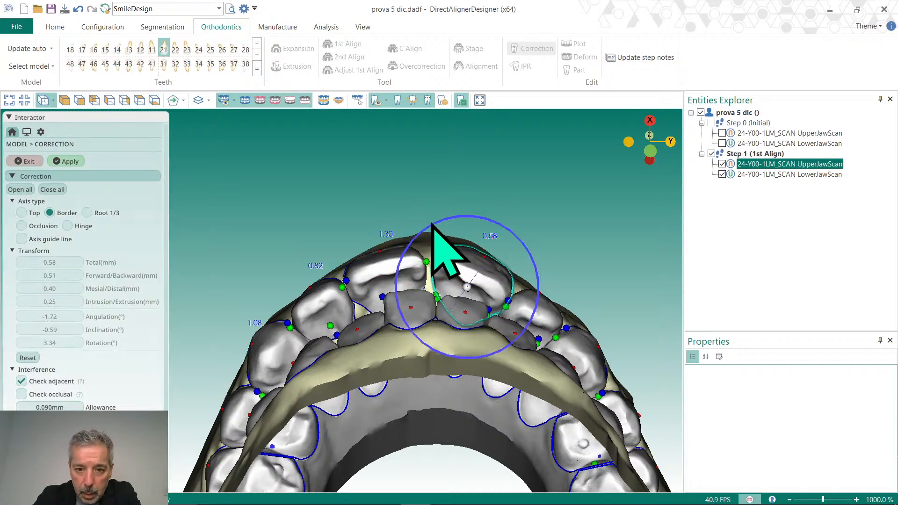
left_click_drag(483, 312, 482, 312)
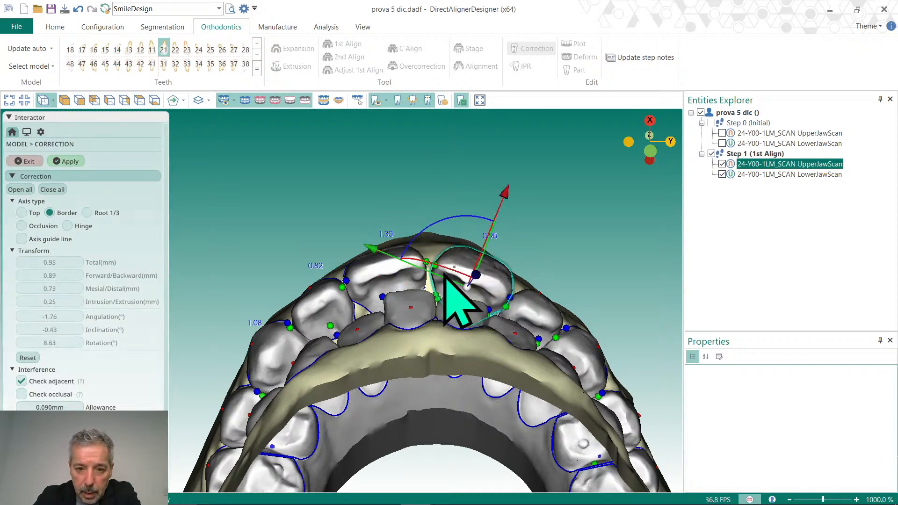
left_click_drag(381, 253, 384, 254)
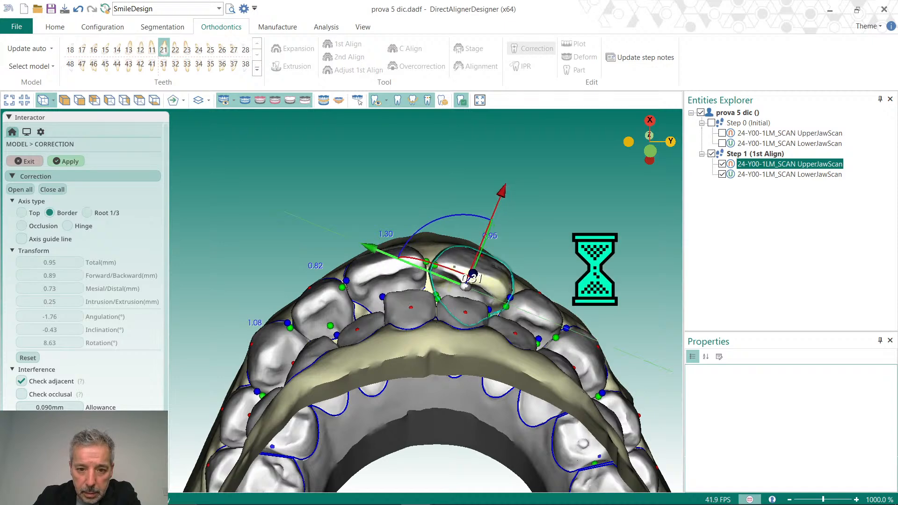
right_click_drag(610, 401, 548, 348)
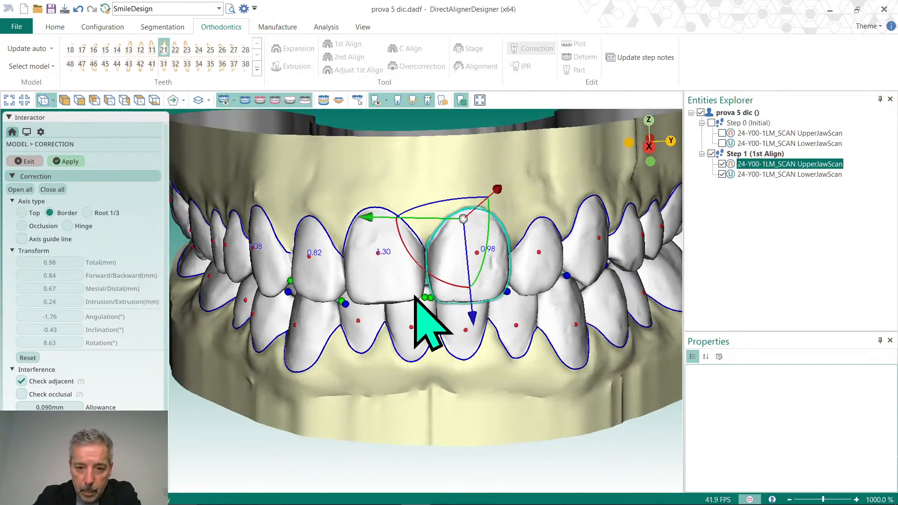
Fine-tune the position of upper tooth 21 with the border axis to a total movement of about 0.92 mm.
left_click(415, 297)
right_click_drag(473, 347, 469, 320)
right_click_drag(476, 310, 408, 269)
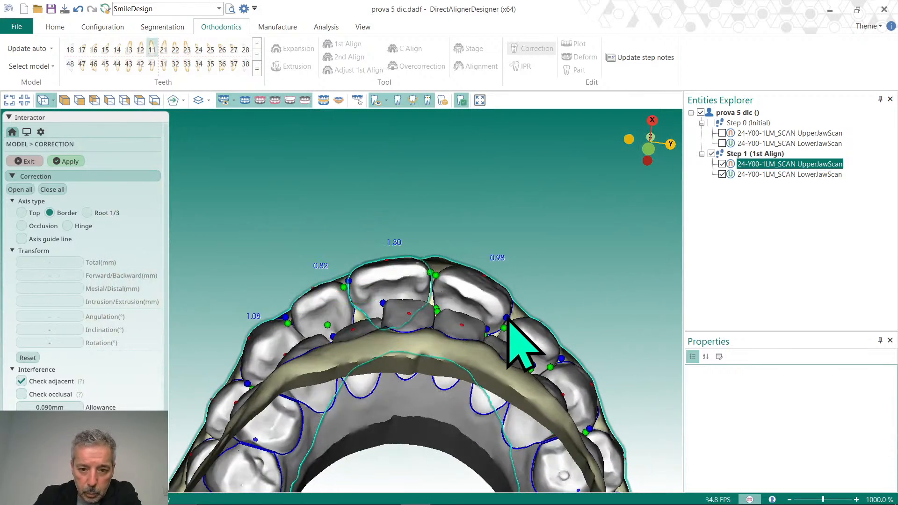
left_click(496, 299)
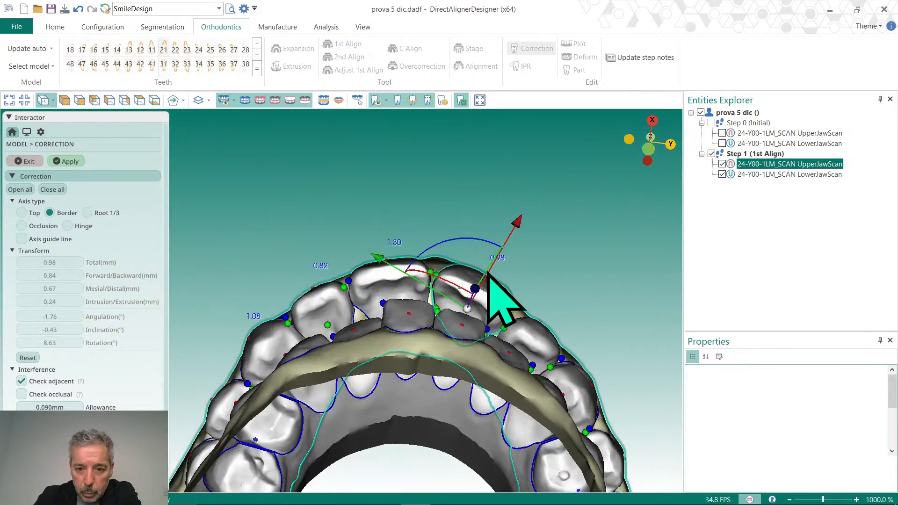
Move upper tooth 11 backward and toward tooth 21 with the border axis, to a total movement of about 0.82 mm.
left_click(384, 268)
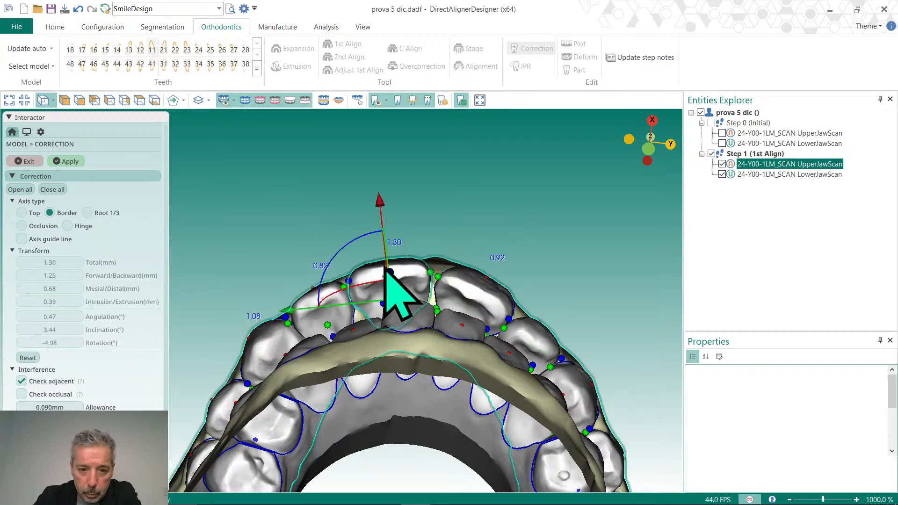
left_click_drag(379, 214, 313, 330)
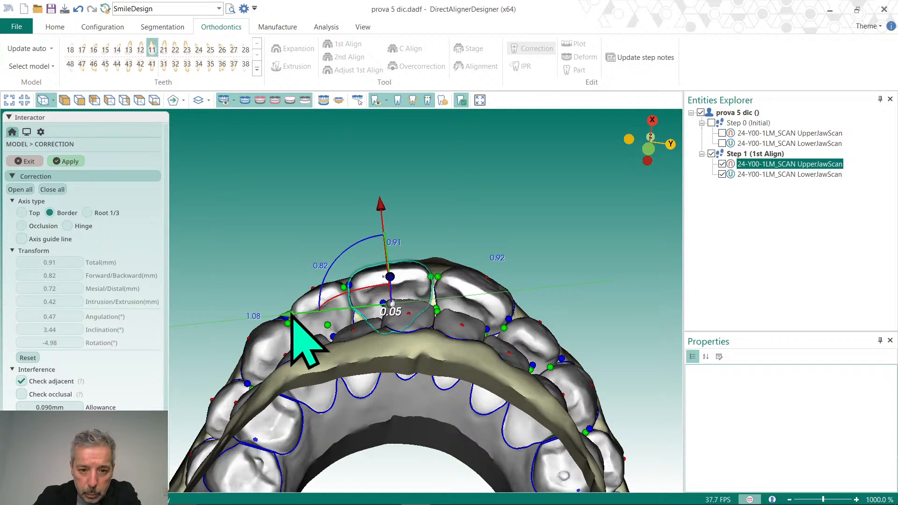
left_click_drag(292, 315, 313, 305)
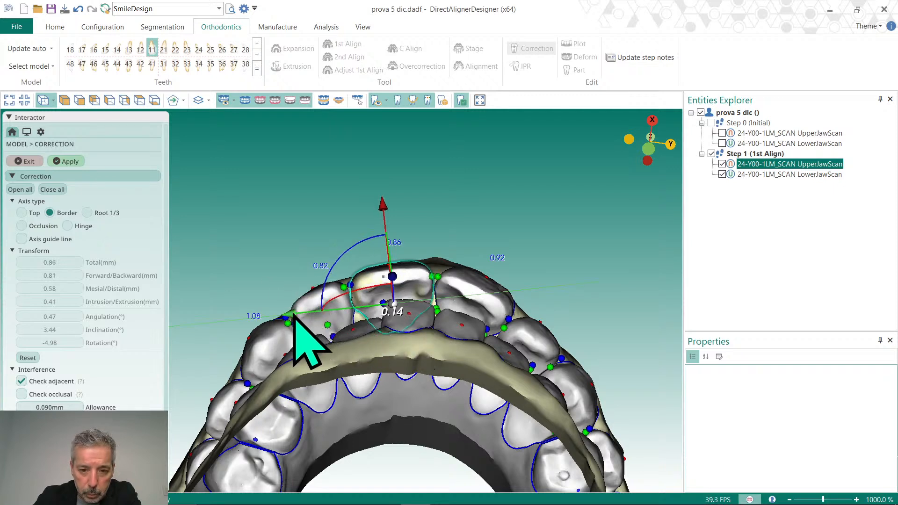
Move upper tooth 12 backward along its border axis to a total movement of about 0.63 mm.
left_click(349, 333)
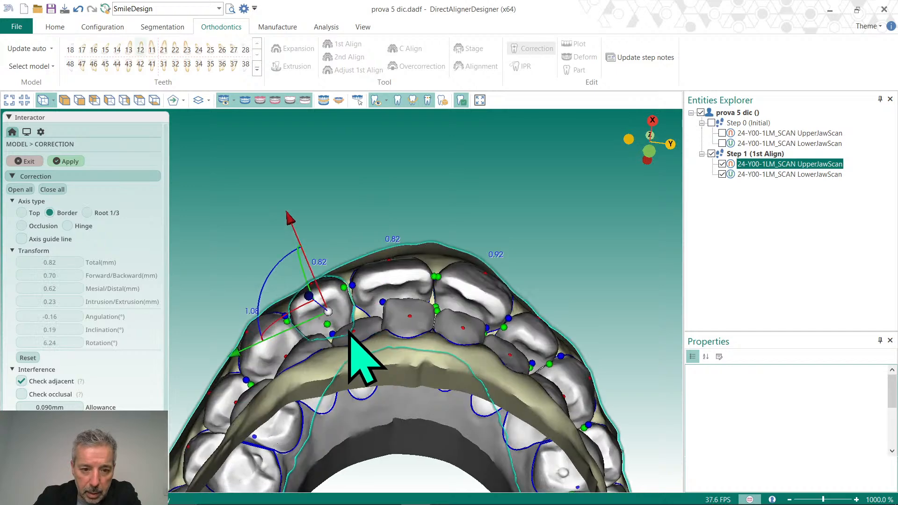
left_click_drag(290, 227, 299, 233)
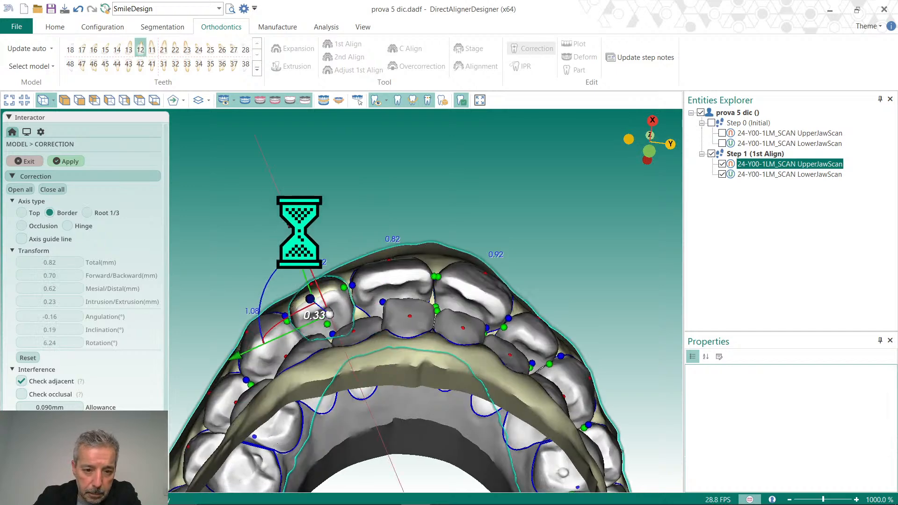
middle_click_drag(458, 274, 510, 350)
Rotate upper tooth 22 around the border axis to about -15.59°.
left_click(545, 260)
middle_click_drag(554, 216, 557, 195)
middle_click_drag(609, 291, 599, 310)
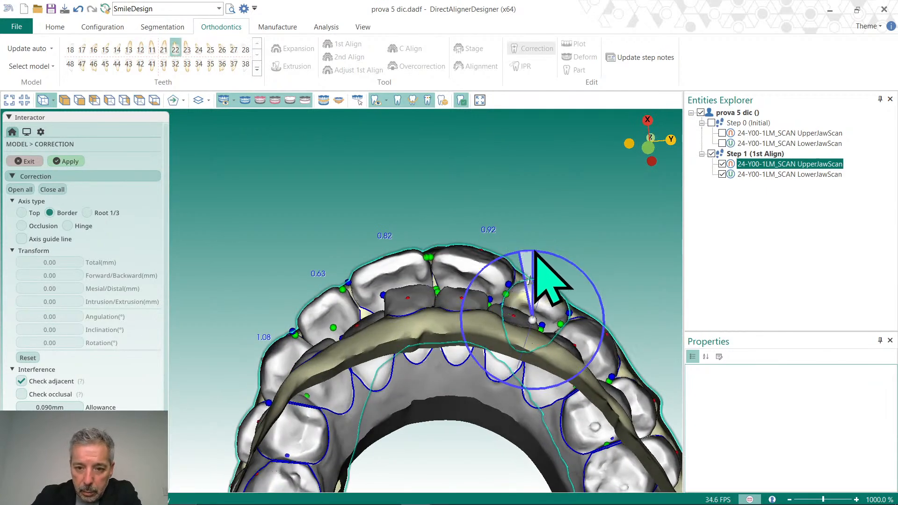
left_click_drag(537, 253, 537, 252)
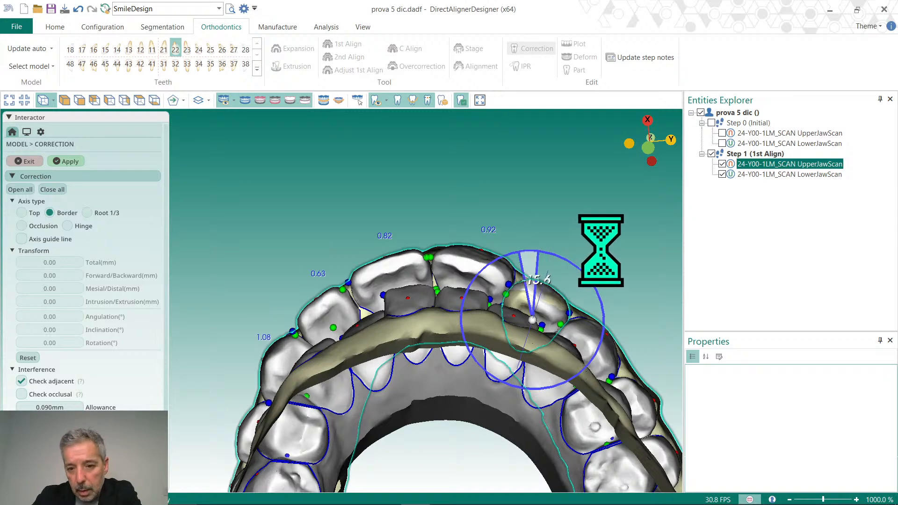
middle_click_drag(599, 301, 468, 392)
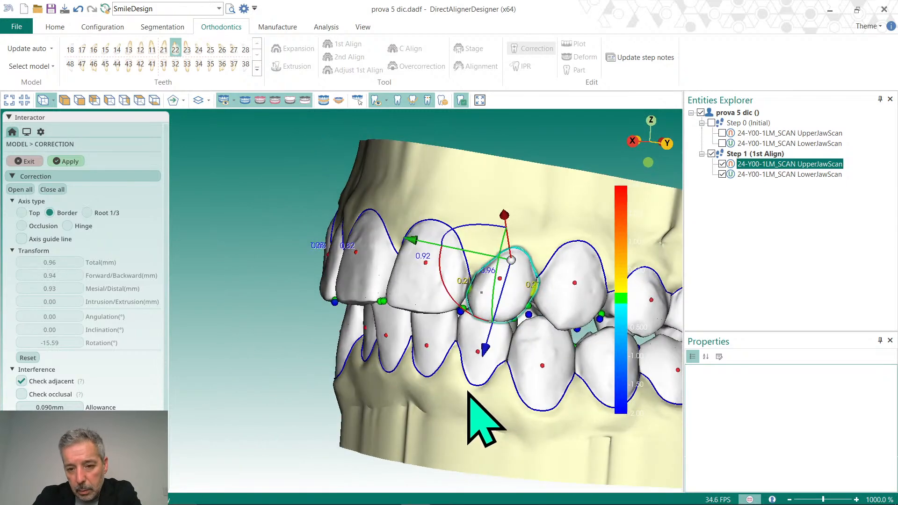
Correct upper tooth 23 to about -4.09° rotation and 0.44 mm total movement, and shift upper tooth 21 to about 0.57 mm mesial/distal.
middle_click_drag(583, 305, 425, 241)
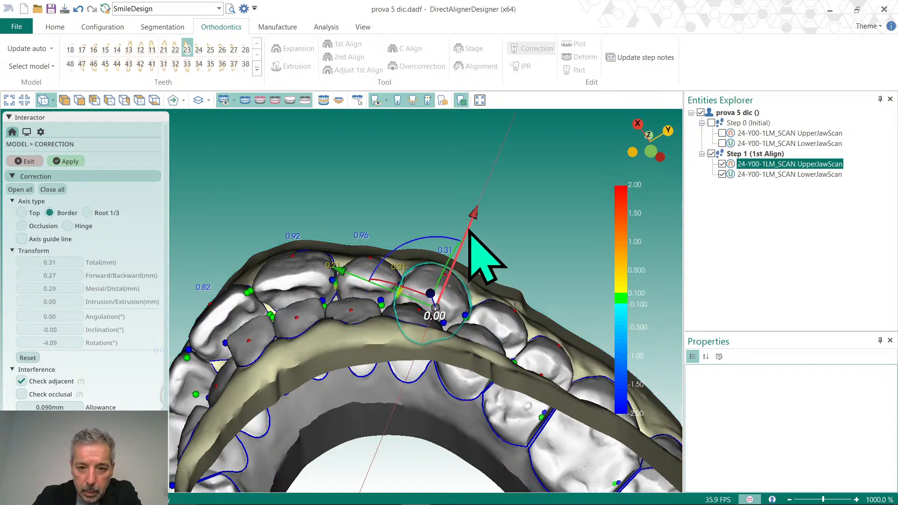
left_click(329, 294)
middle_click_drag(368, 400, 455, 393)
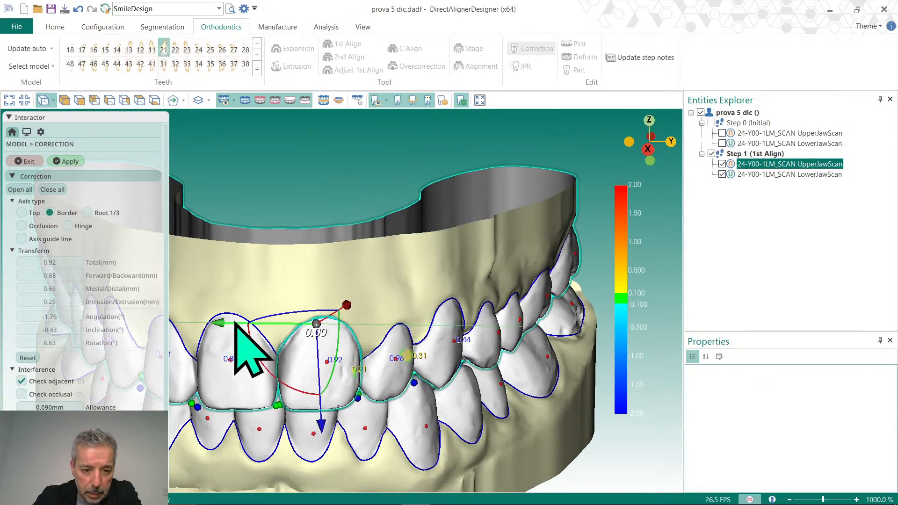
left_click_drag(235, 323, 240, 321)
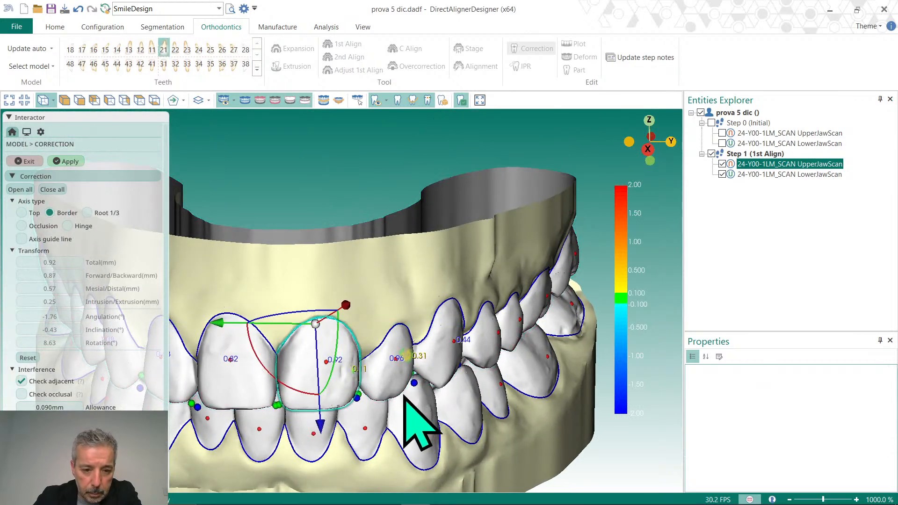
Select upper tooth 22 and hide the lower jaw scan of Step 1.
middle_click_drag(411, 421, 392, 377)
left_click(390, 375)
middle_click_drag(461, 321, 463, 260)
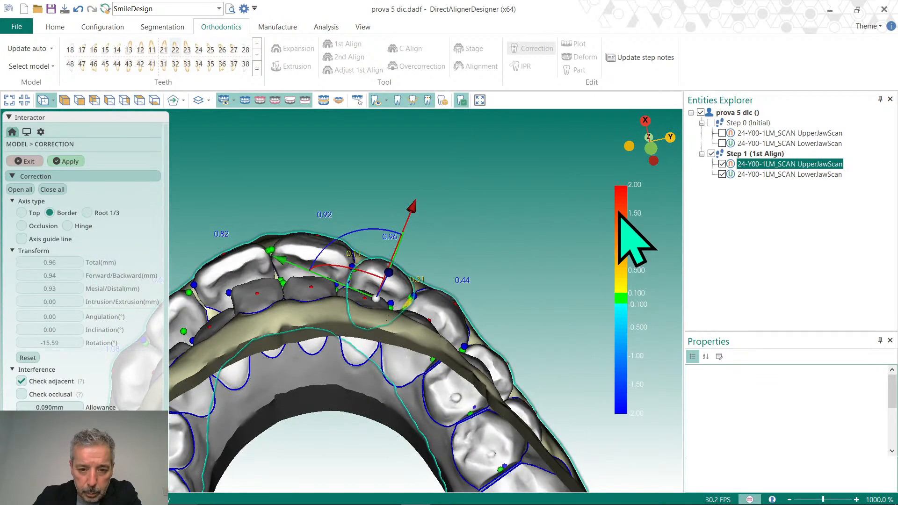
left_click(721, 175)
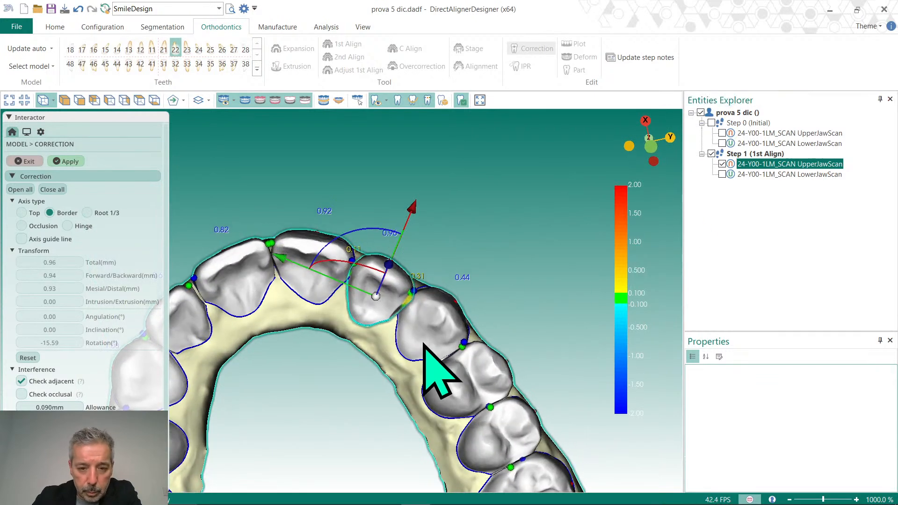
Using the top axis, tip upper tooth 22 to an angulation of about -1.48° and shift it to about 0.98 mm mesial/distal.
middle_click_drag(478, 345, 455, 449)
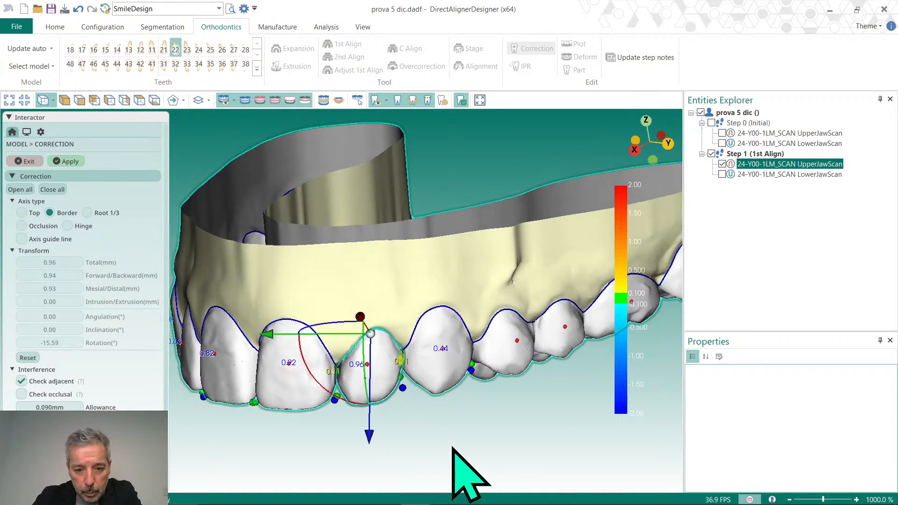
left_click(22, 213)
left_click_drag(350, 473, 355, 467)
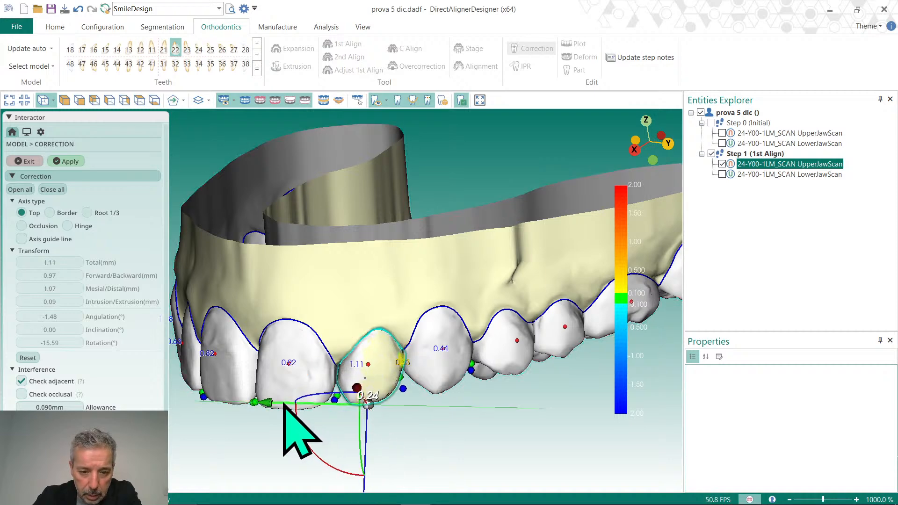
left_click_drag(283, 405, 298, 405)
right_click_drag(477, 438, 481, 327)
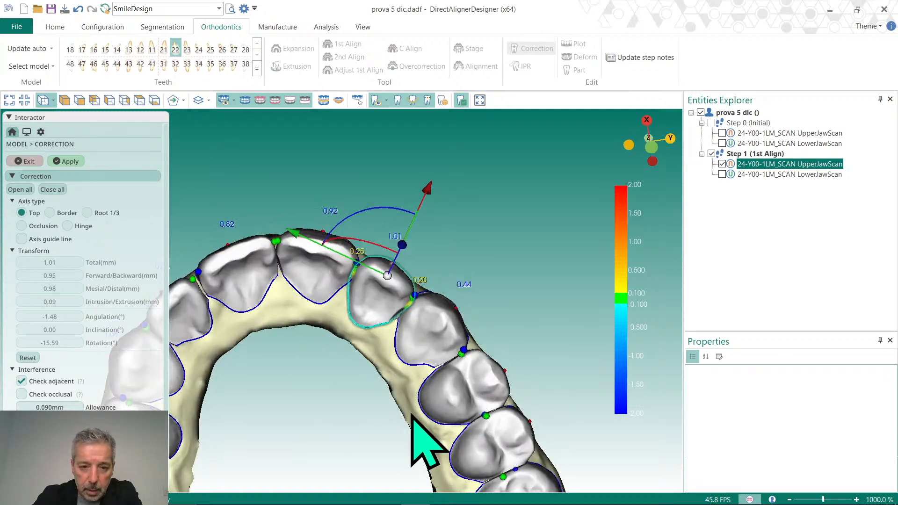
Place the hinge axis of upper tooth 11 at its contact with tooth 21 and rotate the tooth to a total movement of about 0.74 mm.
left_click(335, 323)
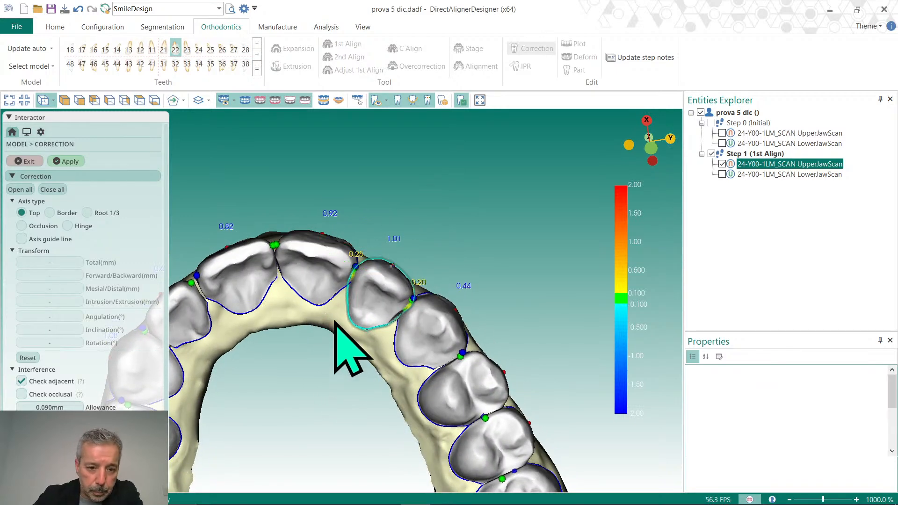
left_click(314, 293)
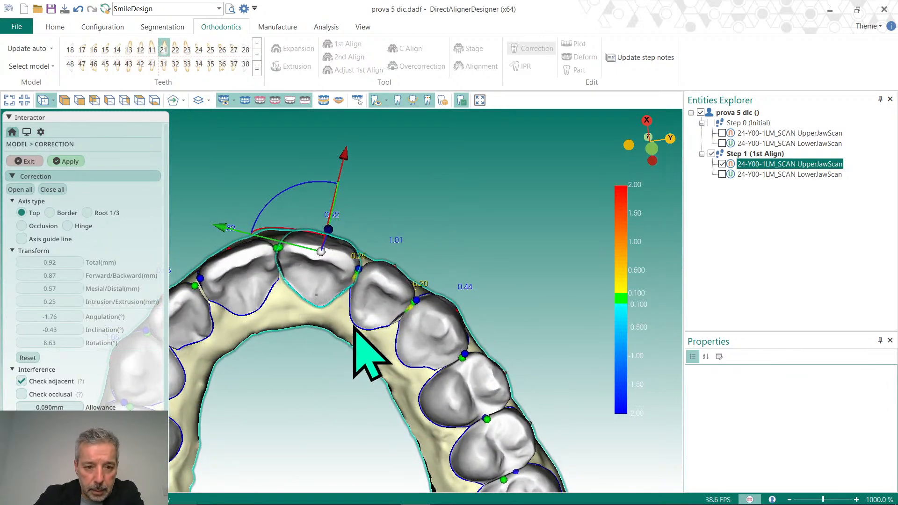
left_click(68, 226)
left_click(243, 308)
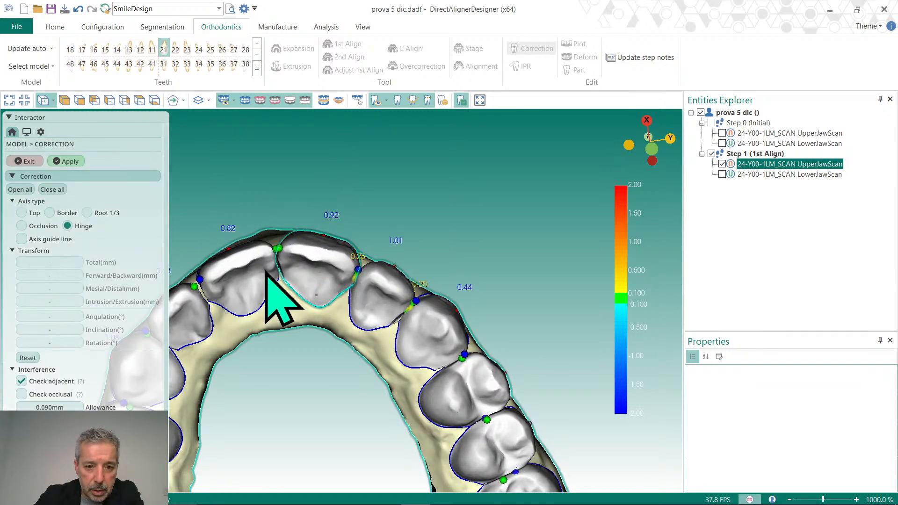
left_click(279, 249)
left_click_drag(235, 201, 233, 199)
Set the hinge axis of upper tooth 21 at its contact with tooth 11 and rotate the tooth to about 10.57°.
left_click(326, 252)
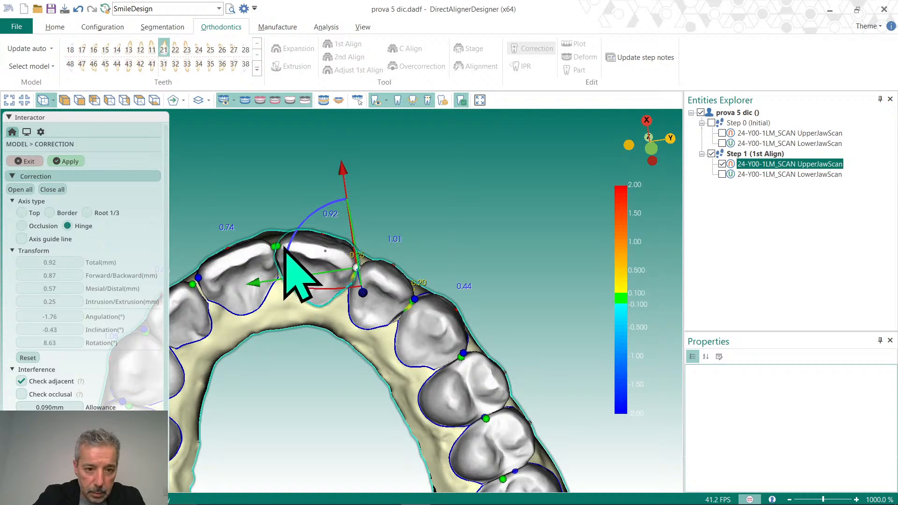
right_click_drag(350, 312, 369, 374)
right_click_drag(371, 335, 242, 248)
left_click_drag(217, 207, 216, 207)
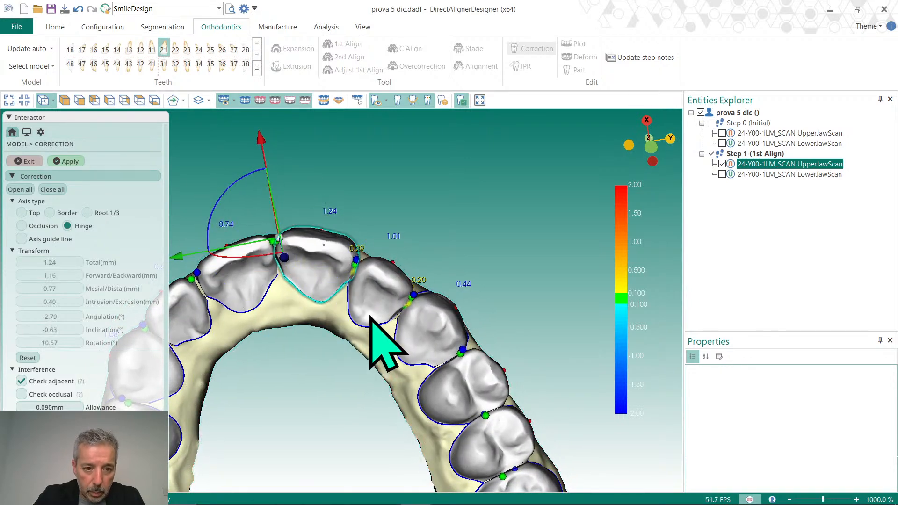
Using the border axis, shift upper tooth 21 toward tooth 11 to about 0.82 mm mesial/distal.
left_click(370, 299)
right_click_drag(396, 357, 332, 387)
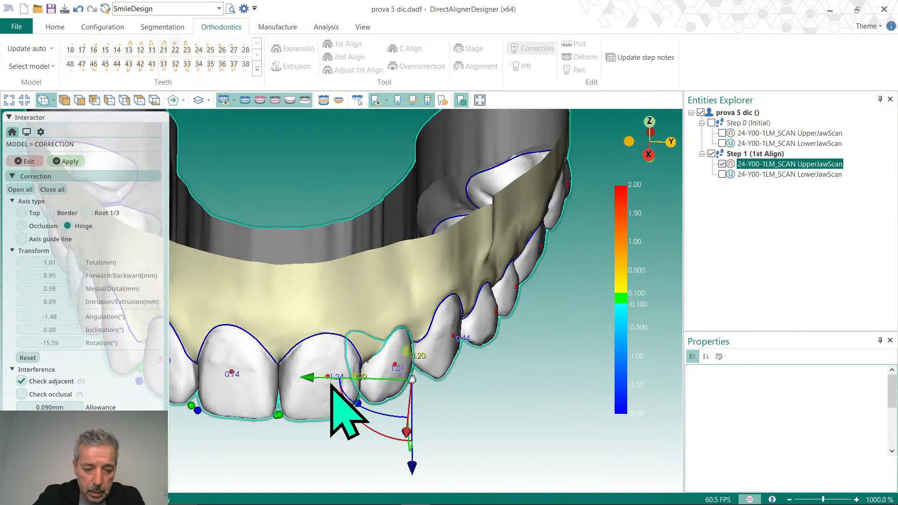
right_click_drag(347, 427, 336, 403)
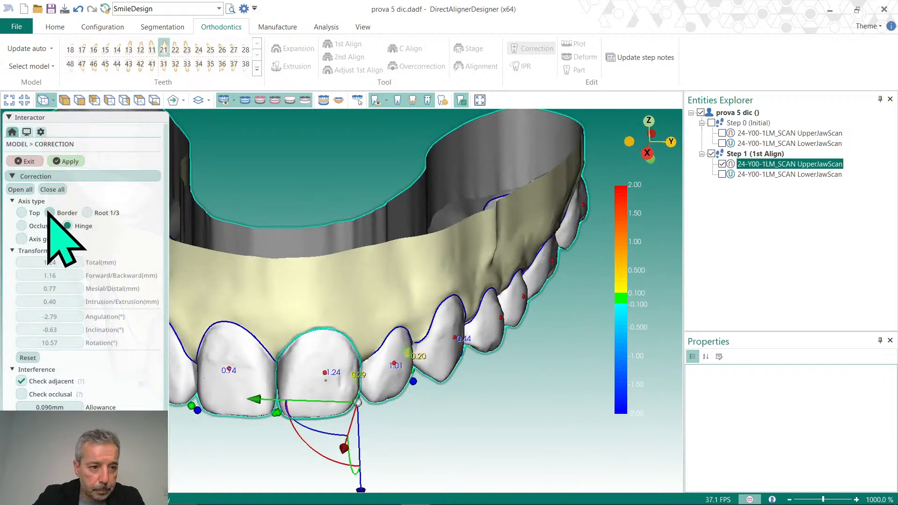
left_click(49, 213)
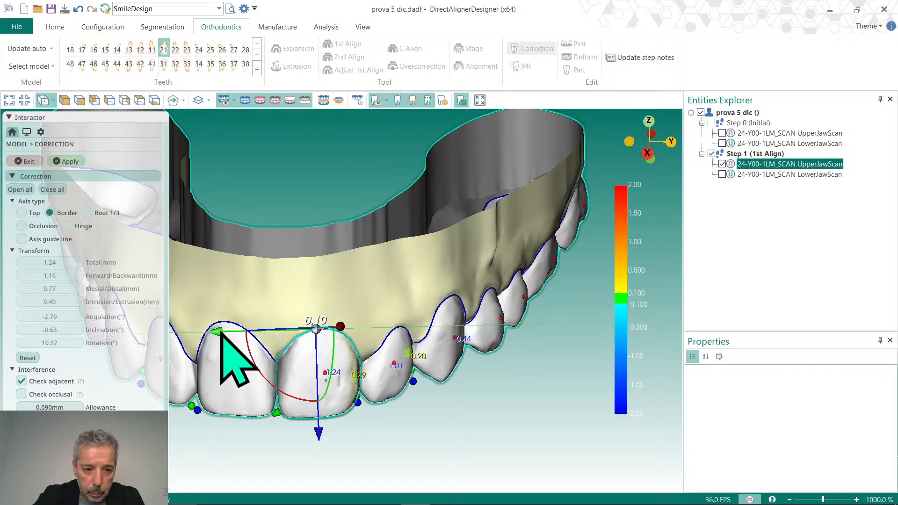
left_click_drag(219, 333, 217, 332)
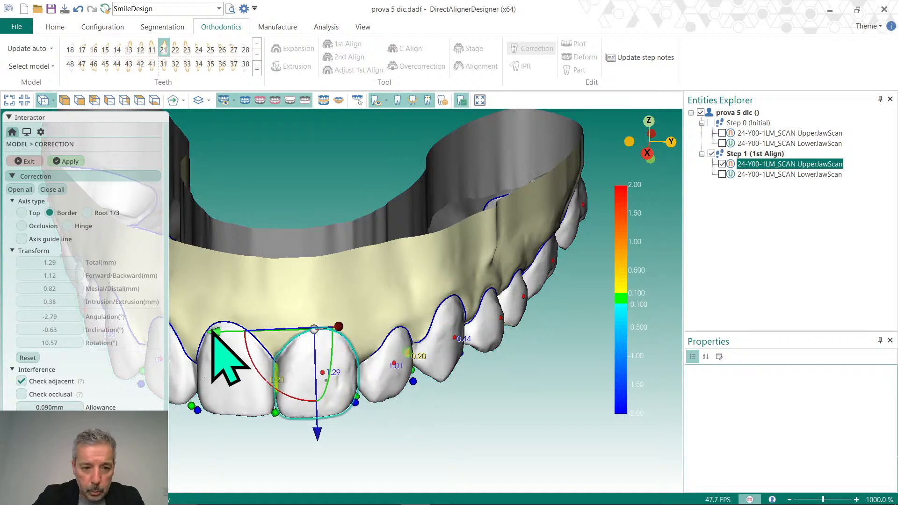
Shift upper tooth 21 to about 0.78 mm mesial/distal and show the Step 1 lower jaw to inspect both arches in occlusion.
left_click_drag(216, 331, 222, 333)
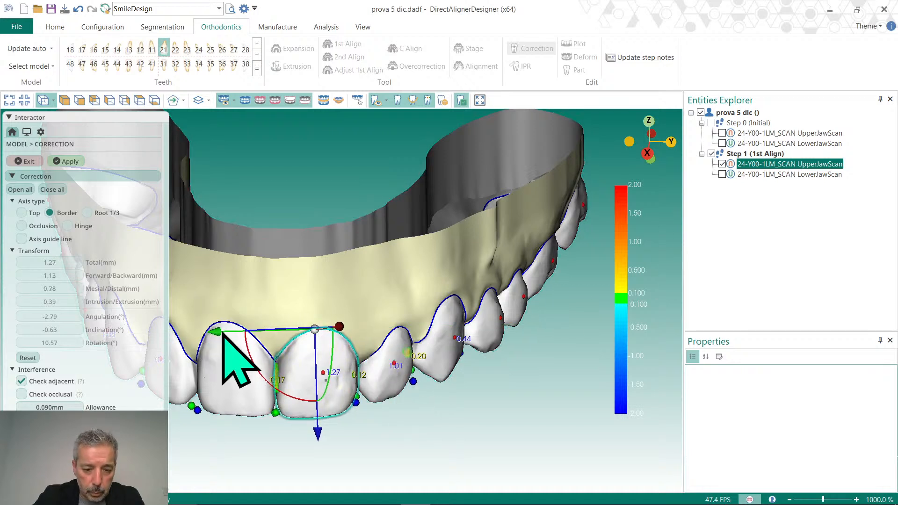
left_click(722, 174)
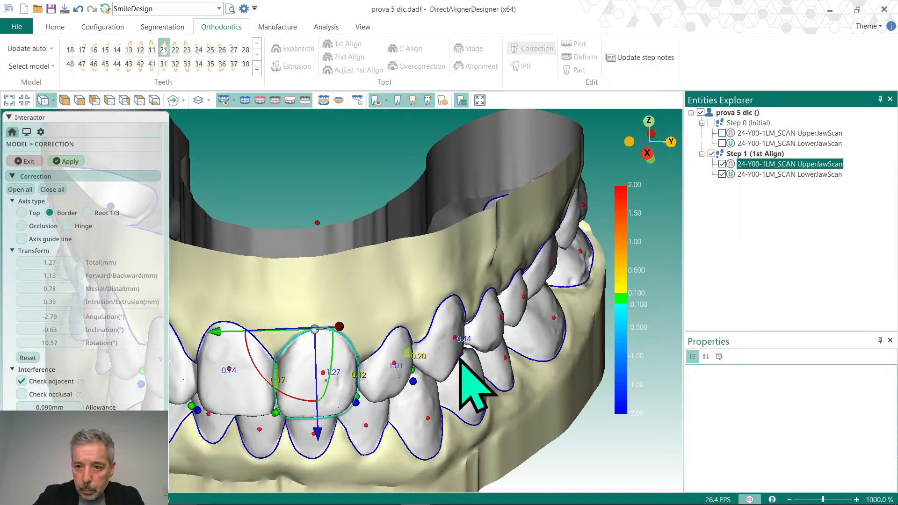
scroll(468, 355, "down", 3)
scroll(493, 362, "down", 1)
right_click_drag(494, 362, 500, 343)
middle_click_drag(439, 358, 517, 333)
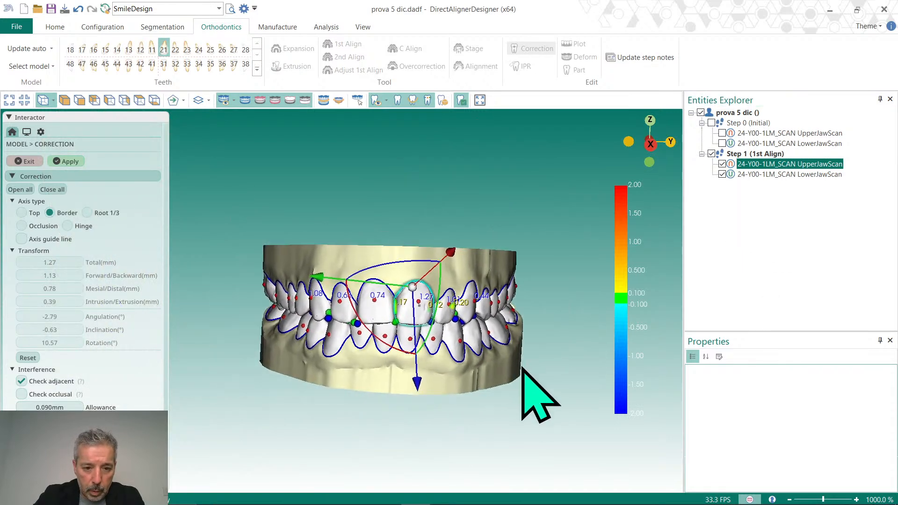
right_click_drag(521, 369, 496, 368)
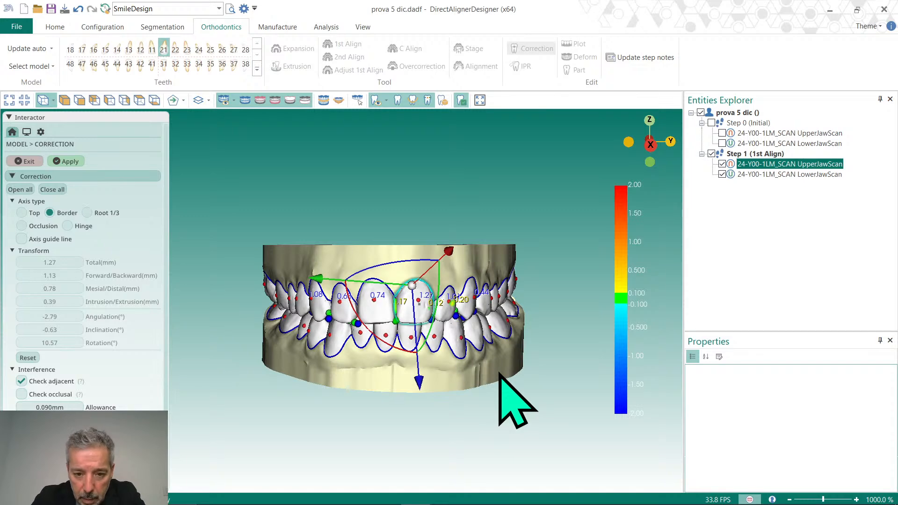
left_click(553, 369)
right_click_drag(553, 369, 527, 351)
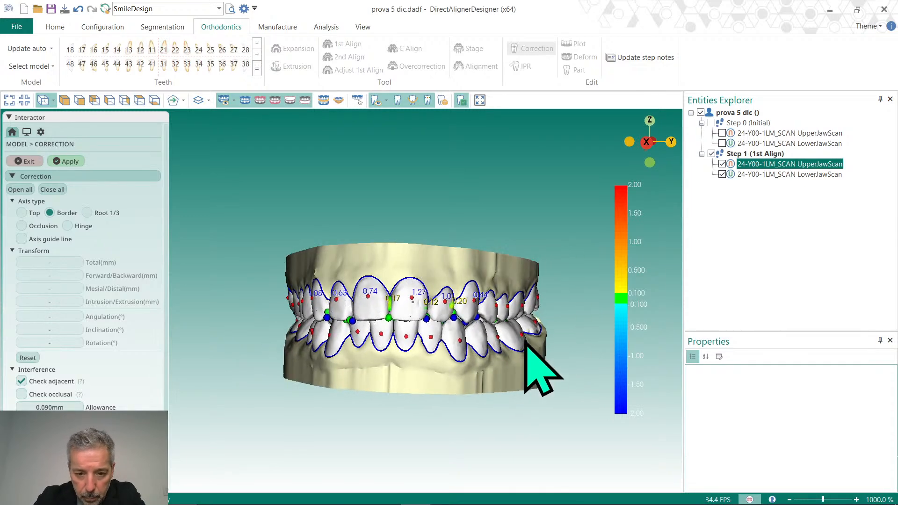
Hide the Step 1 upper jaw scan and view the lower arch from its occlusal side.
left_click(720, 163)
right_click_drag(415, 226, 425, 379)
scroll(430, 329, "up", 2)
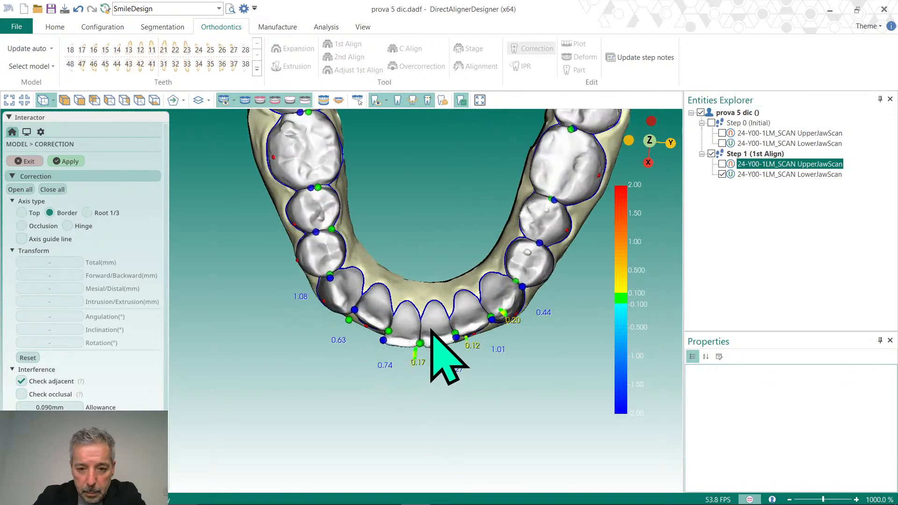
With the adjacent and occlusal interference checks enabled, move lower tooth 33 forward to a total movement of about 0.57 mm.
left_click(21, 381)
left_click(507, 318)
right_click_drag(511, 320, 473, 330)
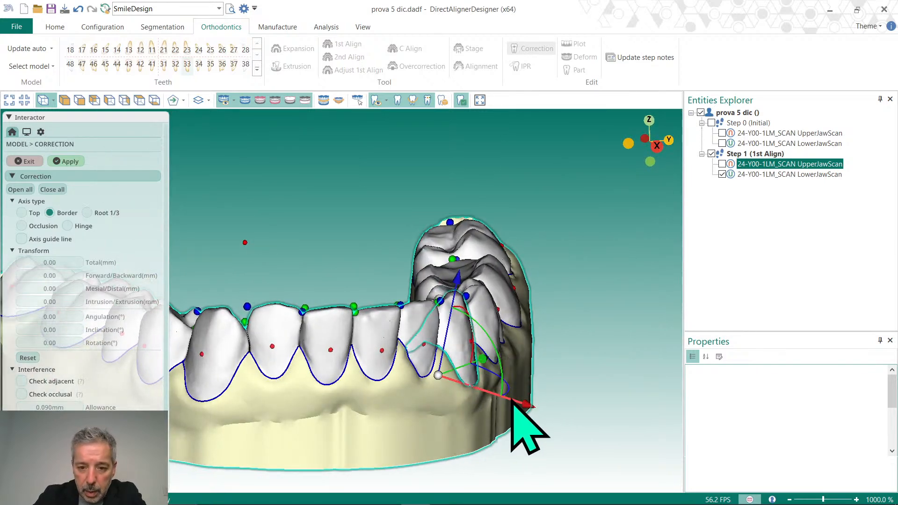
left_click_drag(513, 402, 516, 404)
left_click(22, 381)
left_click(21, 395)
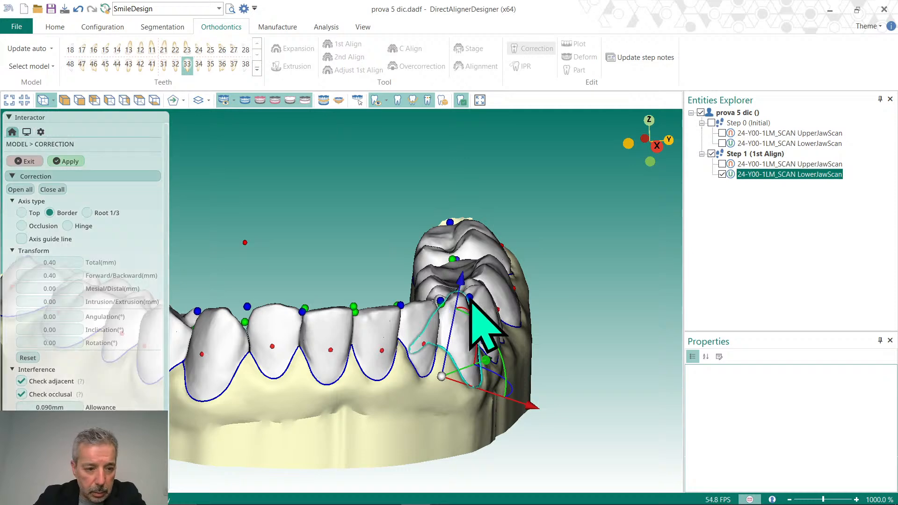
right_click_drag(472, 298, 486, 329)
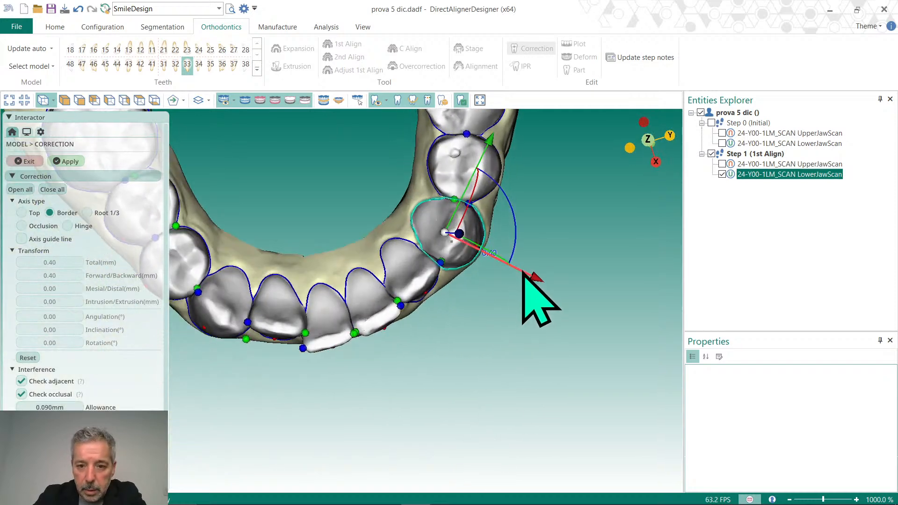
left_click_drag(523, 273, 529, 280)
Using the border axis, shift lower tooth 32 about 0.10 mm mesial/distal and about 0.53 mm forward.
left_click(423, 276)
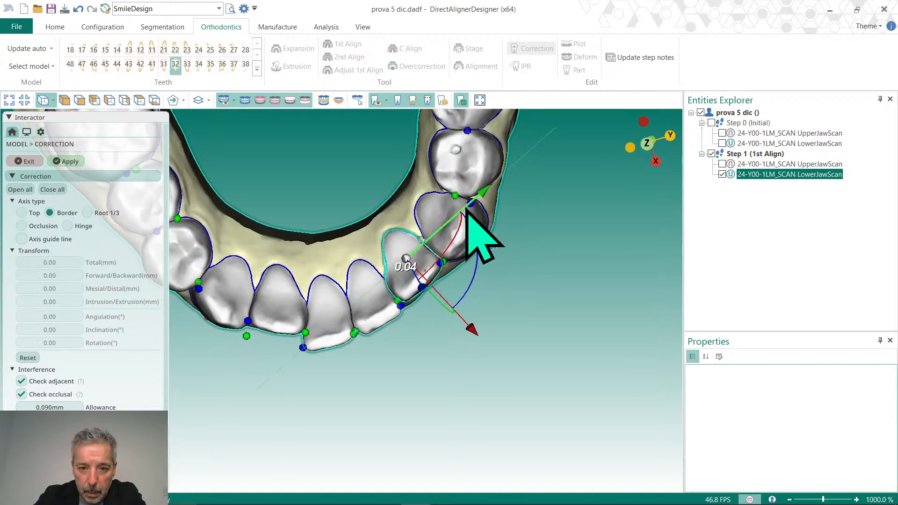
left_click(472, 328)
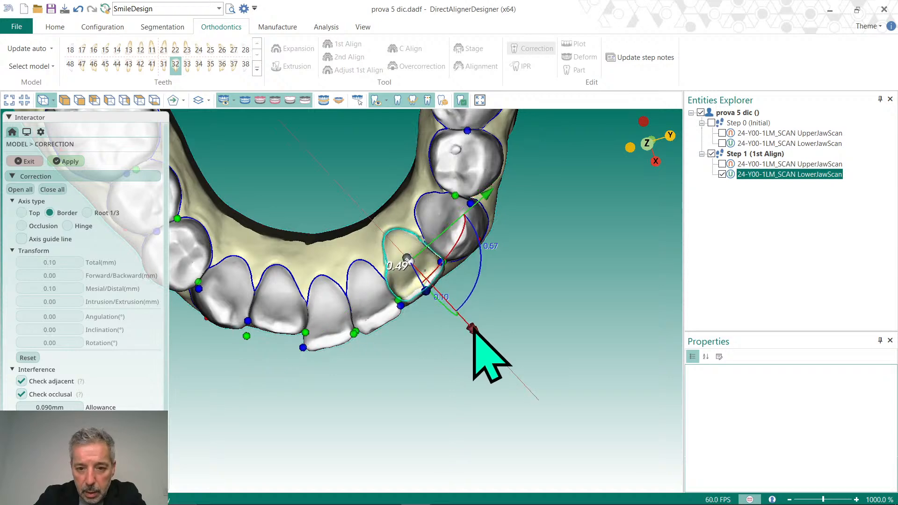
left_click_drag(474, 329, 465, 355)
Tip lower tooth 31 to an angulation of about -0.44°.
right_click_drag(495, 367, 463, 185)
right_click_drag(434, 361, 398, 363)
left_click(370, 327)
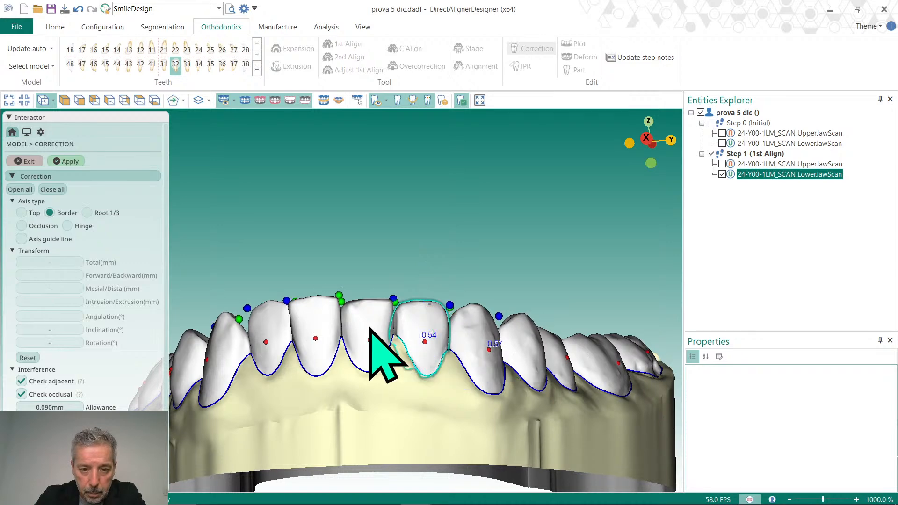
left_click_drag(405, 311, 405, 312)
Tip lower tooth 41 to an angulation of about -2.66° and move it vertically to about 0.42 mm intrusion/extrusion.
left_click(321, 326)
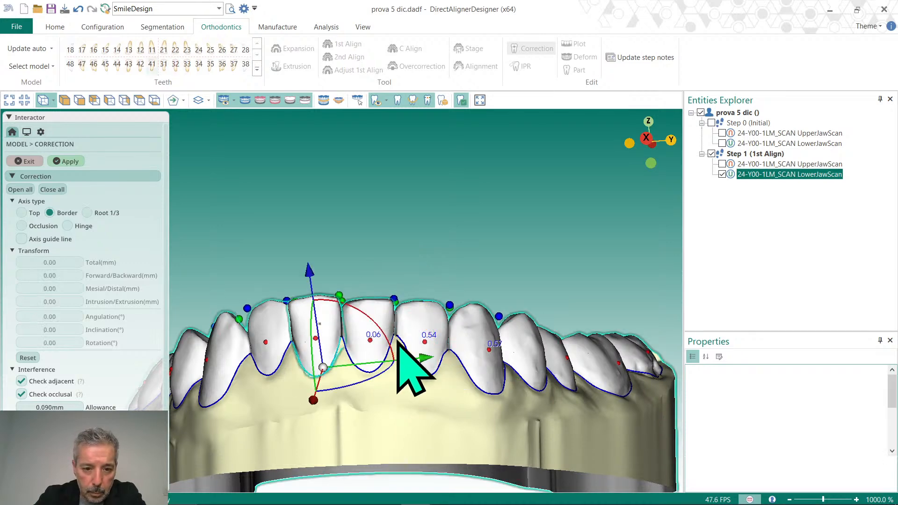
right_click_drag(398, 341, 380, 316)
left_click_drag(377, 321, 378, 326)
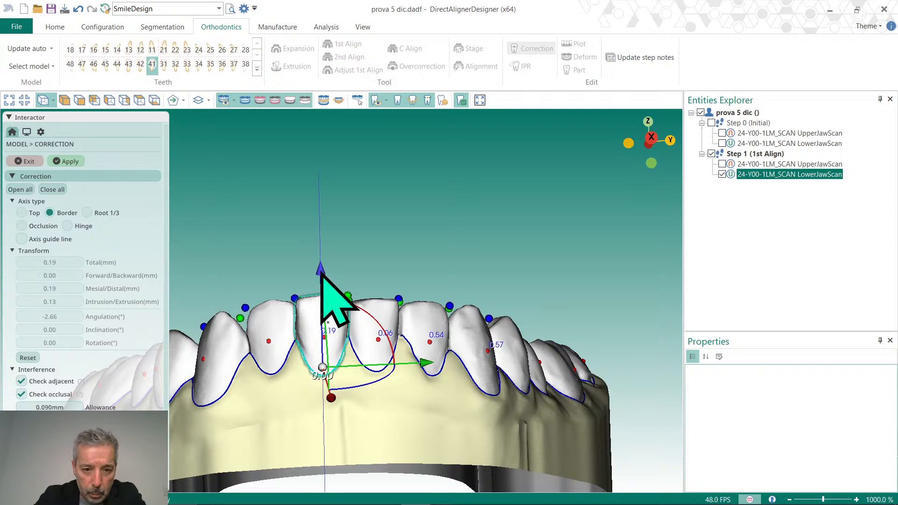
left_click_drag(321, 277, 371, 242)
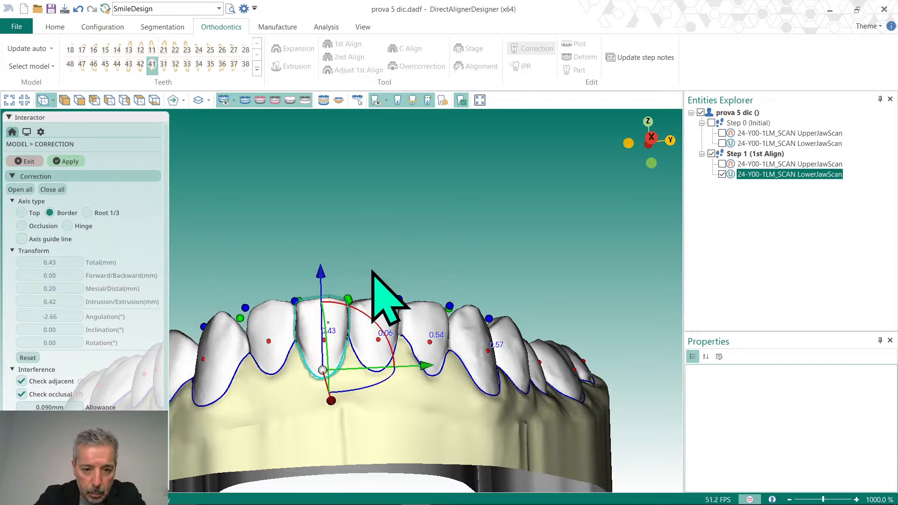
With the upper jaw shown temporarily for reference, incline lower tooth 43 to about 5.45°, for a total movement of about 0.85 mm.
right_click_drag(373, 270, 366, 397)
left_click(271, 315)
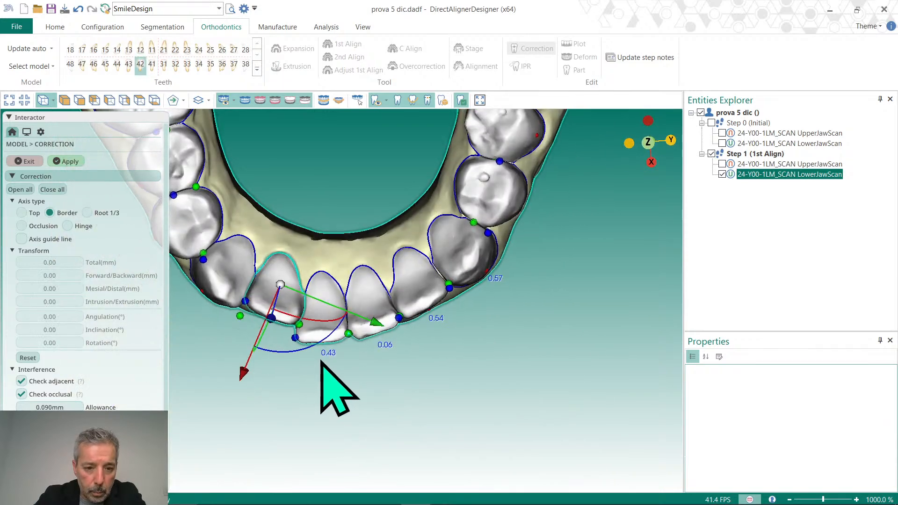
right_click_drag(321, 361, 321, 356)
left_click(228, 292)
right_click_drag(293, 285, 291, 273)
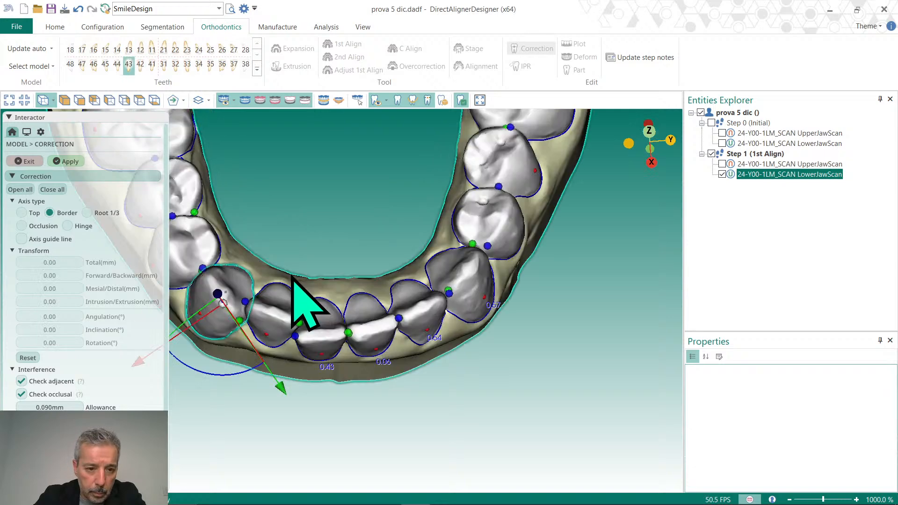
right_click_drag(254, 351, 411, 300)
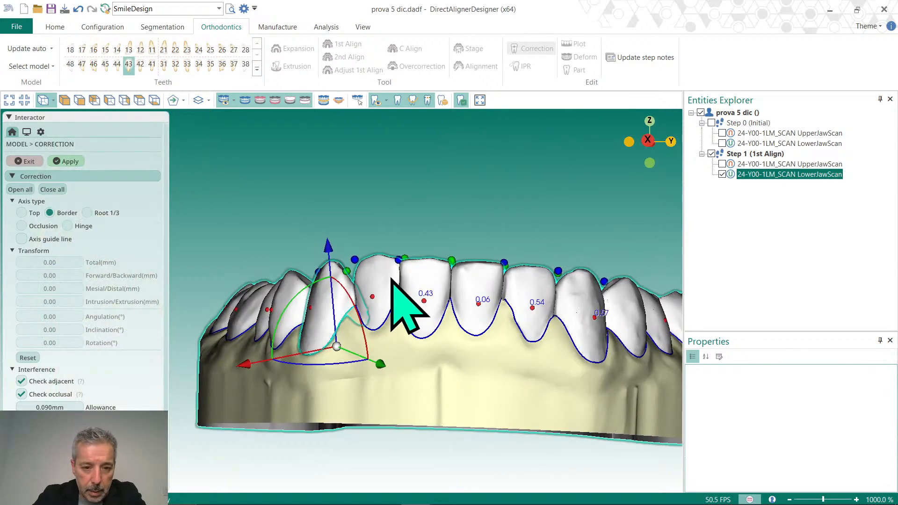
left_click(722, 164)
scroll(346, 293, "up", 4)
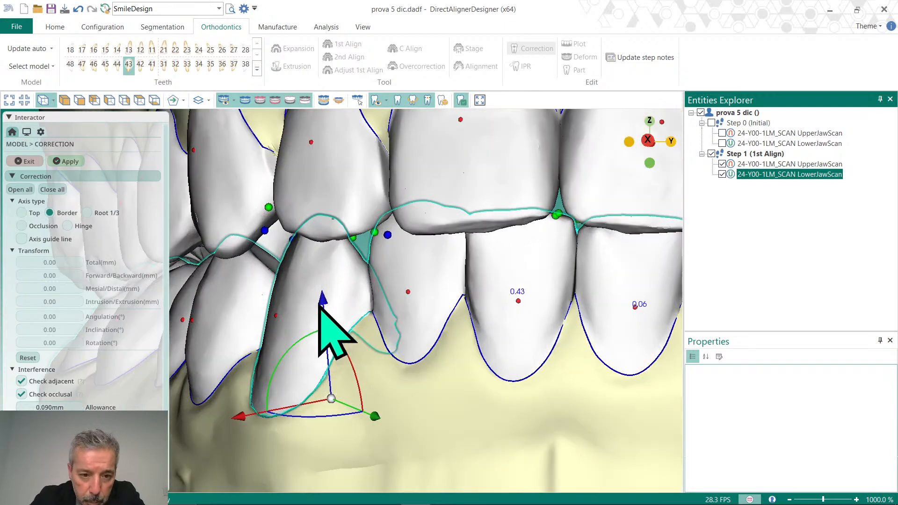
left_click_drag(310, 335, 323, 338)
right_click_drag(410, 314, 416, 421)
left_click(722, 165)
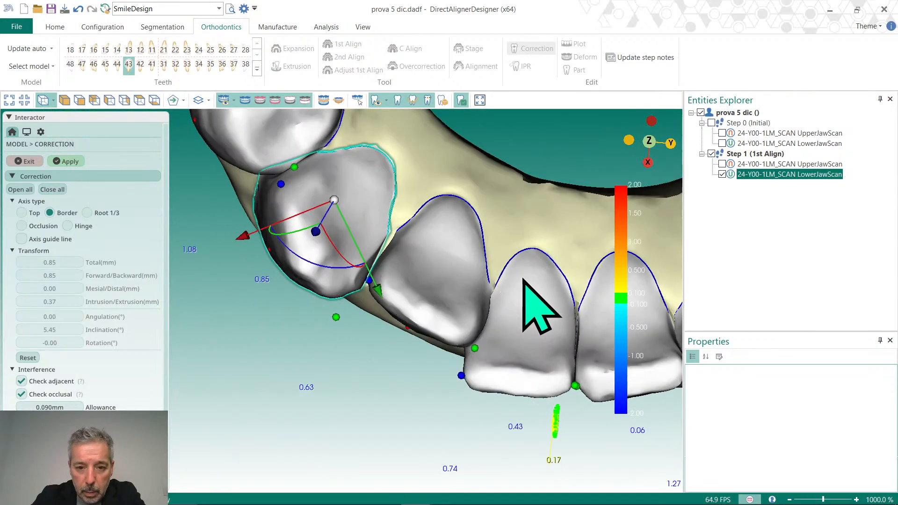
Move lower tooth 42 to about 1.37 mm forward/backward and 0.14 mm mesial/distal, with an inclination of about 3.12°.
left_click(449, 300)
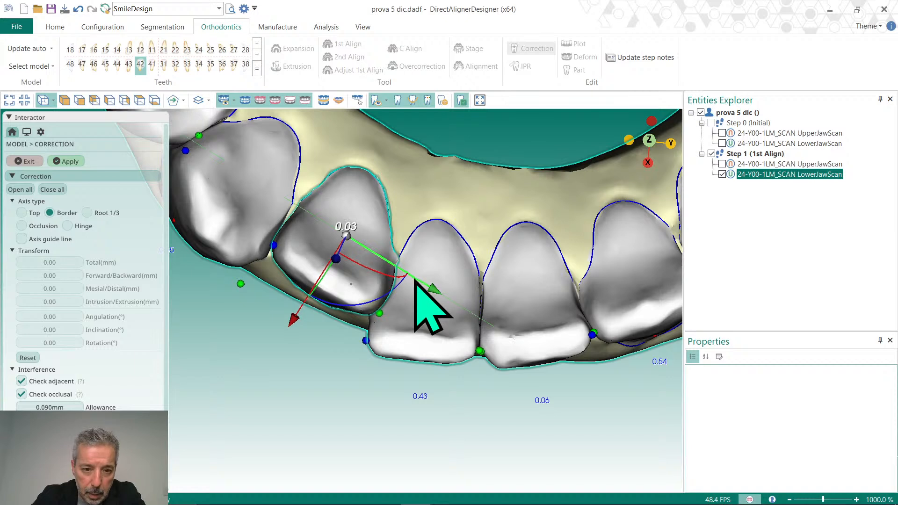
left_click(413, 281)
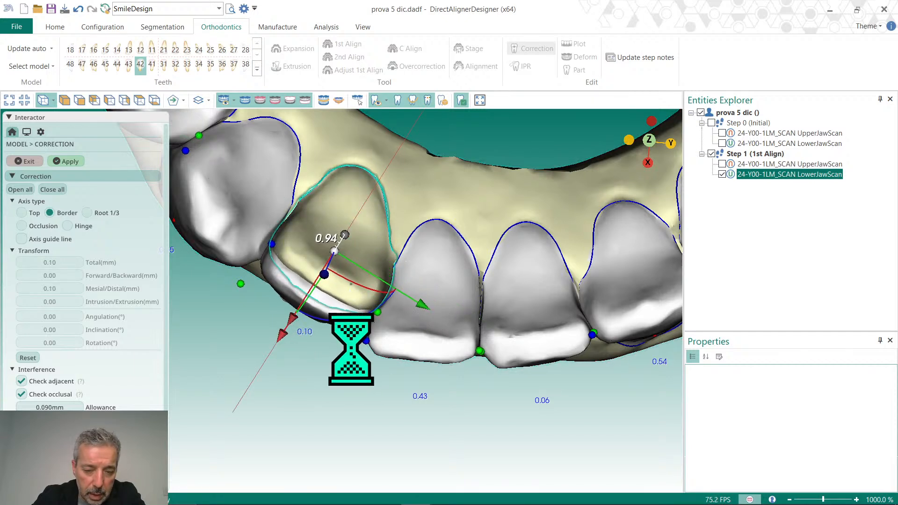
right_click_drag(405, 373, 469, 387)
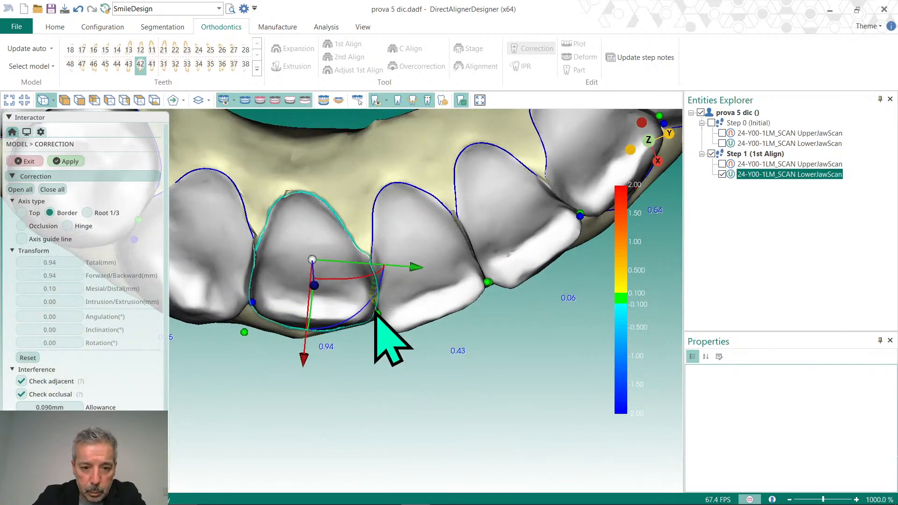
right_click_drag(376, 315, 482, 301)
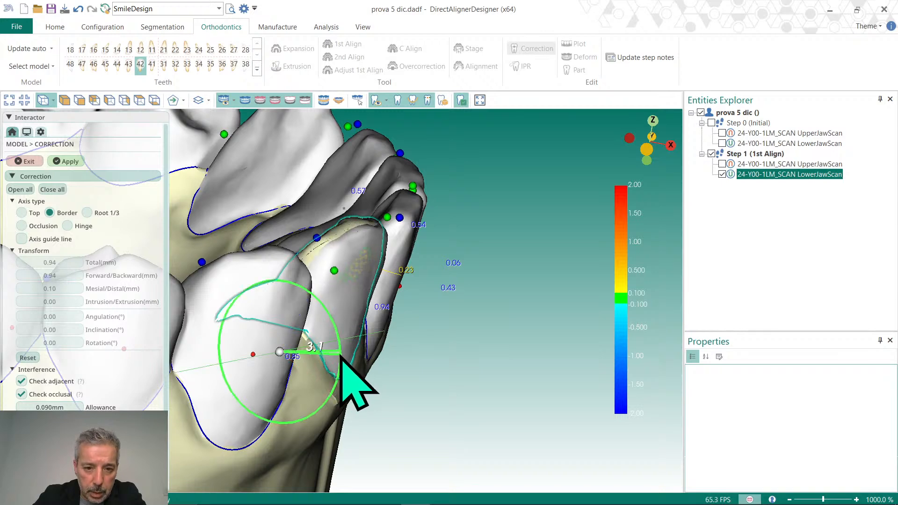
right_click_drag(341, 356, 387, 361)
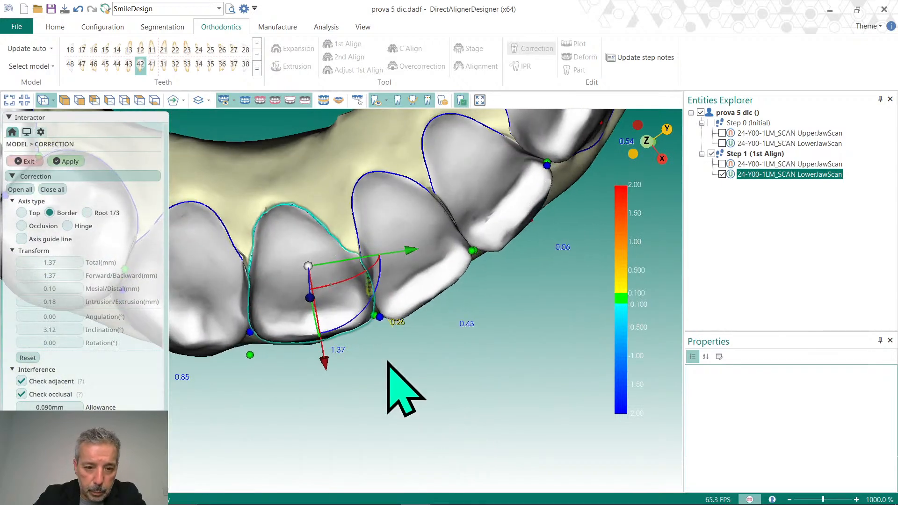
left_click_drag(395, 252, 478, 221)
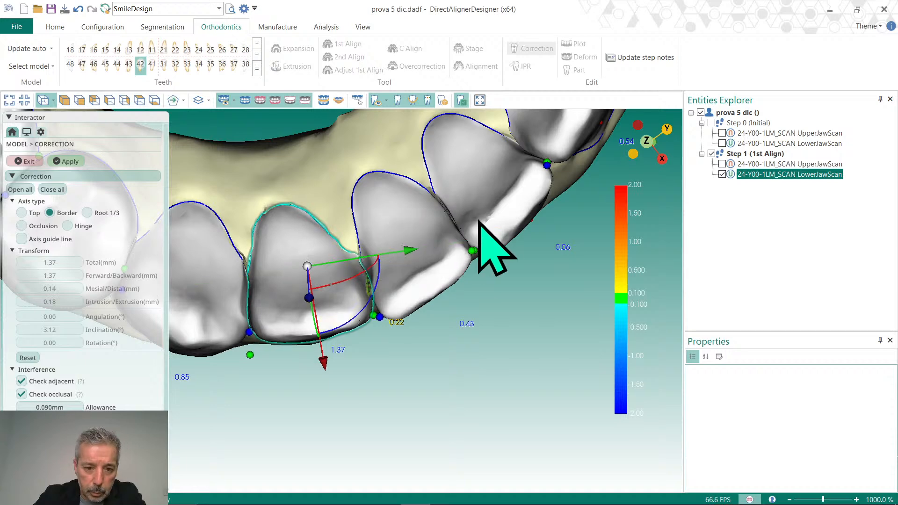
Rotate lower tooth 41 to about -3.79°, for a total movement of about 0.50 mm.
left_click(454, 265)
right_click_drag(499, 332, 398, 374)
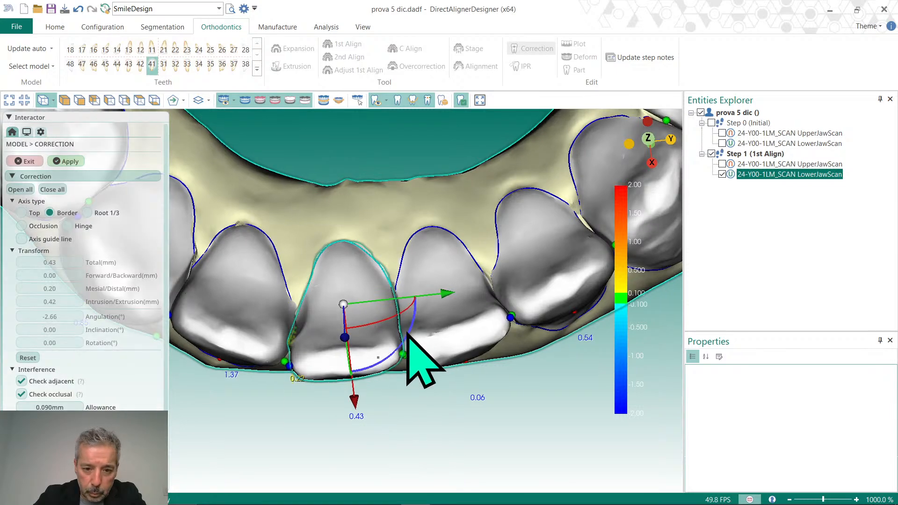
left_click(463, 359)
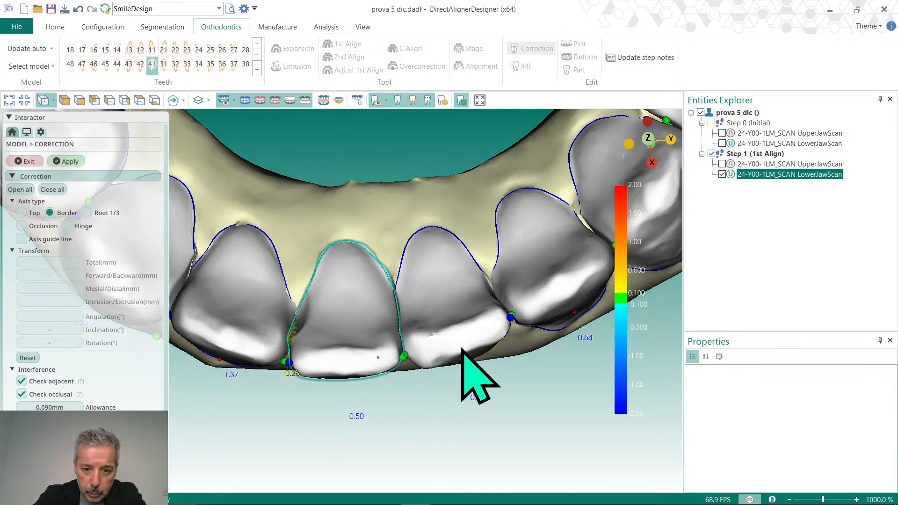
Adjust lower tooth 32 to a total movement of about 0.56 mm and lower tooth 31 to about 0.14 mm.
left_click(568, 318)
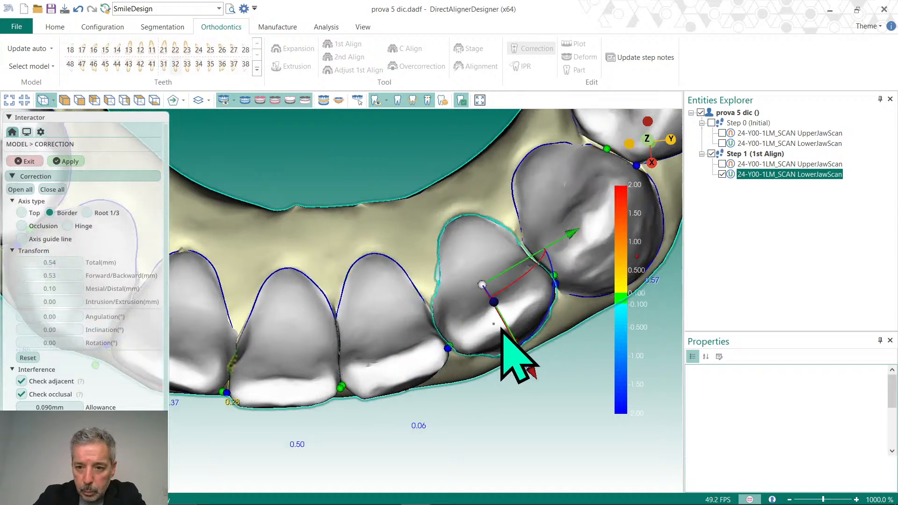
left_click_drag(556, 247, 555, 237)
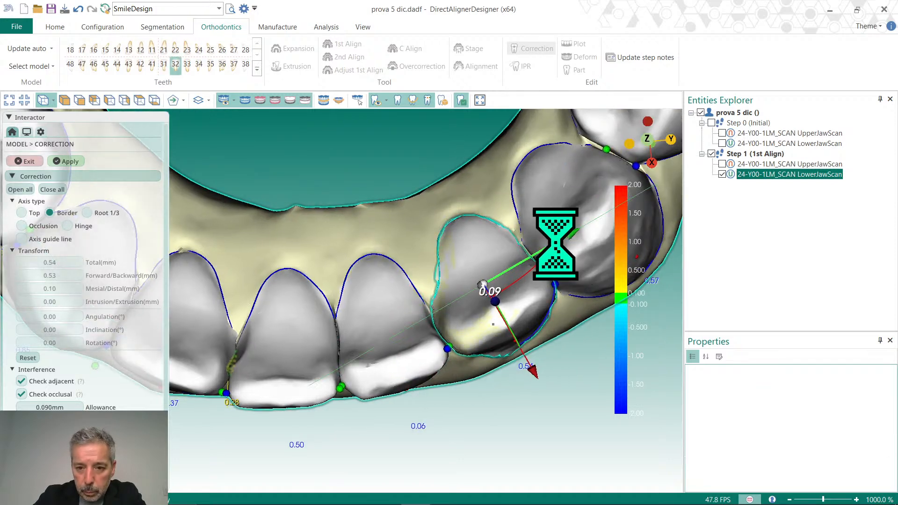
left_click(423, 365)
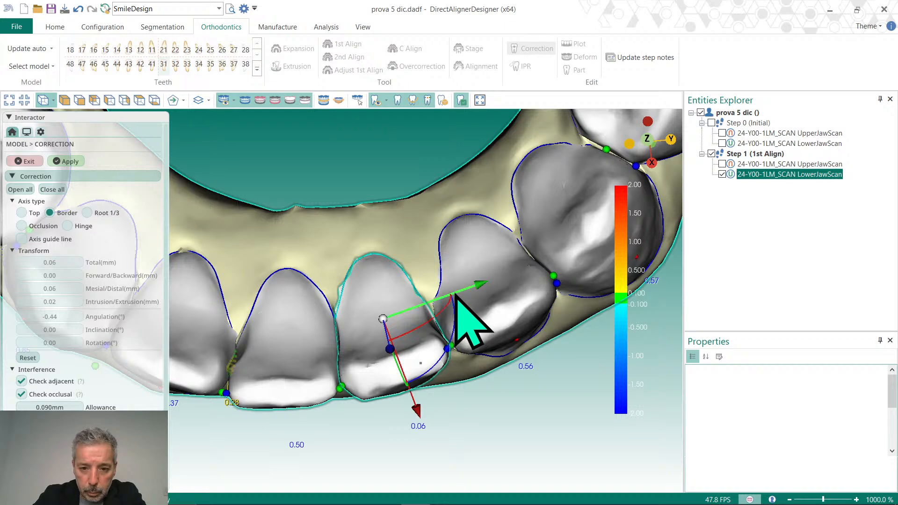
Shift lower tooth 41 toward tooth 31 to a total movement of about 0.67 mm and view the arch from the front.
left_click(379, 378)
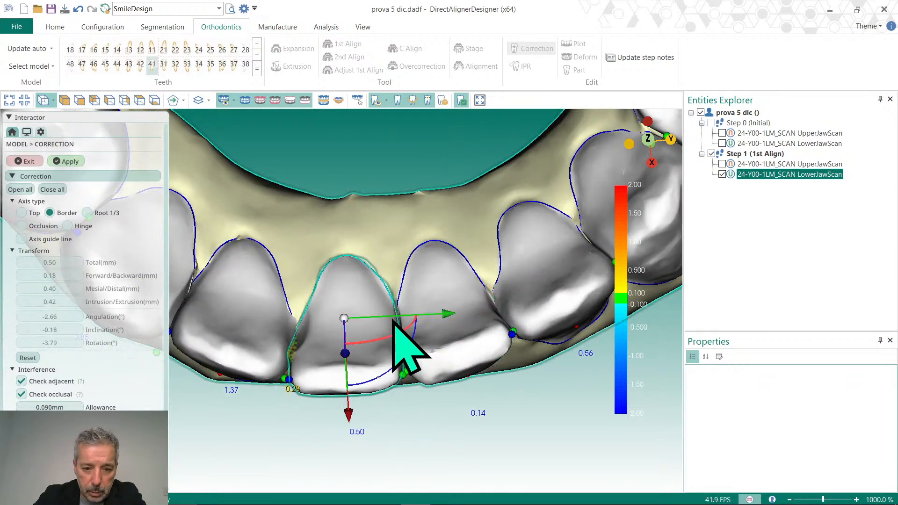
left_click_drag(395, 319, 427, 318)
right_click_drag(434, 226, 366, 232)
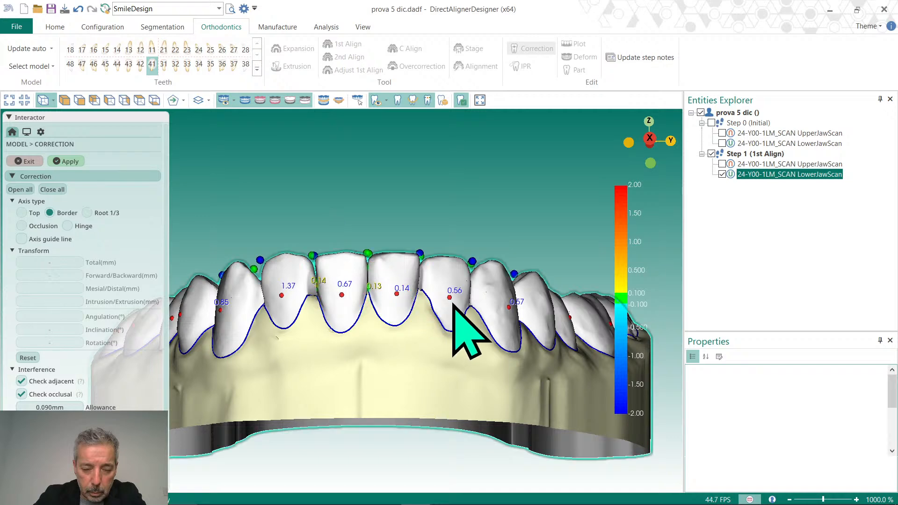
Reposition lower tooth 31 to a 0.24 mm mesial/distal offset and adjust tooth 41 to a total movement of 0.70 mm.
left_click(418, 299)
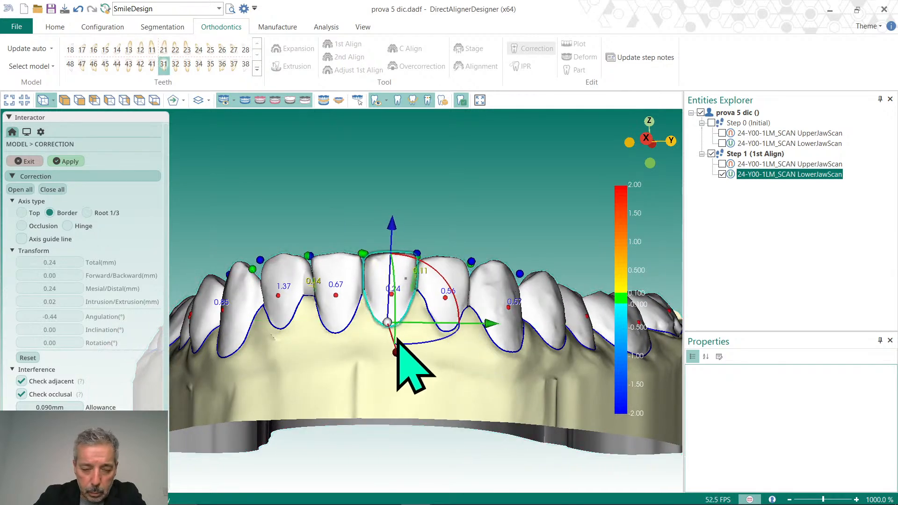
left_click(339, 293)
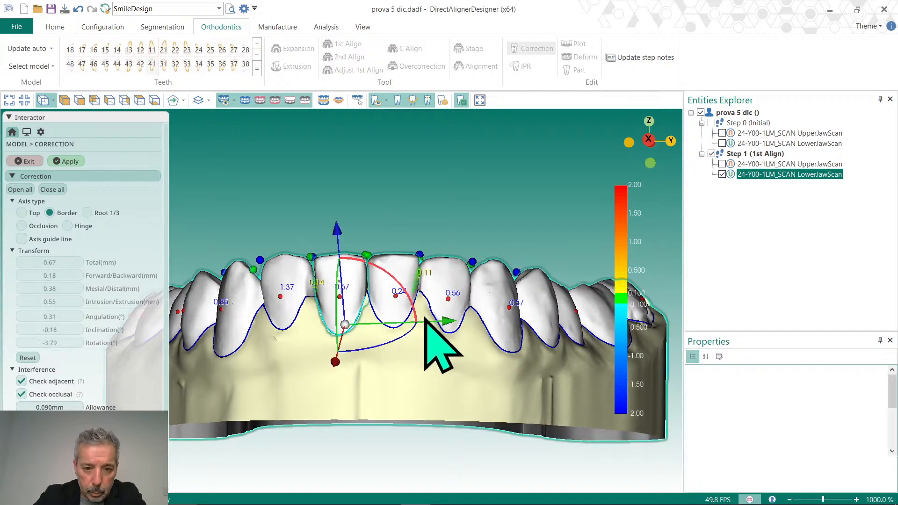
left_click(722, 163)
left_click_drag(526, 267, 505, 281)
left_click_drag(444, 341, 438, 323)
scroll(445, 328, "down", 4)
With the Step 1 upper jaw hidden, move lower tooth 31 forward to a total movement of 0.30 mm.
left_click(722, 164)
left_click_drag(418, 281, 370, 322)
scroll(369, 320, "up", 2)
left_click(381, 321)
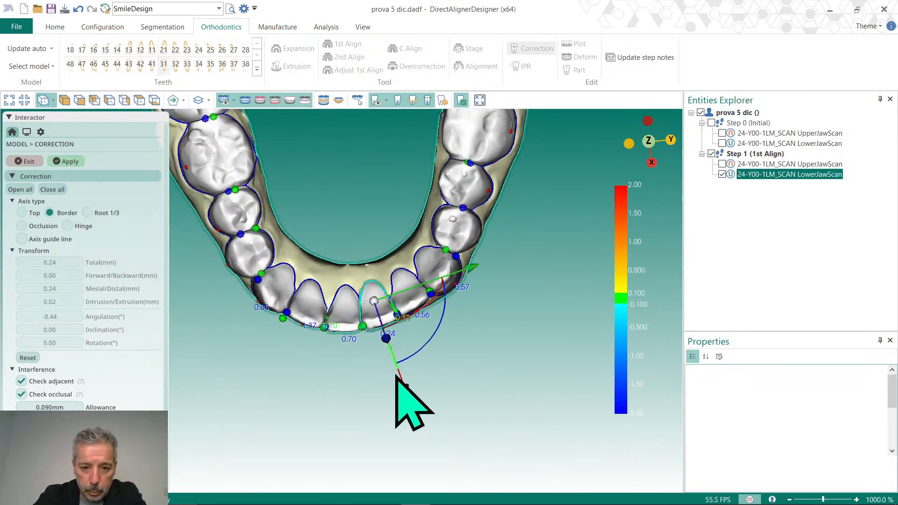
left_click_drag(402, 387, 403, 384)
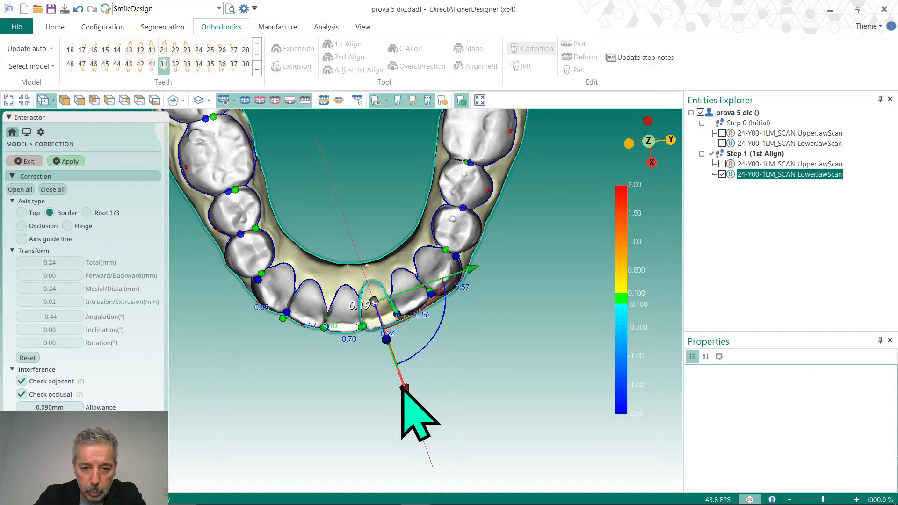
left_click(449, 369)
Move lower tooth 32 to a forward/backward value of 0.98 mm.
left_click(416, 302)
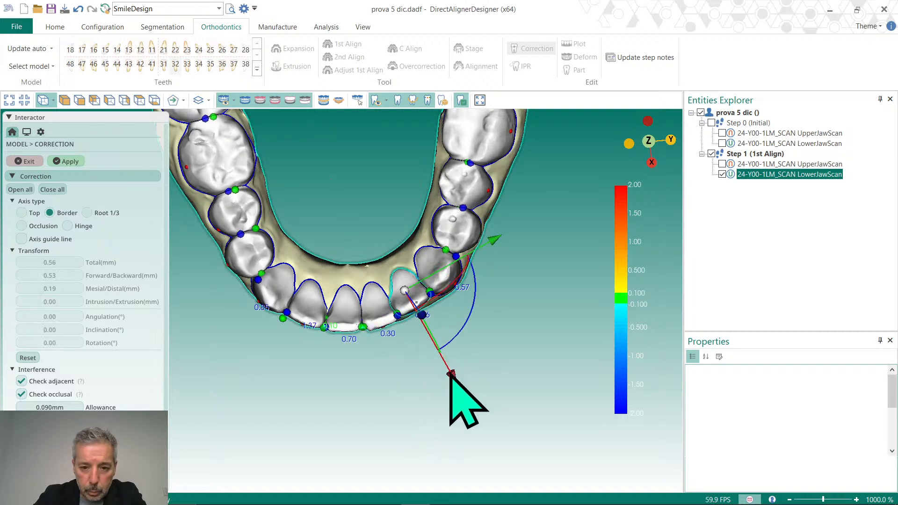
left_click_drag(451, 375, 452, 378)
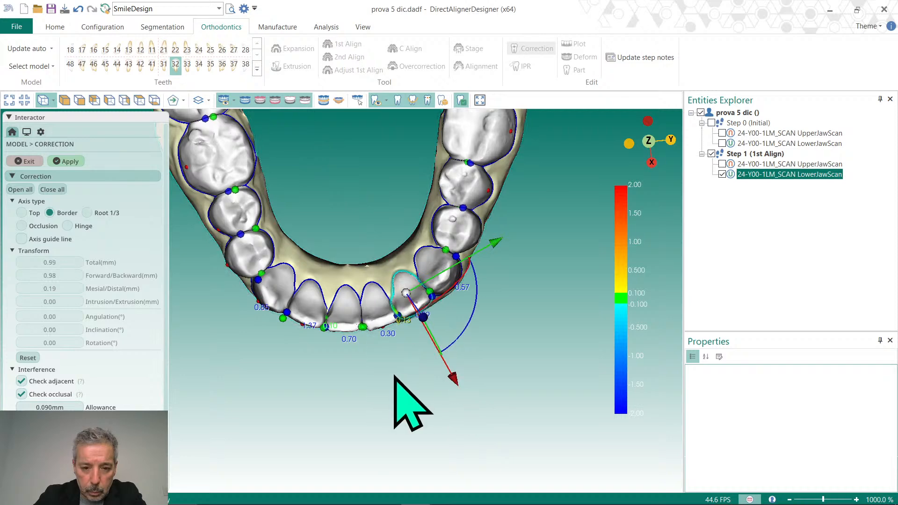
left_click(400, 377)
Show the Step 1 upper jaw and examine how the corrected upper and lower teeth meet at the front.
right_click_drag(504, 355, 498, 186)
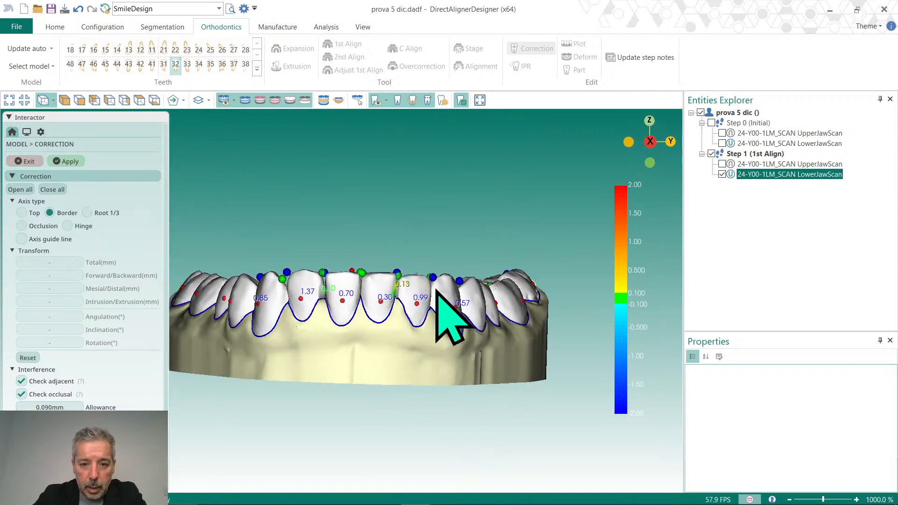
left_click(722, 164)
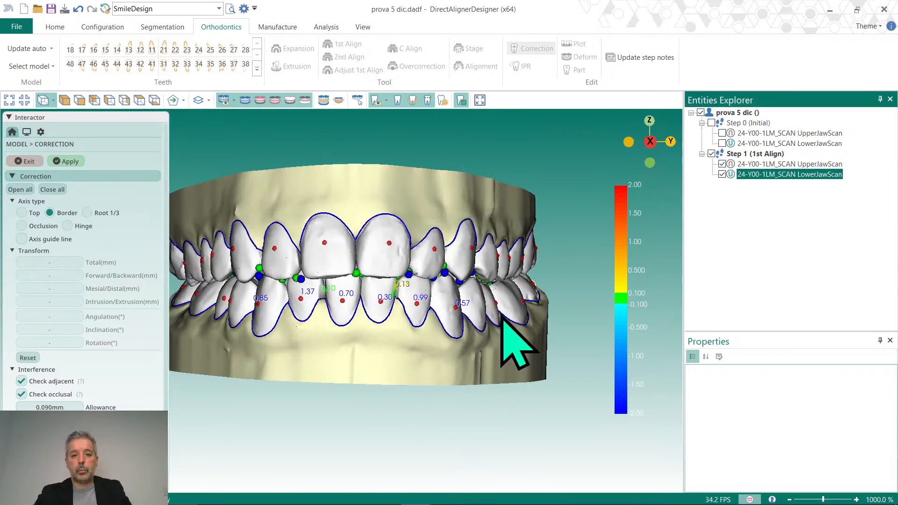
scroll(376, 374, "down", 3)
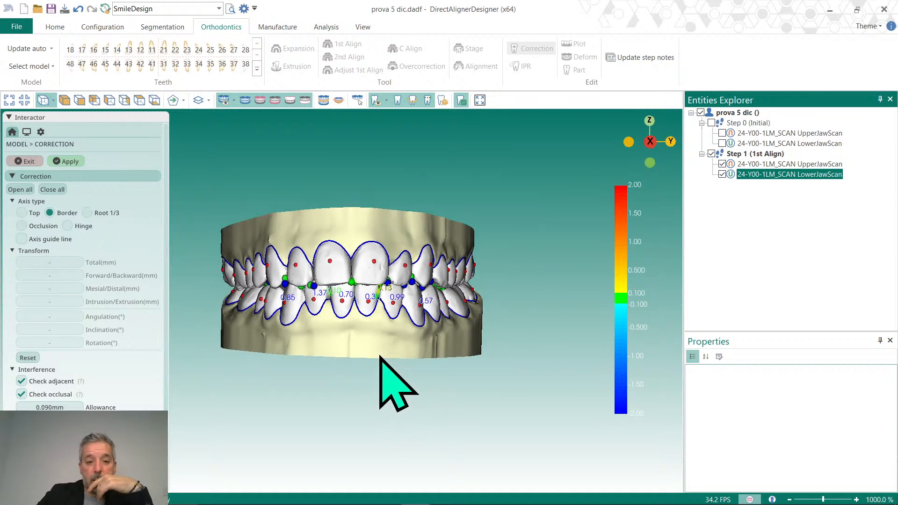
right_click_drag(380, 370, 398, 341)
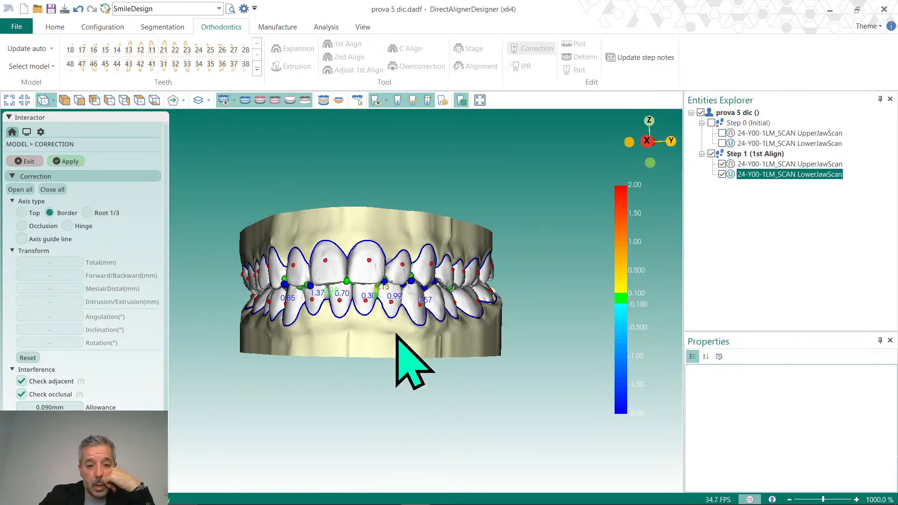
mouse_move(319, 275)
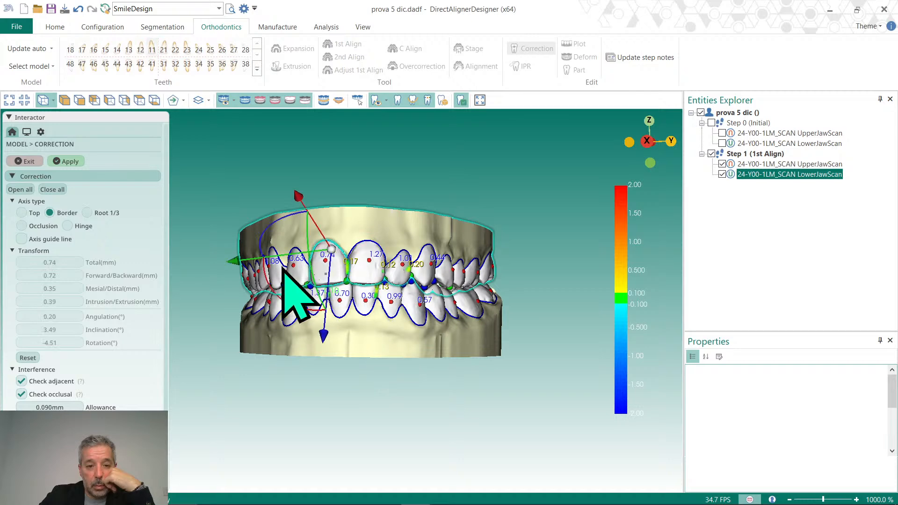
right_click_drag(285, 274, 290, 262)
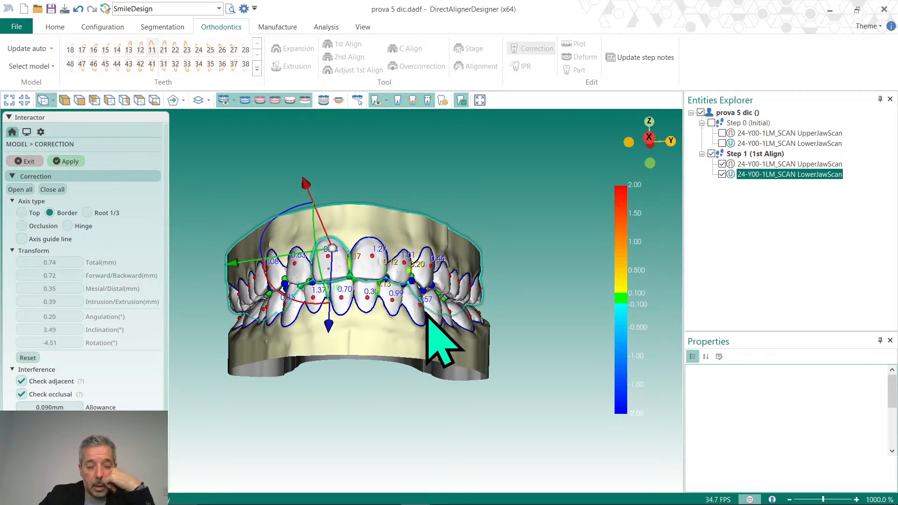
right_click_drag(483, 295, 495, 357)
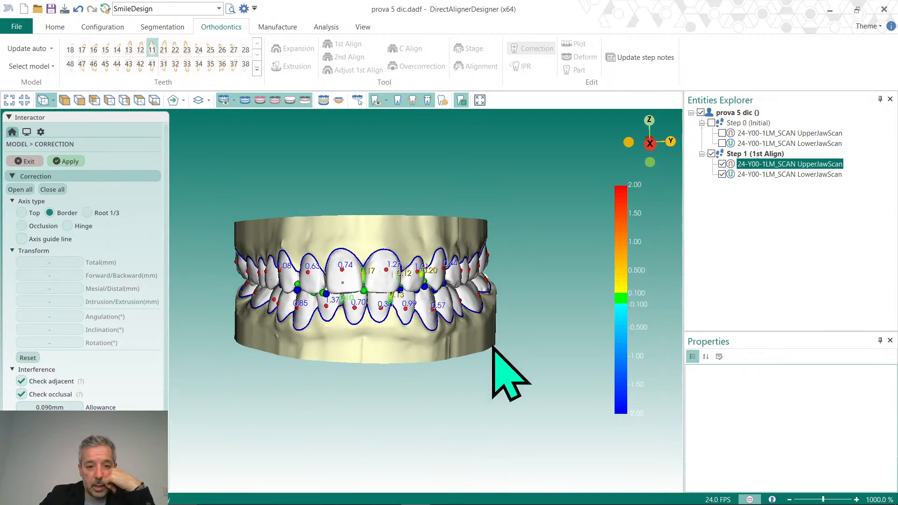
Turn off the adjacent and occlusal interference checks and apply the tooth correction.
left_click(21, 393)
left_click(21, 381)
right_click_drag(325, 360, 349, 352)
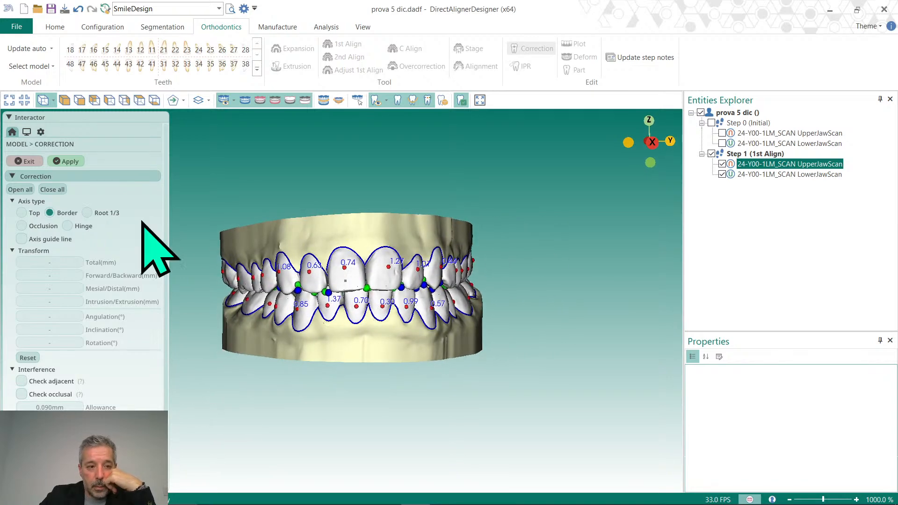
left_click(70, 161)
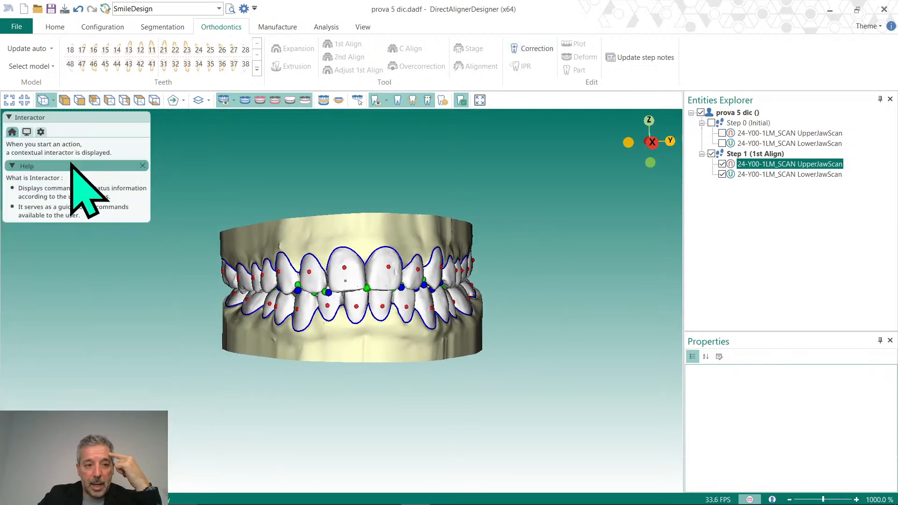
Examine the front teeth alignment and bite of both Step 1 arches.
right_click_drag(462, 324, 456, 317)
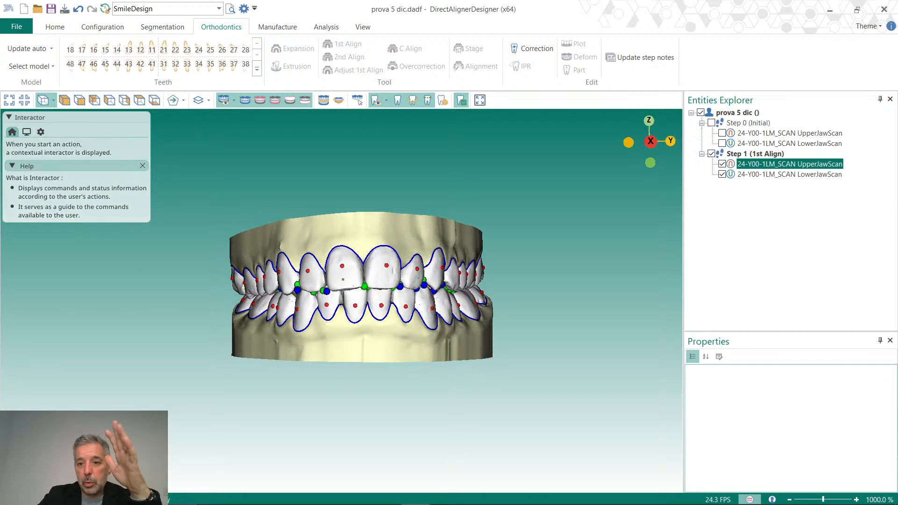
middle_click_drag(511, 357, 539, 357)
right_click_drag(540, 357, 555, 345)
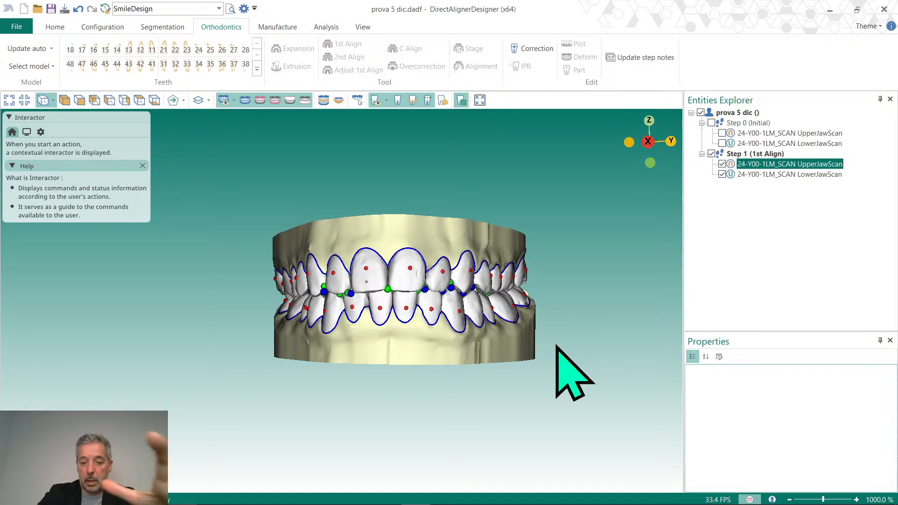
scroll(455, 393, "up", 5)
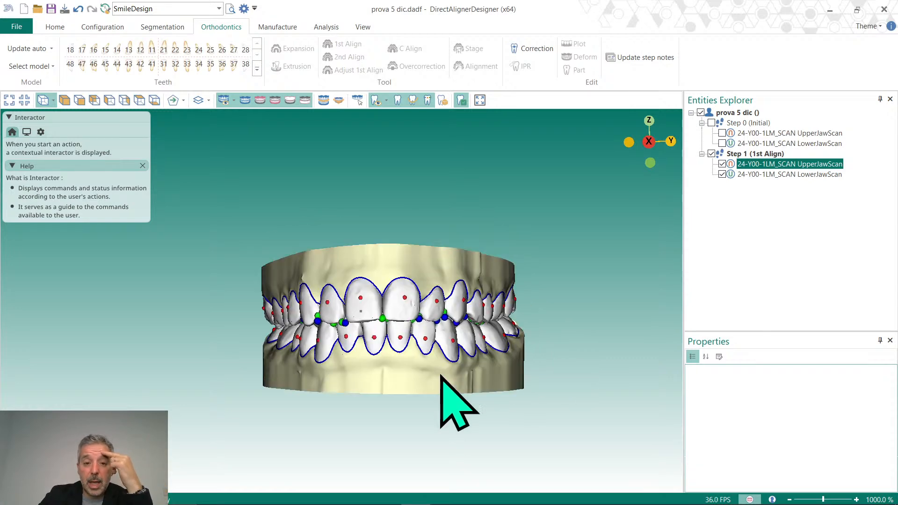
scroll(387, 341, "down", 4)
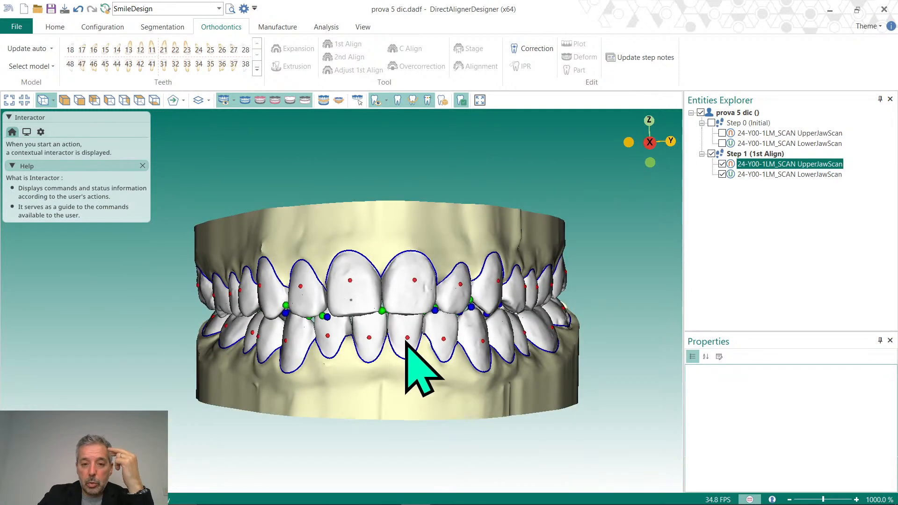
right_click_drag(407, 351, 432, 337)
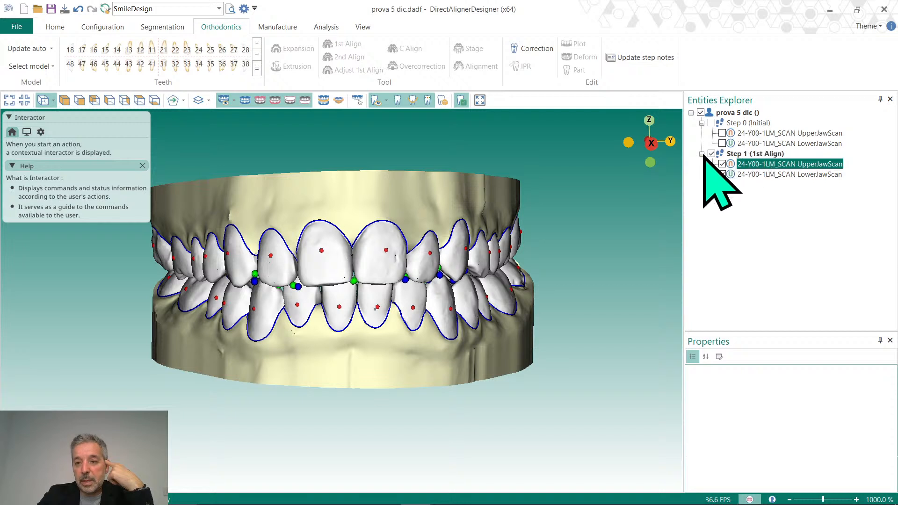
right_click_drag(577, 341, 546, 303)
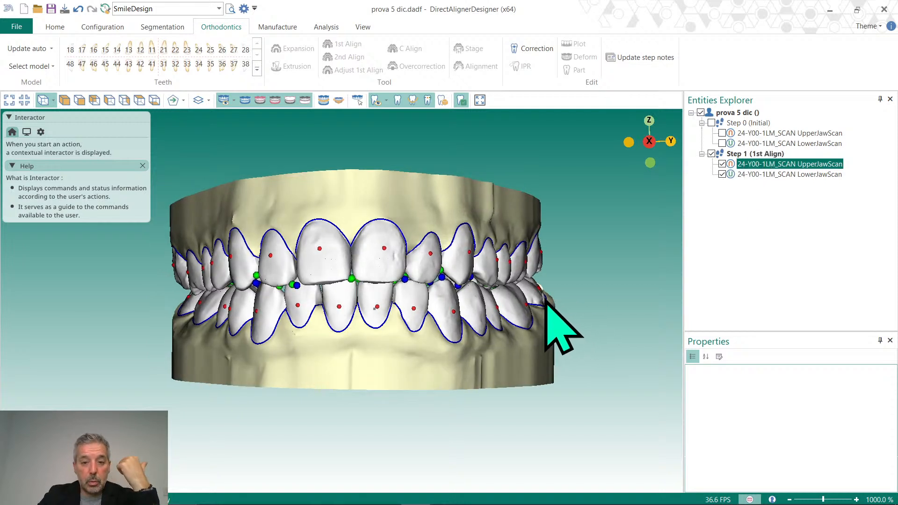
Activate Step 0 (Initial) so that its upper and lower jaw scans replace those of Step 1.
left_click(739, 124)
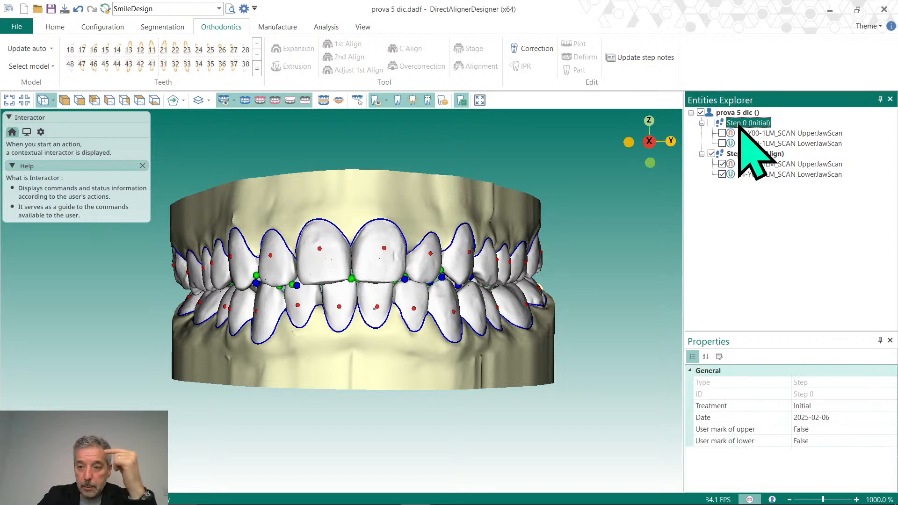
right_click(736, 124)
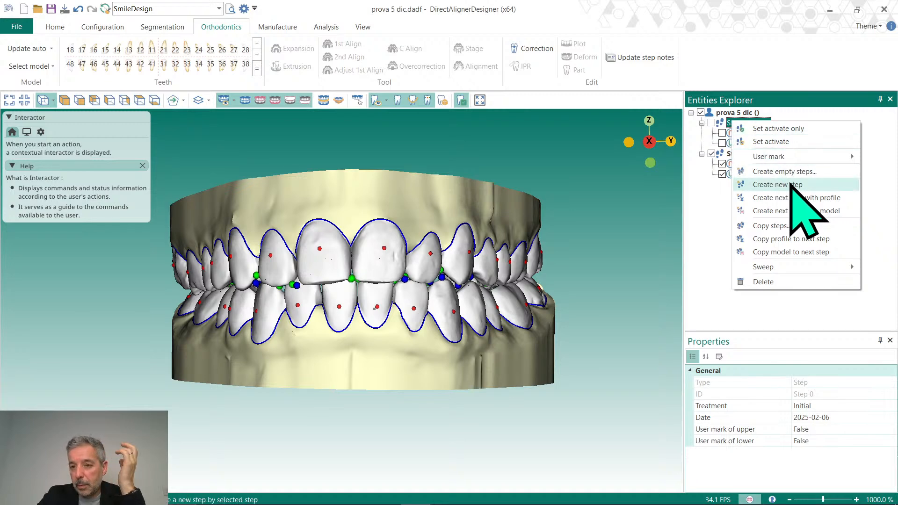
left_click(753, 141)
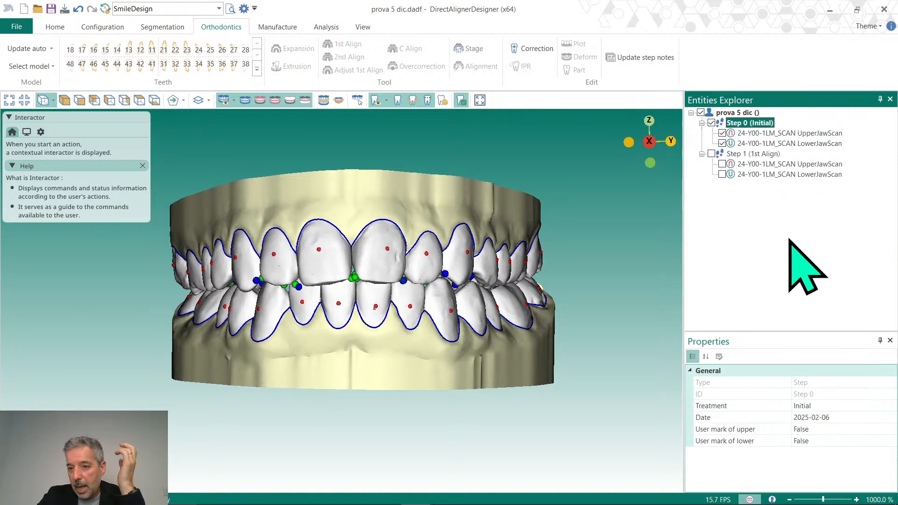
middle_click_drag(462, 397, 792, 191)
left_click(771, 241)
Inspect the initial bite from the front and side, and select all teeth of both Step 0 jaws.
middle_click_drag(526, 285, 533, 321)
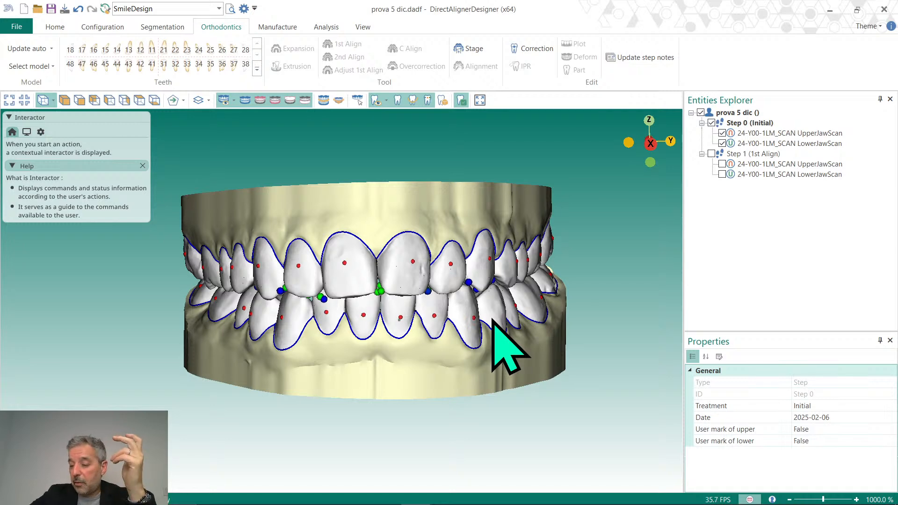
middle_click_drag(493, 326, 455, 348)
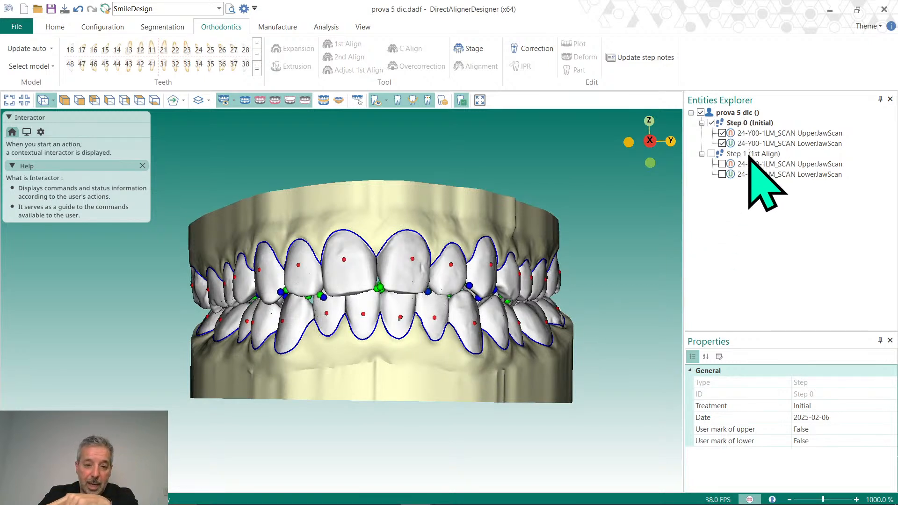
mouse_move(441, 334)
middle_mouse_down()
mouse_move(442, 345)
mouse_move(445, 337)
middle_mouse_up()
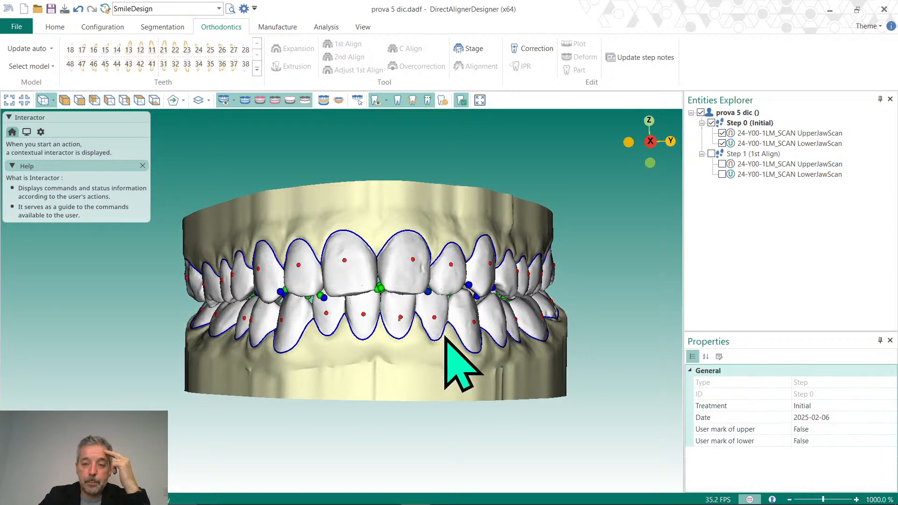
middle_click_drag(347, 336, 470, 356)
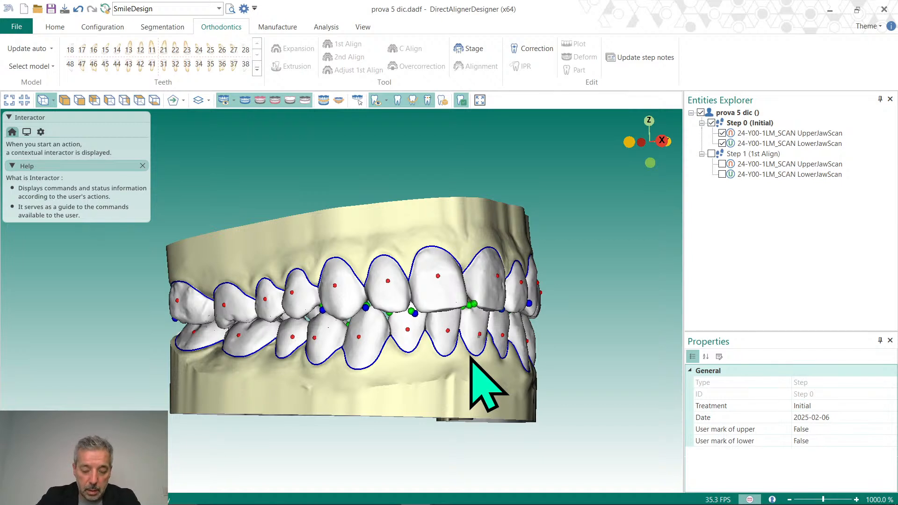
left_click(197, 313)
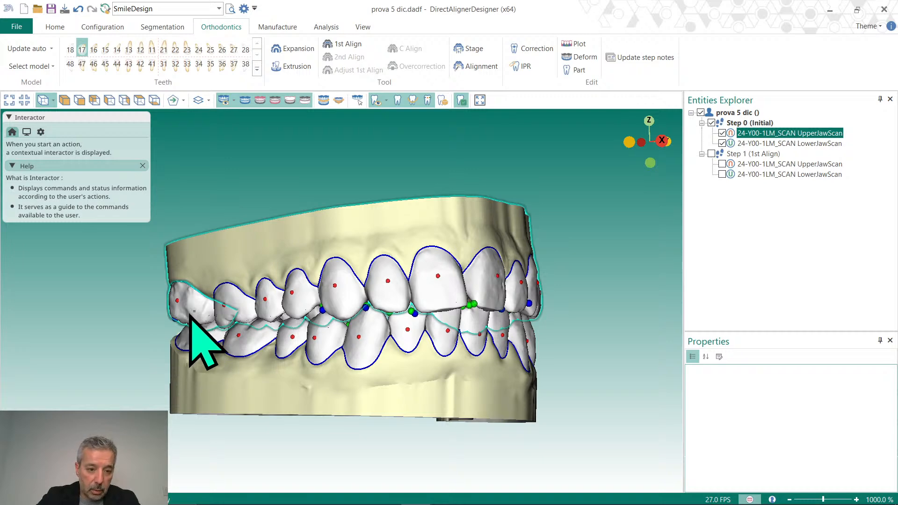
key("ctrl+a")
right_click_drag(548, 335, 461, 346)
middle_click_drag(433, 335, 374, 326)
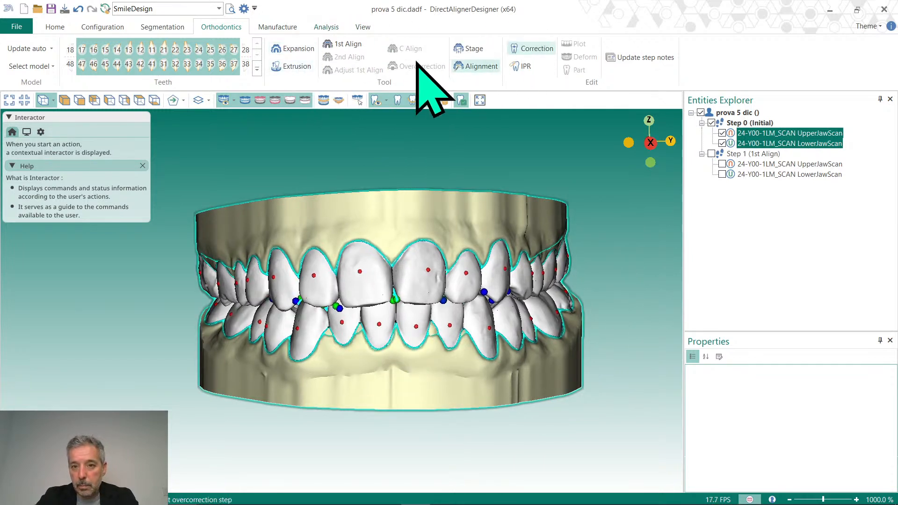
Start the Alignment command for the selected teeth and review its step information and movement criteria.
left_click(298, 67)
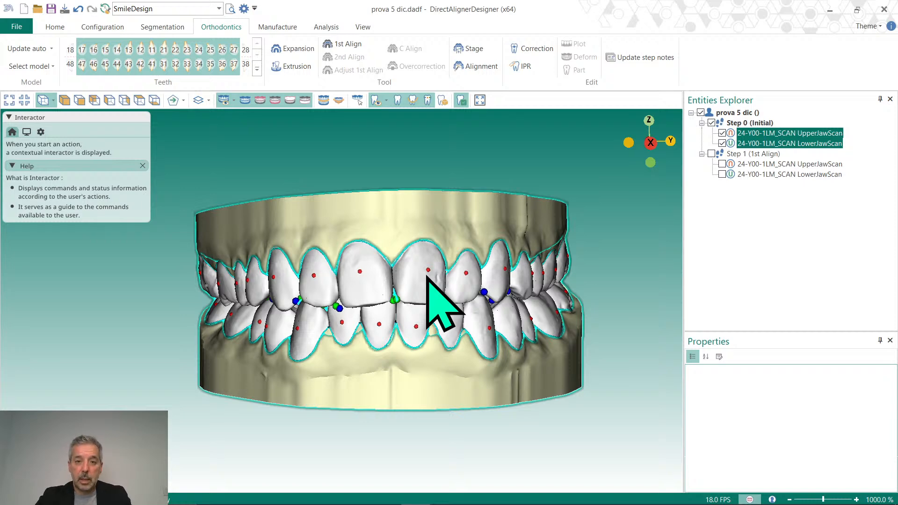
middle_click_drag(435, 369, 443, 362)
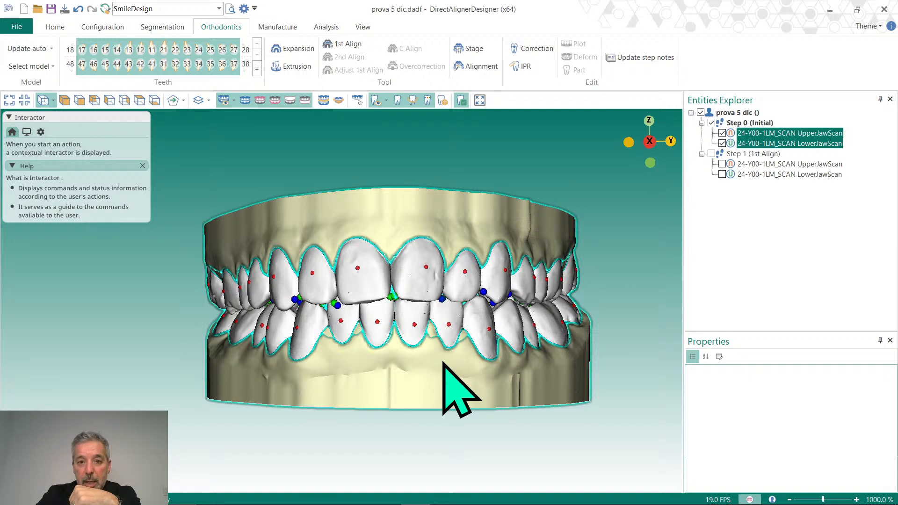
left_click(482, 66)
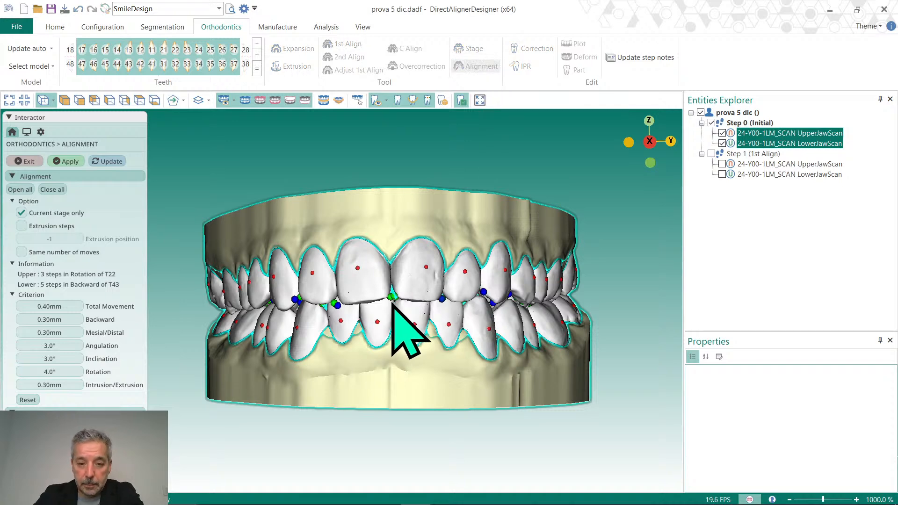
middle_click_drag(393, 304, 399, 306)
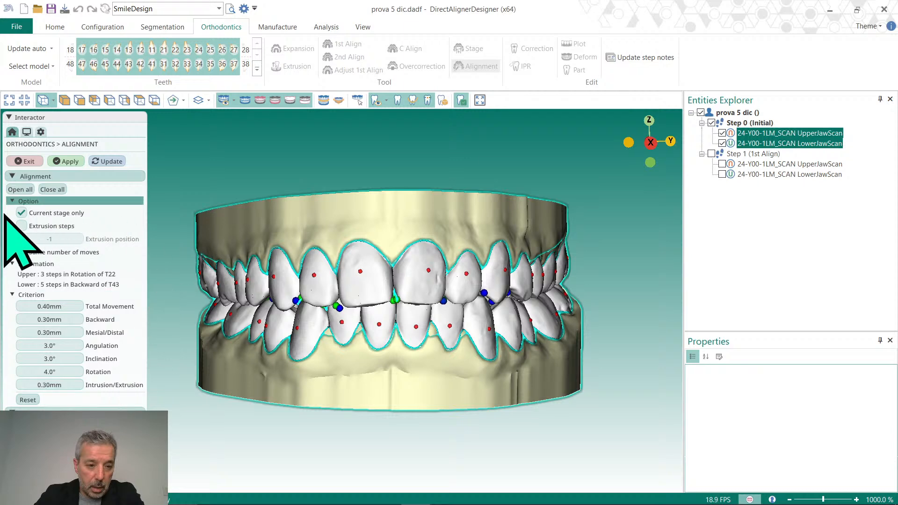
middle_click_drag(384, 361, 379, 361)
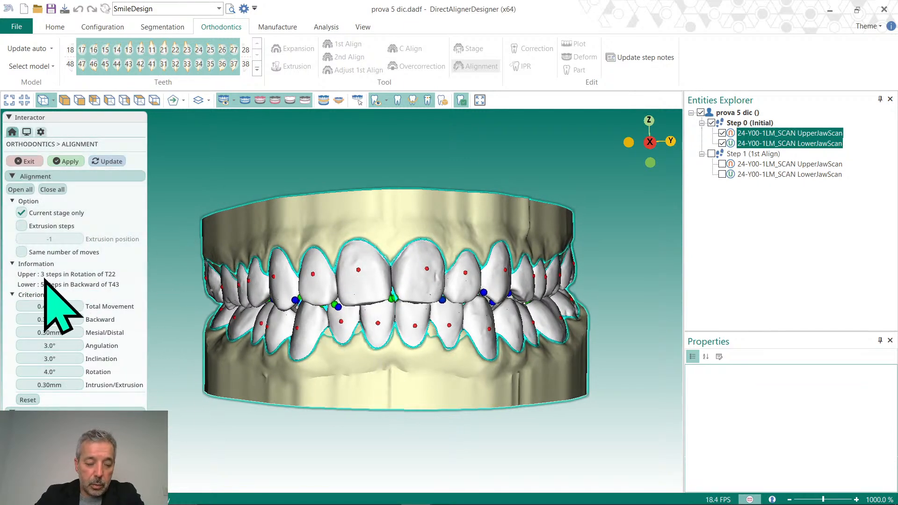
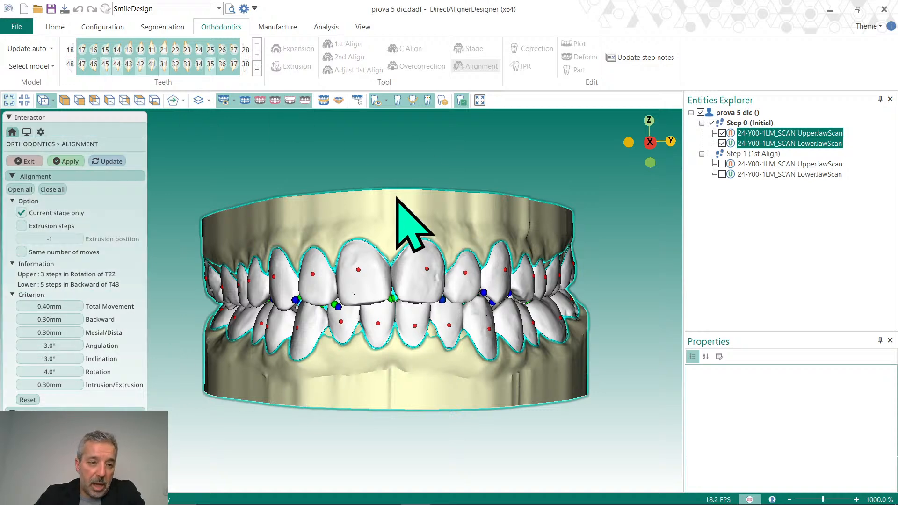
Apply the alignment to generate the intermediate alignment steps between Step 0 (Initial) and the 1st Align step.
left_click(69, 162)
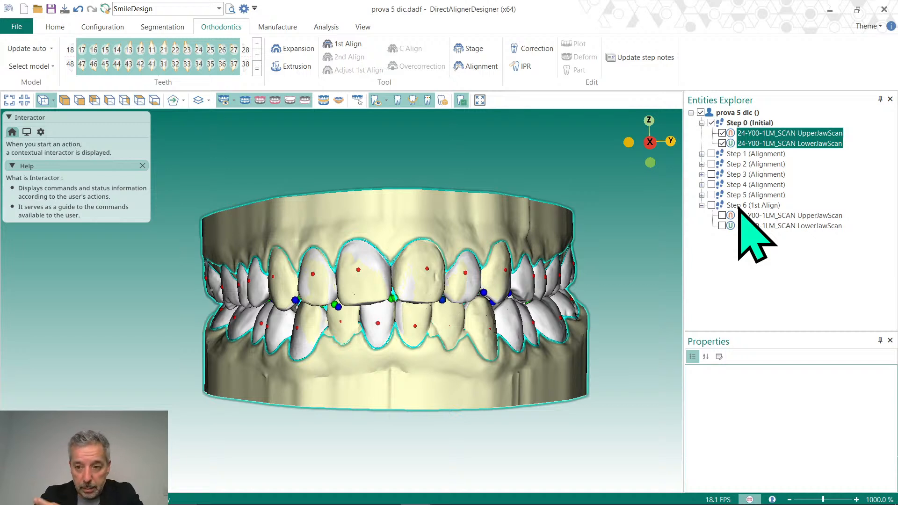
mouse_move(538, 341)
middle_mouse_down()
mouse_move(523, 343)
mouse_move(553, 342)
middle_mouse_up()
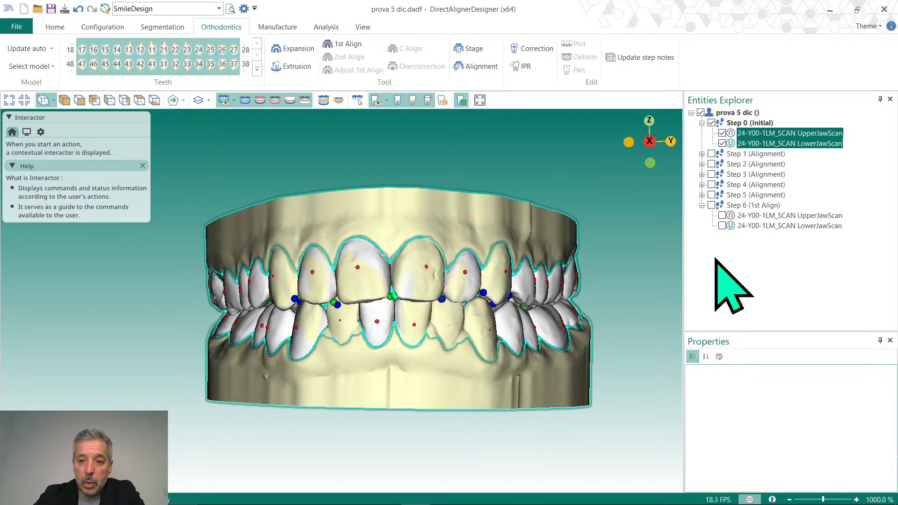
Start the treatment Animation and run through the stages in front view, returning to stage 0.
left_click(325, 28)
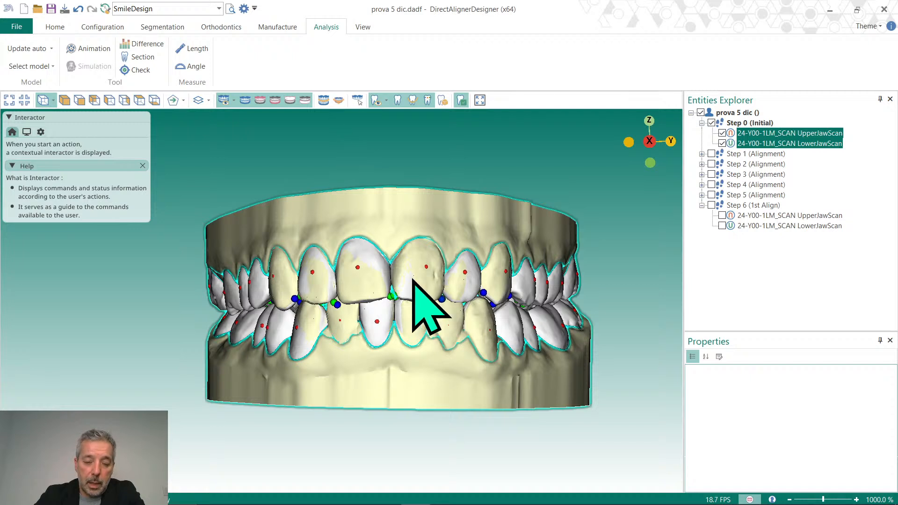
left_click(77, 47)
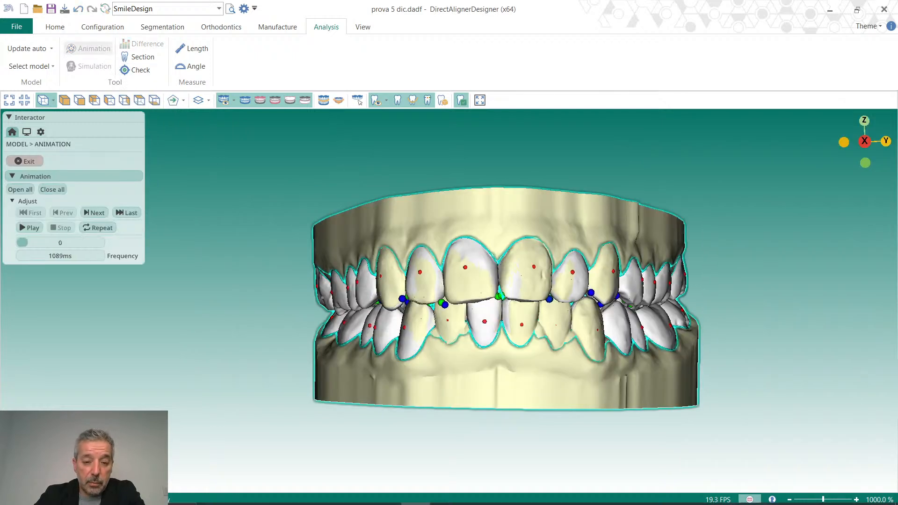
middle_click_drag(509, 345, 467, 344)
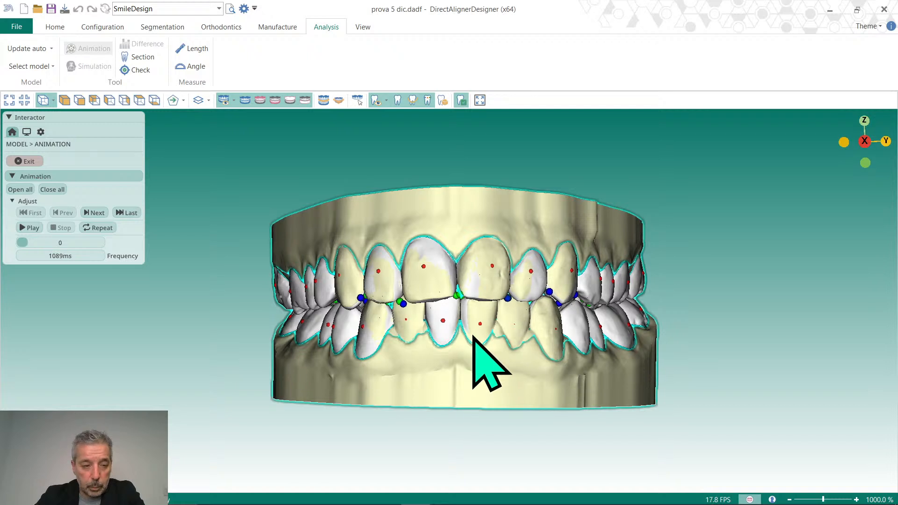
left_click_drag(23, 243, 34, 244)
left_click_drag(78, 292, 19, 251)
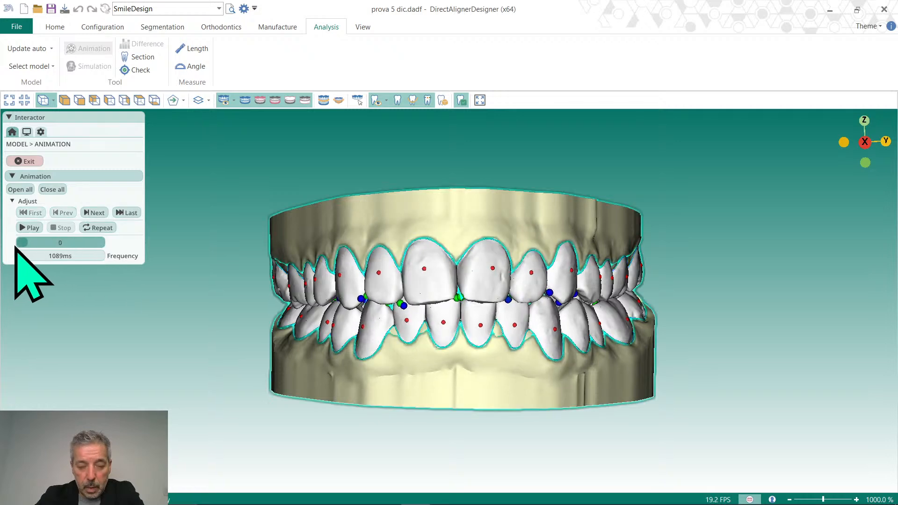
Show only the upper arch from its occlusal side and advance the animation from stage 0 to stage 6.
left_click(274, 101)
right_click_drag(475, 377, 468, 239)
right_click_drag(462, 348, 450, 318)
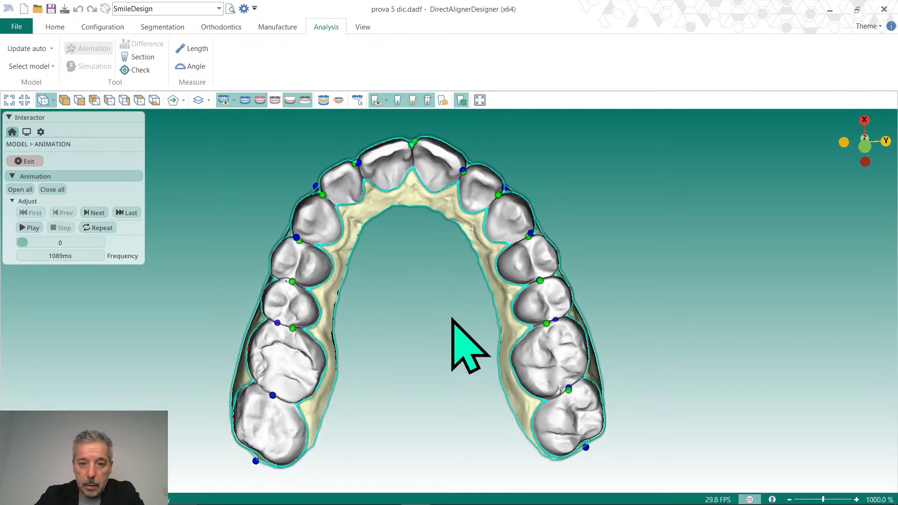
left_click_drag(21, 246, 104, 243)
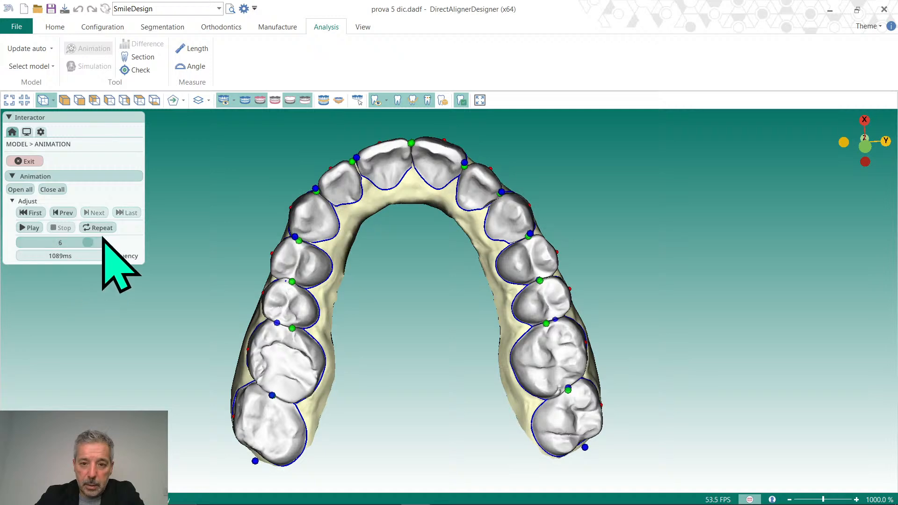
Switch to the lower arch alone and play its staged movement, then reset the animation to stage 0.
left_click(275, 100)
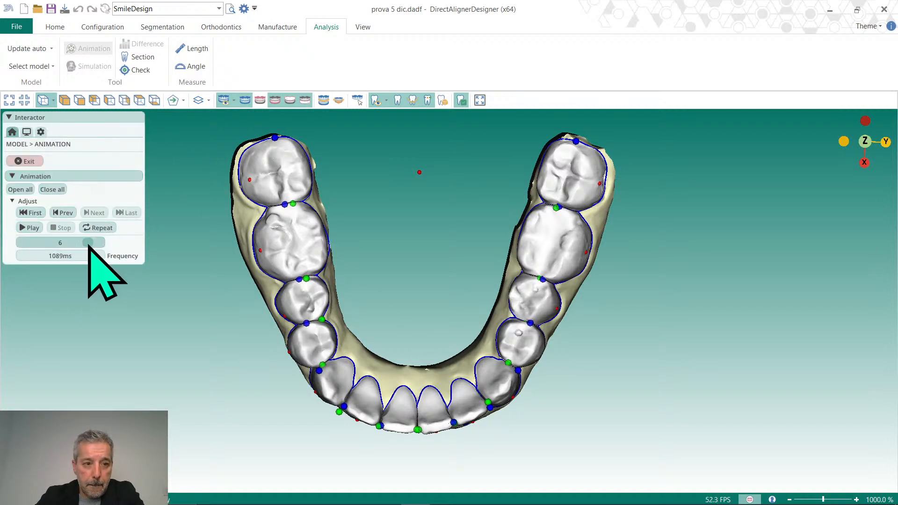
left_click_drag(89, 244, 20, 244)
left_click(30, 227)
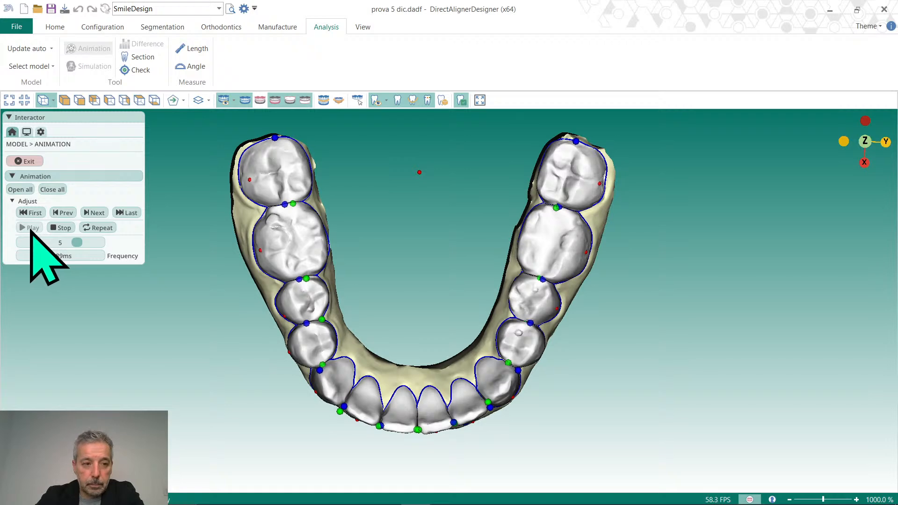
left_click_drag(88, 241, 22, 240)
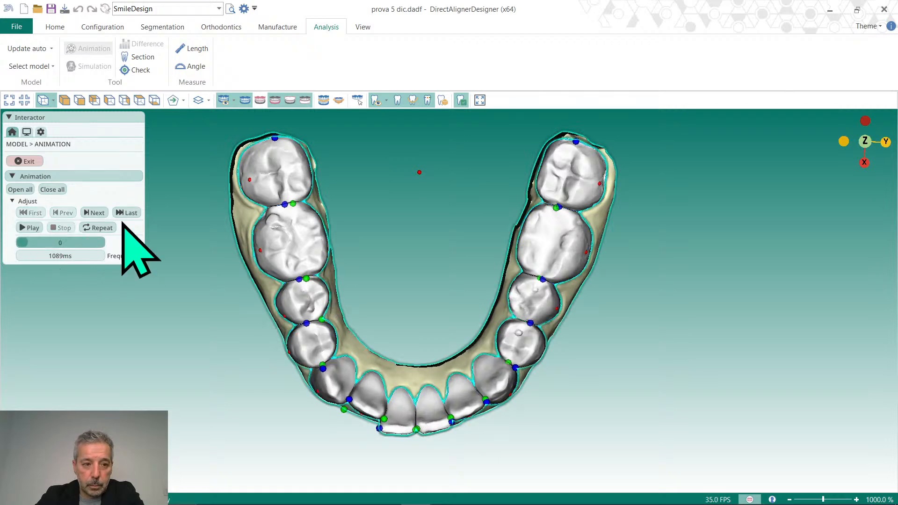
Display both arches together again, leave the animation, and inspect the initial bite from the front.
left_click(263, 101)
scroll(445, 280, "down", 2)
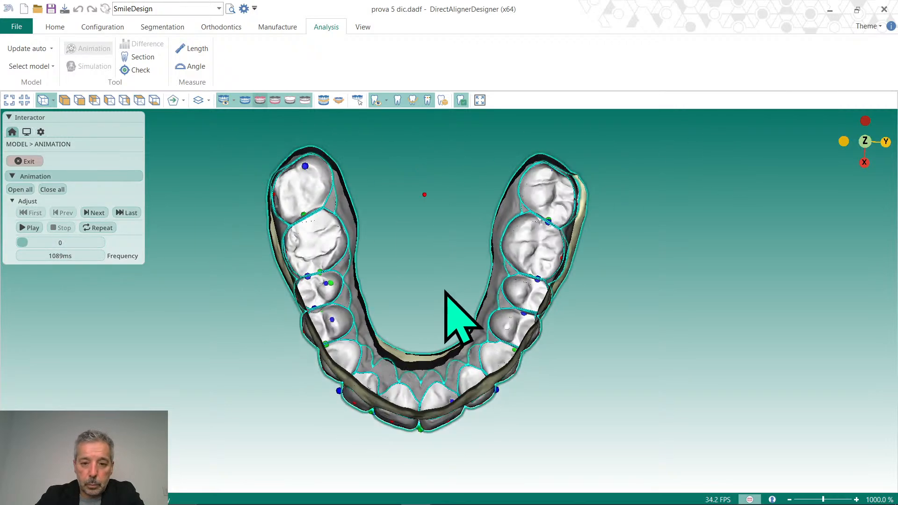
middle_click_drag(445, 290, 448, 120)
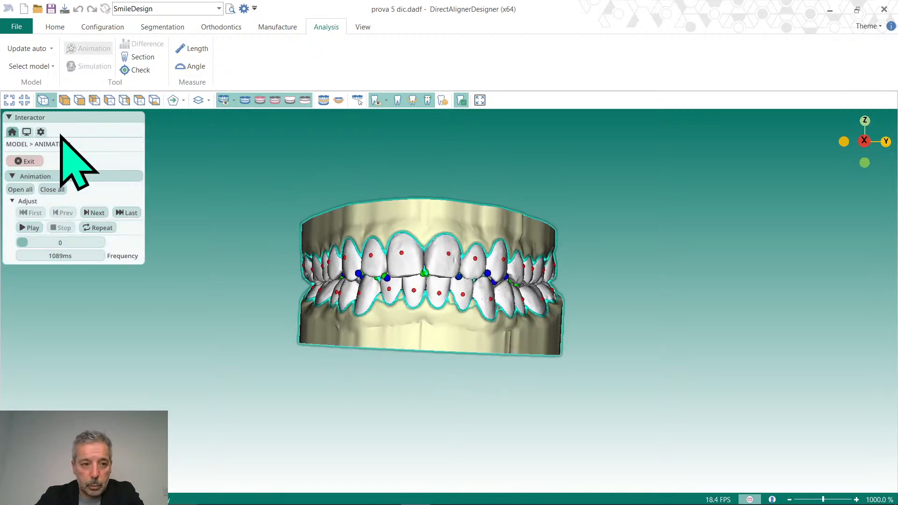
left_click(28, 161)
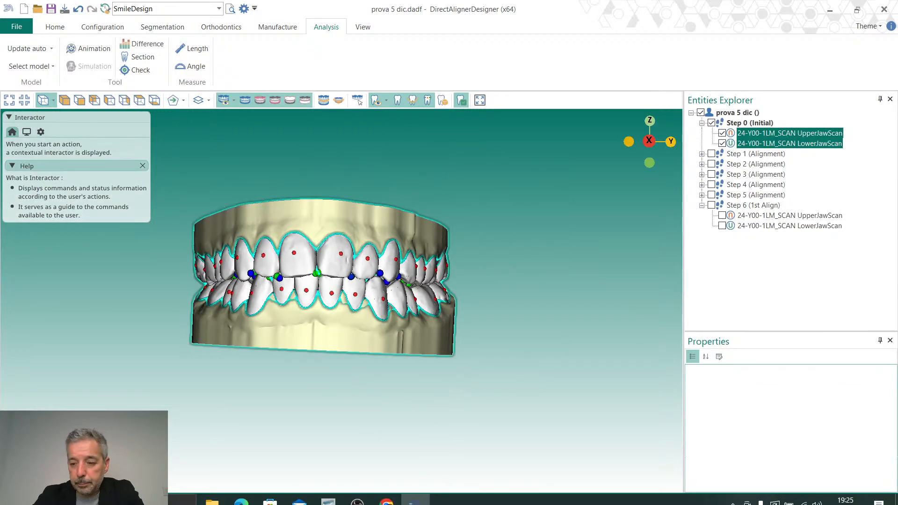
middle_click_drag(386, 382, 414, 376)
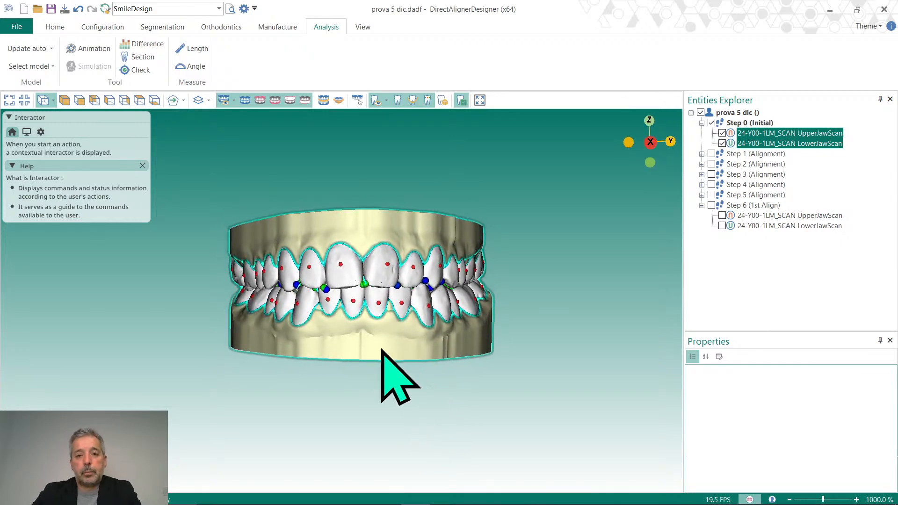
scroll(357, 291, "up", 2)
middle_click_drag(448, 334, 445, 333)
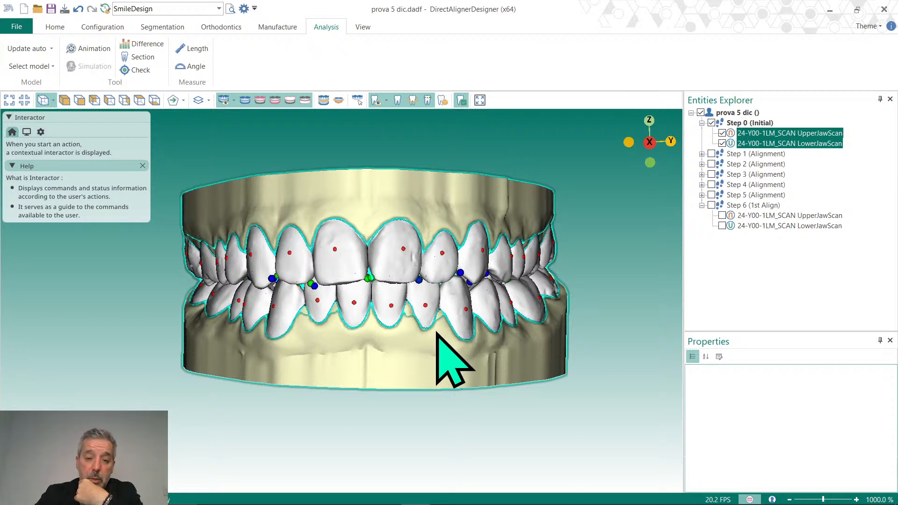
mouse_move(439, 333)
middle_mouse_down()
mouse_move(439, 346)
mouse_move(439, 338)
middle_mouse_up()
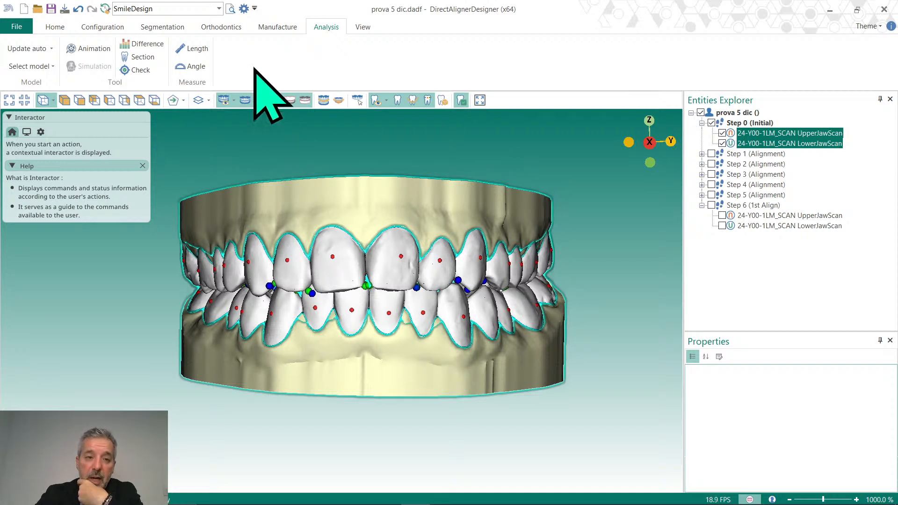
Bring up the manufacturing tools and select the lower and upper jaw scans of Step 0 in turn.
left_click(277, 28)
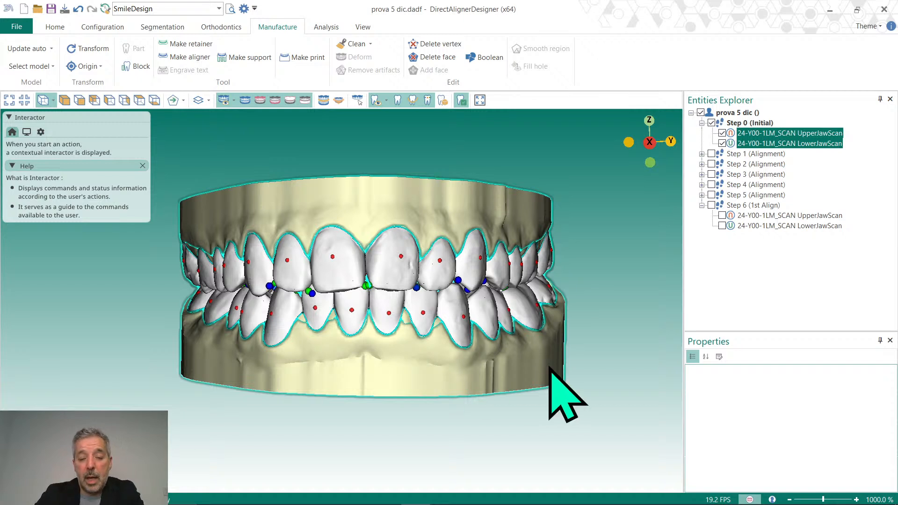
left_click(524, 369)
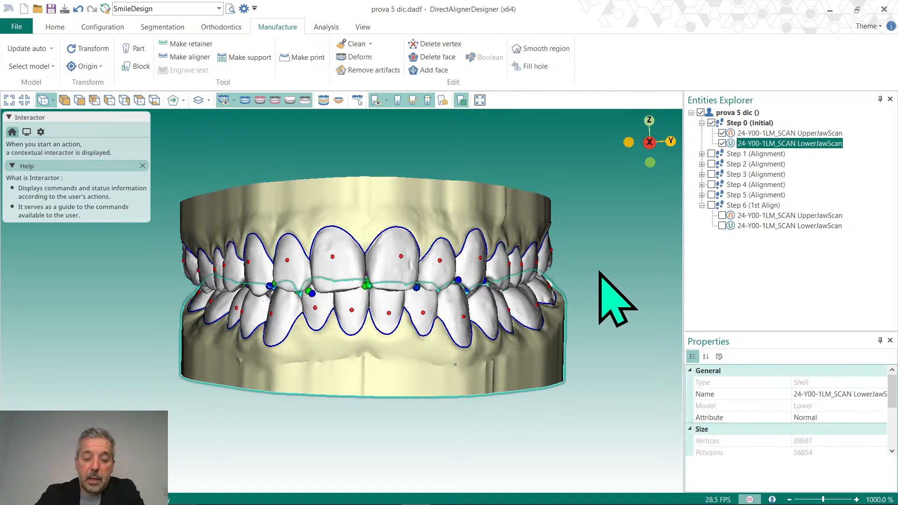
left_click(388, 234)
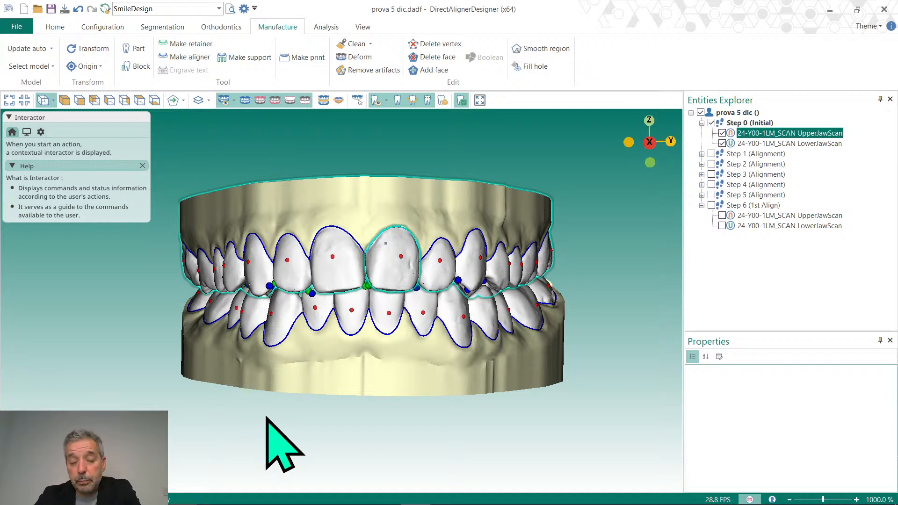
left_click(377, 391)
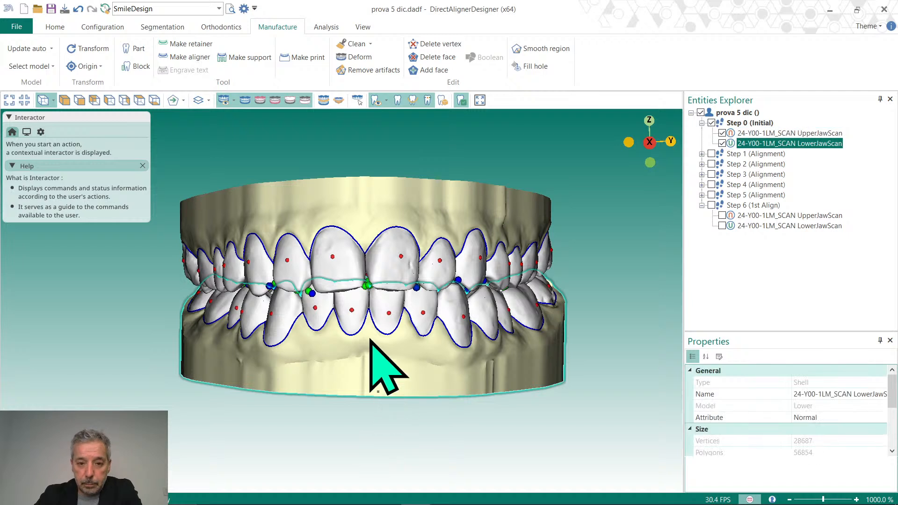
left_click(351, 261)
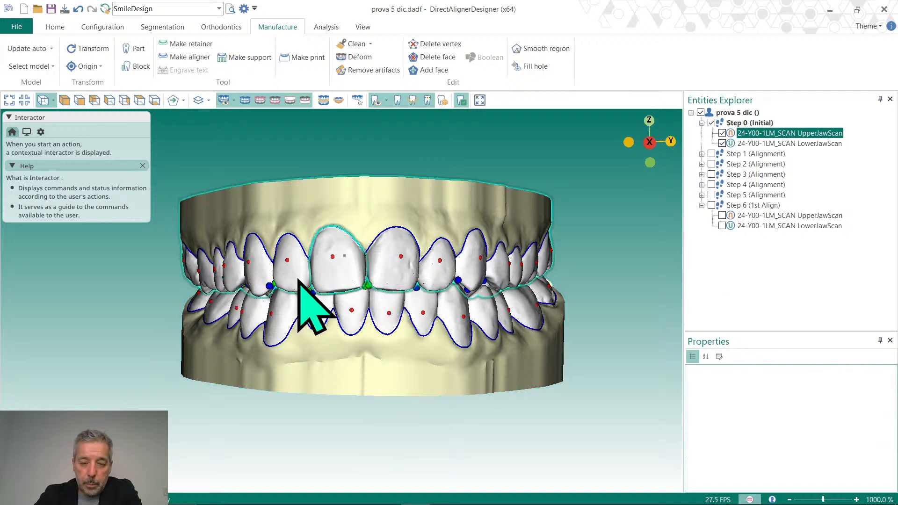
middle_click_drag(317, 282, 327, 282)
middle_click_drag(368, 237, 353, 238)
Expand Steps 1 to 3, select and show the Step 1 upper jaw scan, and hide the Step 0 lower jaw scan.
left_click(701, 154)
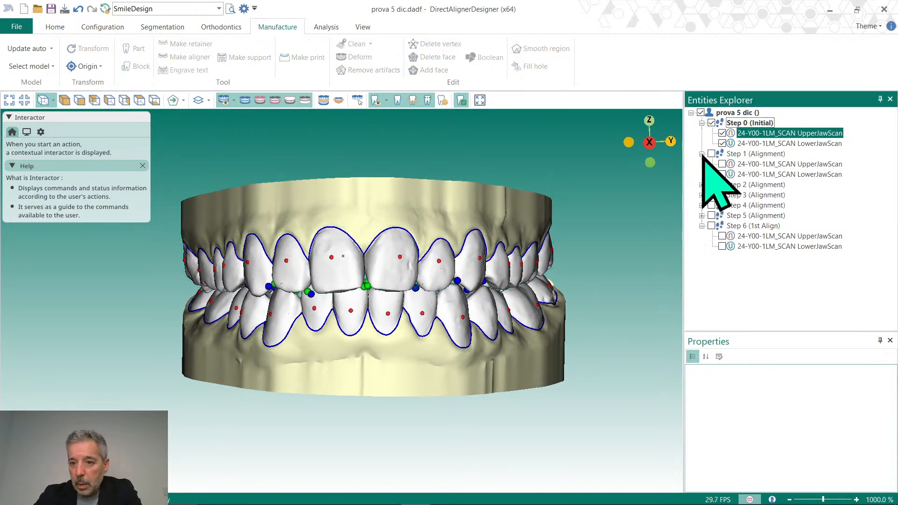
left_click(701, 185)
left_click(701, 215)
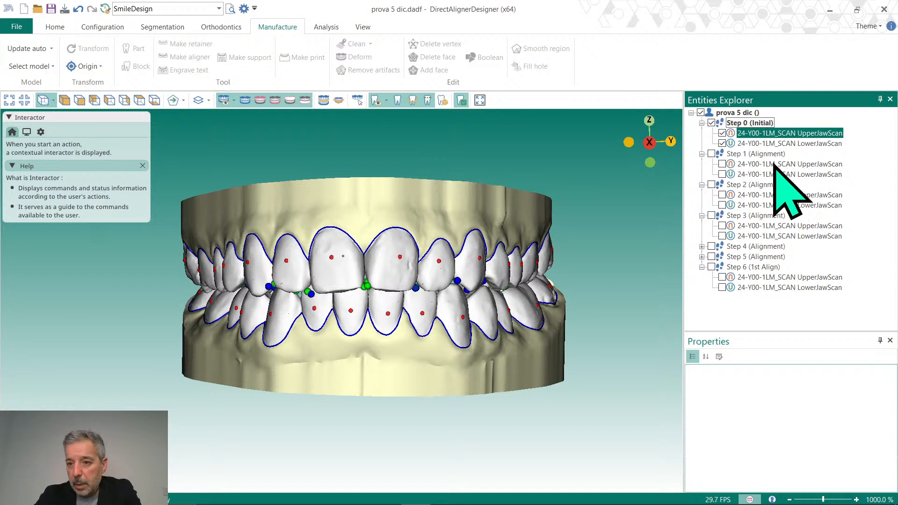
left_click(747, 165)
left_click(722, 164)
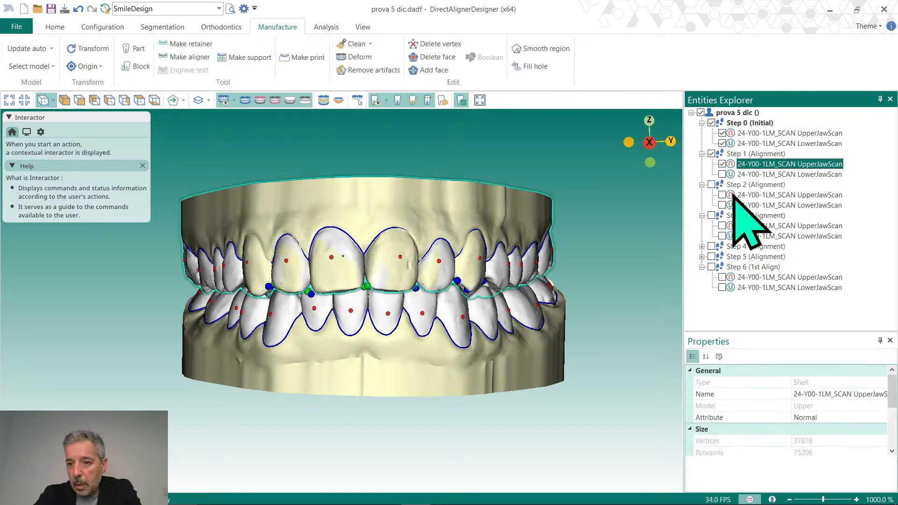
left_click(722, 143)
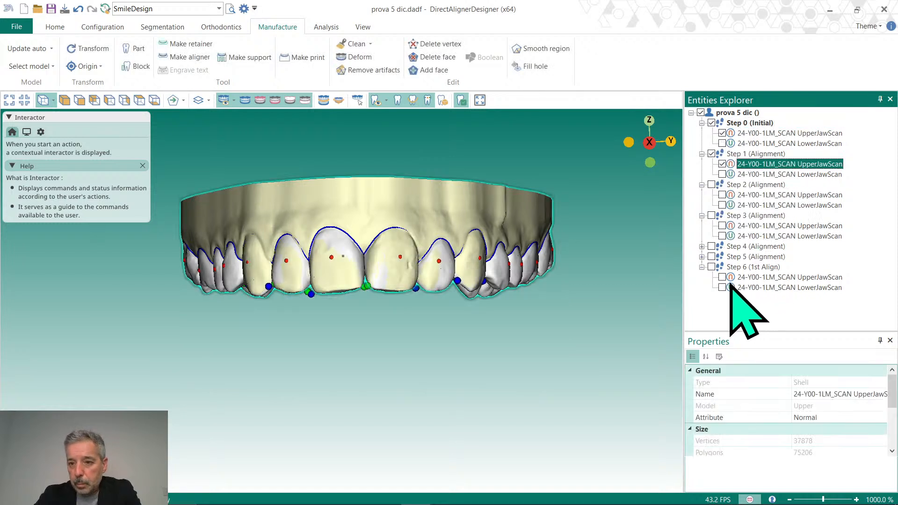
Show the upper jaw scans of Steps 2 and 3 and add them to the selection.
left_click(722, 195)
left_click(762, 195, "ctrl")
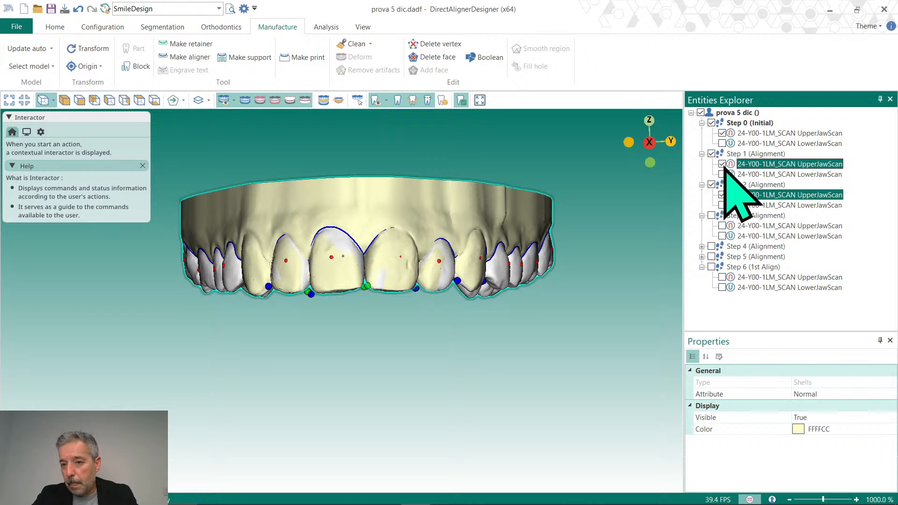
left_click(722, 225)
left_click(776, 226, "ctrl")
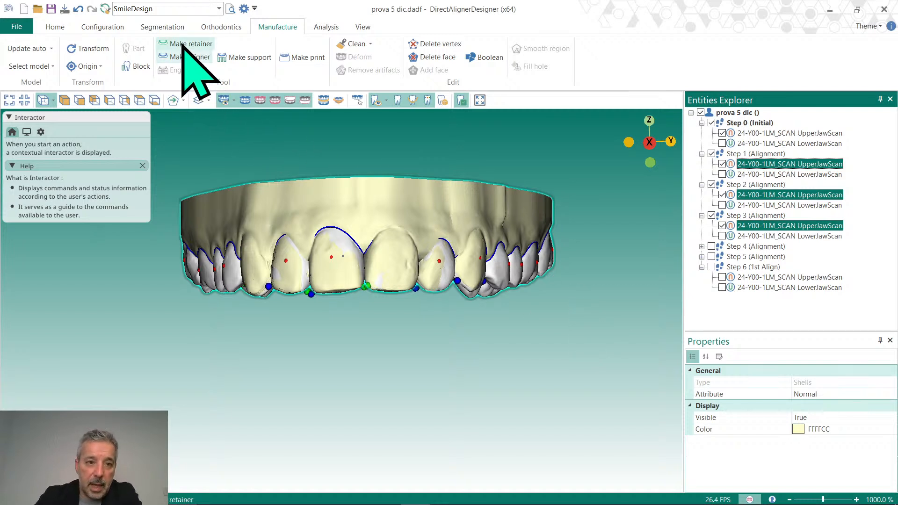
Start Make aligner for the selected upper jaw scans and review its option and trim line settings.
left_click(186, 57)
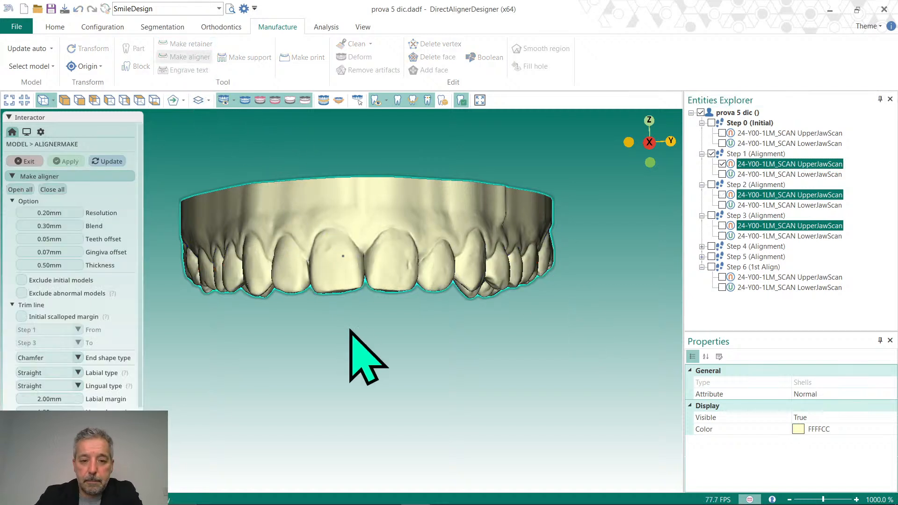
left_click(368, 359)
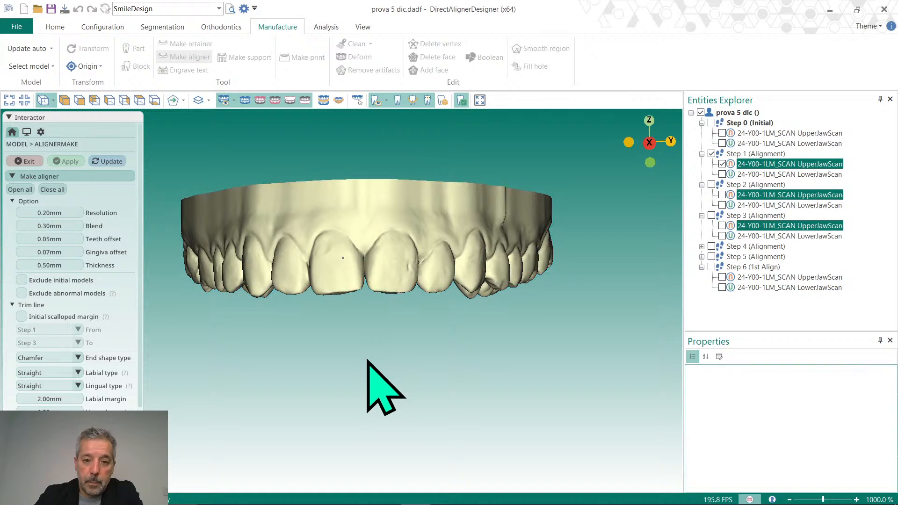
scroll(368, 361, "down", 3)
scroll(368, 355, "up", 3)
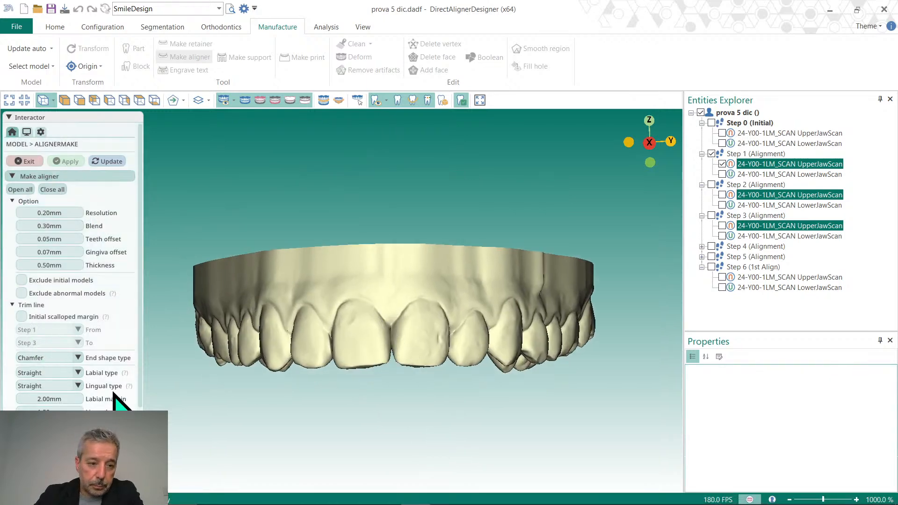
middle_click_drag(330, 333, 339, 320)
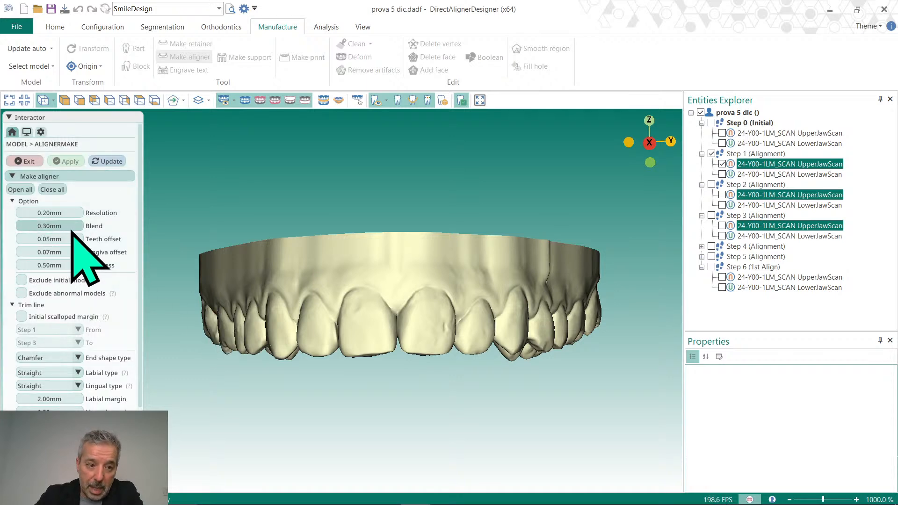
Examine the contact areas and gaps between the upper front teeth of Step 1 up close from the occlusal side.
right_click_drag(369, 372, 362, 233)
scroll(309, 238, "up", 3)
middle_click_drag(308, 238, 343, 424)
scroll(344, 345, "up", 4)
right_click_drag(345, 345, 371, 331)
middle_click_drag(321, 360, 325, 373)
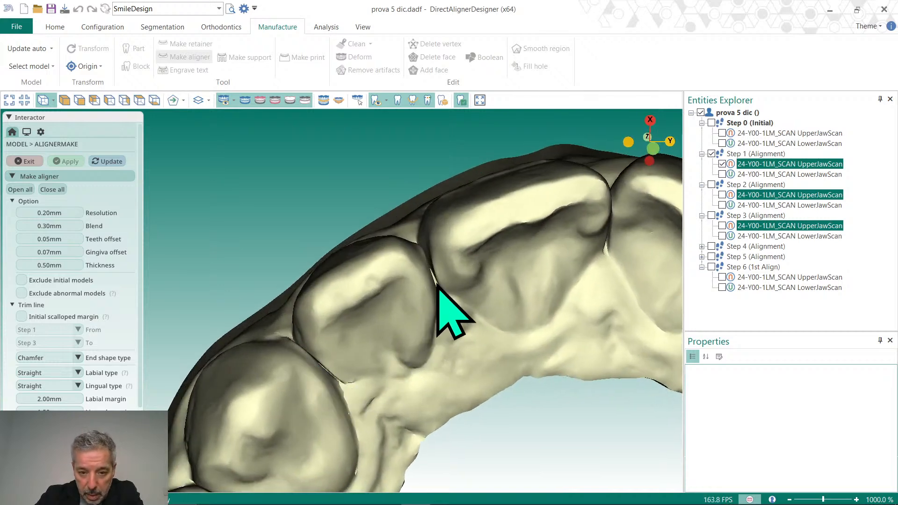
middle_click_drag(331, 359, 345, 337)
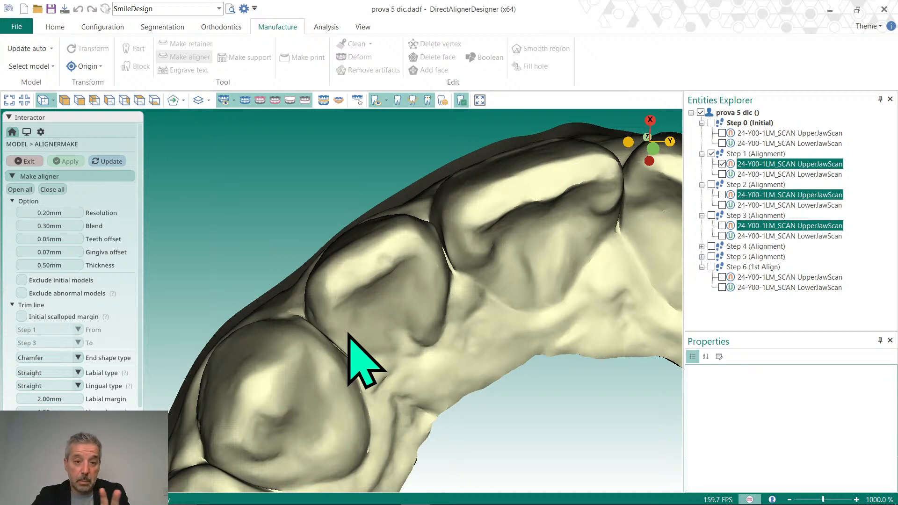
Examine the Step 1 upper teeth and gingiva from several angles in relation to the teeth and gingiva offset settings.
scroll(352, 346, "down", 4)
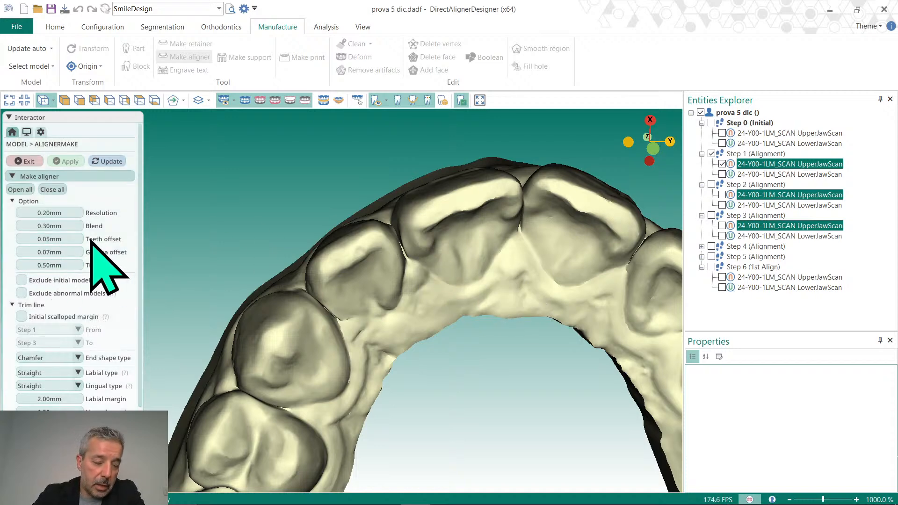
middle_click_drag(382, 301, 397, 347)
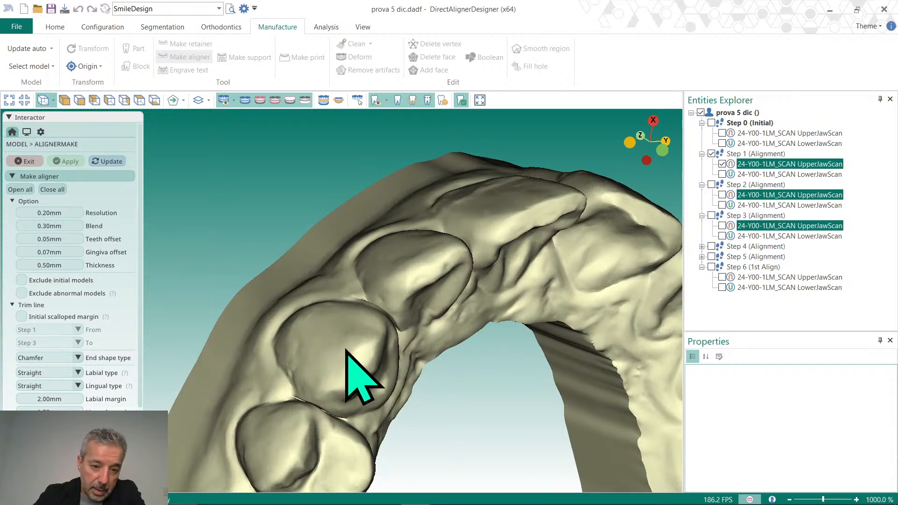
middle_click_drag(332, 343, 421, 338)
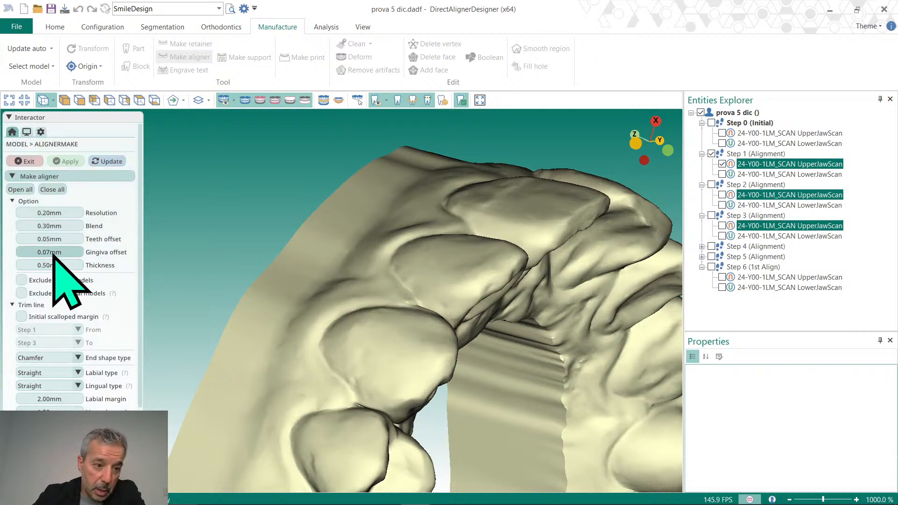
mouse_move(54, 253)
left_mouse_down()
mouse_move(34, 253)
mouse_move(50, 254)
left_mouse_up()
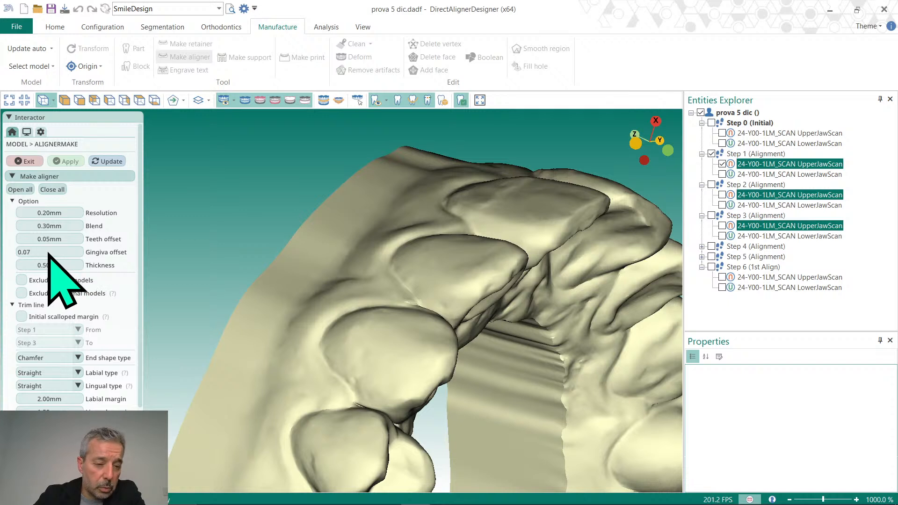
left_click(59, 238)
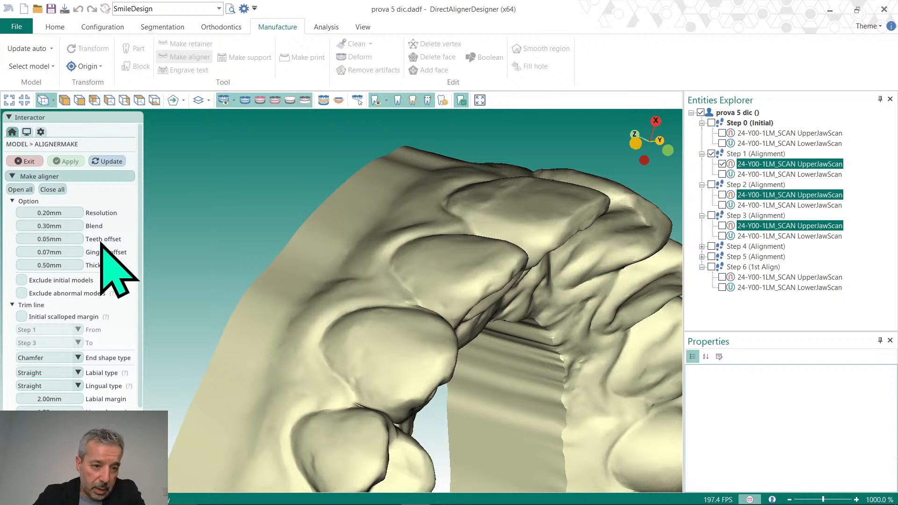
right_click_drag(517, 297, 544, 319)
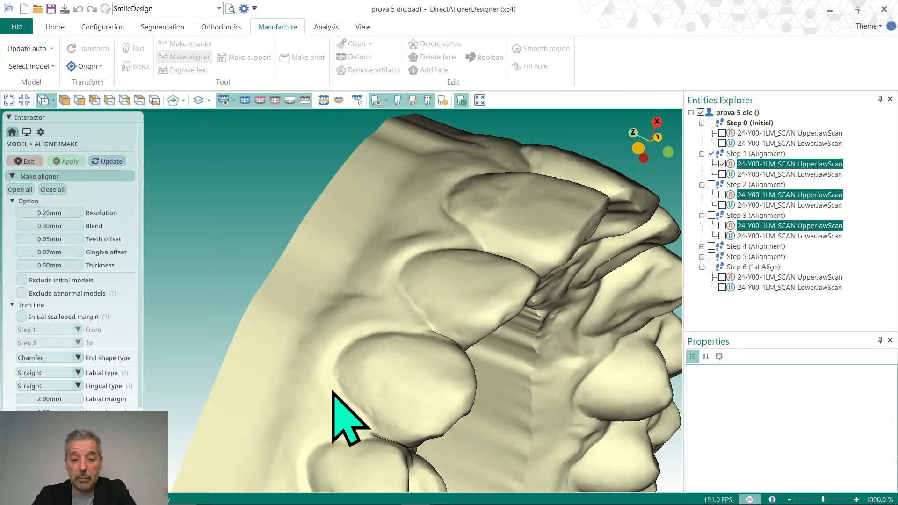
scroll(414, 351, "down", 2)
middle_click_drag(409, 342, 406, 330)
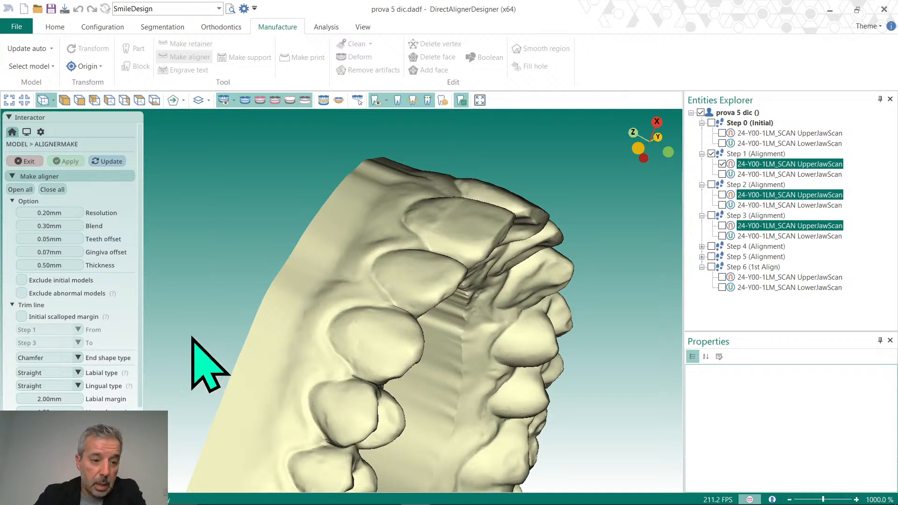
Review the trim line's end shape and labial type options, keeping Chamfer and Straight selected.
scroll(77, 327, "down", 3)
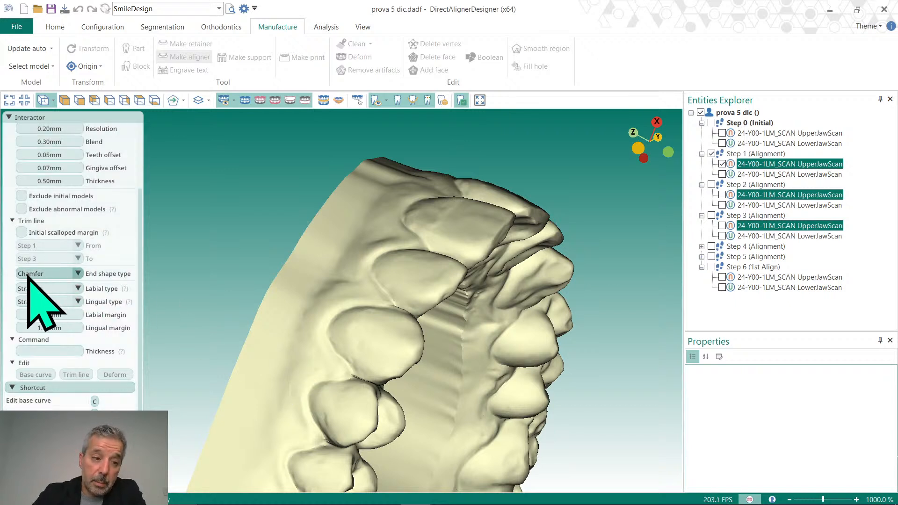
left_click(78, 273)
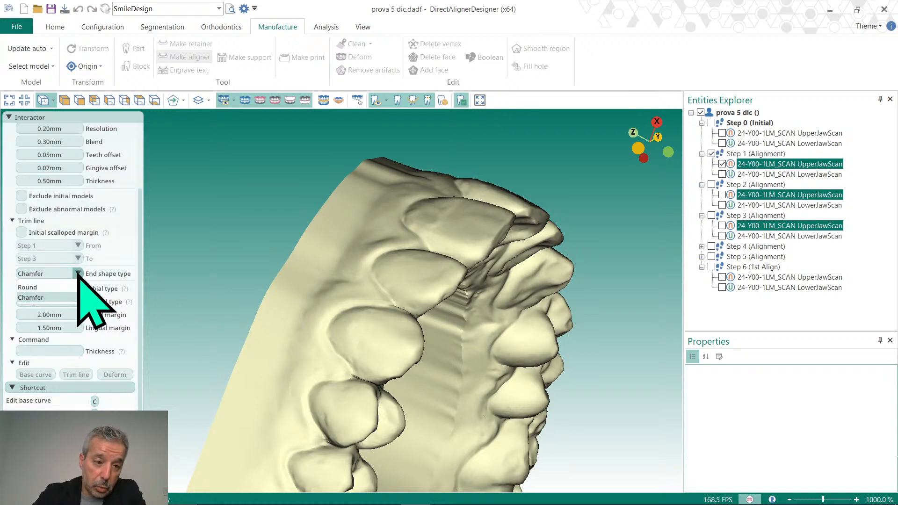
left_click(47, 298)
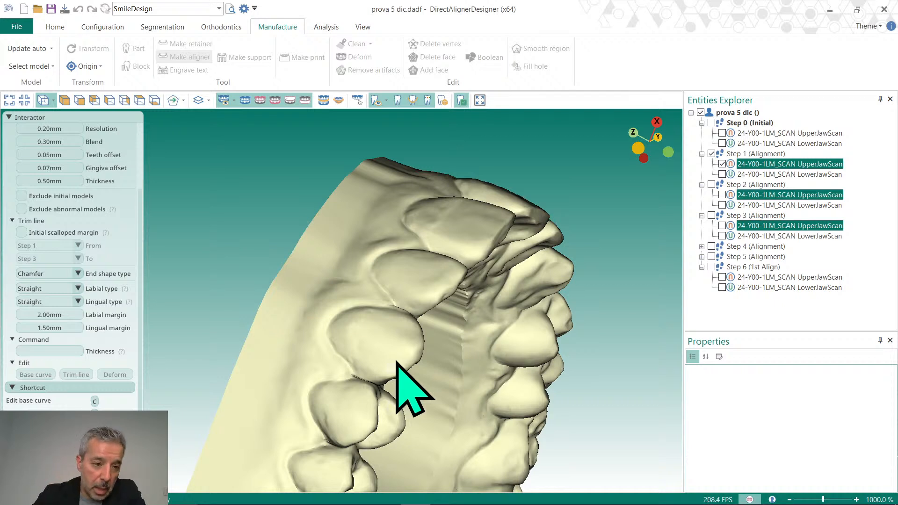
middle_click_drag(428, 360, 453, 335)
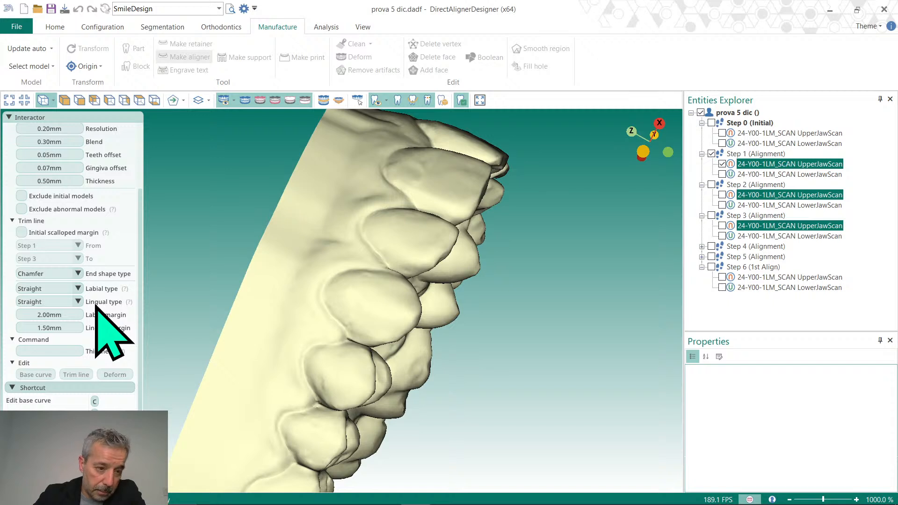
left_click(77, 288)
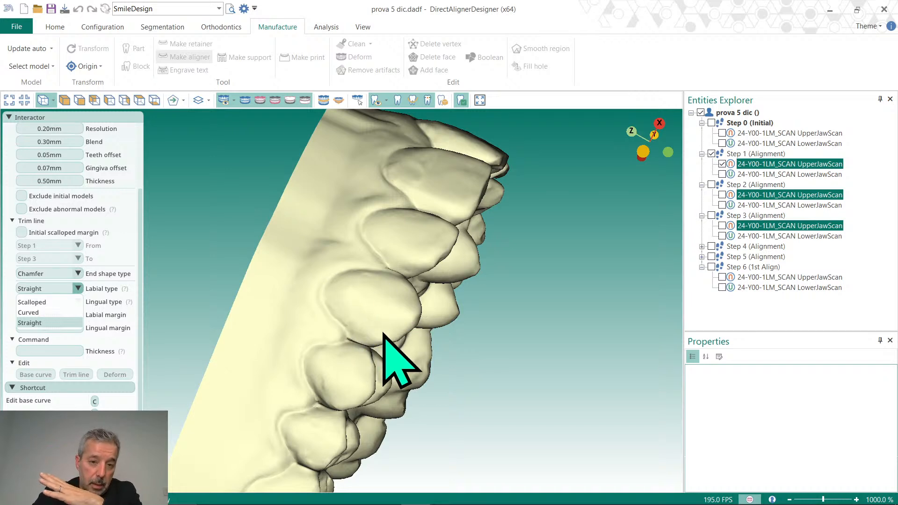
left_click(345, 318)
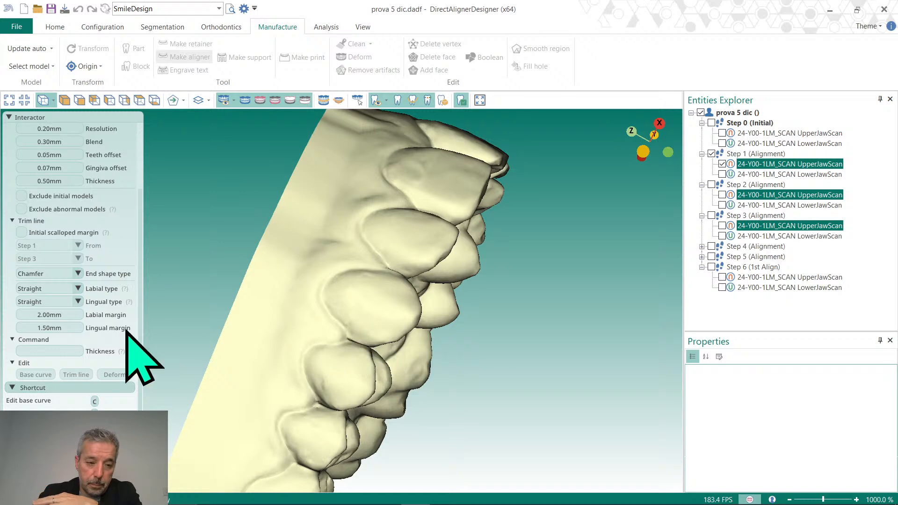
left_click(49, 290)
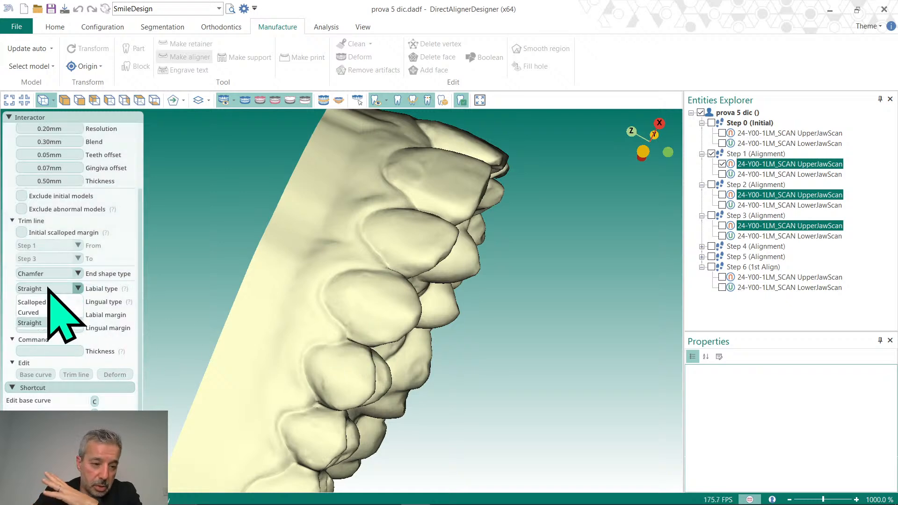
left_click(48, 289)
Generate the aligner preview with trim lines for the upper jaw scans of Steps 1 to 3 using the current settings.
middle_click_drag(405, 372, 330, 341)
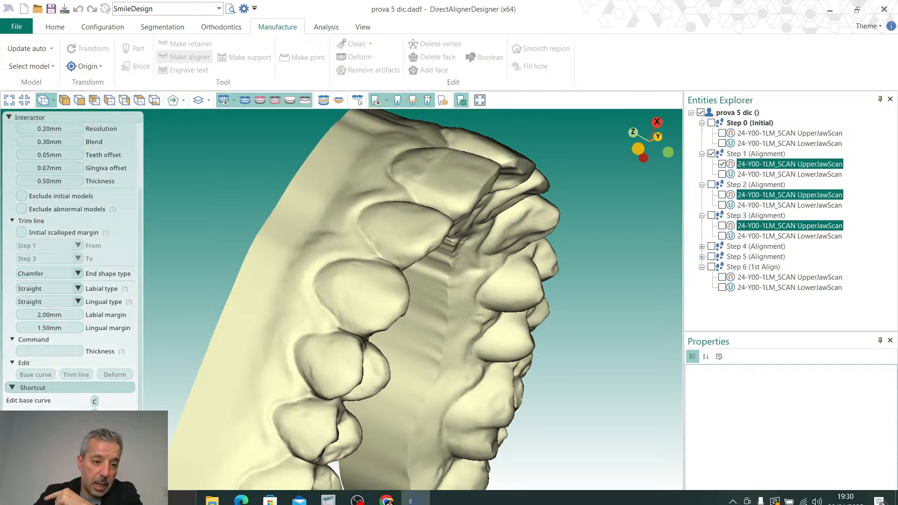
middle_click_drag(493, 398, 397, 380)
scroll(424, 335, "down", 3)
middle_click_drag(425, 336, 377, 402)
scroll(21, 330, "up", 3)
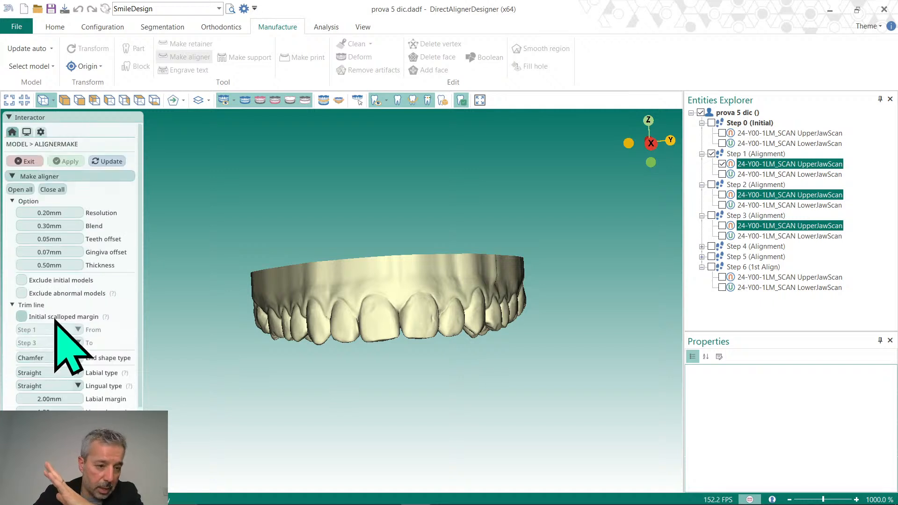
left_click(107, 162)
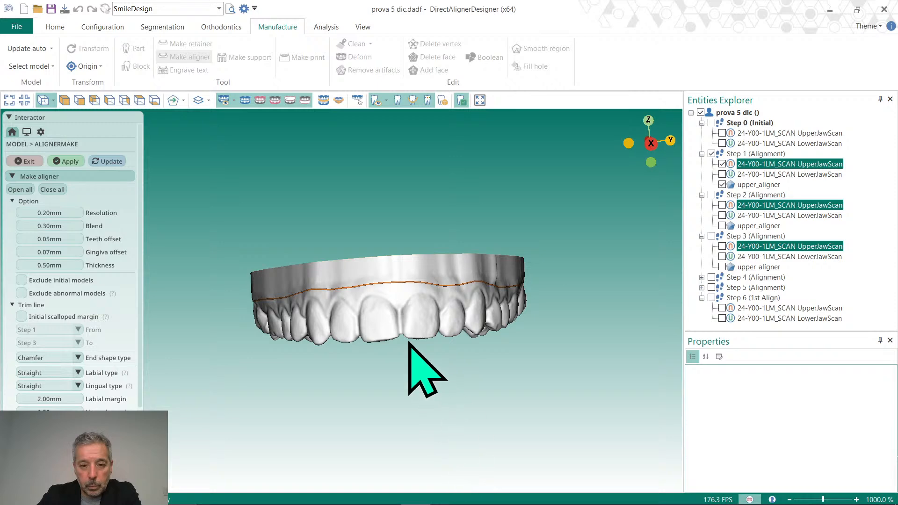
Examine the blended contact areas between the upper front teeth on the Step 1 aligner preview from the occlusal side.
scroll(365, 306, "up", 2)
scroll(365, 306, "up", 2)
right_click_drag(437, 391, 406, 201)
scroll(421, 150, "up", 3)
middle_click_drag(421, 150, 401, 316)
right_click_drag(401, 316, 430, 338)
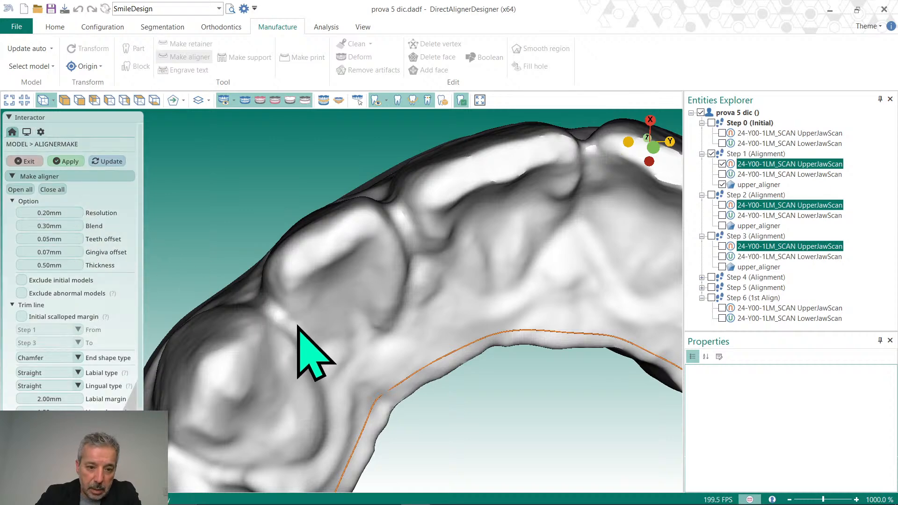
right_click_drag(397, 224, 399, 281)
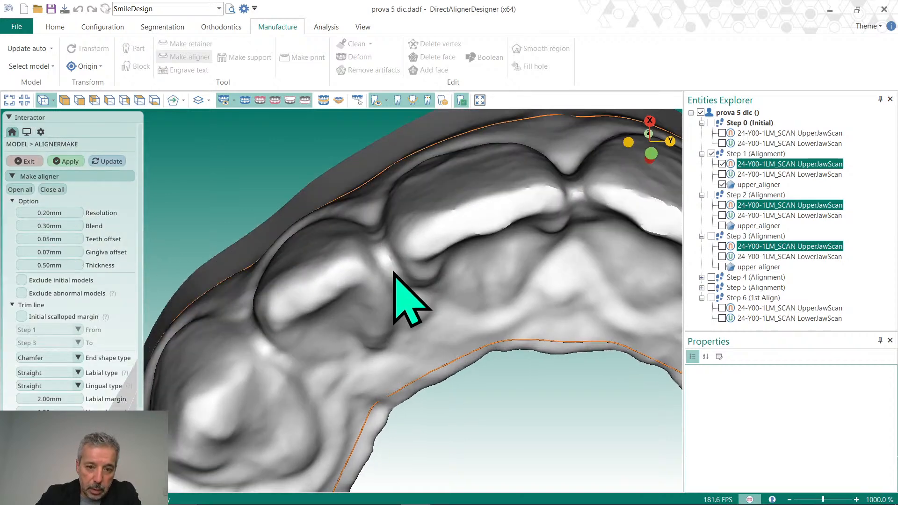
right_click_drag(482, 276, 401, 158)
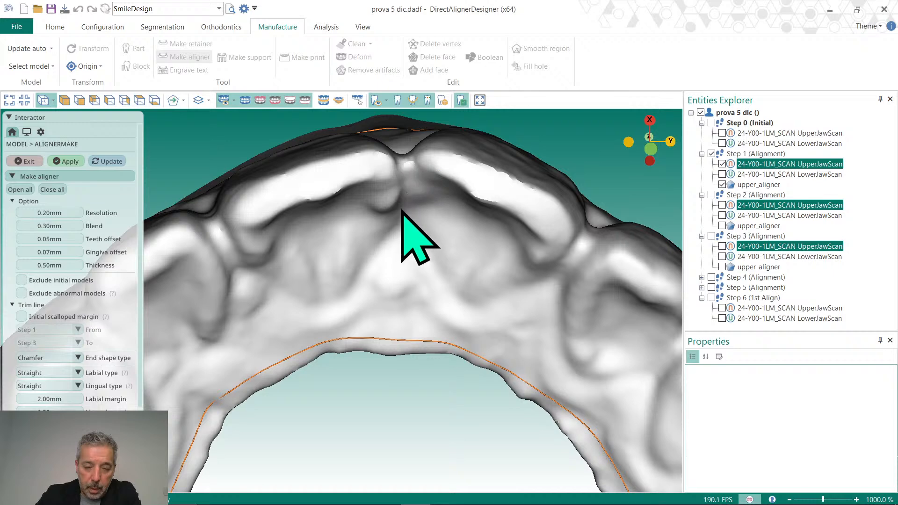
Inspect the course of the proposed trim line along the labial, posterior and lingual sides of the Step 1 aligner preview.
right_click_drag(549, 291, 358, 350)
right_click_drag(484, 293, 687, 360)
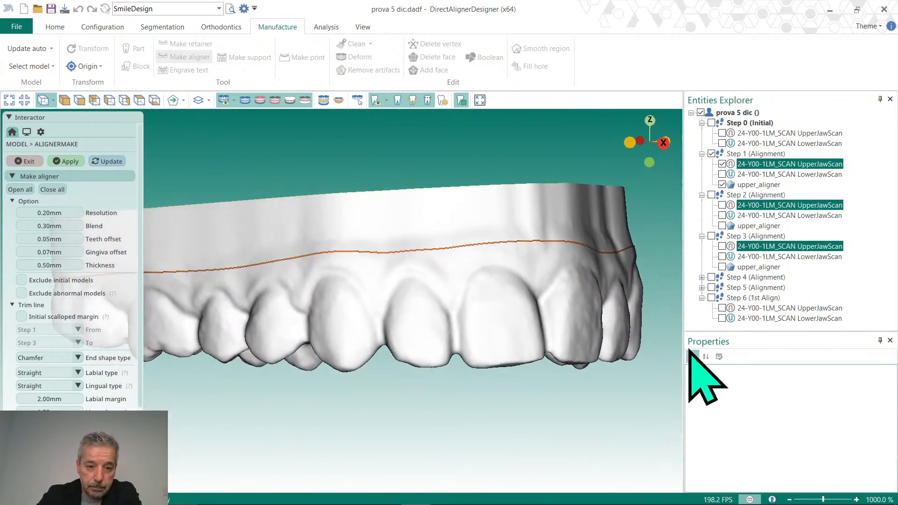
right_click_drag(415, 351, 457, 366)
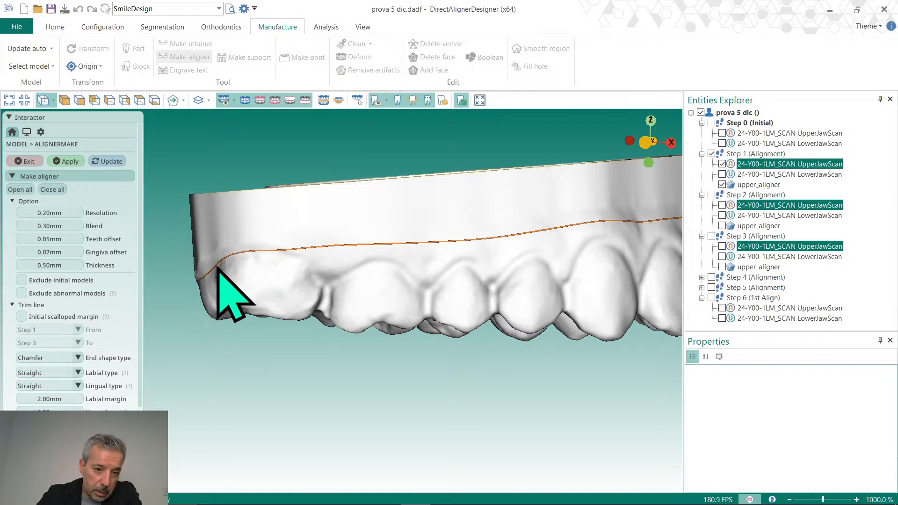
right_click_drag(360, 274, 268, 293)
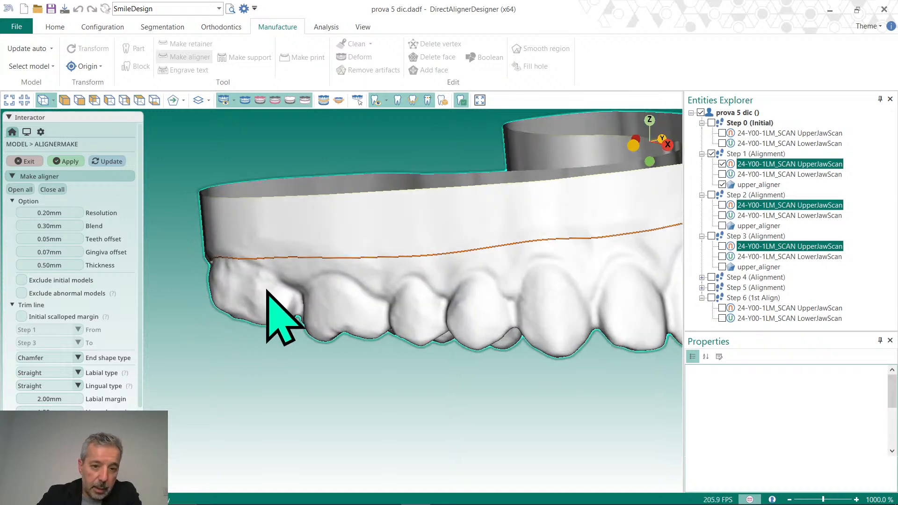
scroll(394, 287, "down", 3)
right_click_drag(395, 287, 369, 278)
right_click_drag(500, 295, 501, 218)
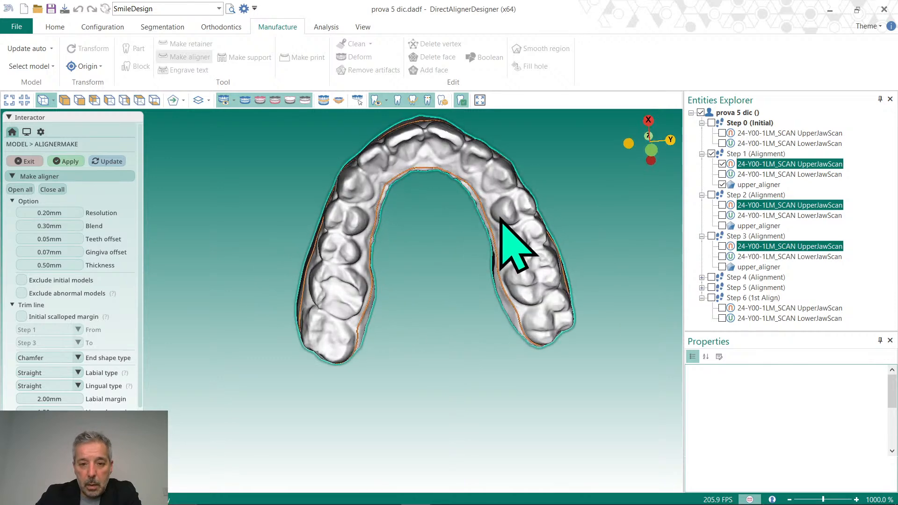
Check the Step 1 aligner preview from the front and apply the aligner creation for Steps 1 to 3.
middle_click_drag(501, 219, 461, 274)
left_click(461, 274)
scroll(497, 260, "up", 3)
right_click_drag(496, 260, 524, 362)
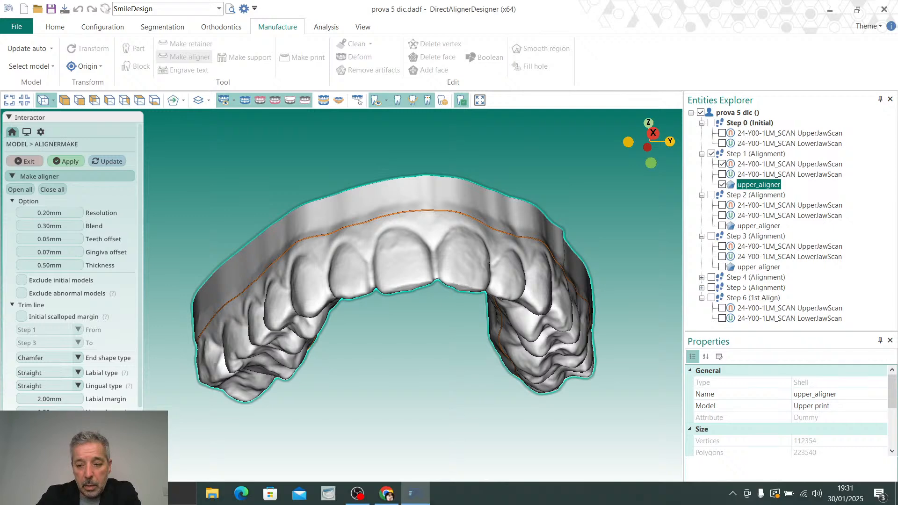
mouse_move(416, 318)
right_mouse_down()
mouse_move(530, 322)
mouse_move(406, 324)
right_mouse_up()
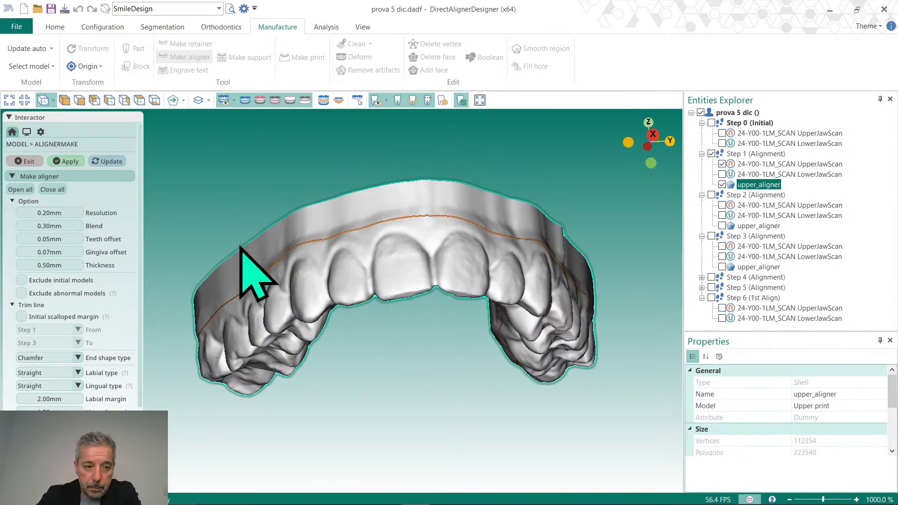
left_click(69, 161)
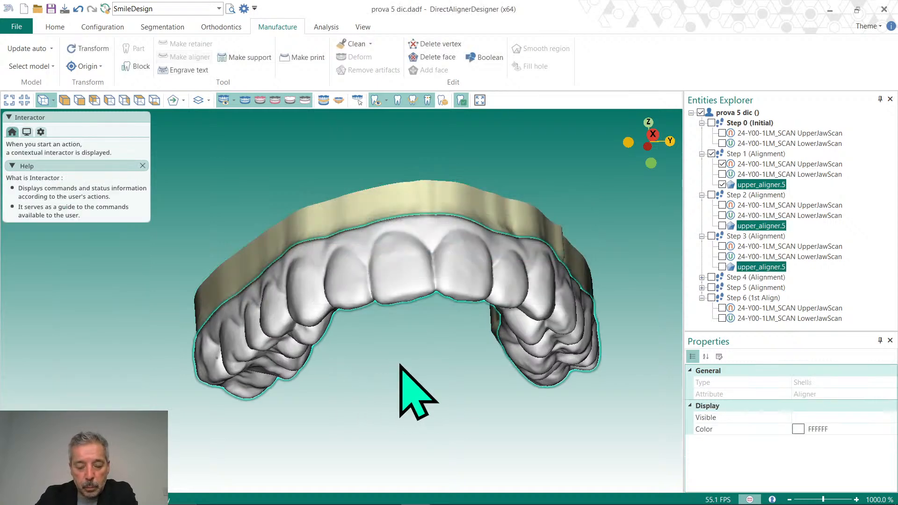
Select the finished Step 1 upper aligner and examine its trimmed edge against the jaw scan up close.
middle_click_drag(578, 293, 432, 321)
scroll(432, 321, "up", 10)
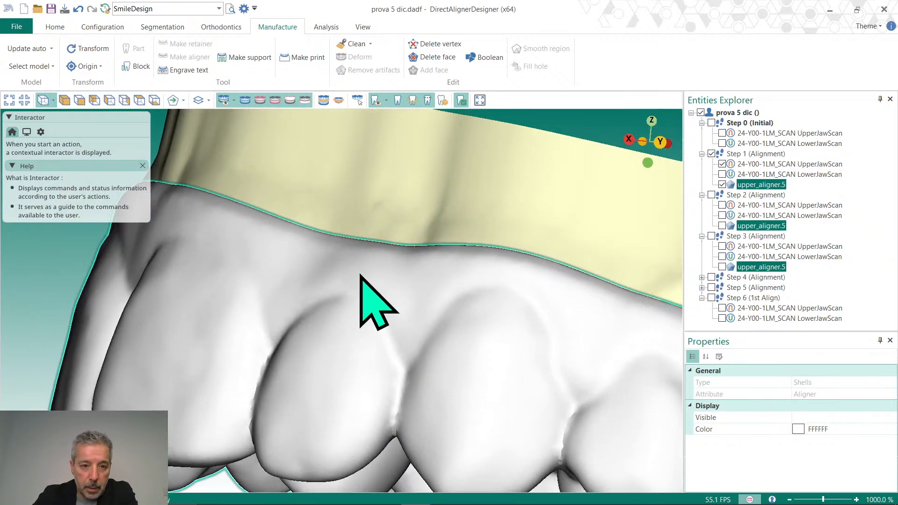
middle_click_drag(360, 275, 348, 298)
left_click(243, 223)
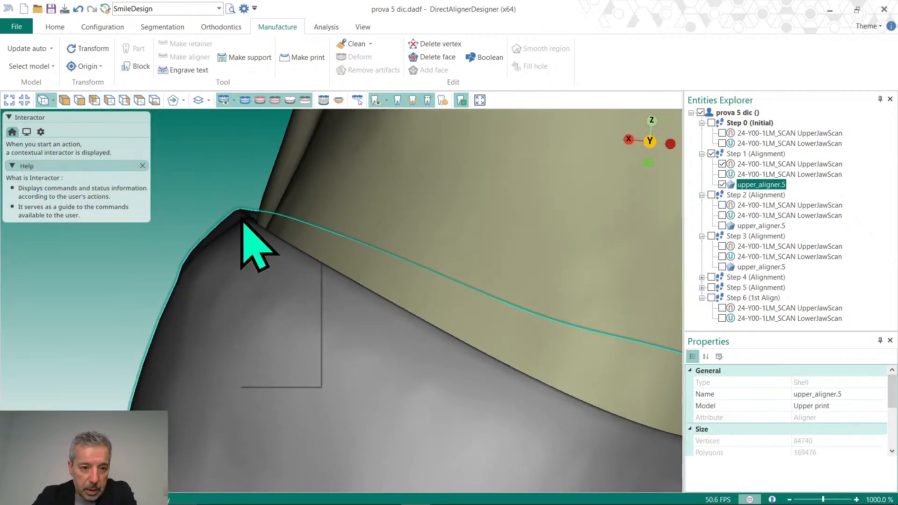
right_click(236, 221)
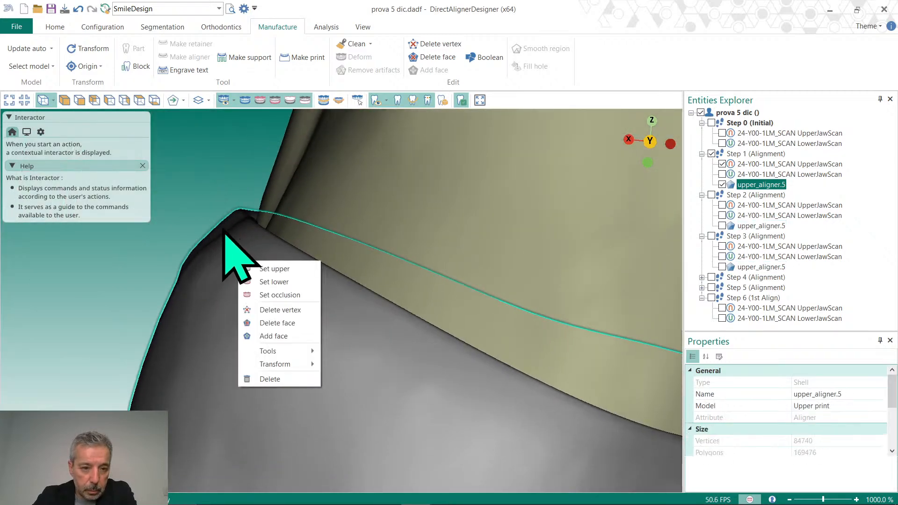
scroll(381, 290, "down", 1)
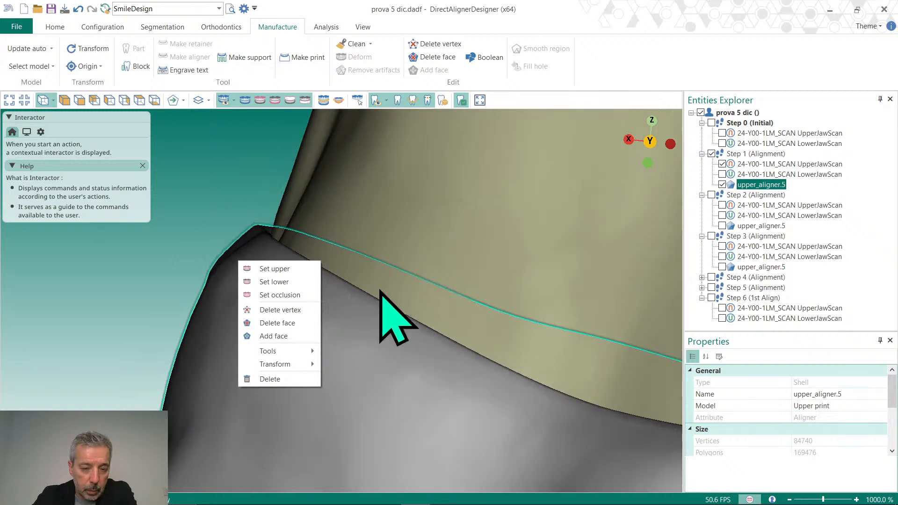
left_click(241, 196)
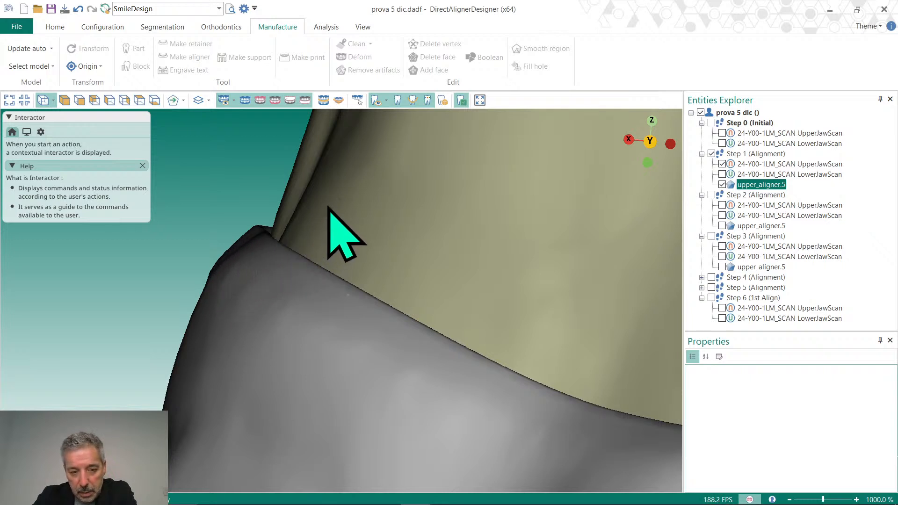
scroll(307, 304, "down", 4)
scroll(328, 320, "down", 4)
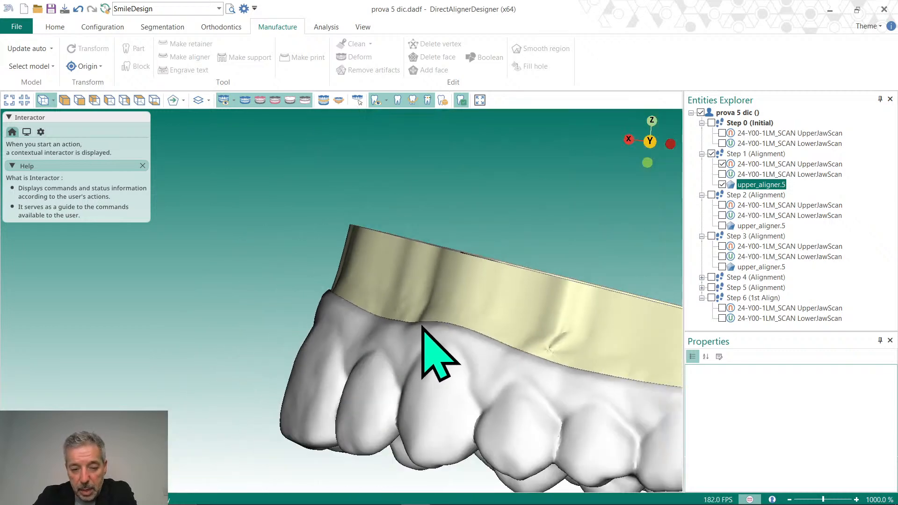
scroll(426, 343, "up", 4)
scroll(310, 301, "down", 4)
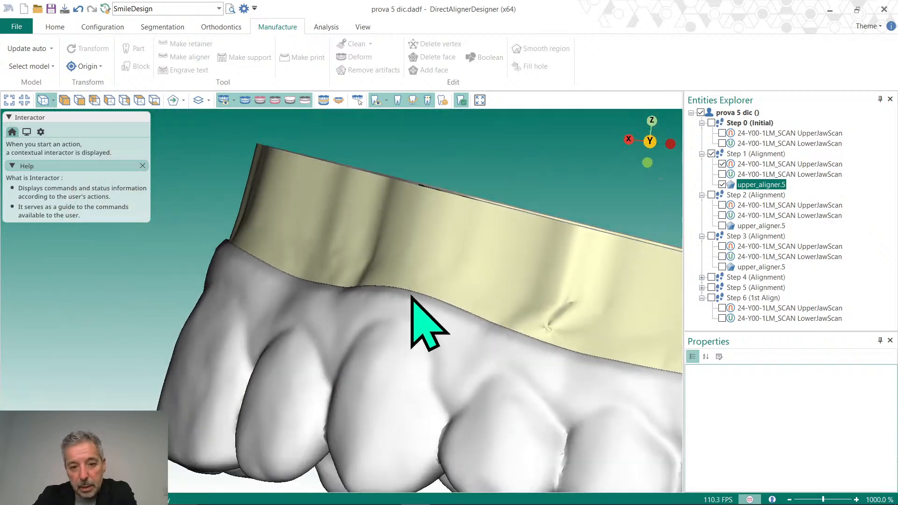
scroll(427, 307, "down", 4)
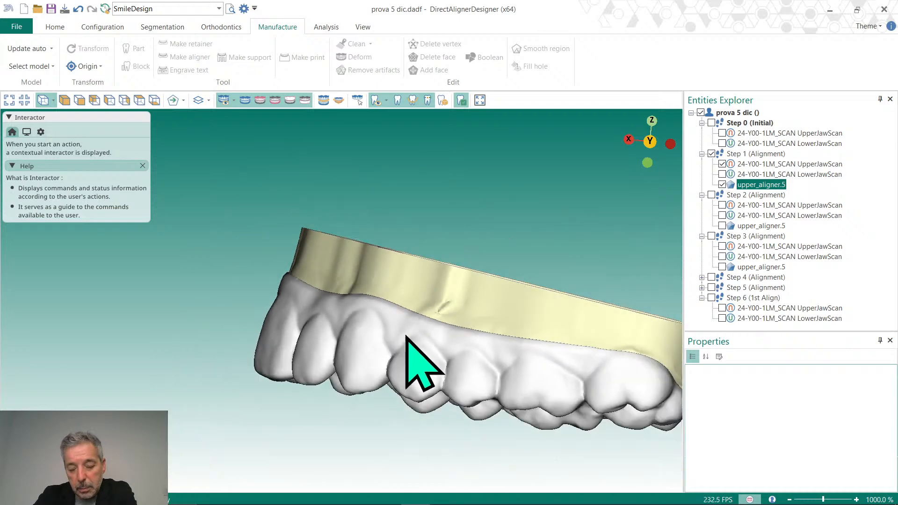
Hide the Step 1 upper jaw scan and examine the aligner's inner surface, trimmed edge and outer side on its own.
right_click_drag(406, 335, 571, 351)
middle_click_drag(571, 351, 330, 351)
right_click_drag(330, 351, 508, 381)
right_click_drag(675, 196, 527, 381)
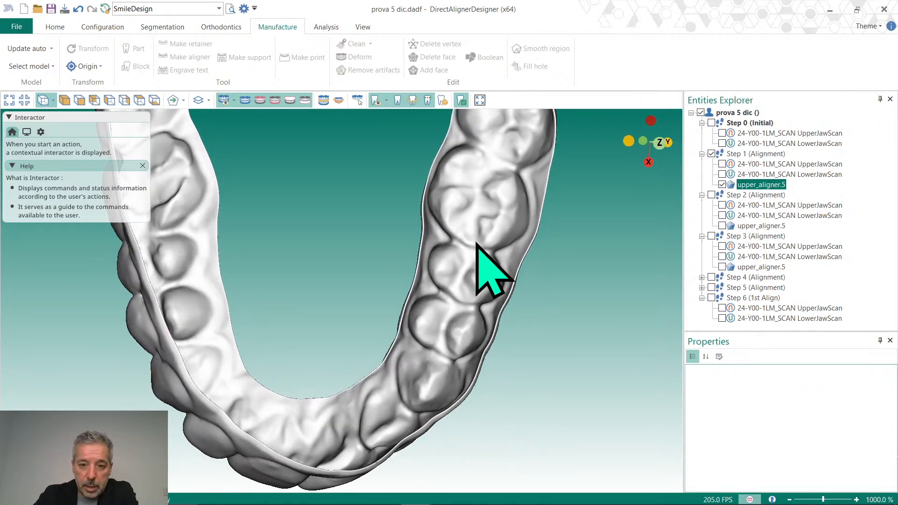
scroll(477, 243, "up", 3)
right_click_drag(442, 315, 565, 317)
scroll(449, 346, "down", 5)
right_click_drag(457, 345, 310, 360)
scroll(229, 336, "up", 2)
scroll(202, 355, "up", 3)
right_click_drag(203, 355, 294, 338)
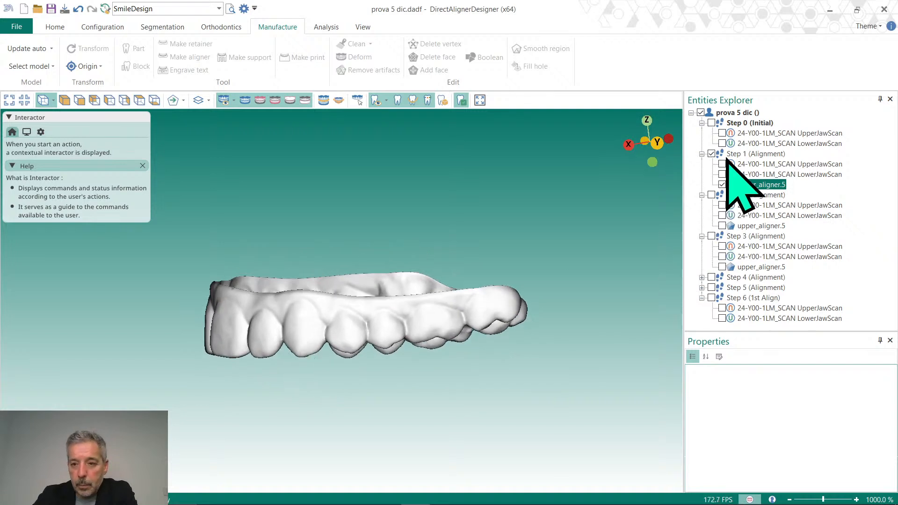
Show the Step 2 and Step 3 upper aligners and select them together with the Step 1 aligner.
left_click(722, 225)
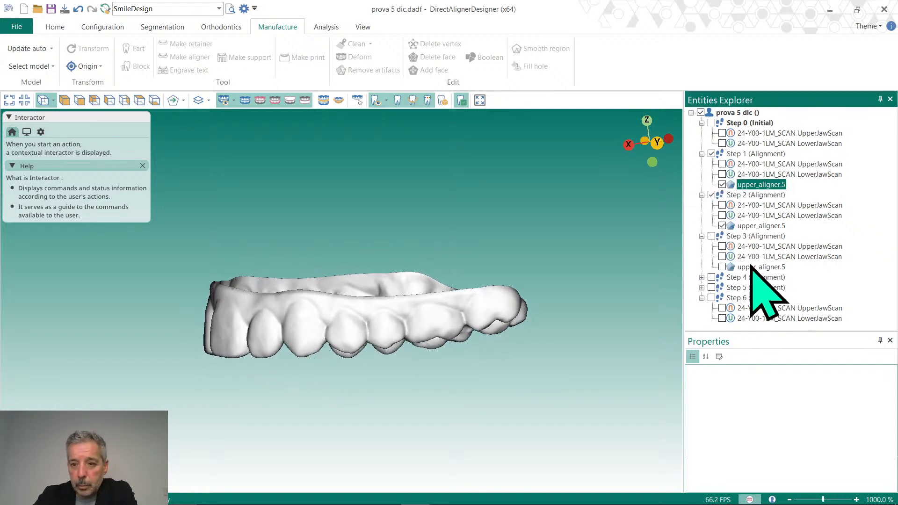
left_click(723, 267)
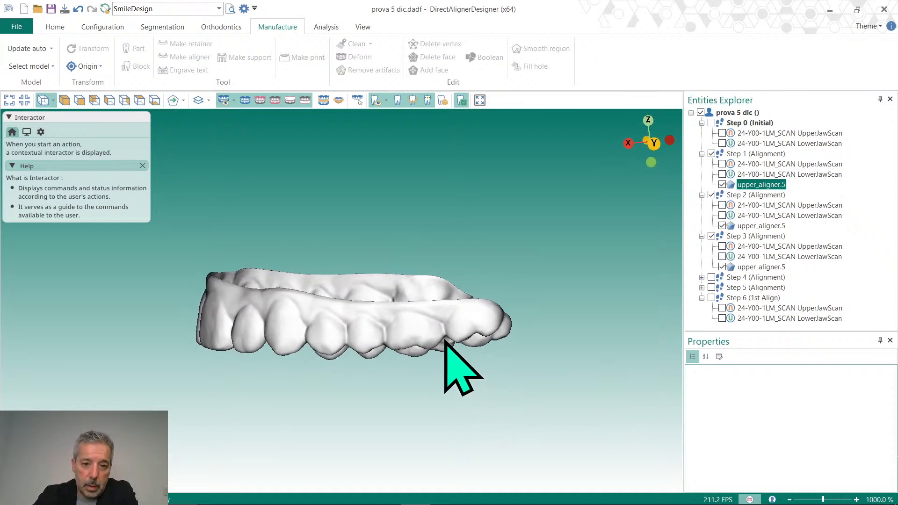
left_click(761, 267, "ctrl")
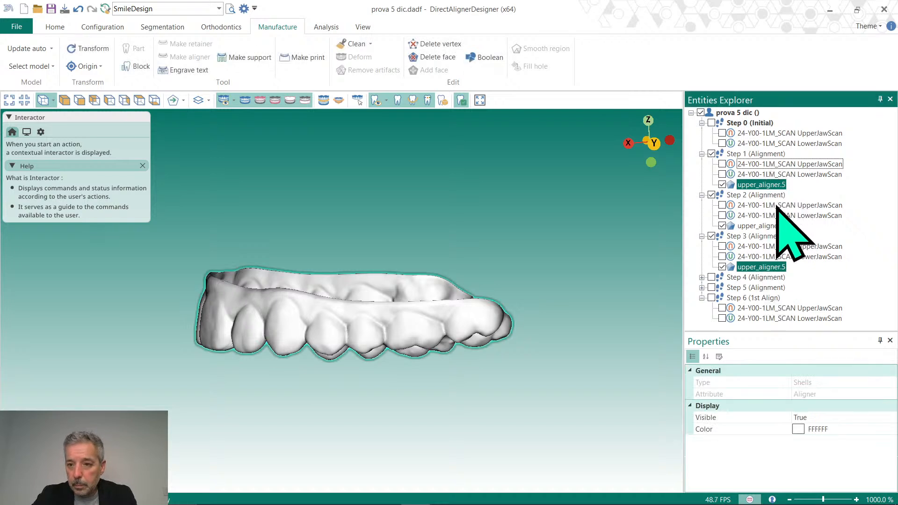
Set up text engraving on the three aligners with only the step number, leaving out the date, user text and thickness.
left_click(189, 70)
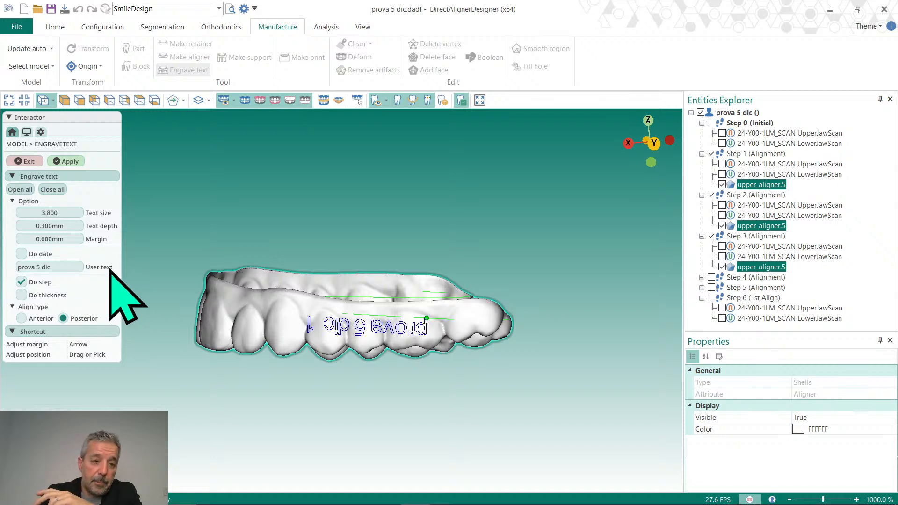
left_click(22, 254)
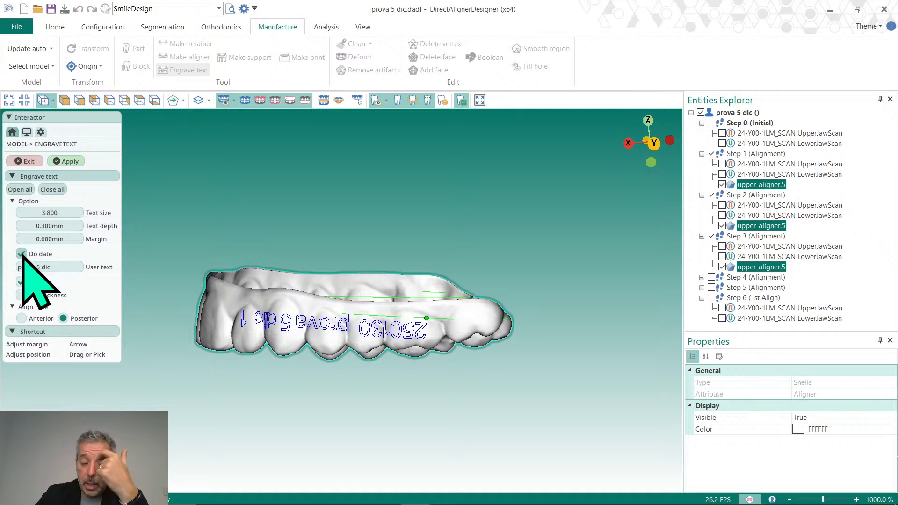
left_click(21, 254)
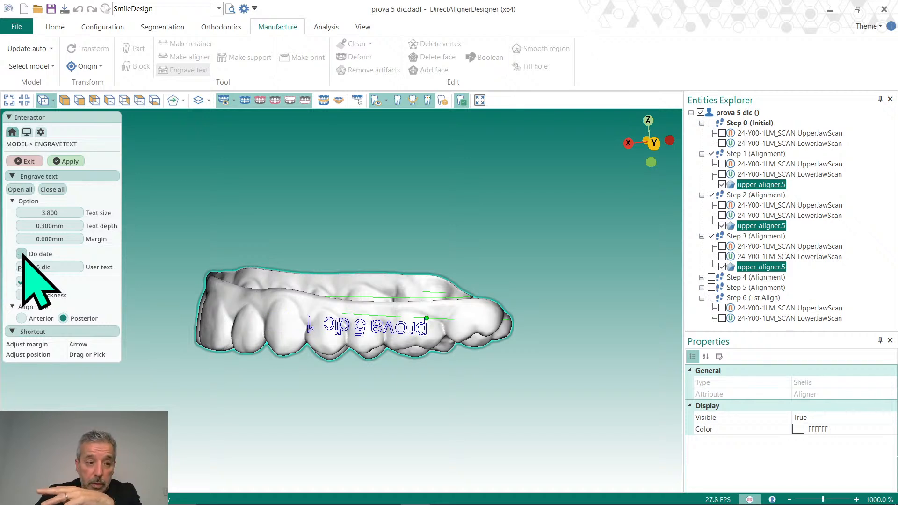
left_click(66, 267)
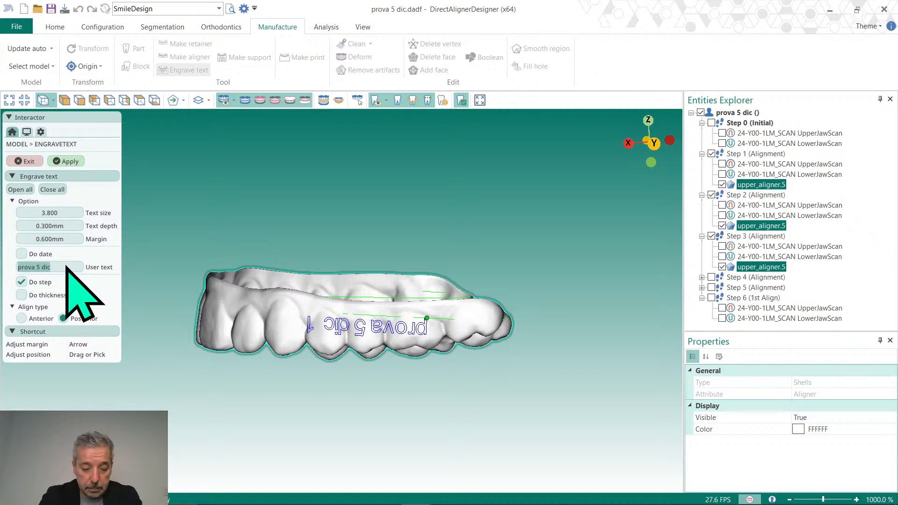
type("SN")
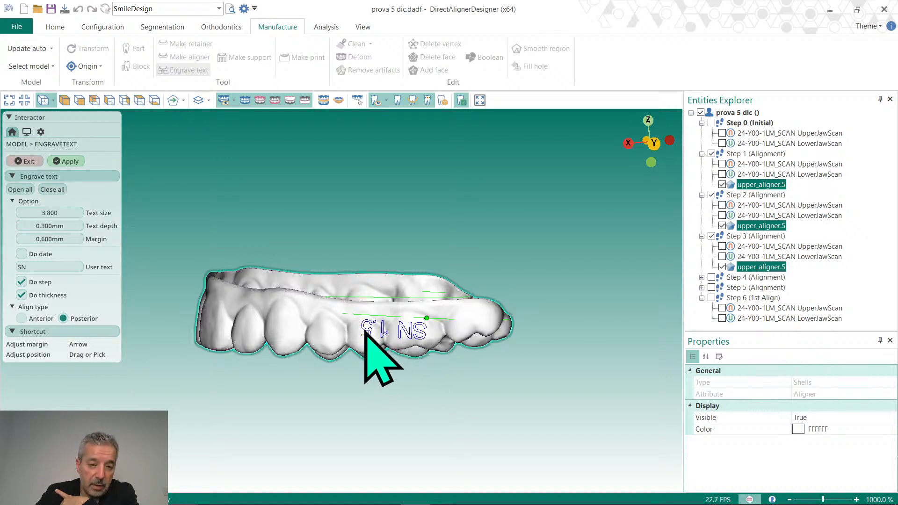
left_click(21, 295)
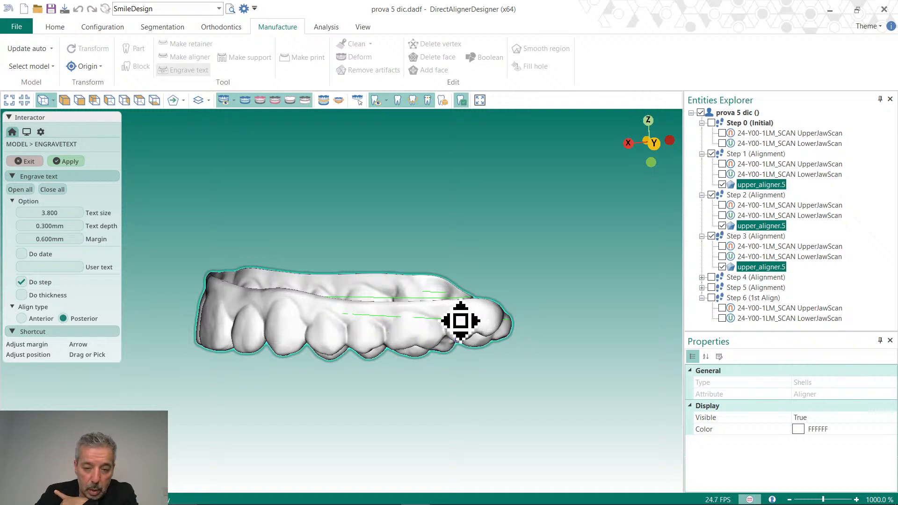
Position the step number on the outer side of the first molar with a 0.900 mm margin and apply the engraving.
left_click(412, 323)
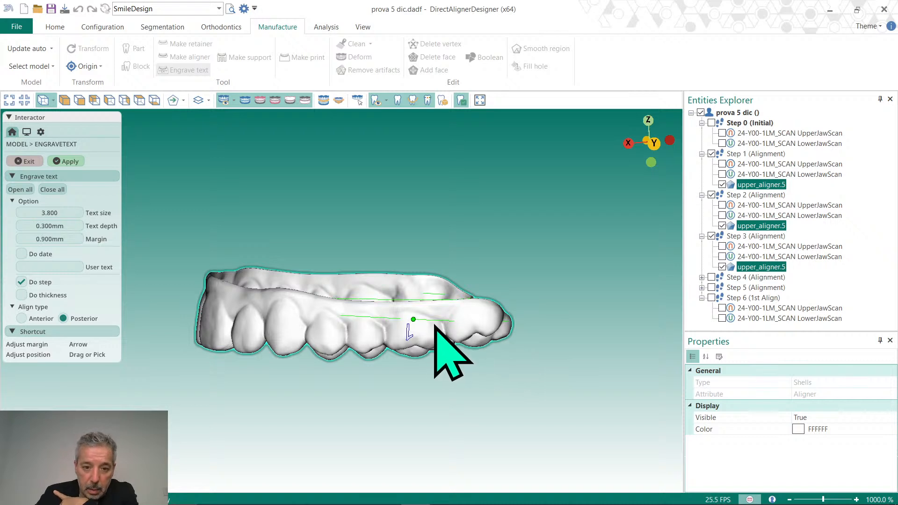
key("Up")
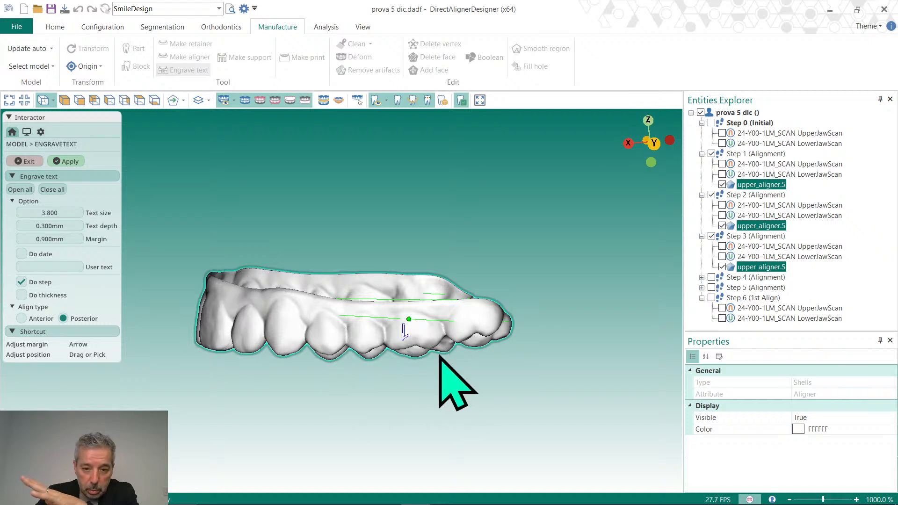
left_click(75, 161)
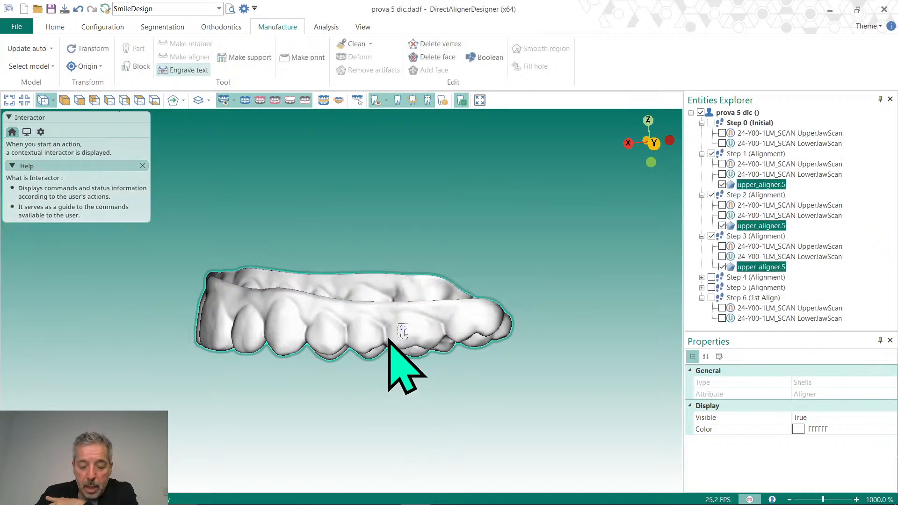
Check the engraved number on each of the Step 1, Step 2 and Step 3 aligners by displaying them one at a time.
scroll(388, 338, "up", 4)
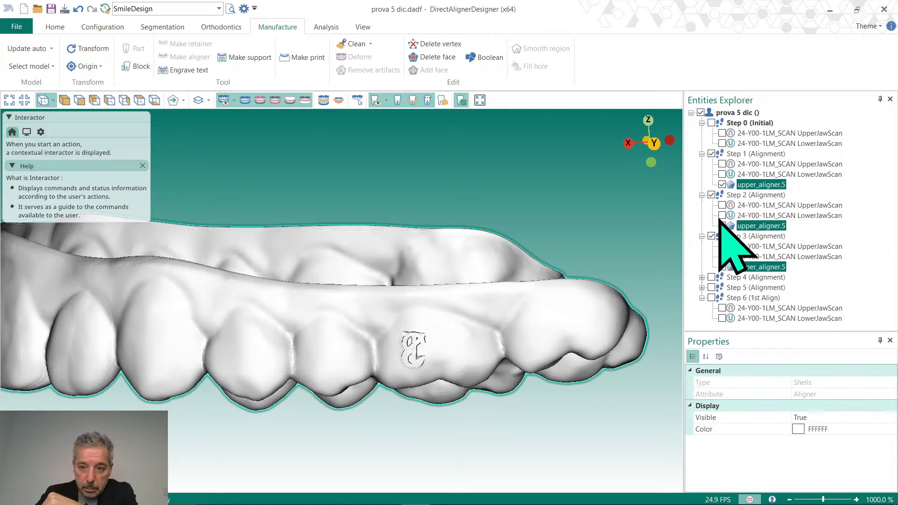
left_click(804, 190)
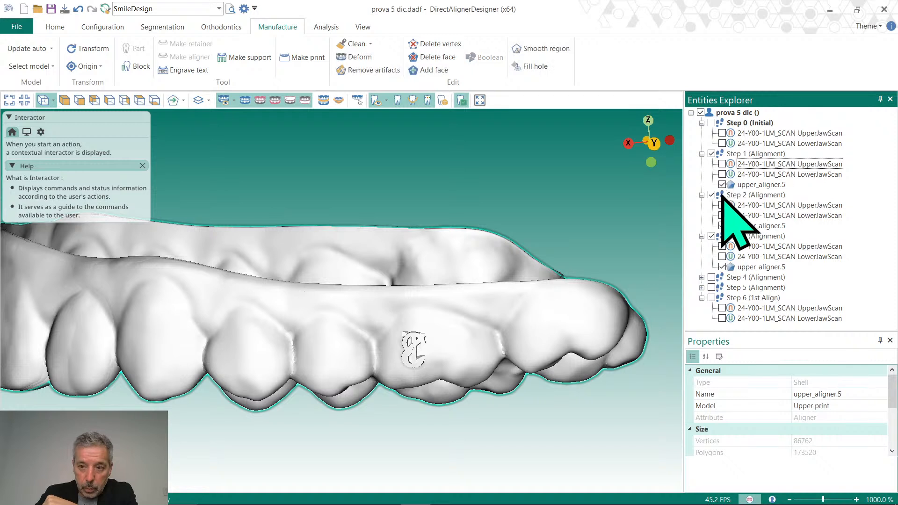
left_click(721, 225)
left_click(721, 267)
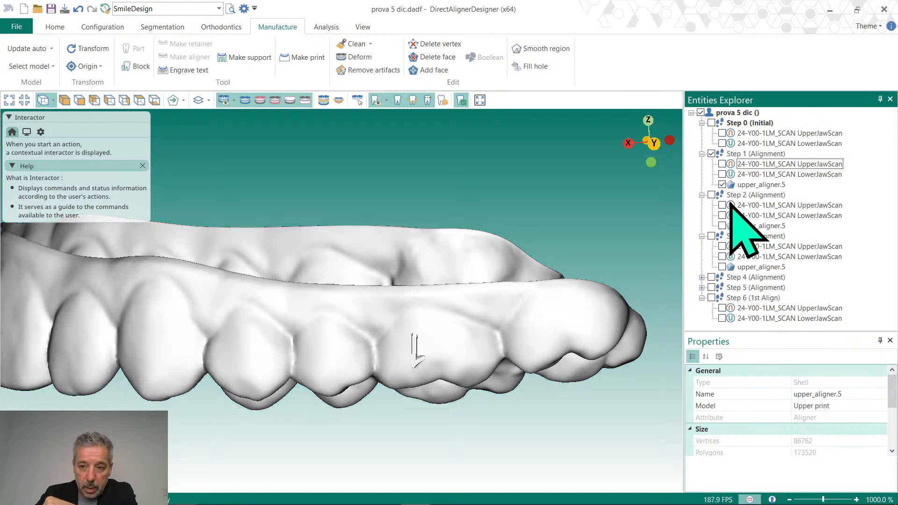
left_click(721, 184)
left_click(721, 226)
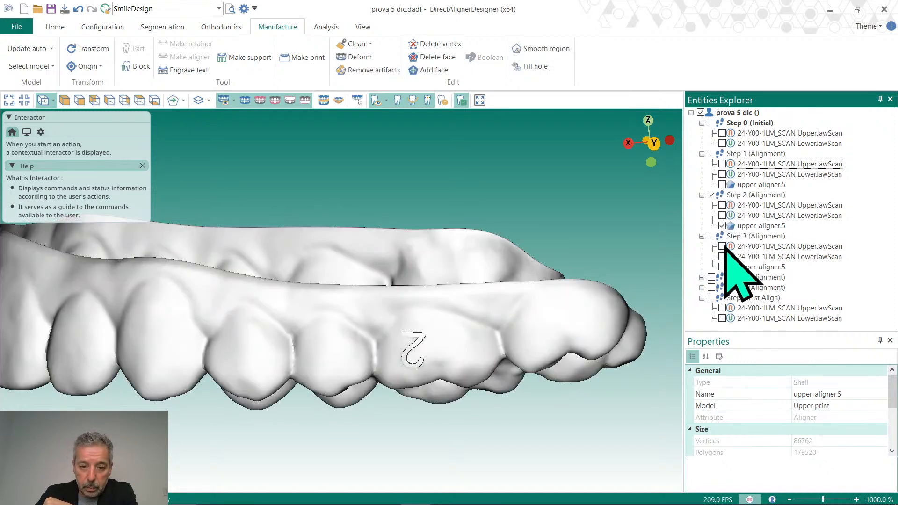
left_click(721, 226)
left_click(722, 266)
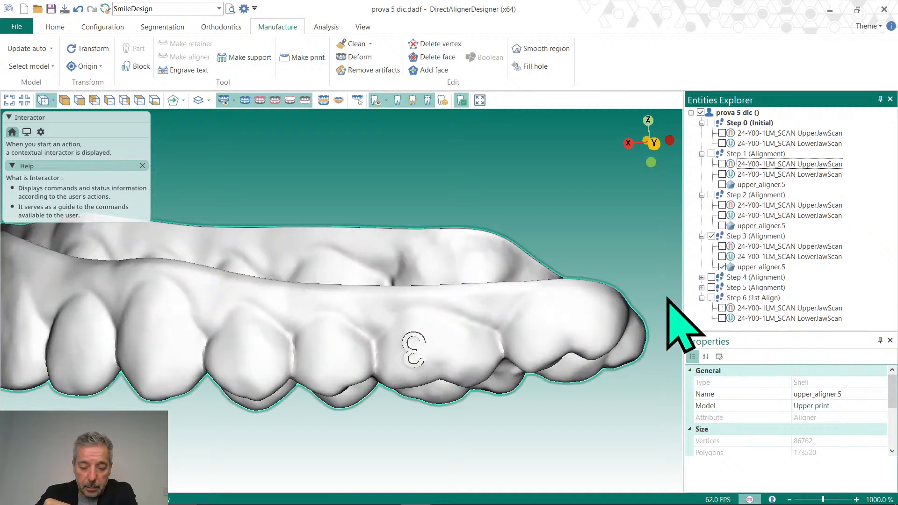
scroll(424, 356, "down", 3)
middle_click_drag(430, 359, 483, 361)
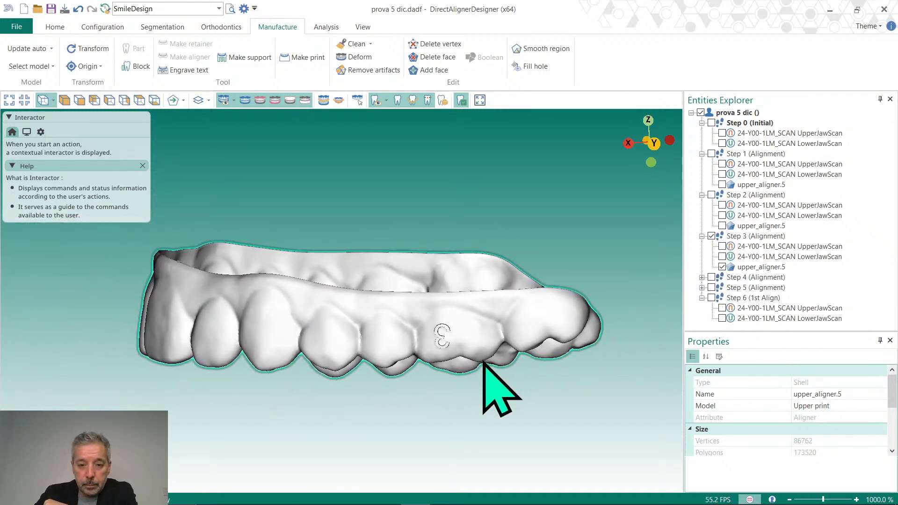
Show the Step 1 and Step 2 aligners again alongside Step 3 and select all three upper aligners.
left_click(722, 184)
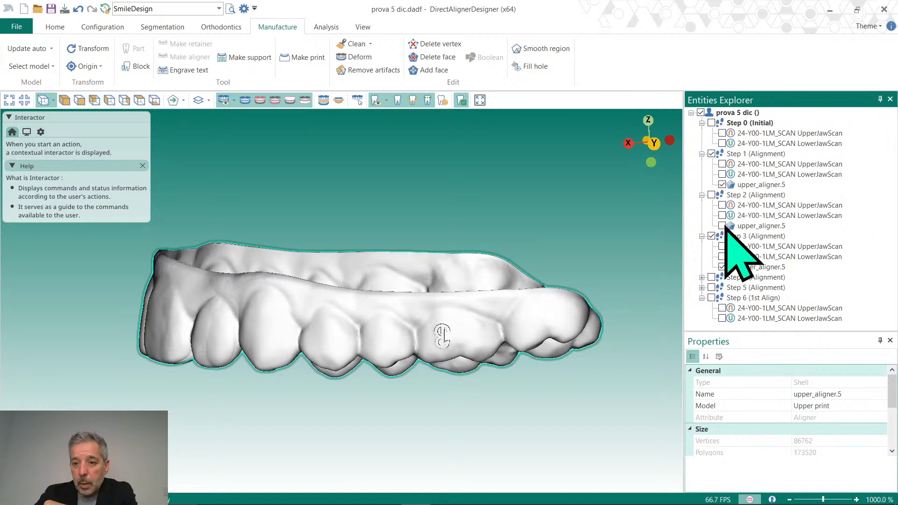
left_click(722, 226)
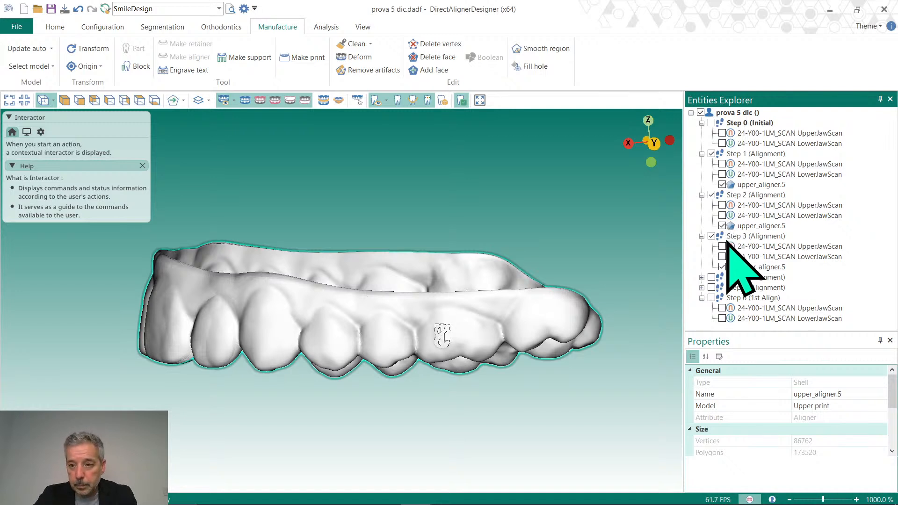
left_click(760, 267)
left_click(760, 226, "ctrl")
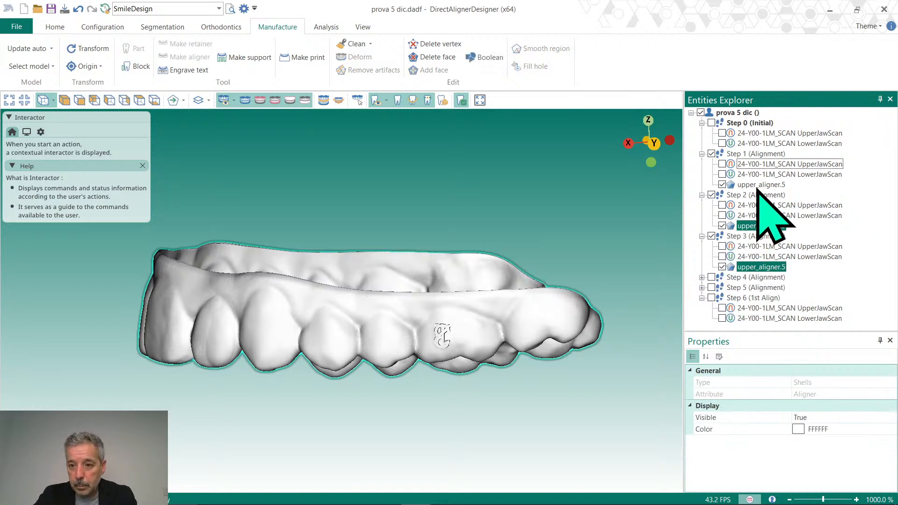
left_click(759, 184, "ctrl")
Generate a preview of printing supports for the three selected aligners and dismiss the island warning.
mouse_move(655, 503)
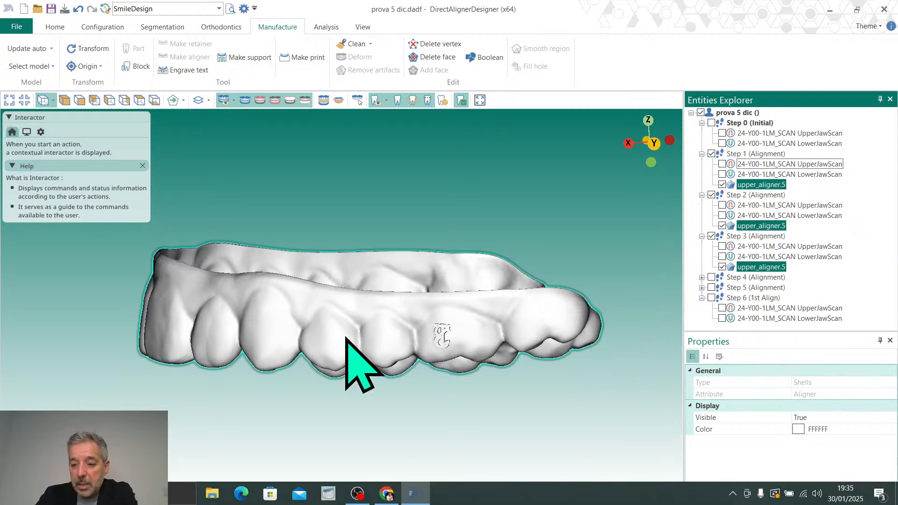
middle_click_drag(388, 341, 458, 262)
scroll(407, 279, "down", 3)
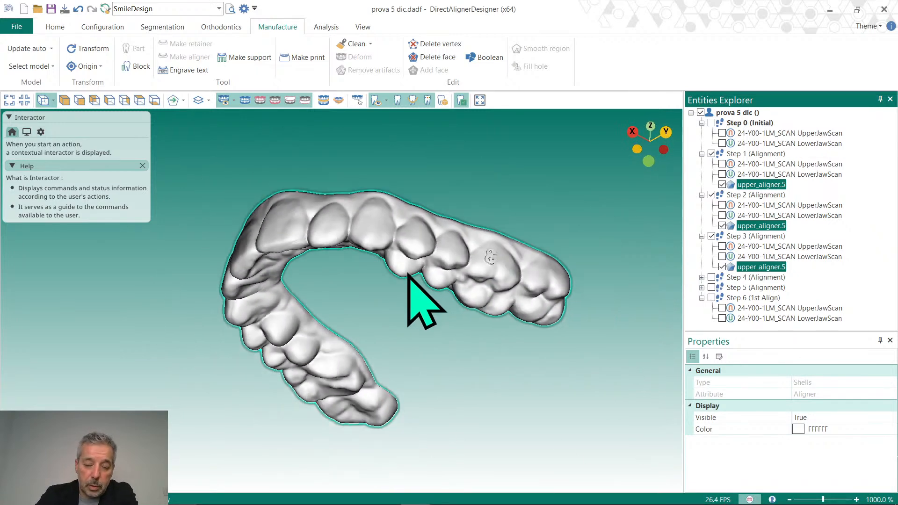
middle_click_drag(410, 281, 391, 321)
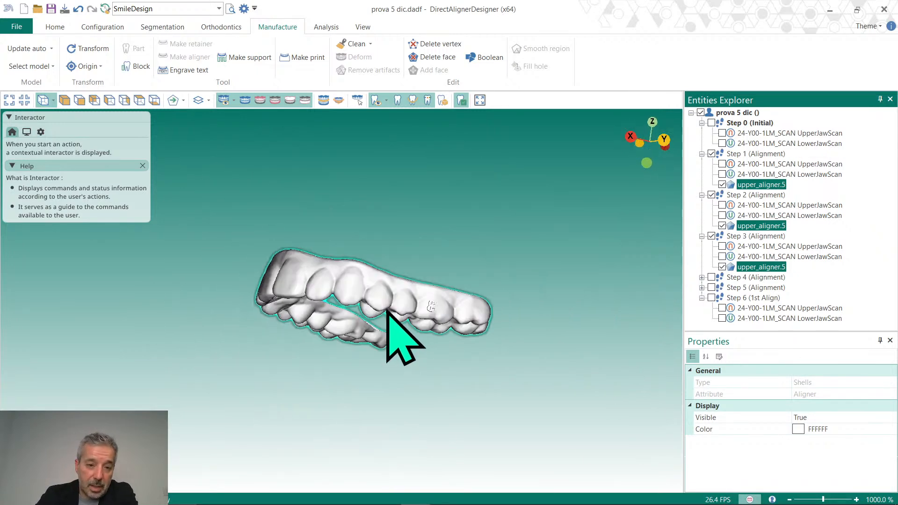
left_click(245, 58)
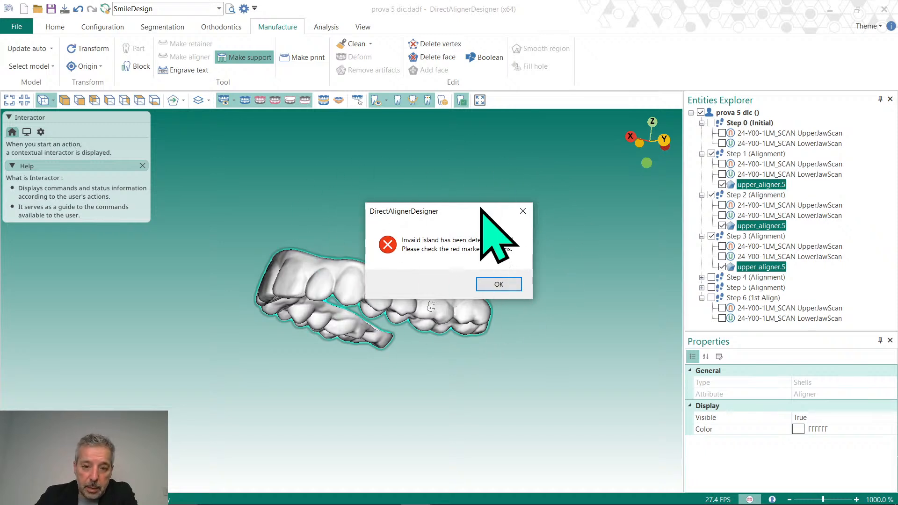
left_click(497, 286)
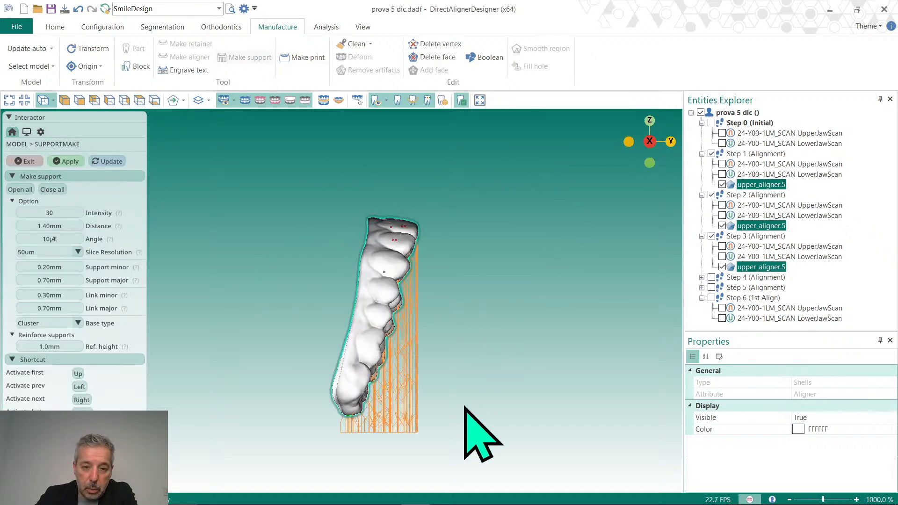
Examine the red-marked island points around the front teeth of the supported aligner from the side and up close.
scroll(403, 278, "up", 3)
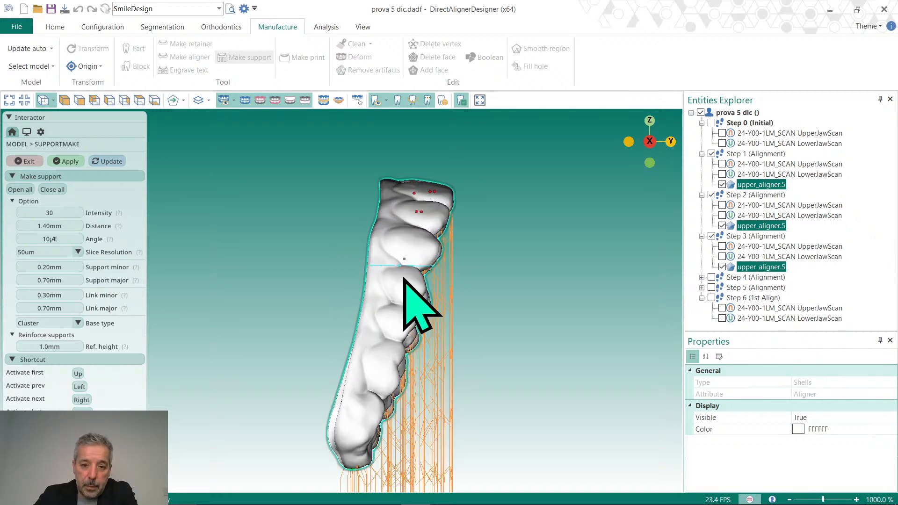
middle_click_drag(479, 300, 451, 278)
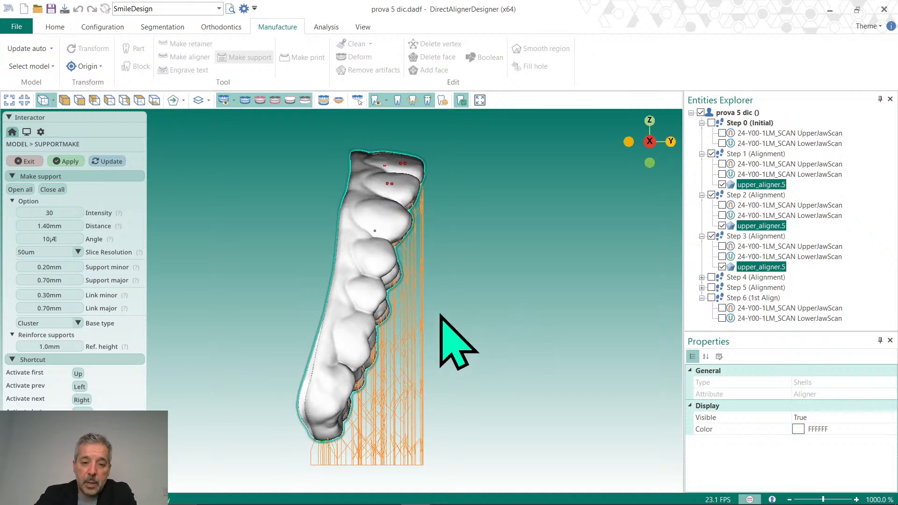
mouse_move(444, 305)
middle_mouse_down()
mouse_move(483, 310)
mouse_move(385, 293)
mouse_move(391, 302)
mouse_move(518, 298)
mouse_move(349, 256)
mouse_move(351, 290)
mouse_move(407, 310)
mouse_move(441, 297)
middle_mouse_up()
scroll(310, 304, "up", 6)
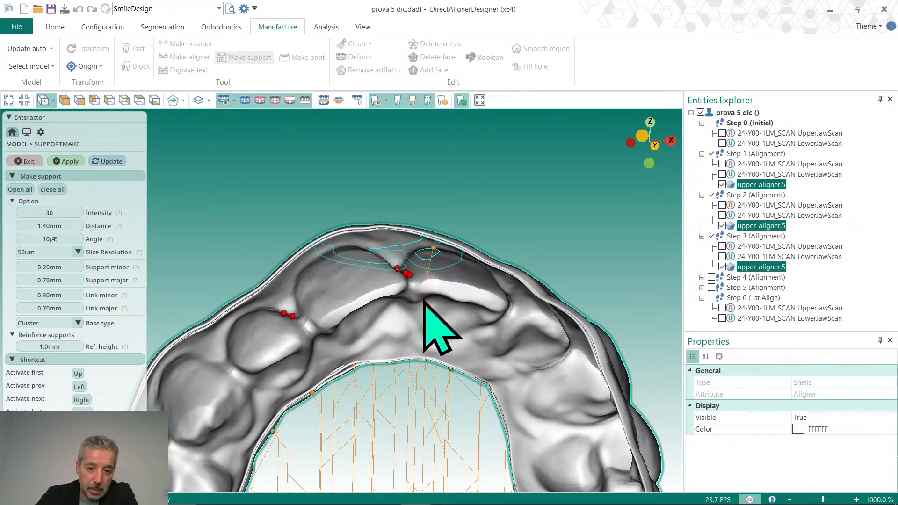
scroll(469, 323, "down", 5)
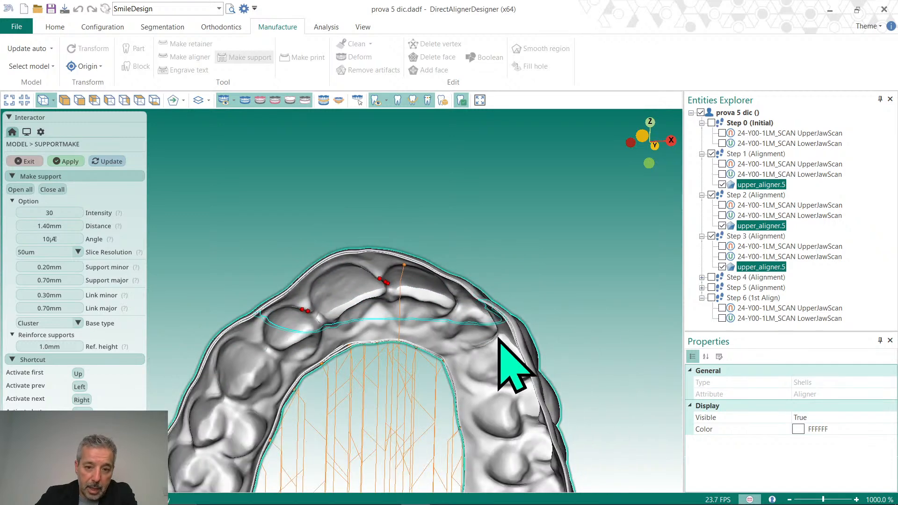
Inspect the support structures and their contact points along both sides of the arch and from the occlusal side.
right_click_drag(499, 337, 392, 345)
middle_click_drag(413, 332, 422, 259)
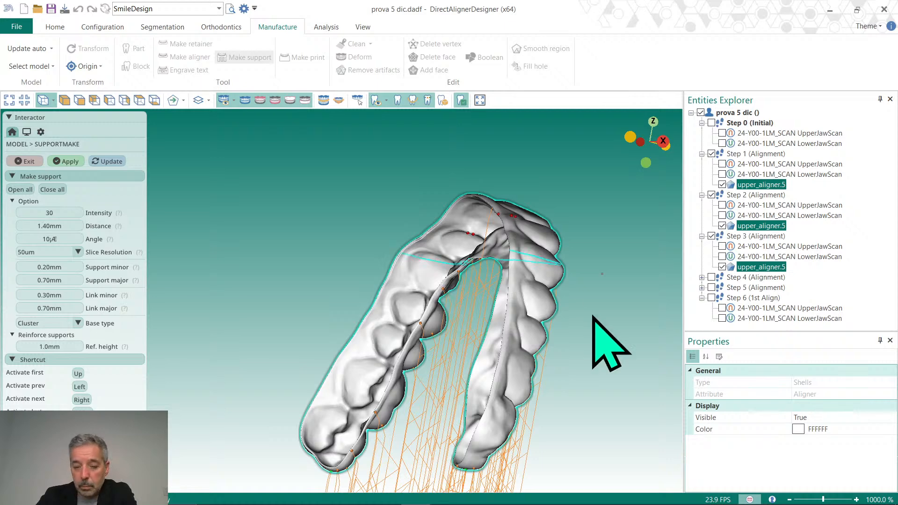
right_click_drag(597, 341, 429, 314)
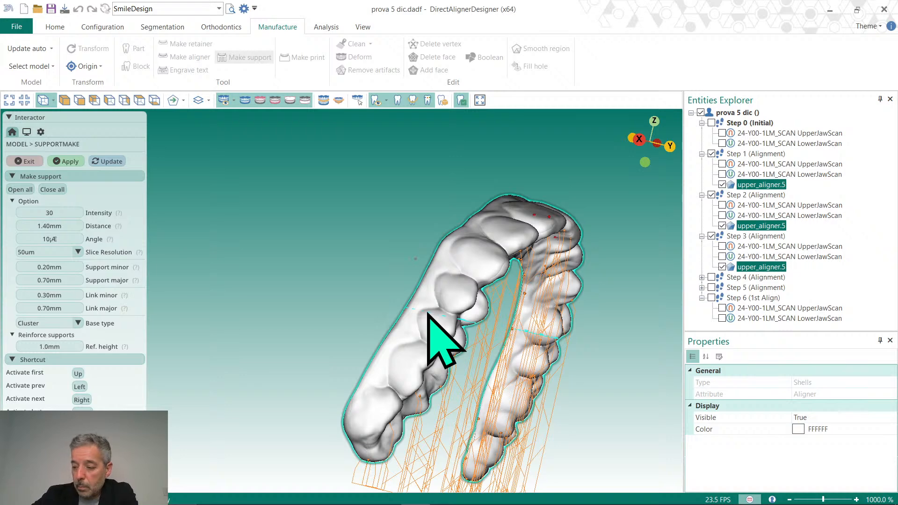
right_click_drag(511, 330, 389, 302)
scroll(294, 276, "up", 6)
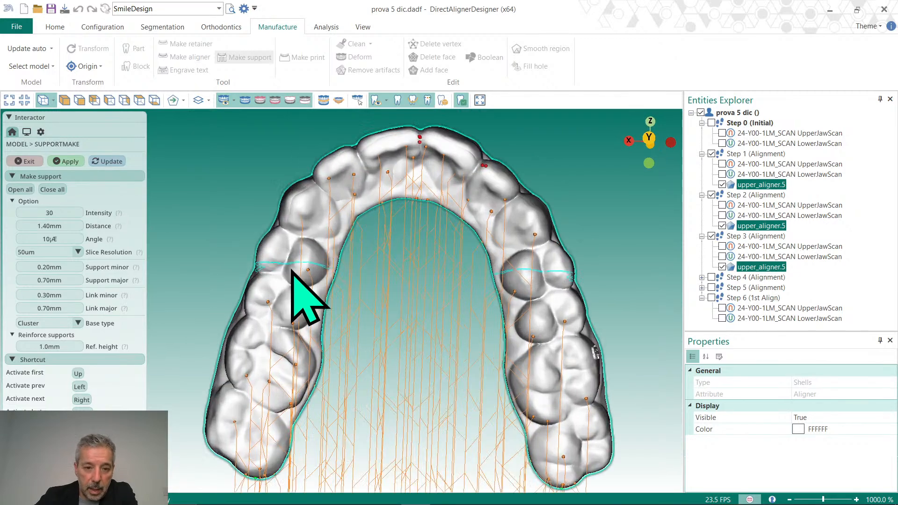
Add a support point at the distal end of the last molar on the side opposite the engraved number.
scroll(294, 276, "down", 5)
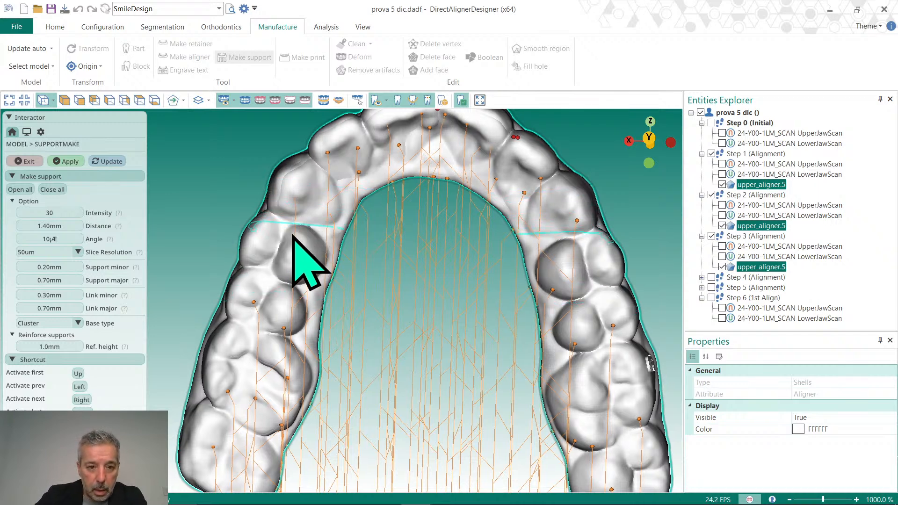
scroll(274, 281, "down", 2)
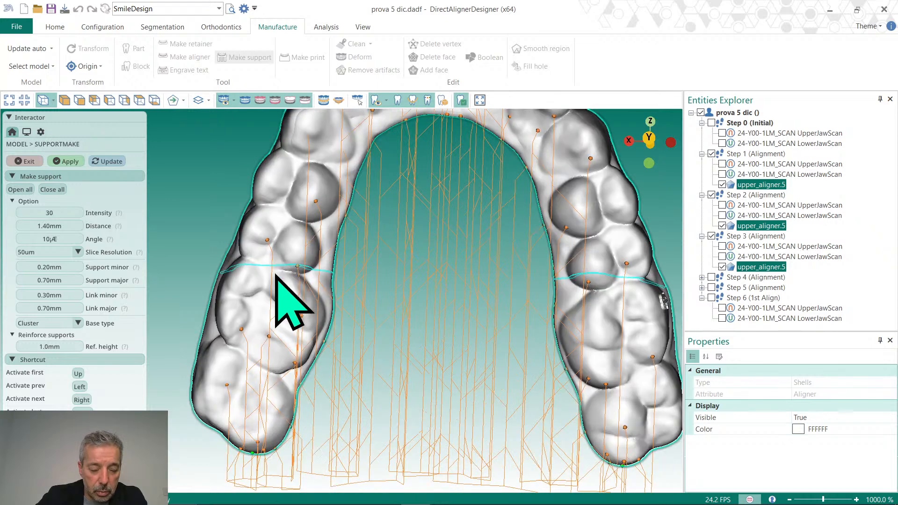
scroll(273, 342, "down", 2)
scroll(288, 372, "up", 5)
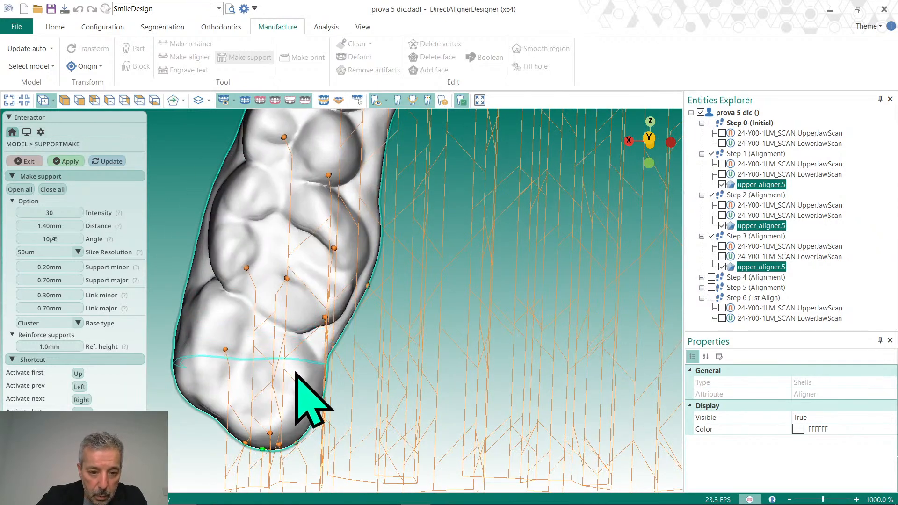
scroll(327, 327, "up", 3)
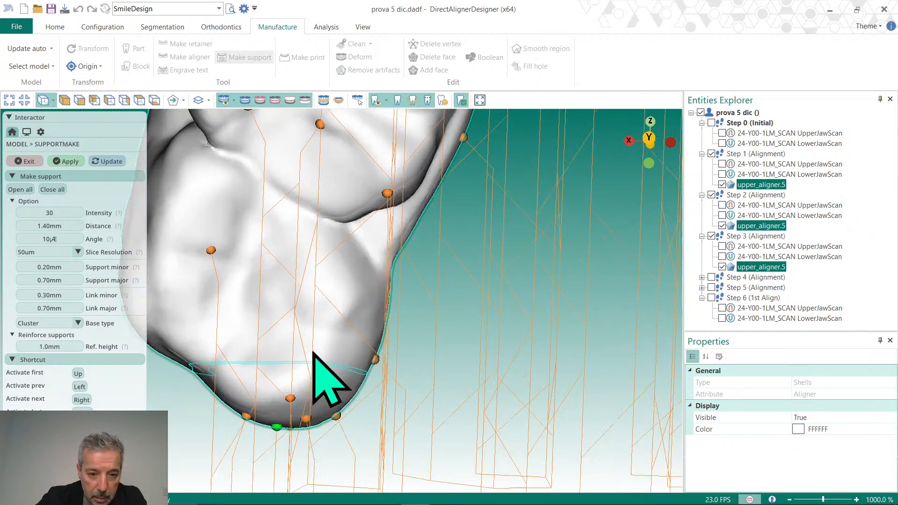
scroll(313, 353, "up", 2)
right_click_drag(328, 329, 339, 309)
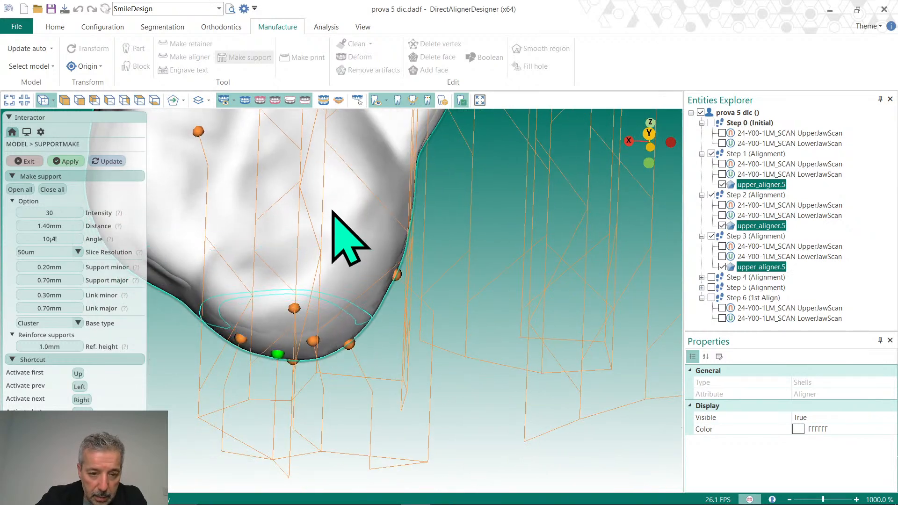
left_click(328, 339)
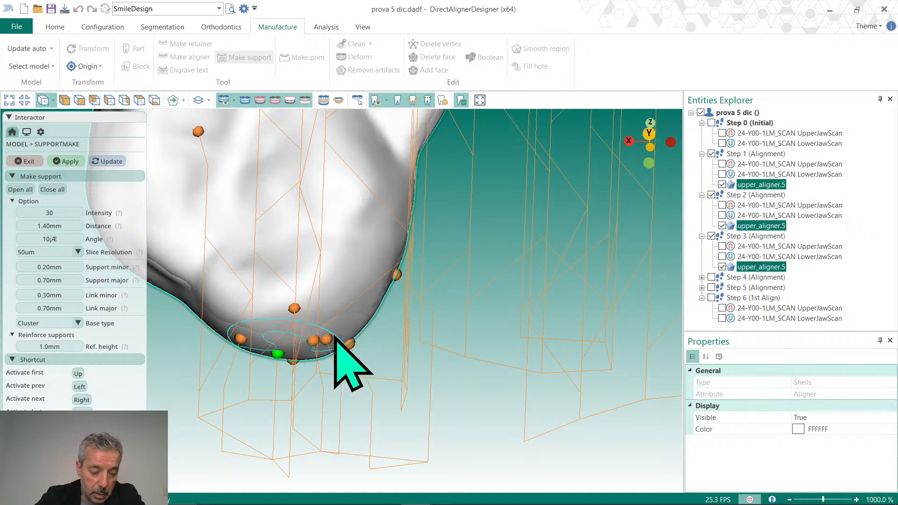
right_click_drag(352, 342, 373, 346)
right_click_drag(433, 315, 341, 314)
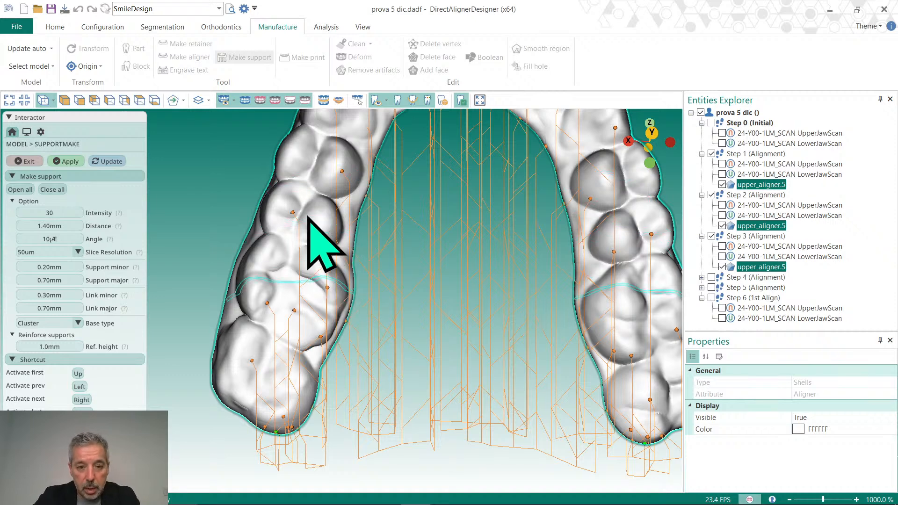
Add support points along the inner edge of the back teeth on the side opposite the engraved number.
middle_click_drag(300, 229, 293, 302)
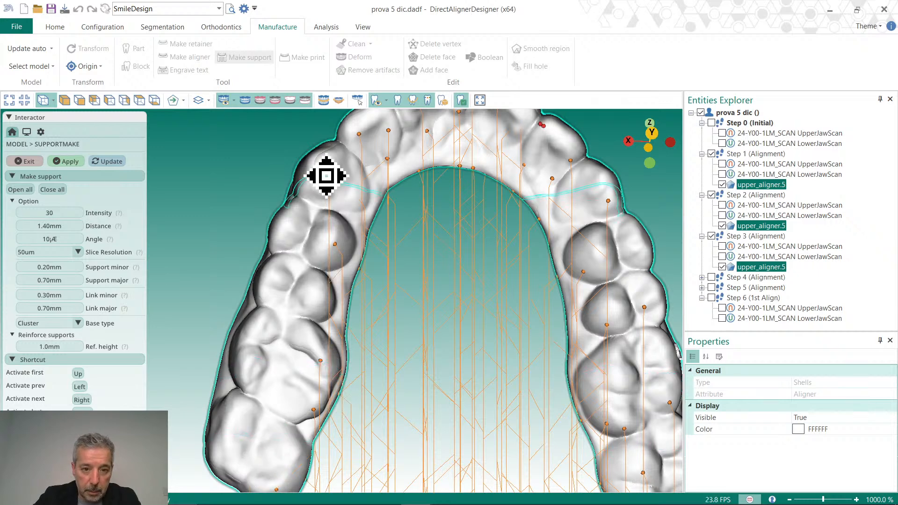
middle_click_drag(444, 196, 430, 246)
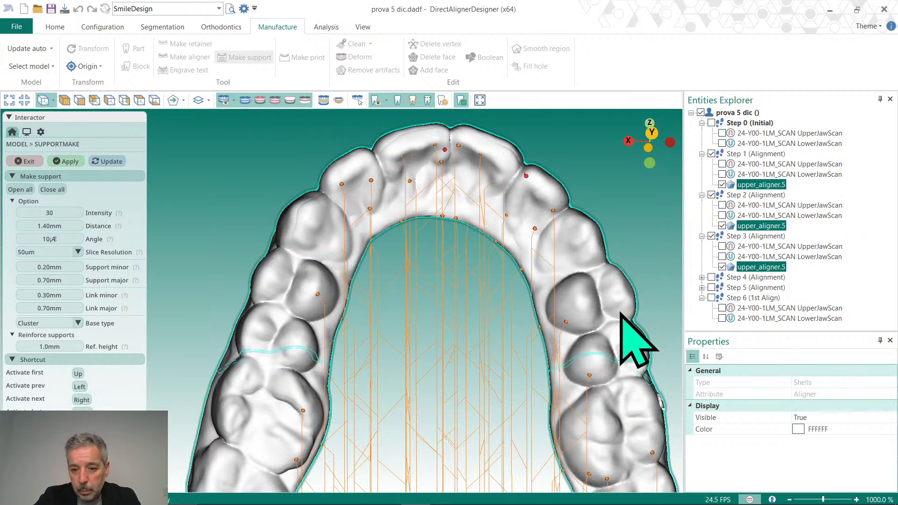
scroll(631, 307, "up", 3)
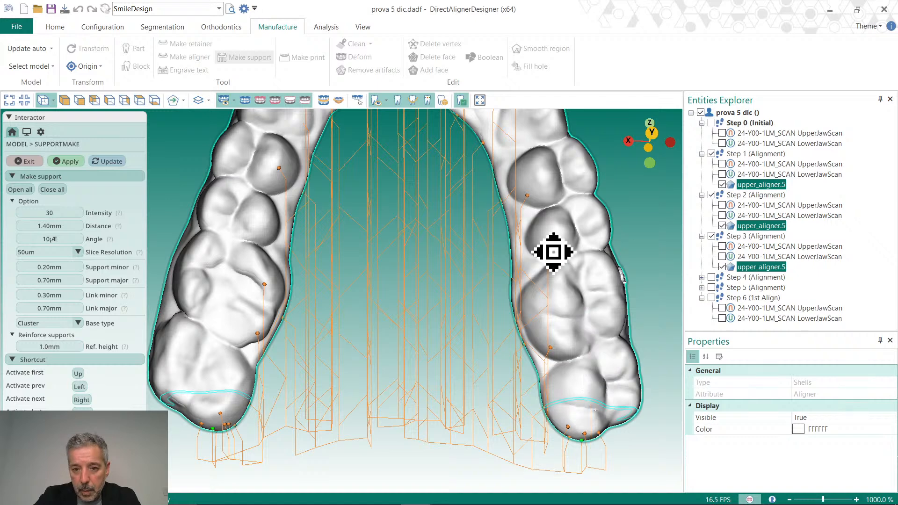
middle_click_drag(585, 288, 593, 377)
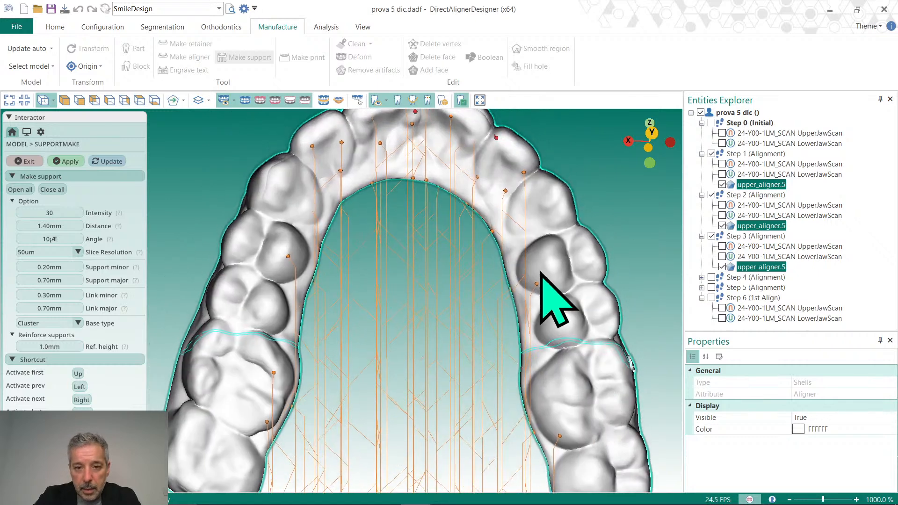
right_click_drag(439, 332, 423, 301)
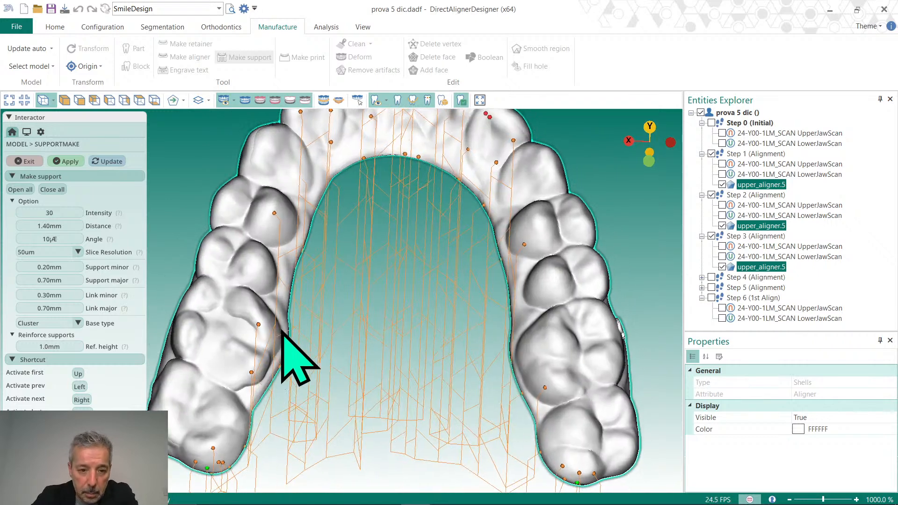
left_click(242, 426)
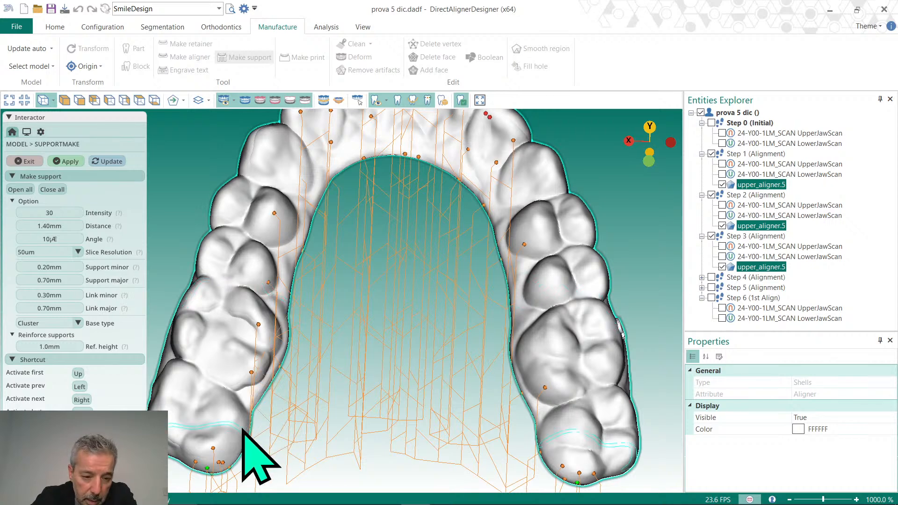
left_click(233, 450)
Add three support points along the inner side of the premolars and molars on the engraved side.
right_click_drag(554, 381, 565, 371)
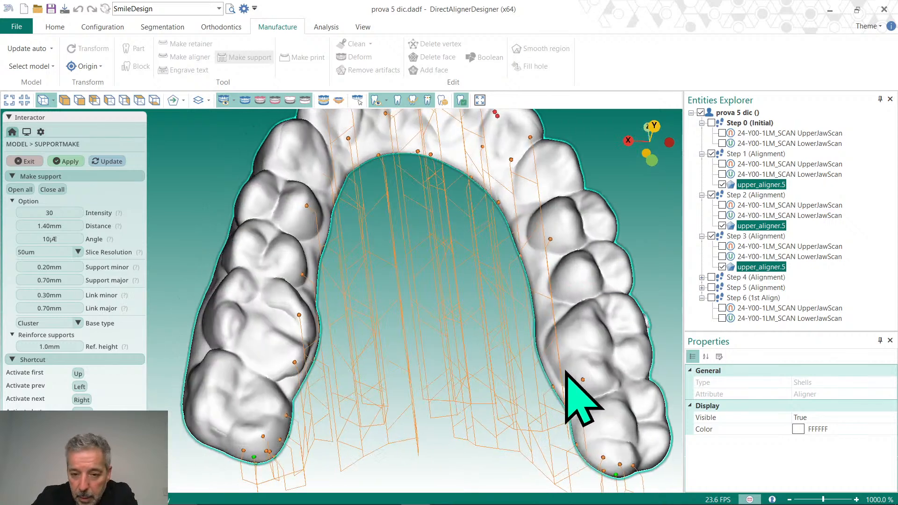
left_click(563, 284)
left_click(565, 349)
left_click(593, 432)
Add more support points along the distal edges of the last molars, starting on the engraved side.
right_click_drag(621, 425, 541, 405)
scroll(547, 408, "up", 1)
scroll(547, 405, "up", 1)
middle_click_drag(549, 400, 436, 324)
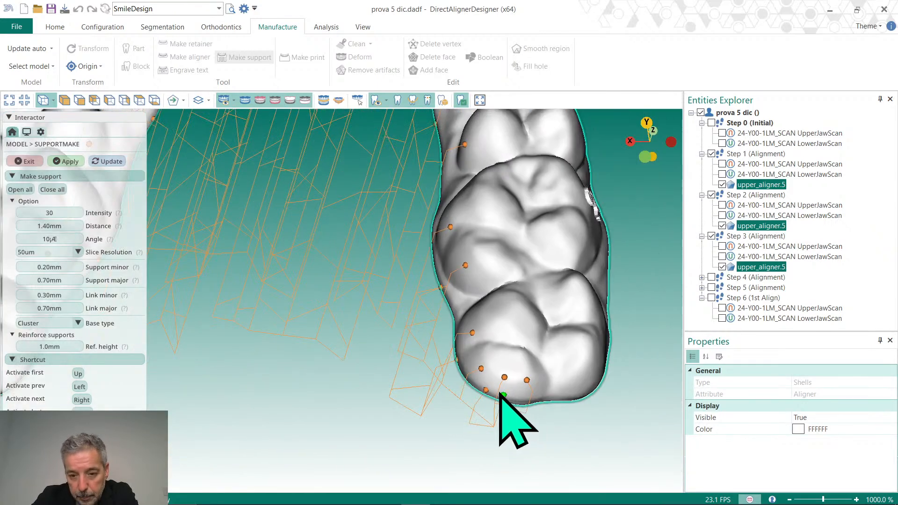
right_click_drag(501, 395, 457, 362)
left_click(467, 362)
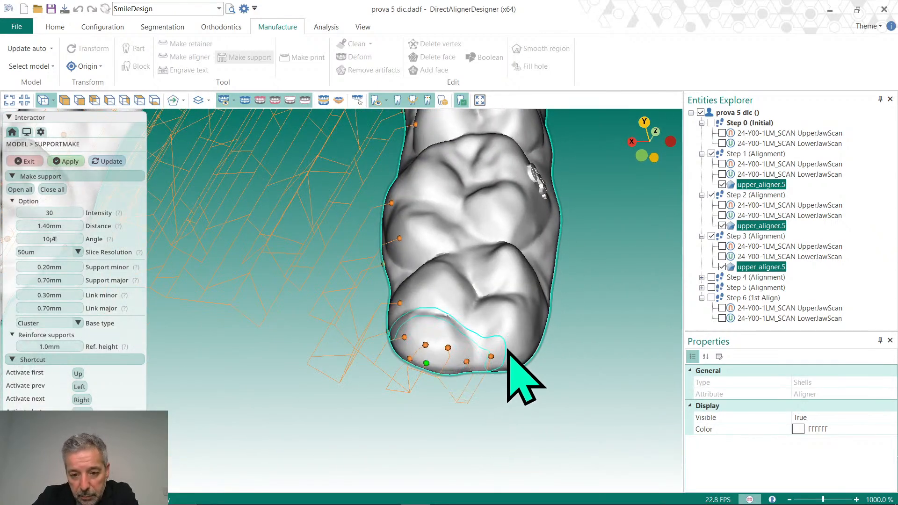
right_click_drag(535, 406, 317, 369)
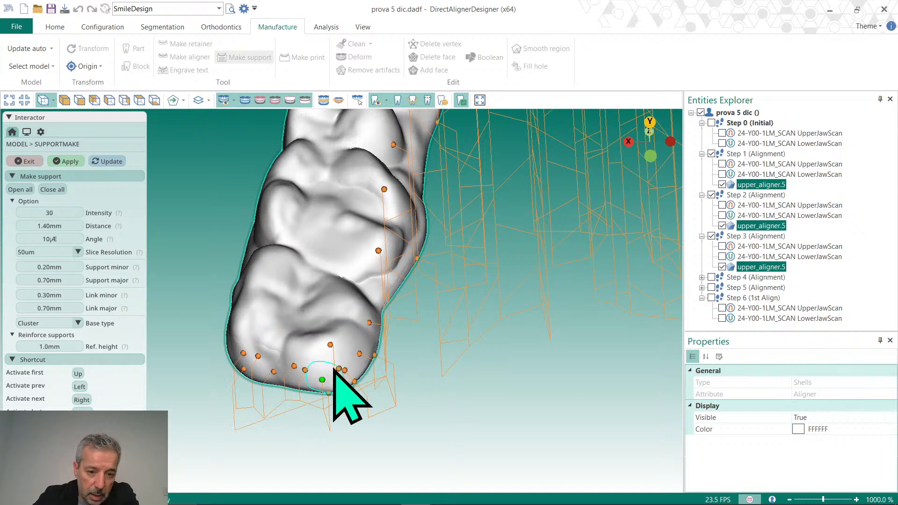
Apply the edited supports to generate the solid support structures on all three aligners.
right_click_drag(402, 374, 426, 298)
scroll(425, 297, "down", 4)
right_click_drag(471, 327, 446, 462)
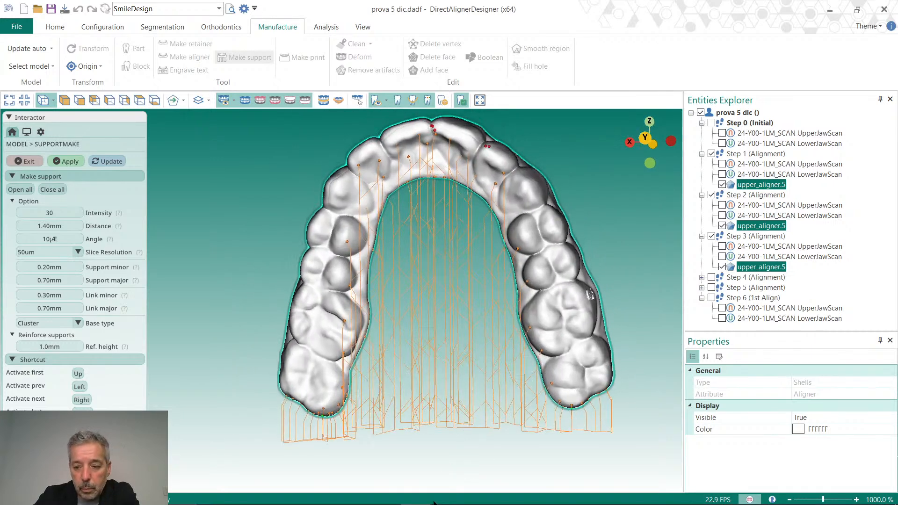
right_click_drag(487, 357, 453, 333)
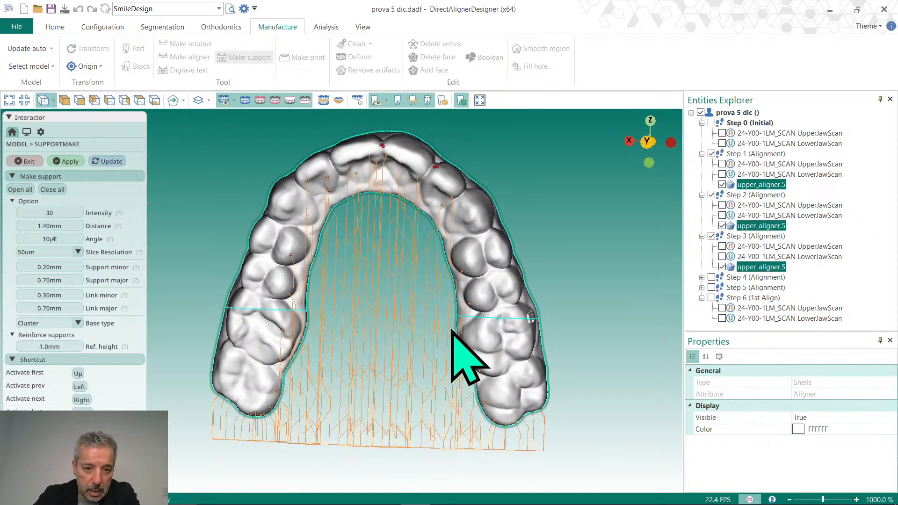
left_click(69, 162)
right_click_drag(356, 326, 416, 440)
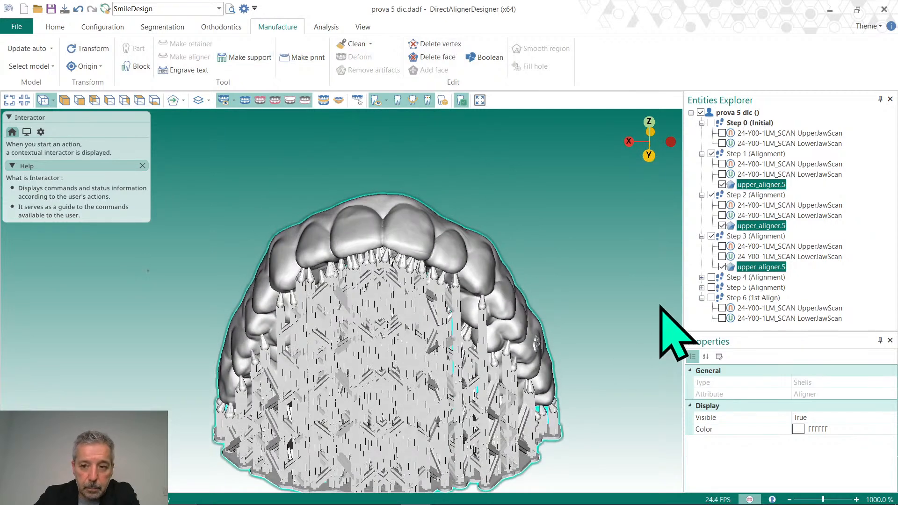
Hide all three aligners, clear the selection, and view the supported Step 1 and Step 2 aligners one at a time.
left_click(723, 266)
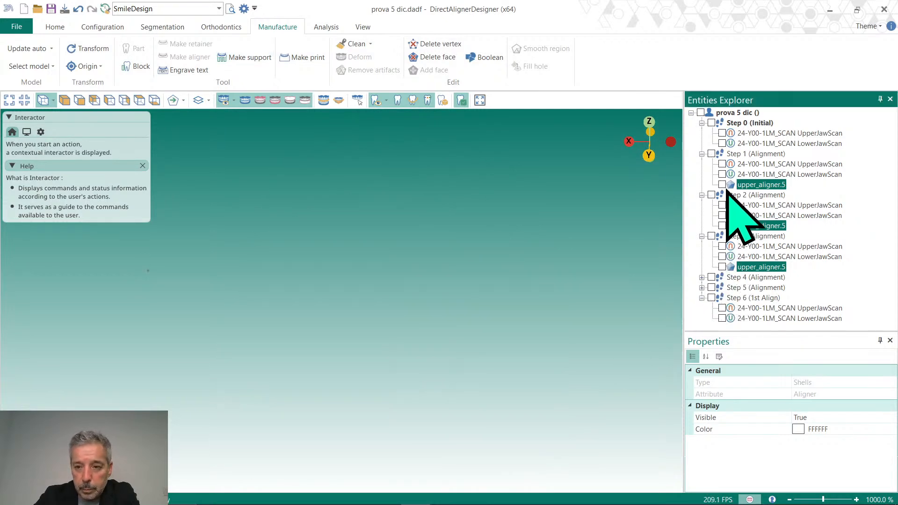
left_click(816, 189)
left_click(723, 185)
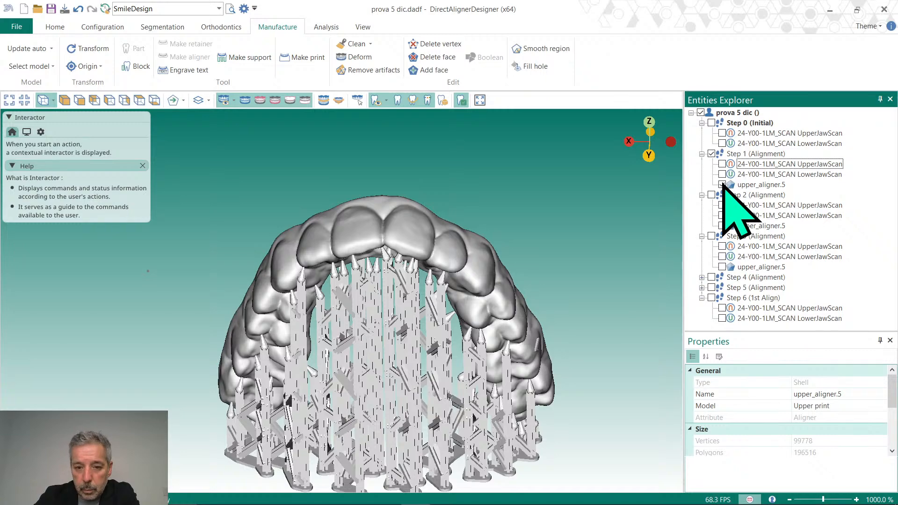
left_click(722, 184)
left_click(723, 225)
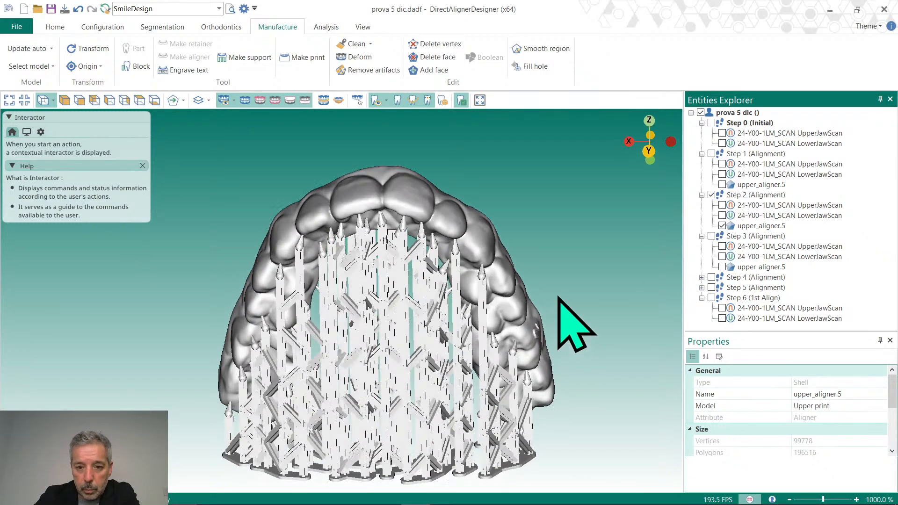
left_click(723, 225)
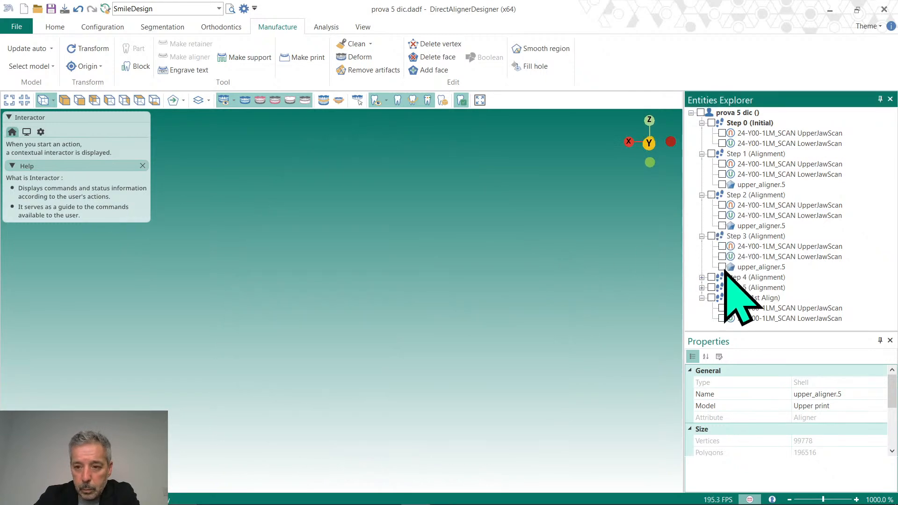
Show only the Step 3 aligner and inspect its supports from several distances.
left_click(722, 266)
middle_click_drag(505, 333, 532, 310)
scroll(467, 305, "up", 3)
middle_click_drag(467, 306, 430, 374)
scroll(454, 334, "down", 4)
scroll(456, 379, "up", 3)
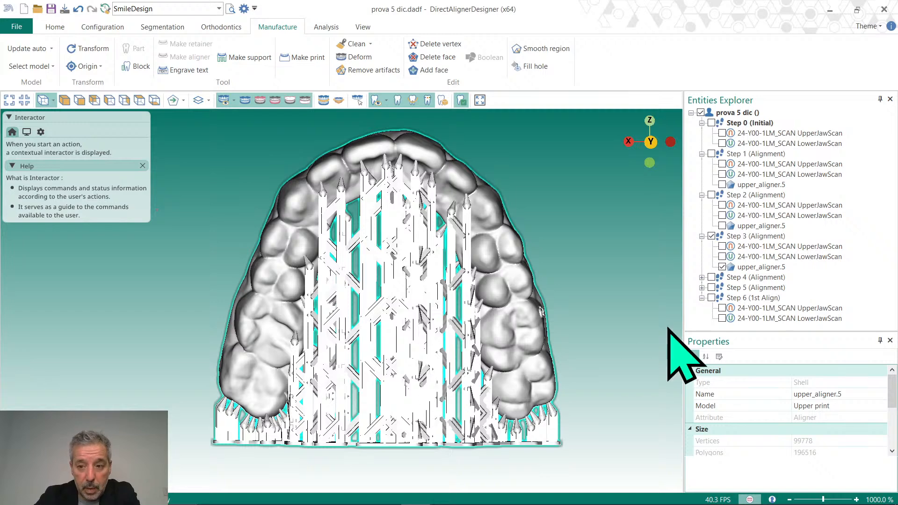
Show the Step 1 and Step 2 aligners alongside Step 3 and select all three supported aligners.
left_click(722, 226)
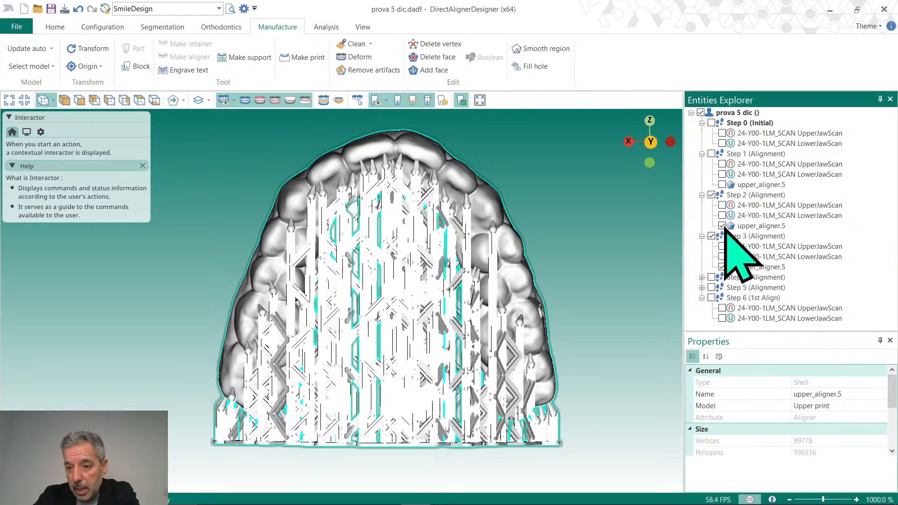
left_click(722, 185)
left_click(760, 185)
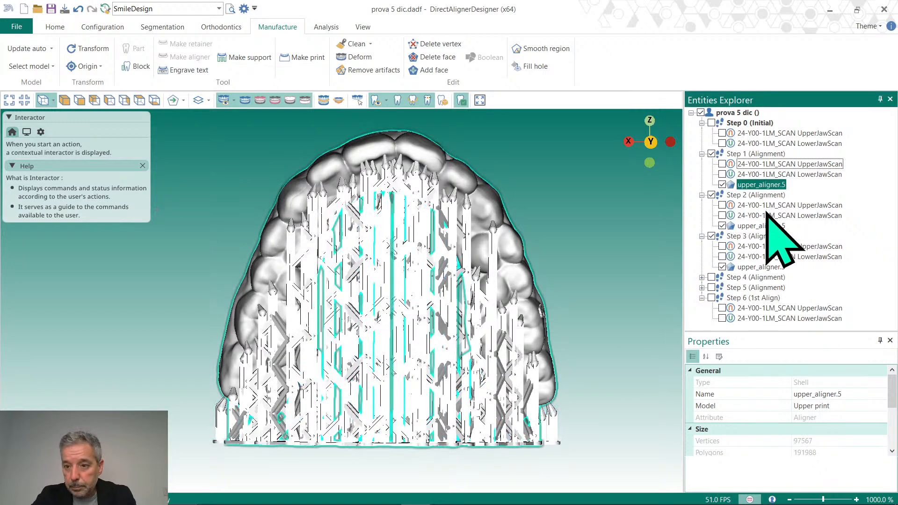
left_click(761, 227, "ctrl")
left_click(764, 268, "ctrl")
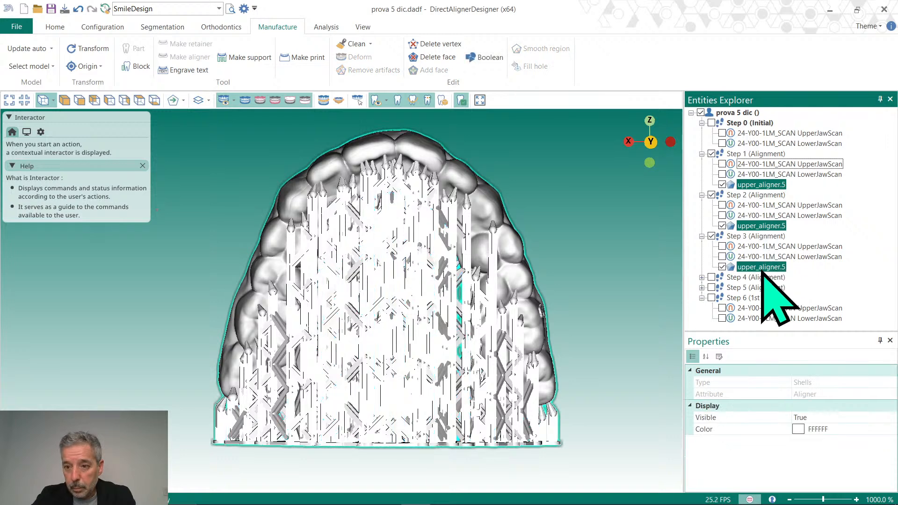
Export the three selected aligners as STL files into a new folder named SN1 inside Documenti, keeping the proposed file name.
left_click(55, 28)
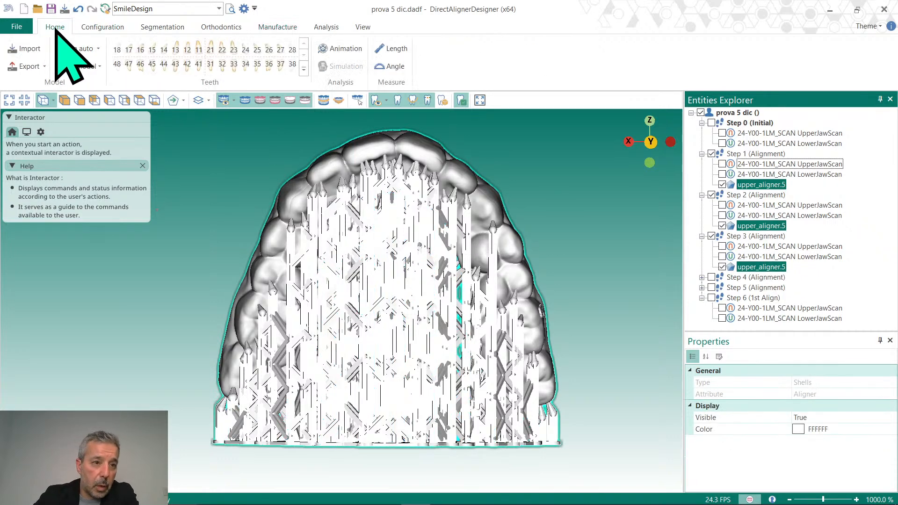
left_click(29, 67)
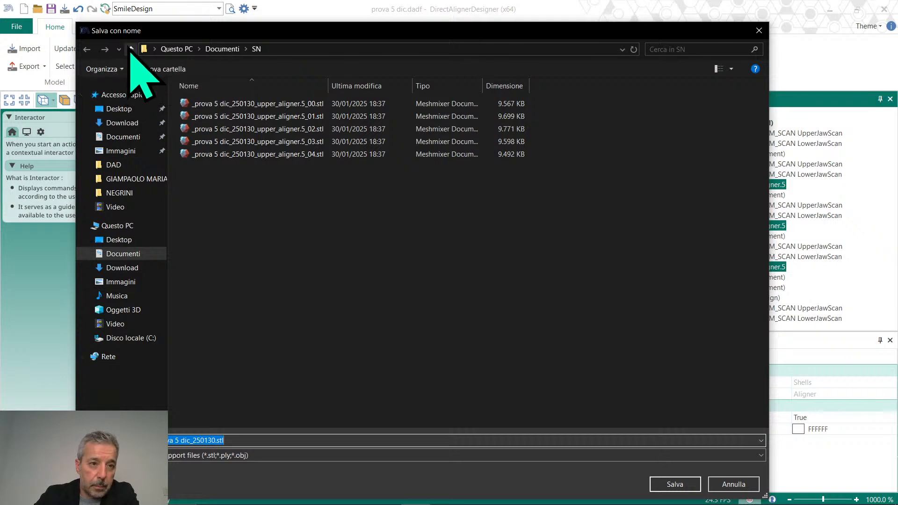
left_click(130, 49)
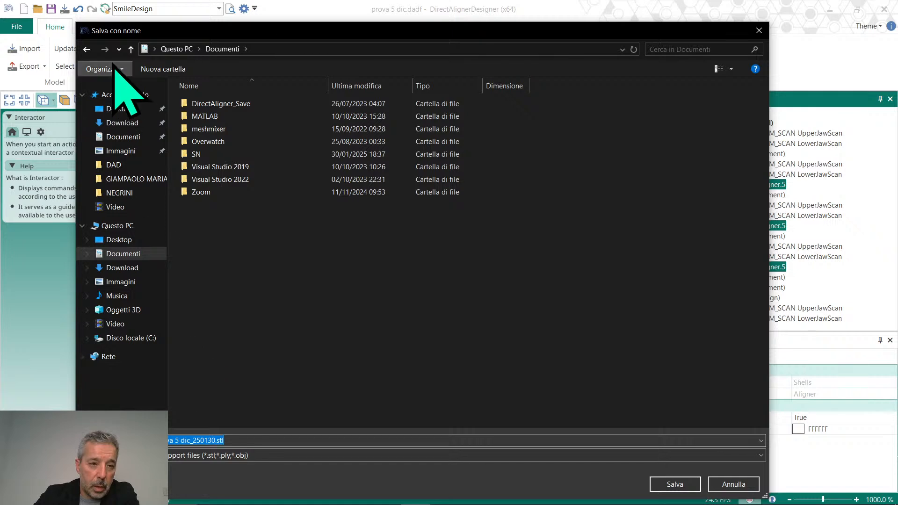
left_click(164, 70)
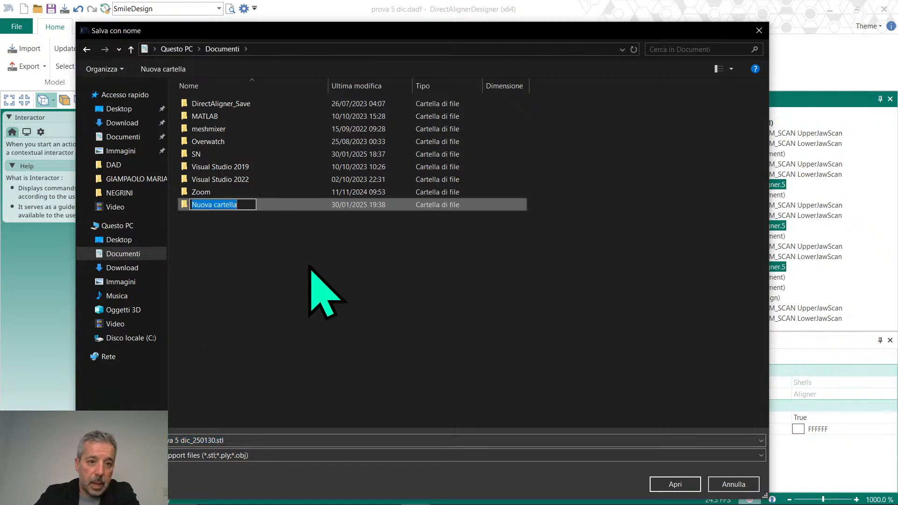
type("SN1")
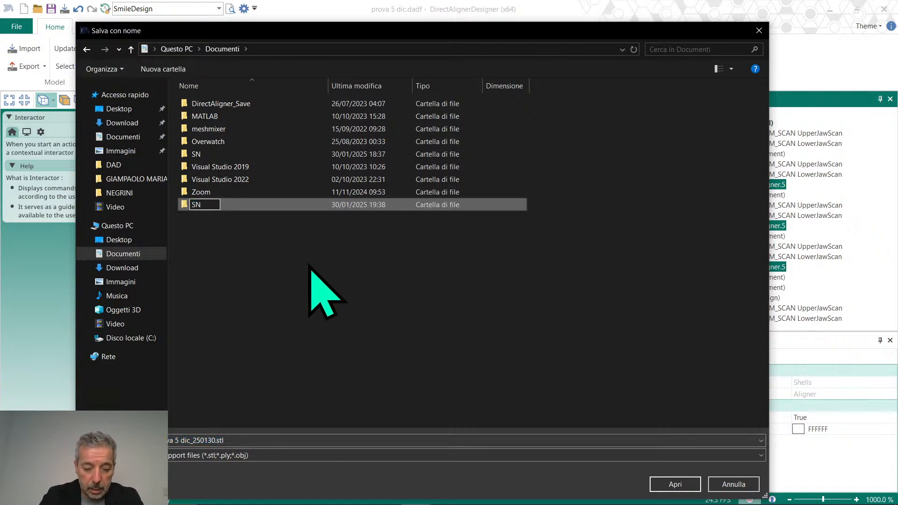
left_click(671, 483)
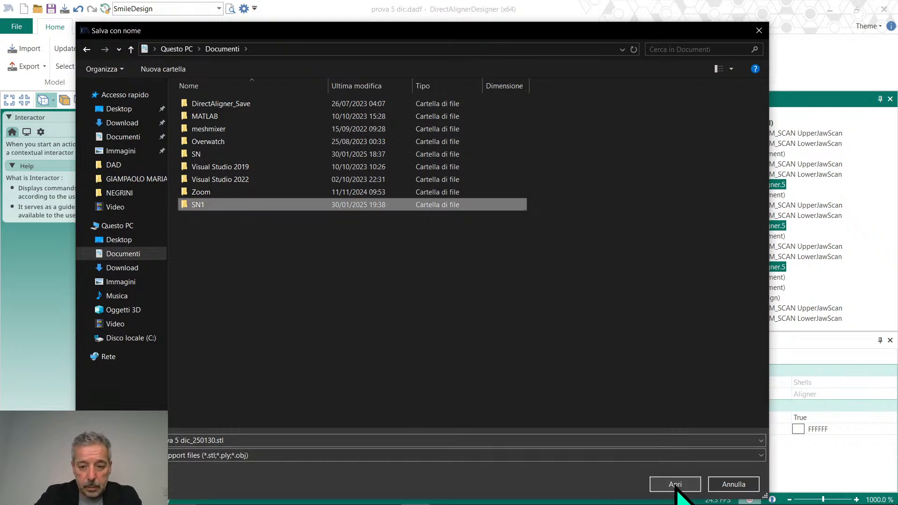
left_click(676, 485)
left_click(675, 485)
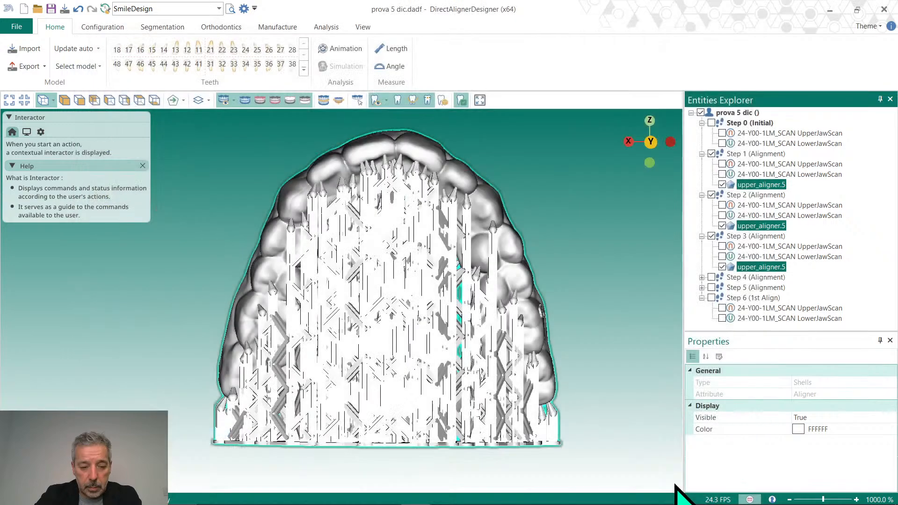
Switch to File Explorer and open the SN1 folder inside Documenti to check the exported aligner files.
left_click(830, 11)
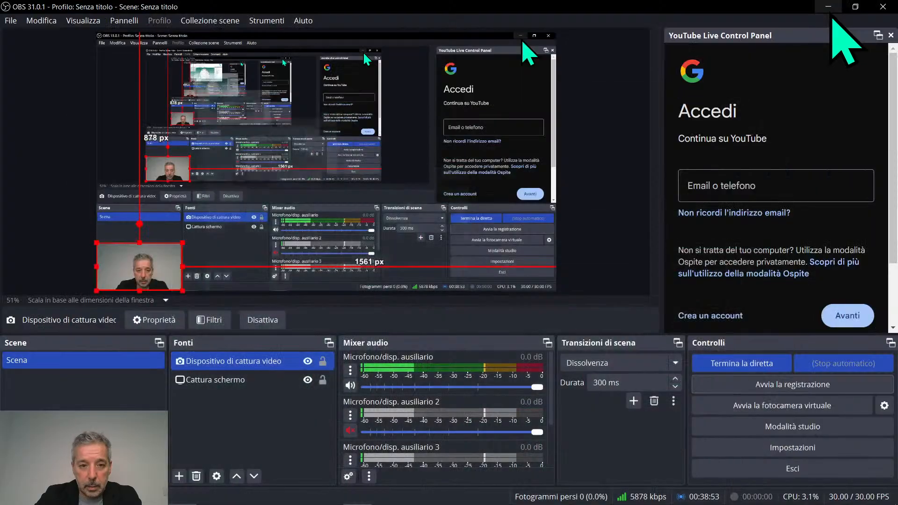
left_click(829, 5)
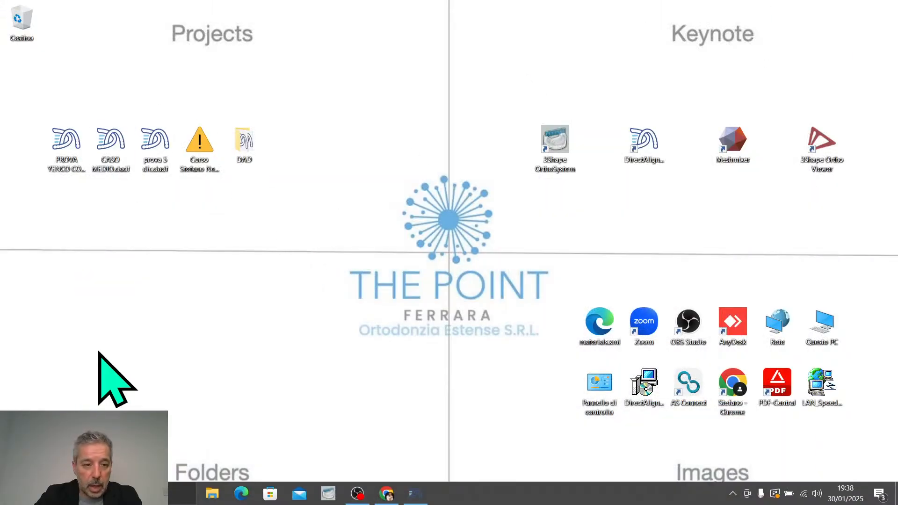
left_click(211, 497)
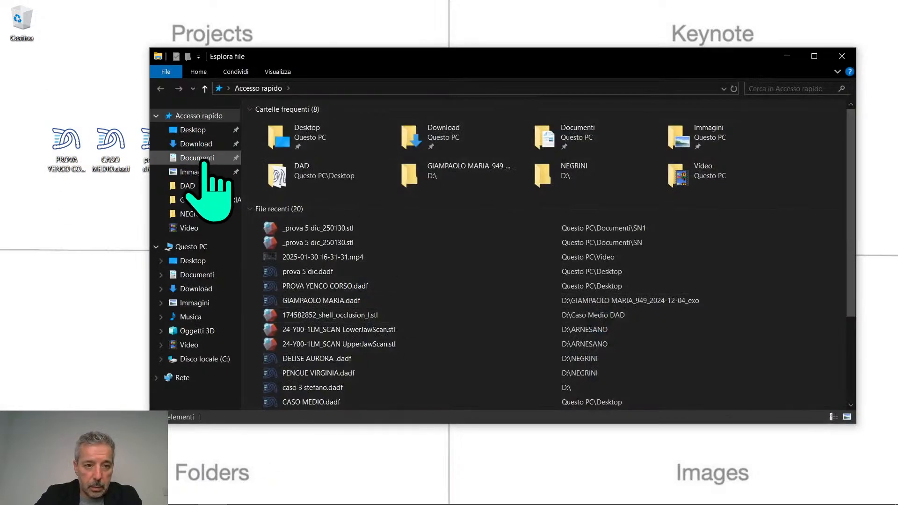
left_click(206, 276)
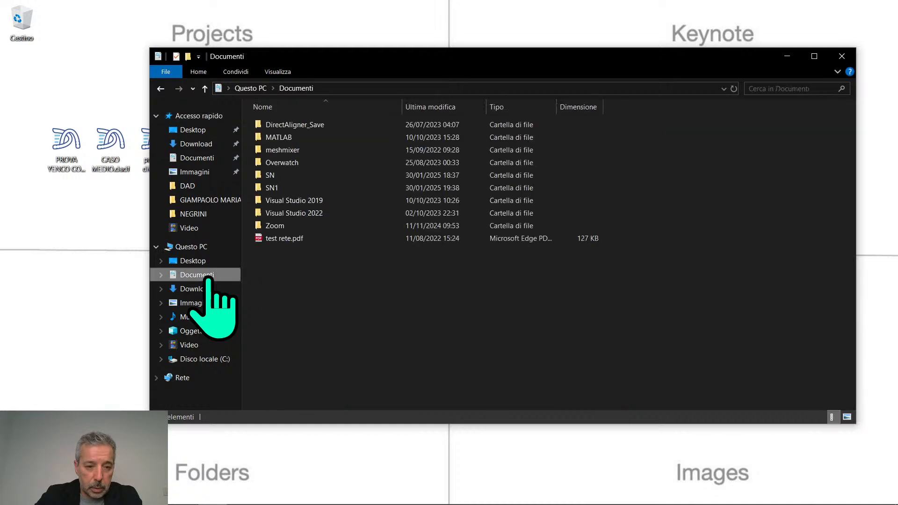
double_click(280, 189)
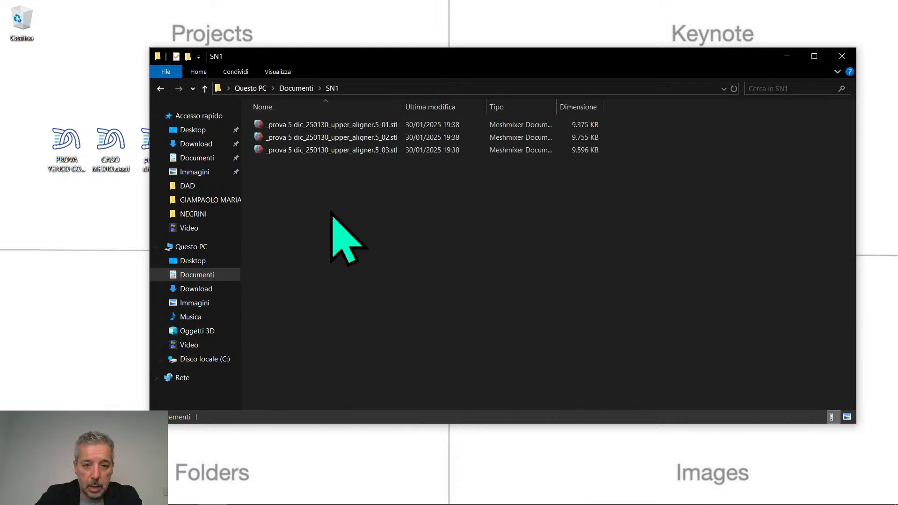
Widen the file name column to read the exported STL names in full, and close the folder window.
left_click_drag(399, 100, 411, 103)
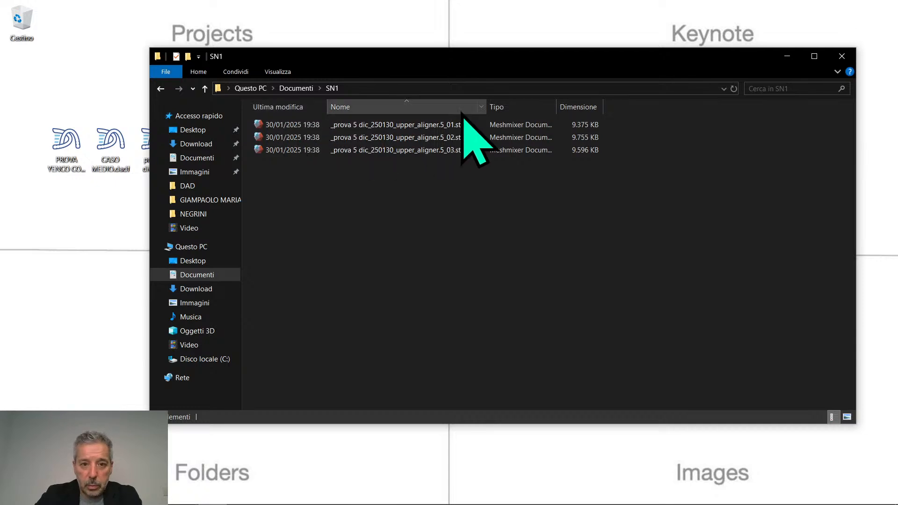
left_click_drag(487, 107, 567, 108)
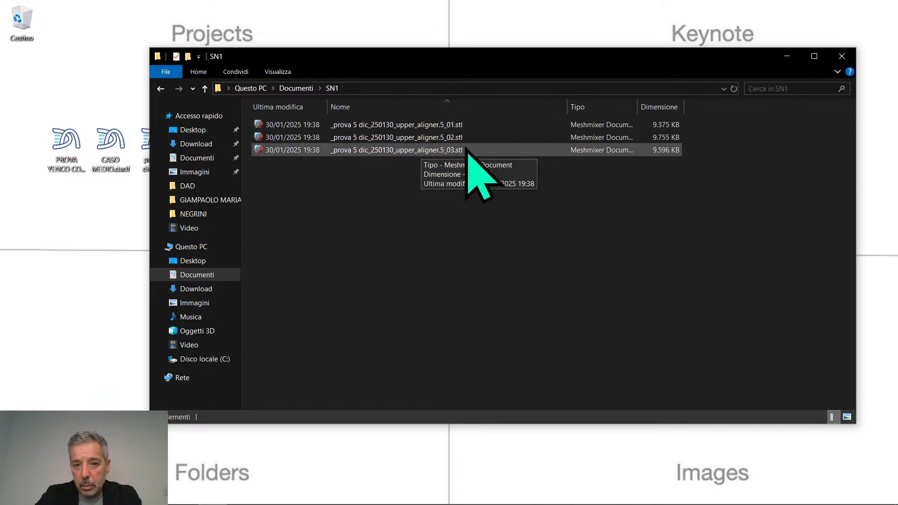
left_click(842, 56)
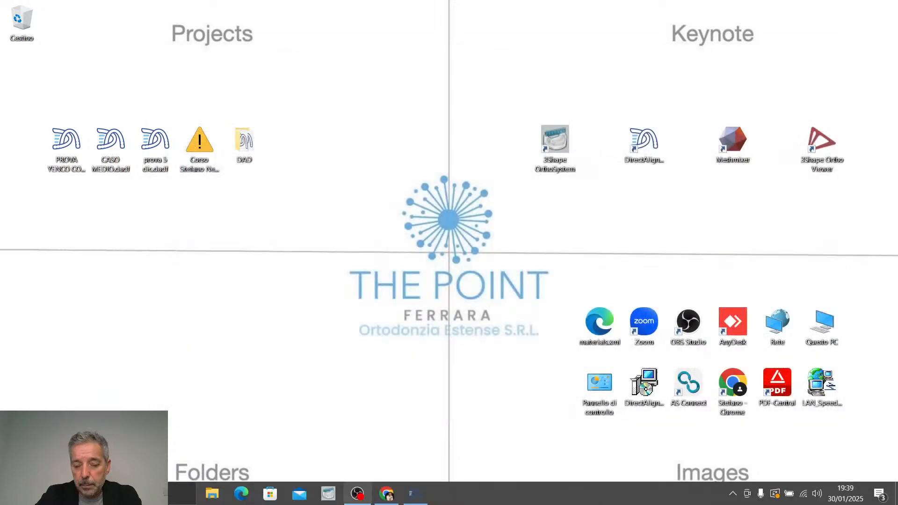
Return to DirectAlignerDesigner, hide the three aligners, and show only the Step 0 upper jaw scan from the front.
left_click(414, 496)
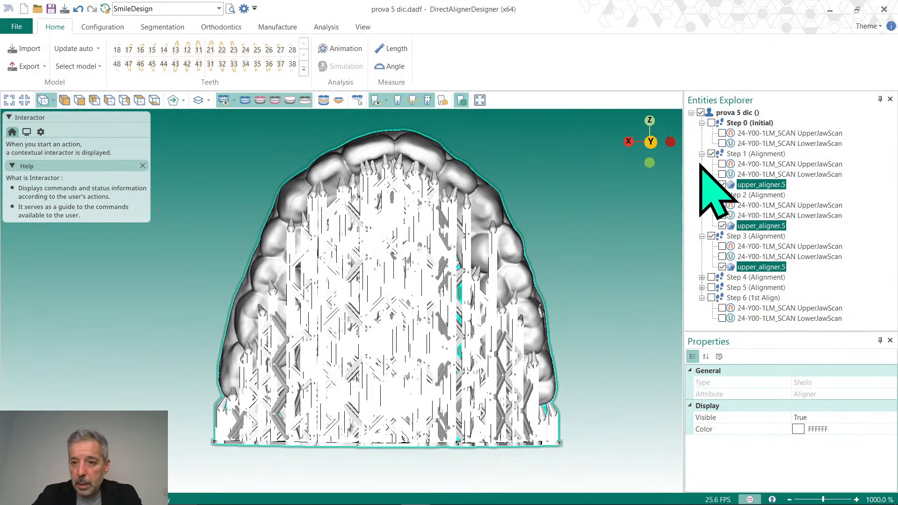
left_click(722, 226)
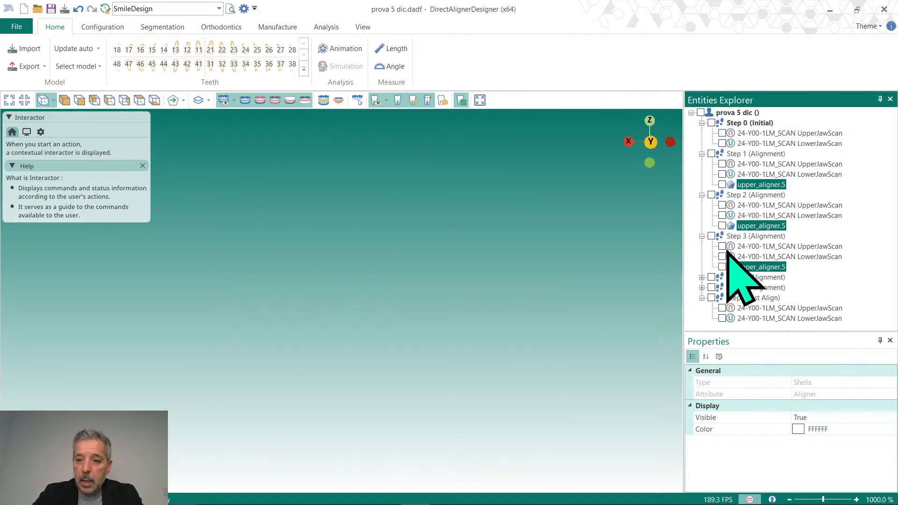
left_click(722, 143)
left_click(723, 143)
left_click(722, 134)
right_click_drag(447, 223, 569, 223)
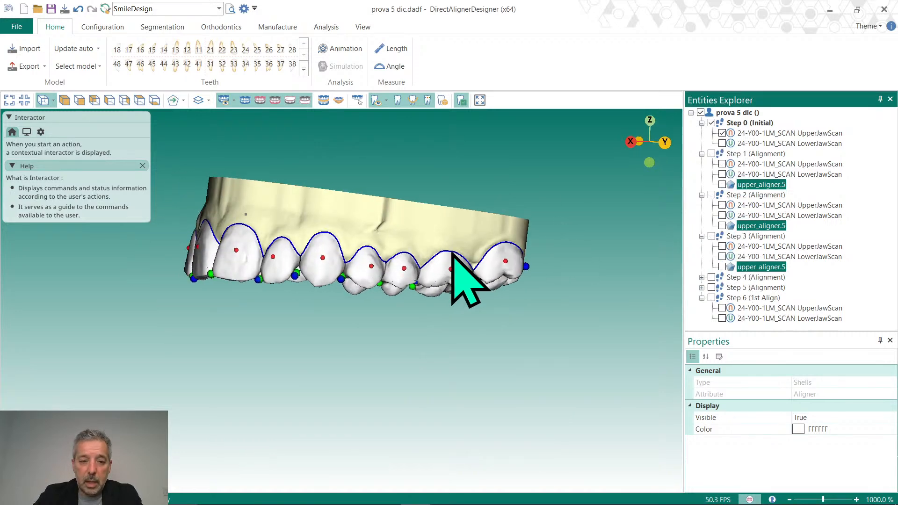
right_click_drag(452, 253, 431, 162)
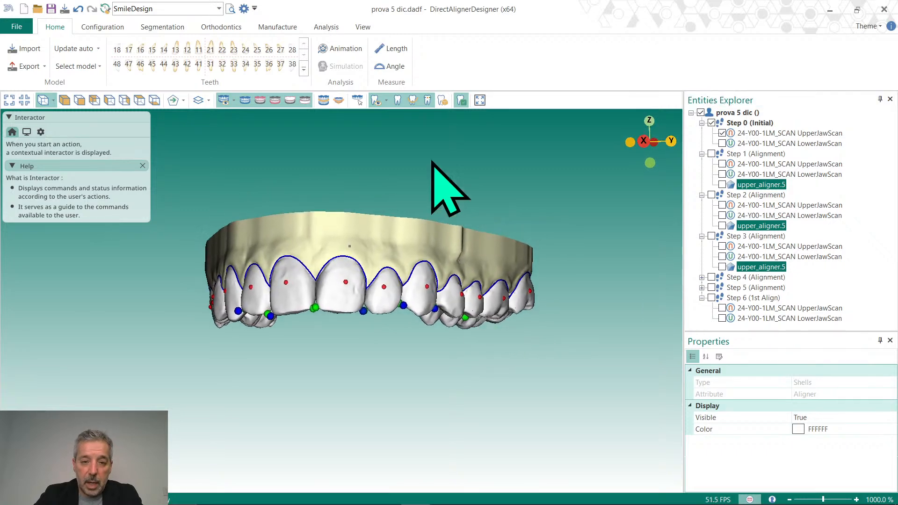
right_click_drag(427, 117, 446, 289)
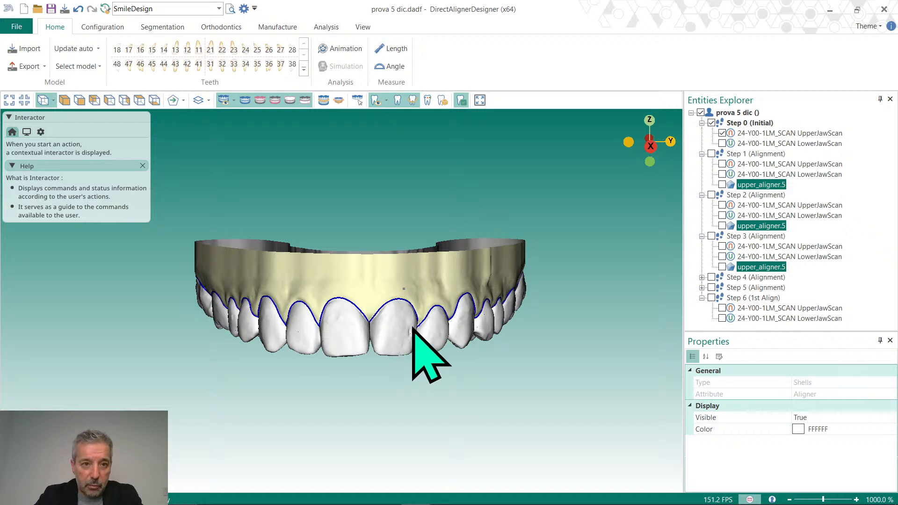
middle_click_drag(436, 327, 426, 321)
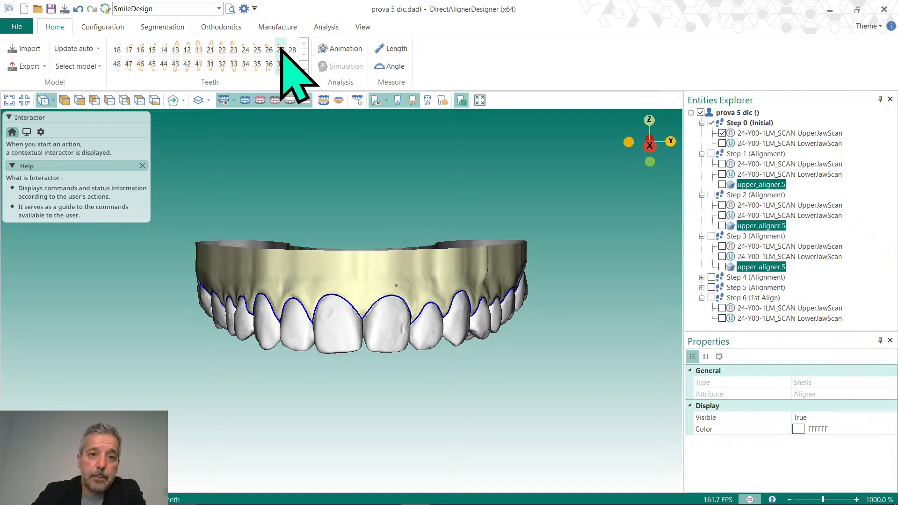
Start Make print on the Step 0 upper jaw scan with the Solid method and set the depth to 13.91 mm.
left_click(276, 27)
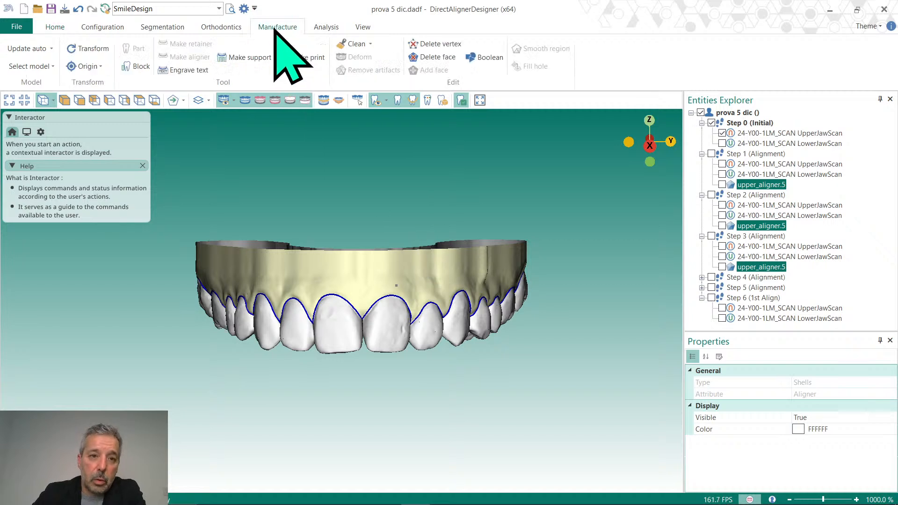
left_click(759, 133)
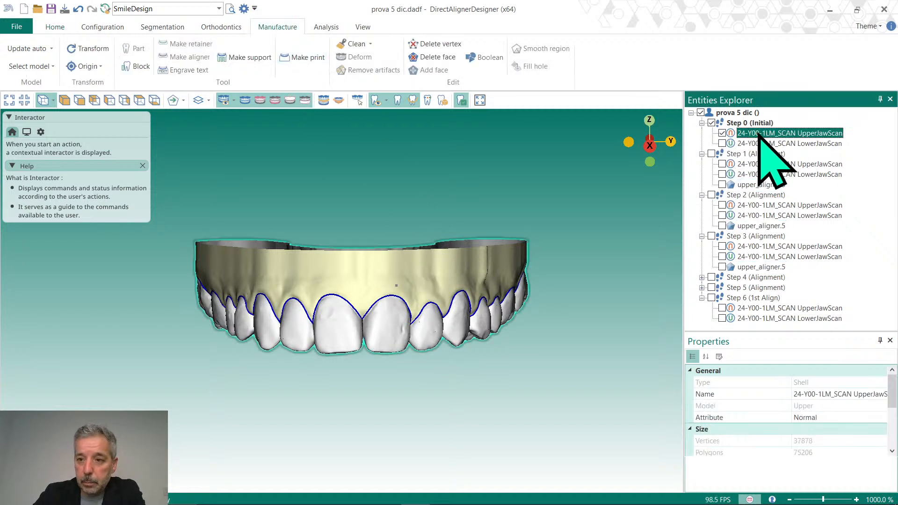
left_click(308, 58)
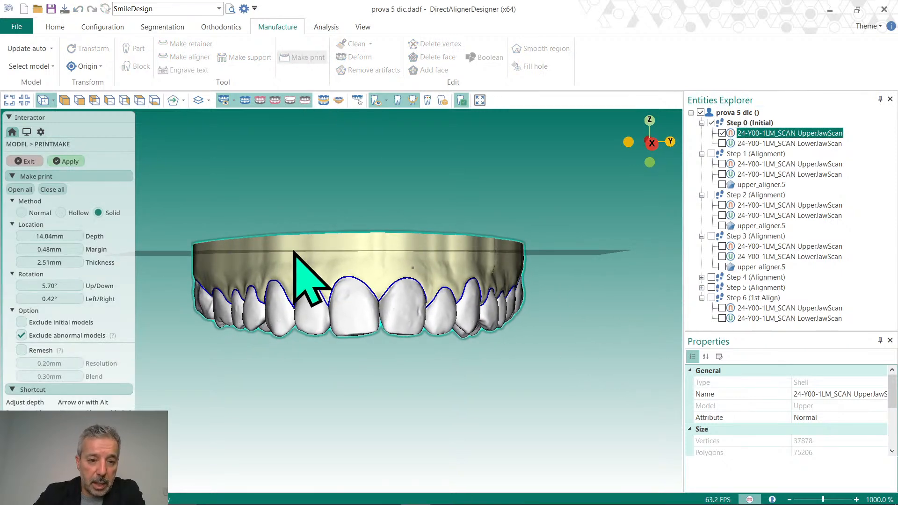
right_click_drag(348, 272, 351, 274)
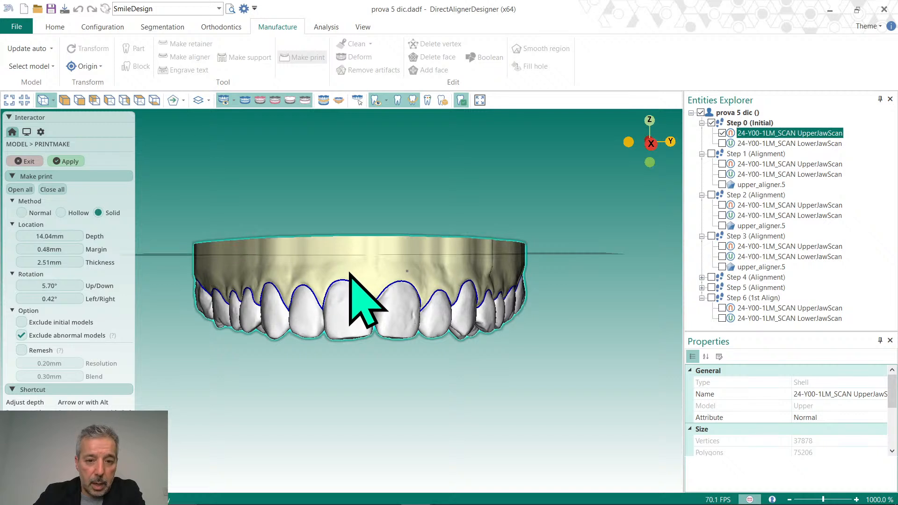
left_click_drag(64, 236, 49, 237)
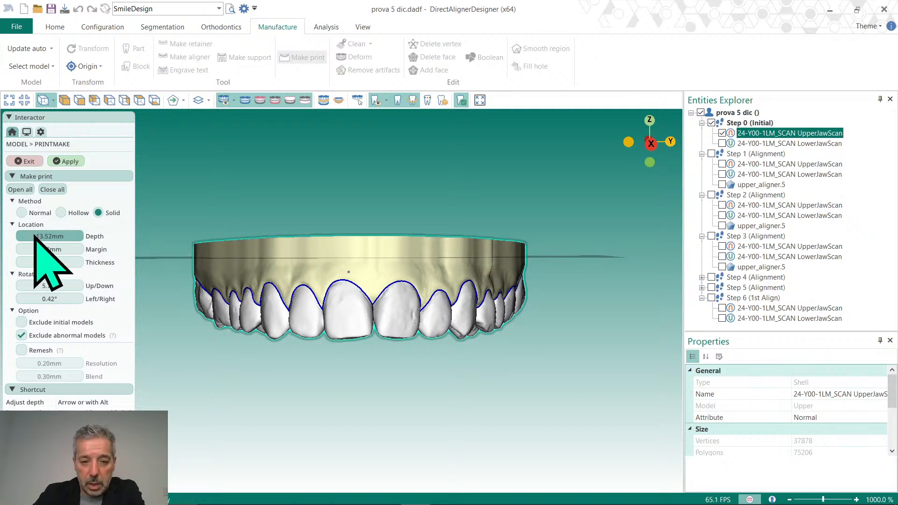
left_click_drag(34, 235, 70, 237)
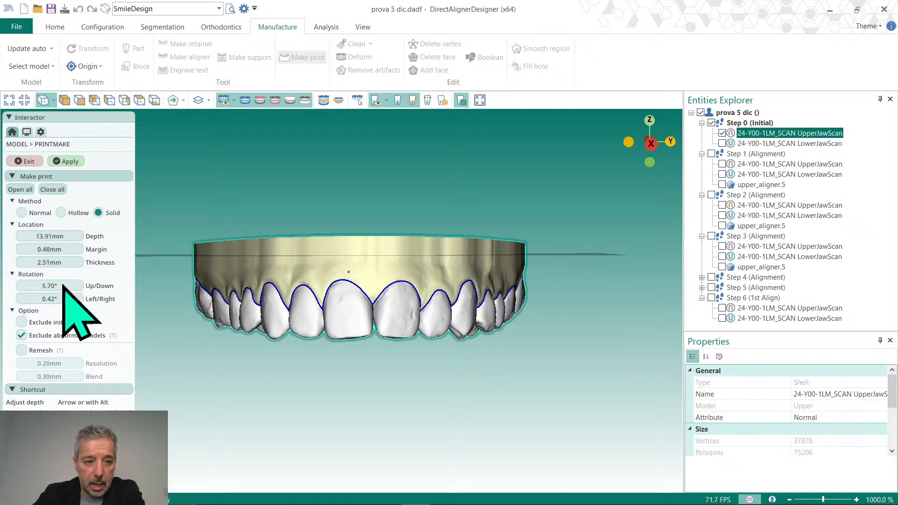
Tilt the print model's base plane to 6.32° up/down and 0.52° left/right.
left_click_drag(59, 283, 64, 283)
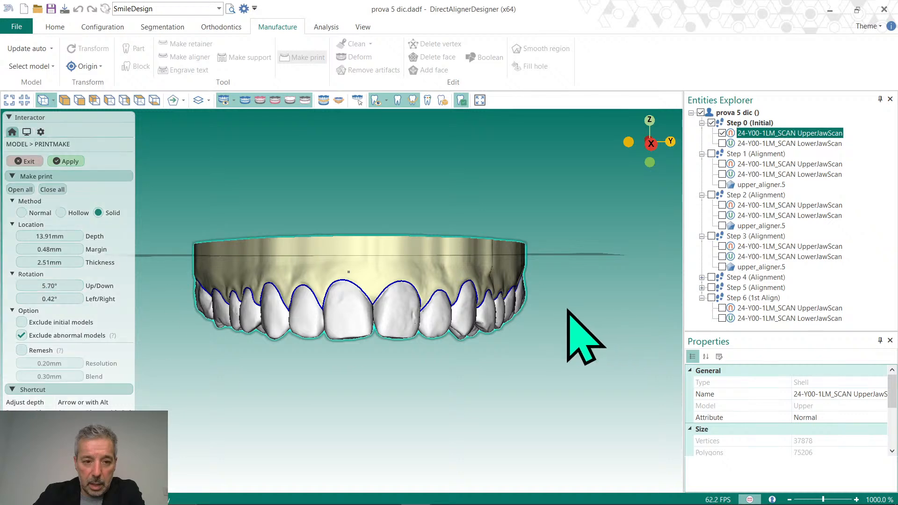
right_click_drag(567, 309, 370, 311)
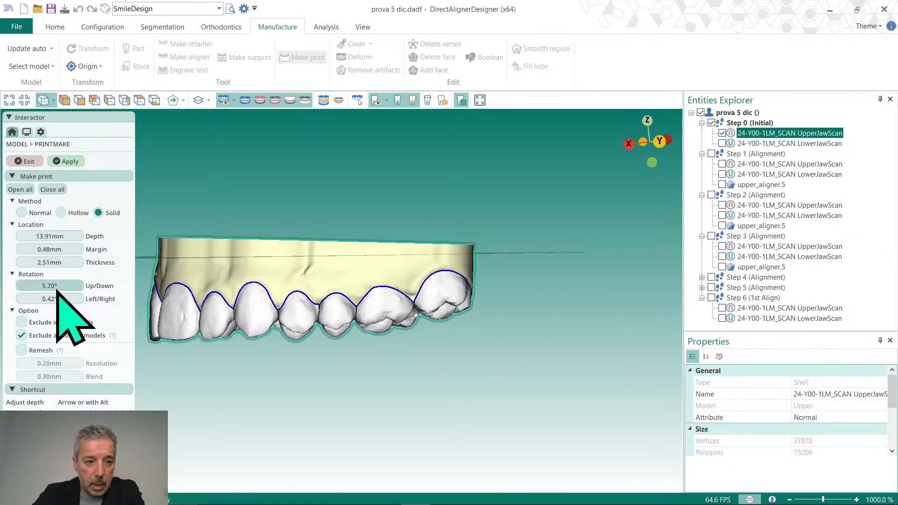
left_click_drag(56, 285, 83, 293)
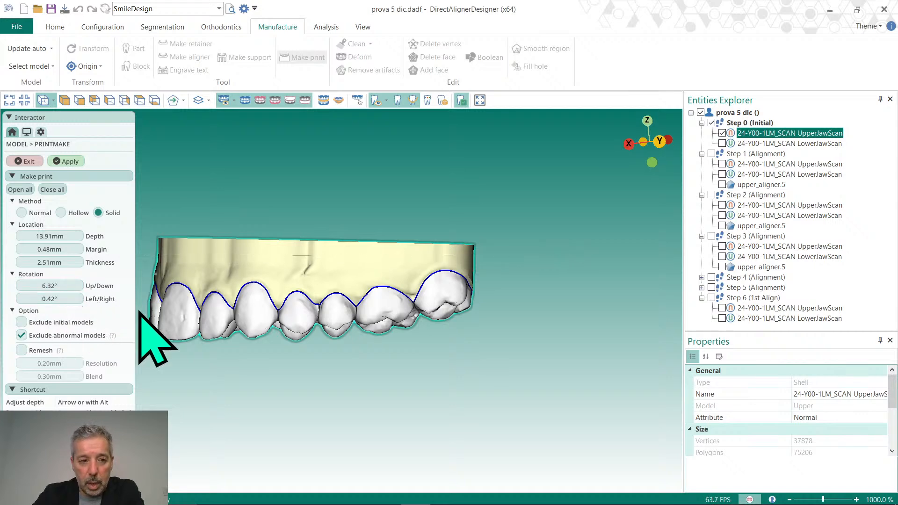
middle_click_drag(255, 312, 467, 312)
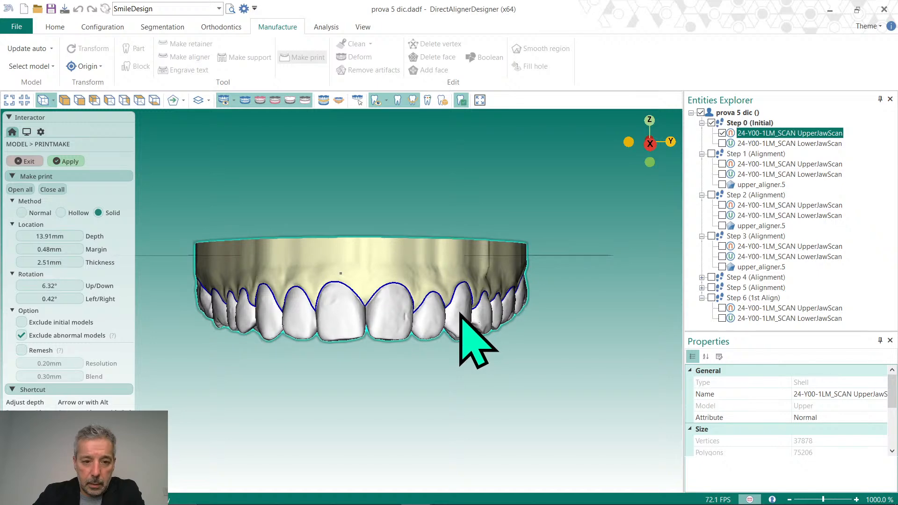
mouse_move(68, 300)
left_mouse_down()
mouse_move(48, 299)
mouse_move(78, 298)
mouse_move(65, 299)
left_mouse_up()
middle_click_drag(301, 361, 378, 388)
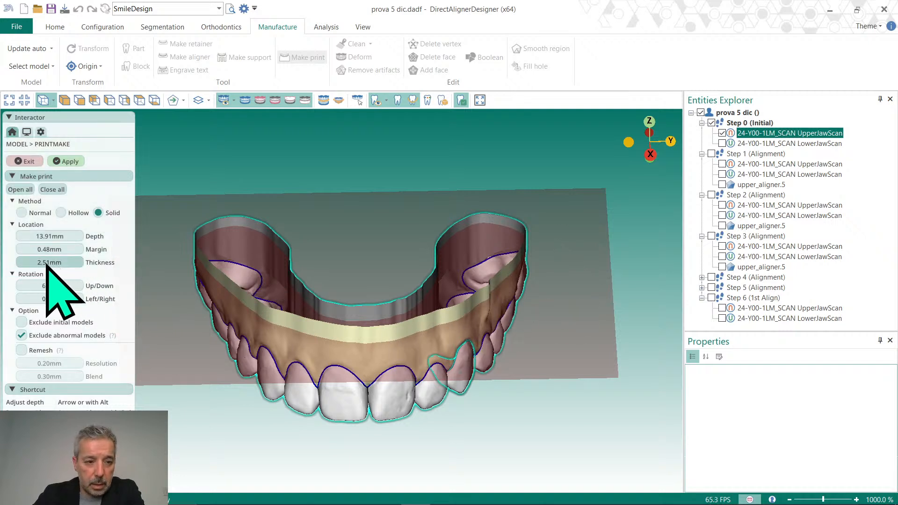
Generate the upper print model and hide the original Step 0 upper jaw scan so only the print model shows.
left_click(73, 161)
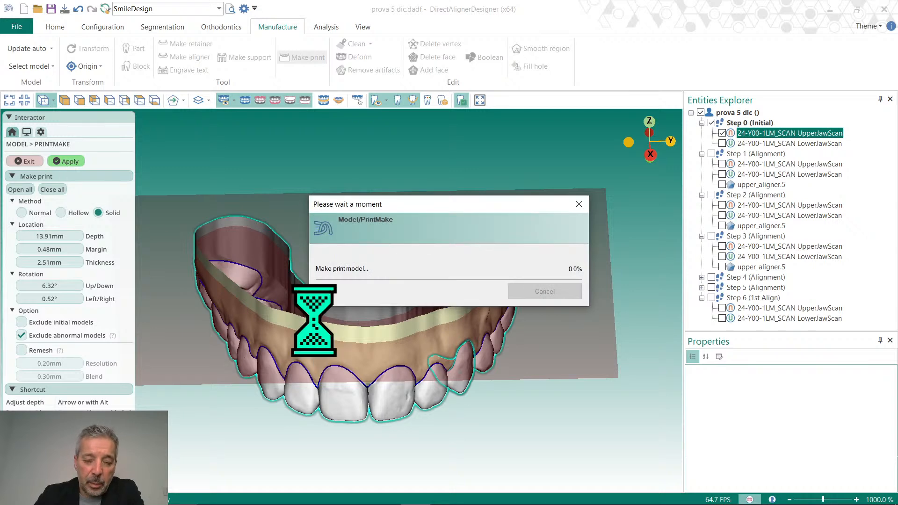
mouse_move(433, 244)
middle_mouse_down()
mouse_move(431, 274)
mouse_move(433, 254)
middle_mouse_up()
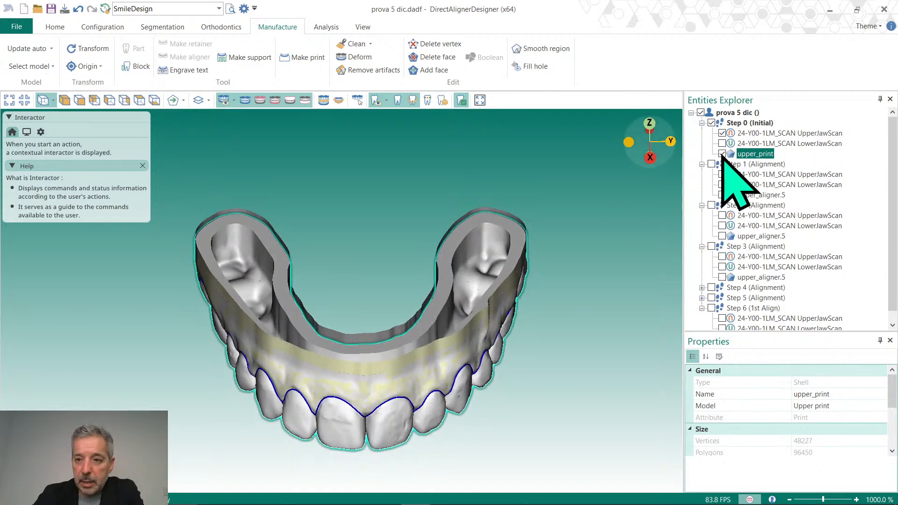
left_click(721, 153)
left_click(721, 153)
left_click(722, 132)
Examine the upper print model's base and front teeth from several angles, and minimize the program.
middle_click_drag(504, 281, 478, 146)
middle_click_drag(486, 262, 449, 328)
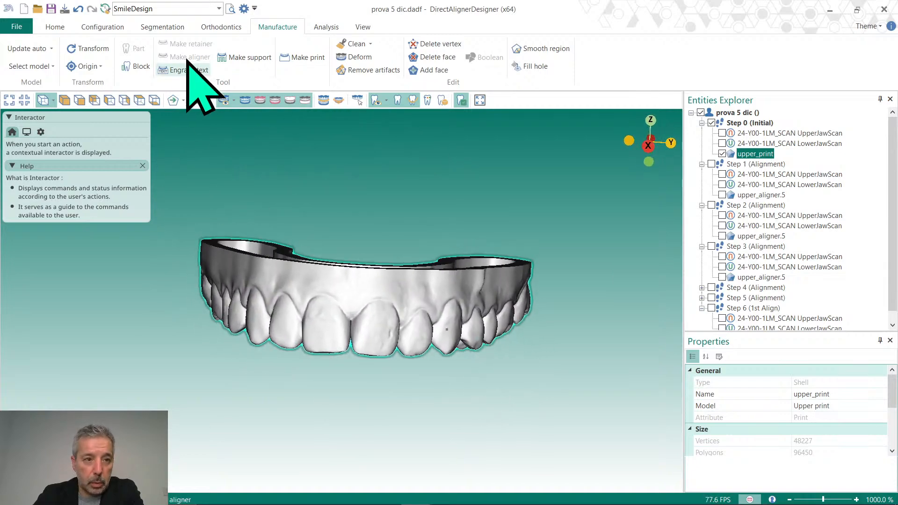
middle_click_drag(519, 290, 505, 340)
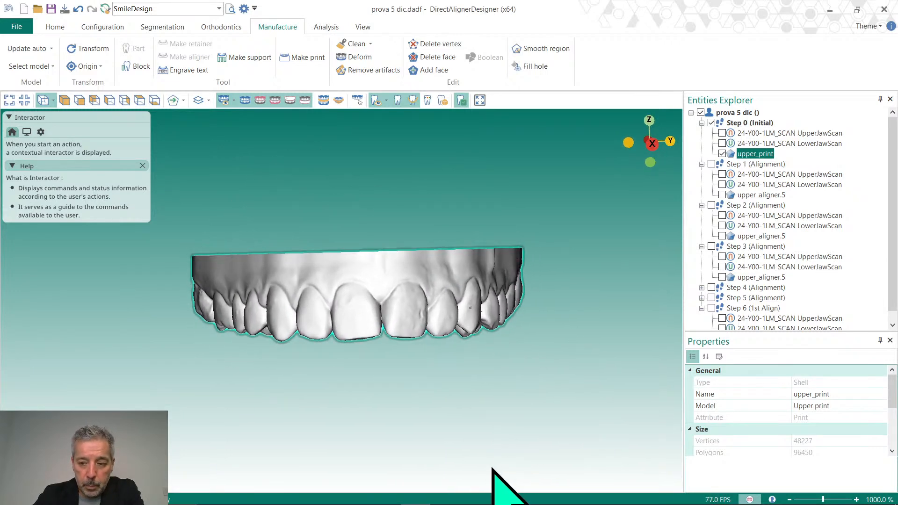
middle_click_drag(463, 389, 442, 374)
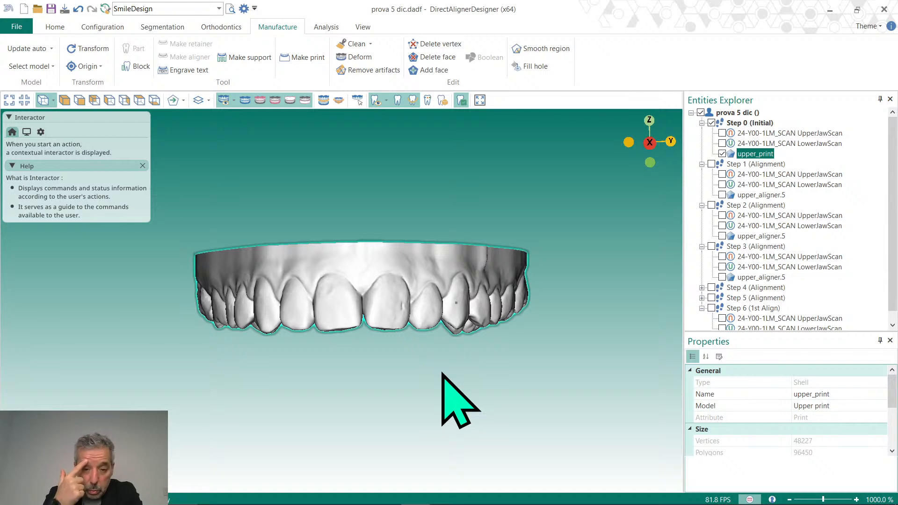
middle_click_drag(440, 373, 458, 347)
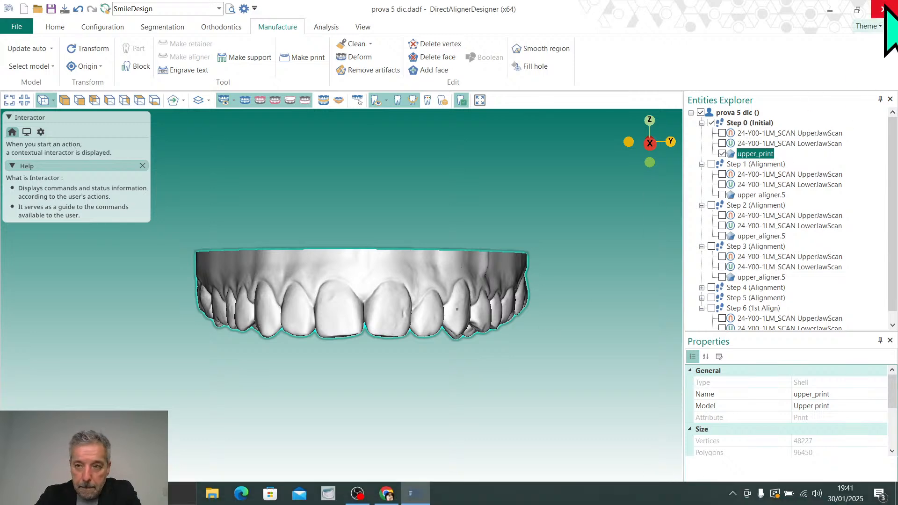
left_click(830, 10)
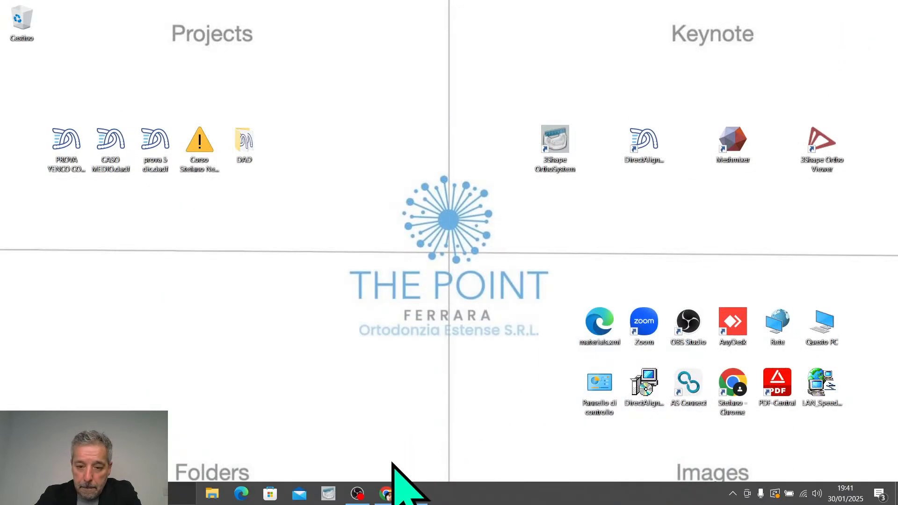